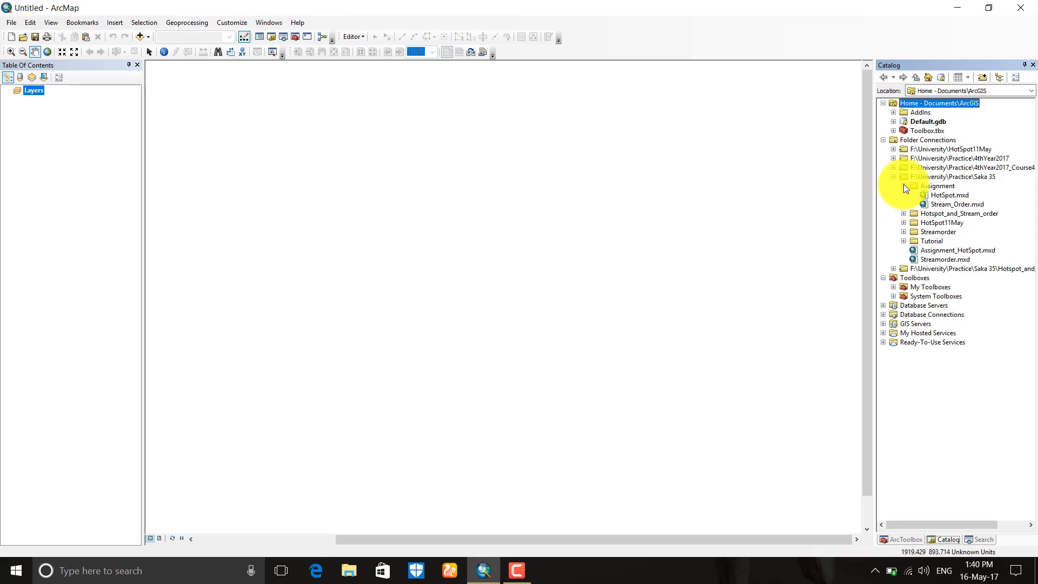
Step: Add the BD_DEM_projected raster from StreamOrder.gdb in the Tutorial\Streamorder\Streamorder folder to the map
left_click(904, 186)
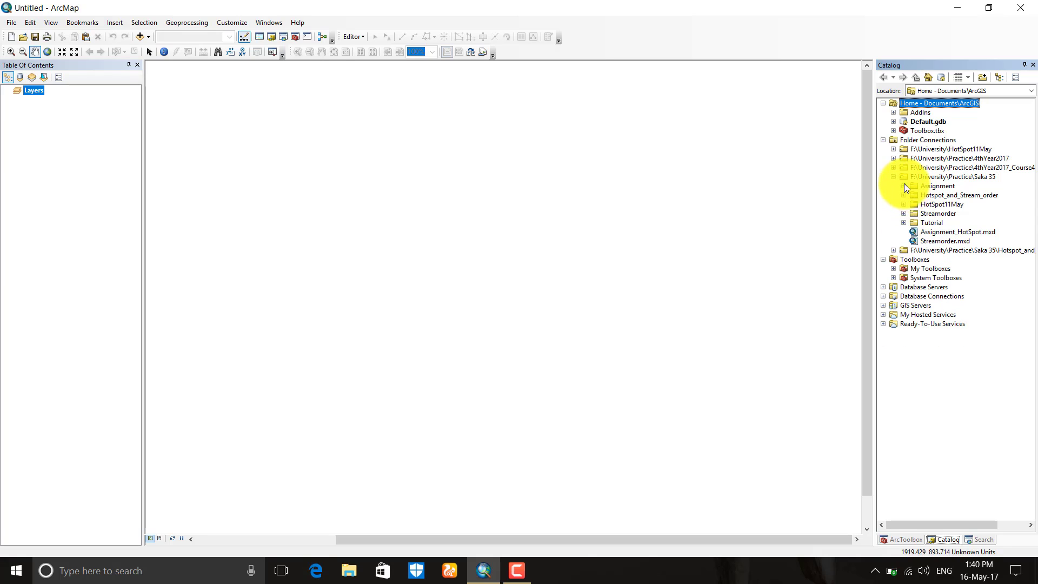
left_click(904, 222)
left_click(914, 232)
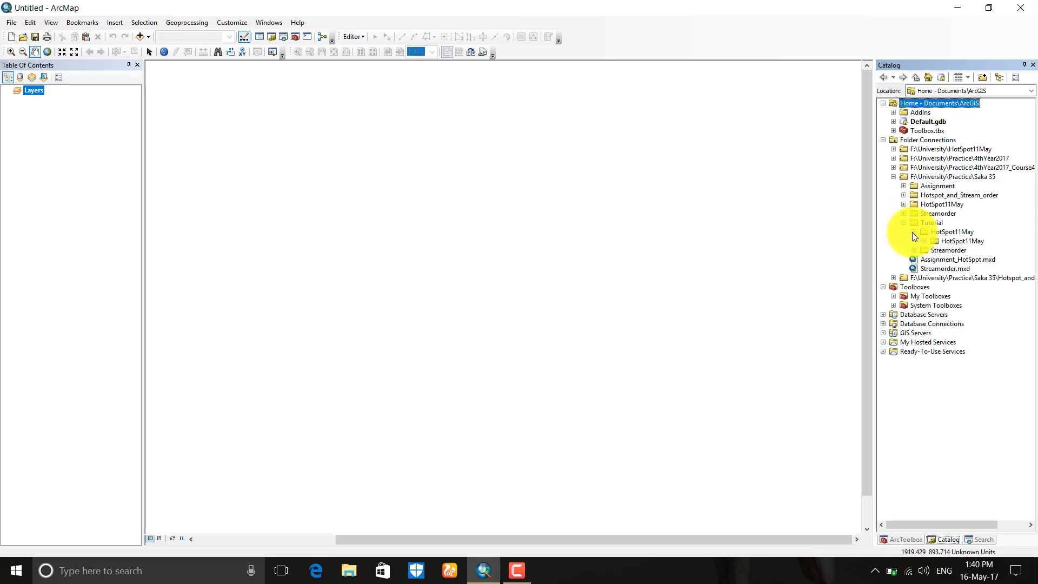
left_click(913, 250)
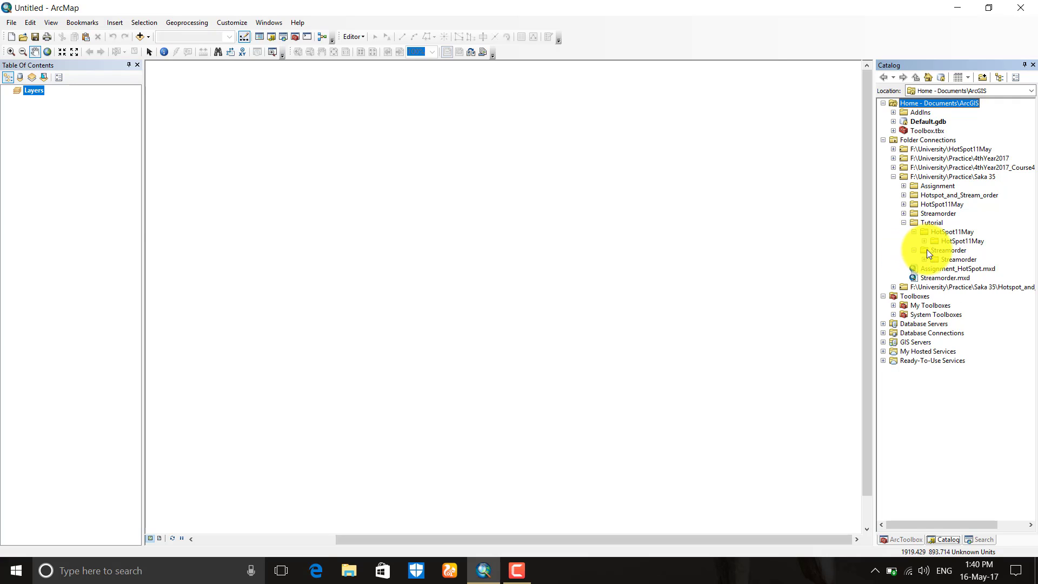
left_click(924, 259)
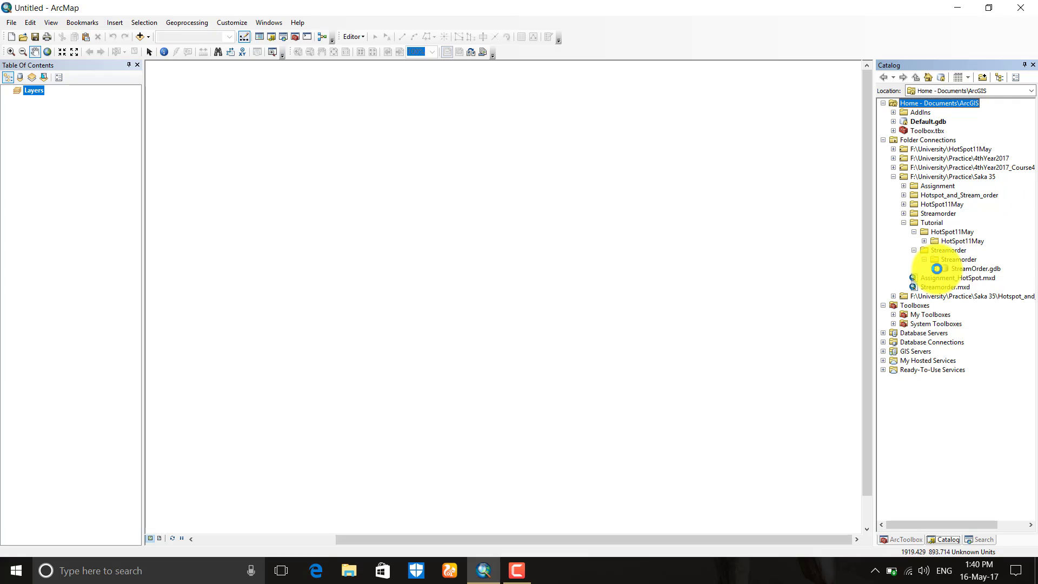
left_click(937, 269)
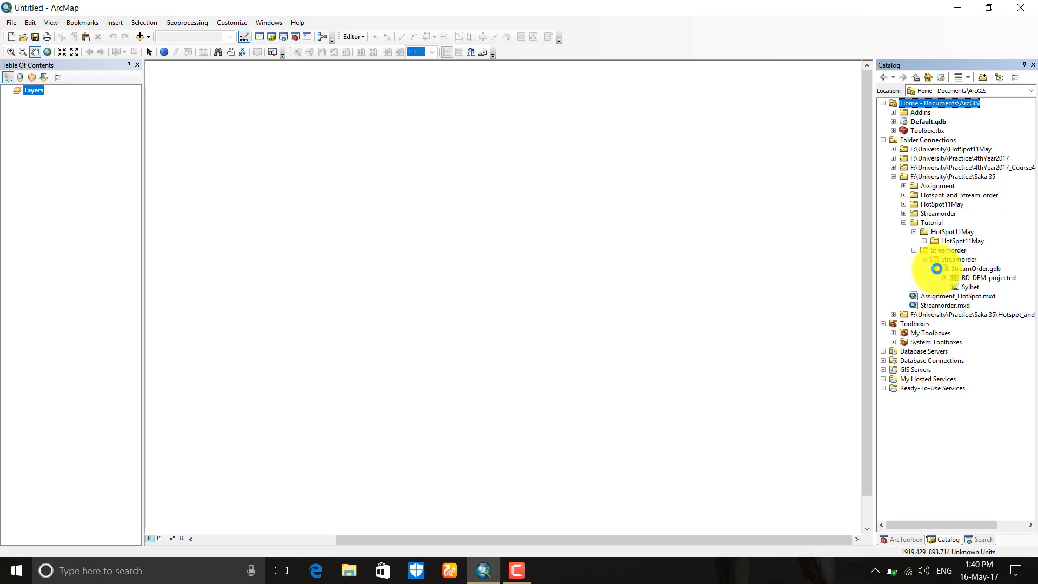
left_click(962, 277)
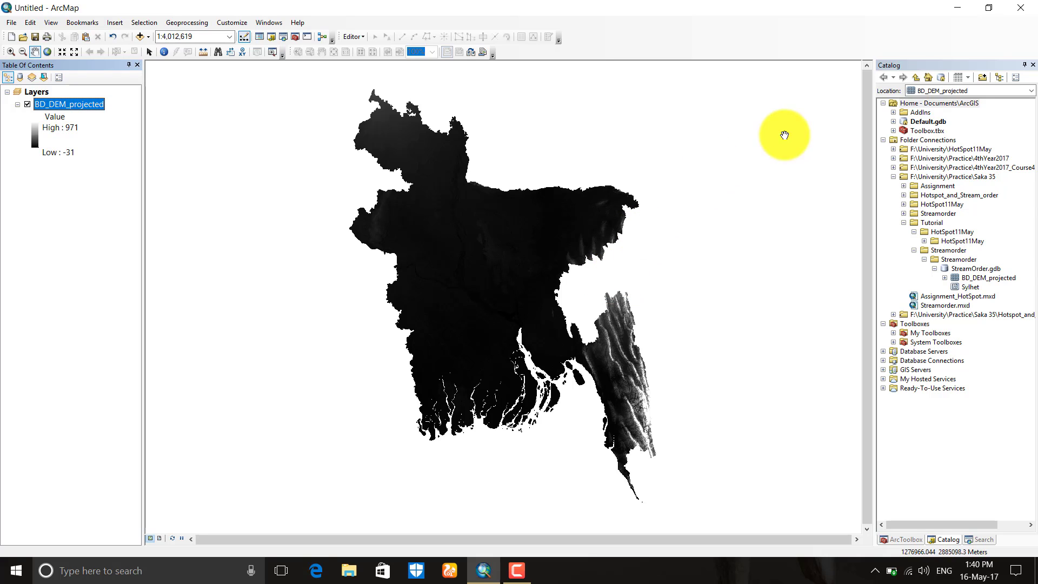
Step: Add the District_Proj_WGS84 and Thana_Proj_WGS84 layers from New2_BD_WGS84Projected.gdb to the map
left_click(893, 168)
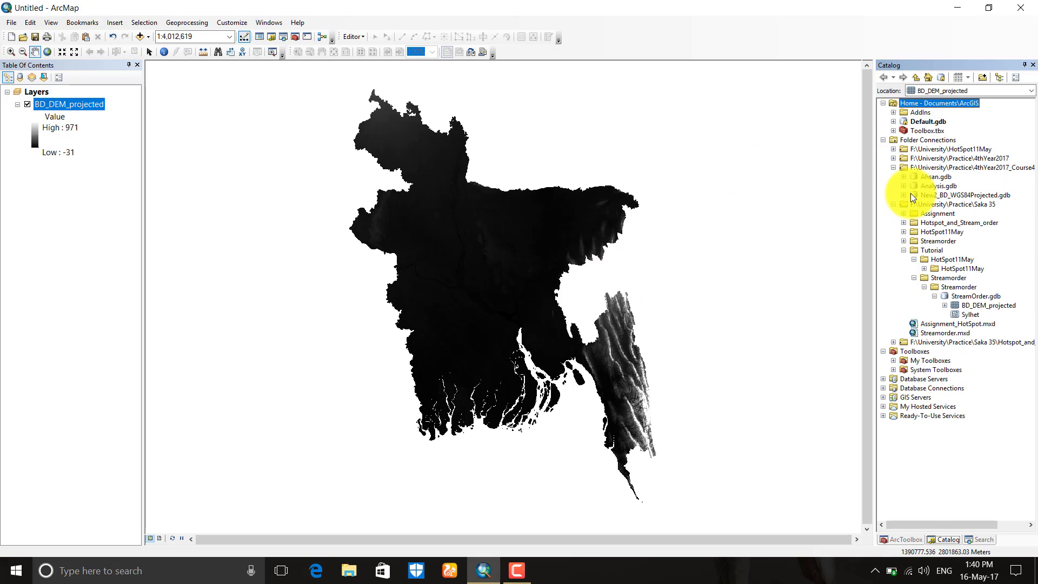
left_click(904, 194)
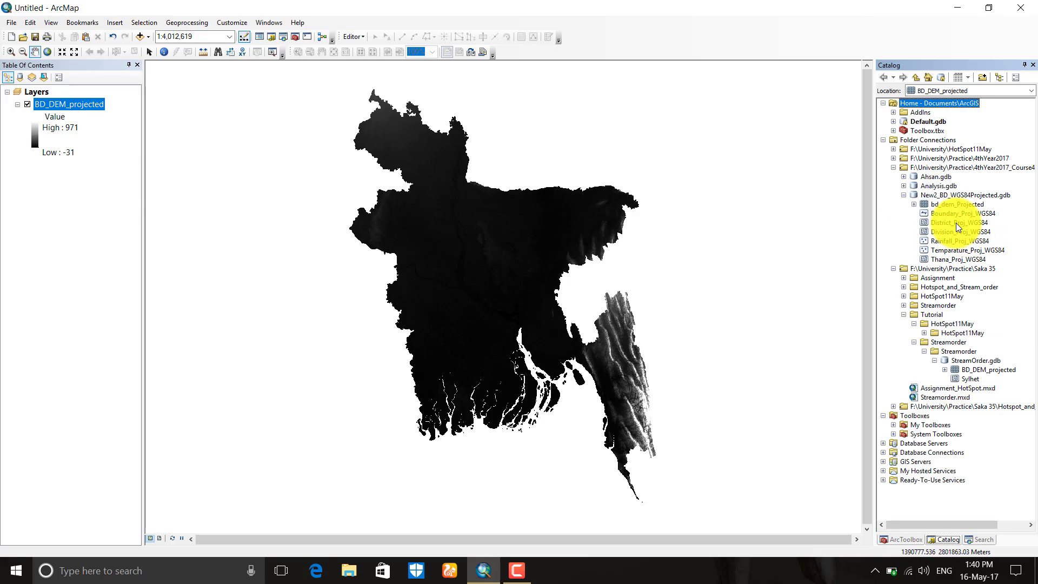
left_click_drag(956, 223, 726, 261)
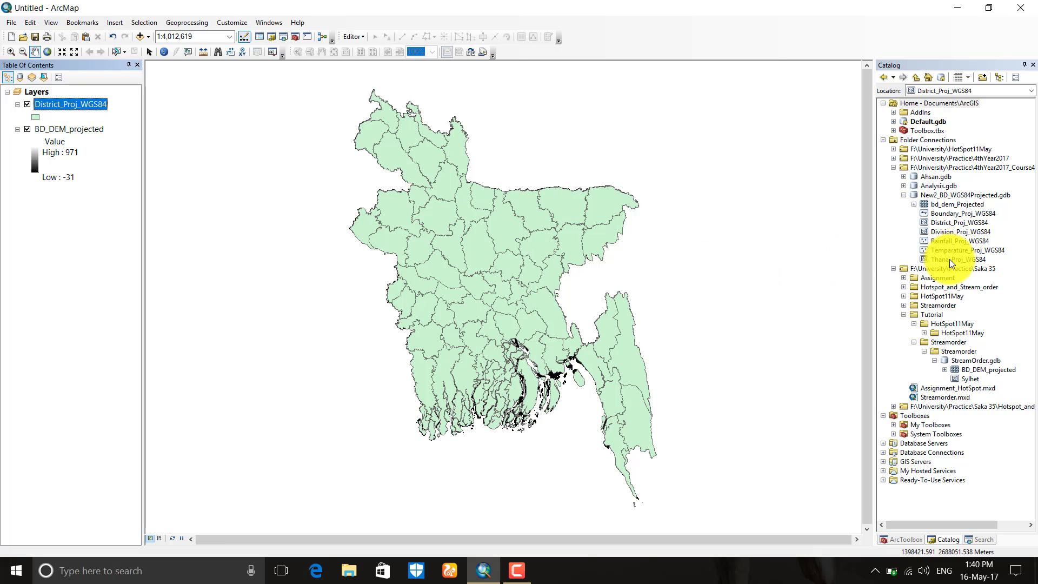
left_click_drag(950, 260, 720, 281)
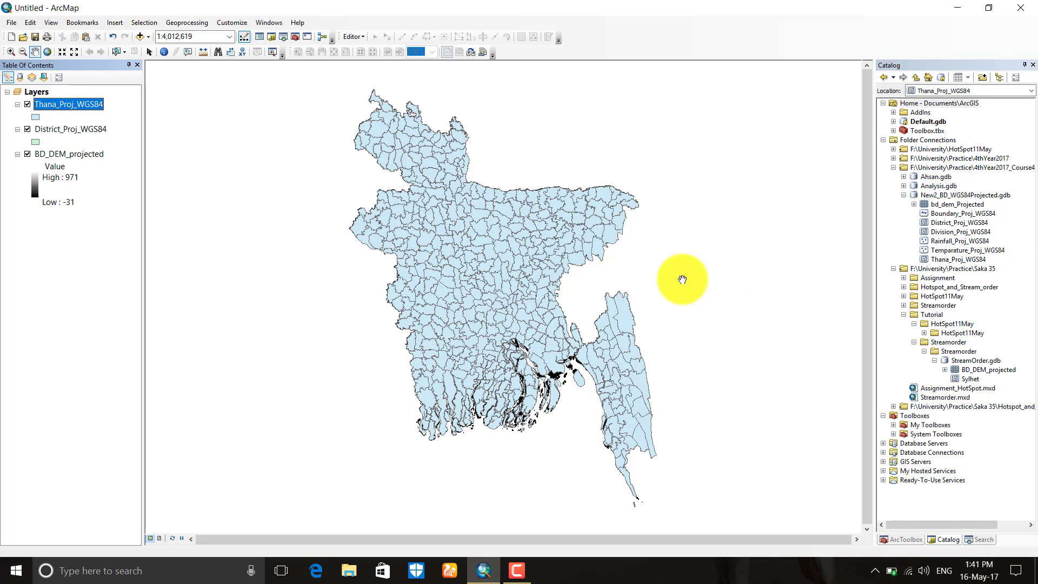
Step: Hide the Thana_Proj_WGS84 layer and label the District_Proj_WGS84 features with the DIST_NAME field
left_click(27, 104)
left_click(38, 129)
right_click(43, 130)
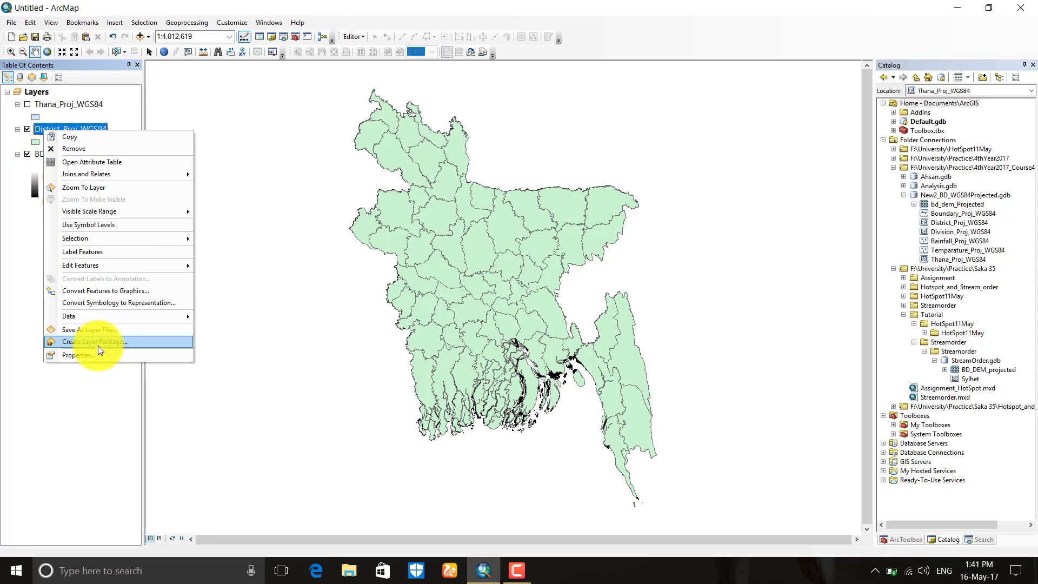
left_click(95, 355)
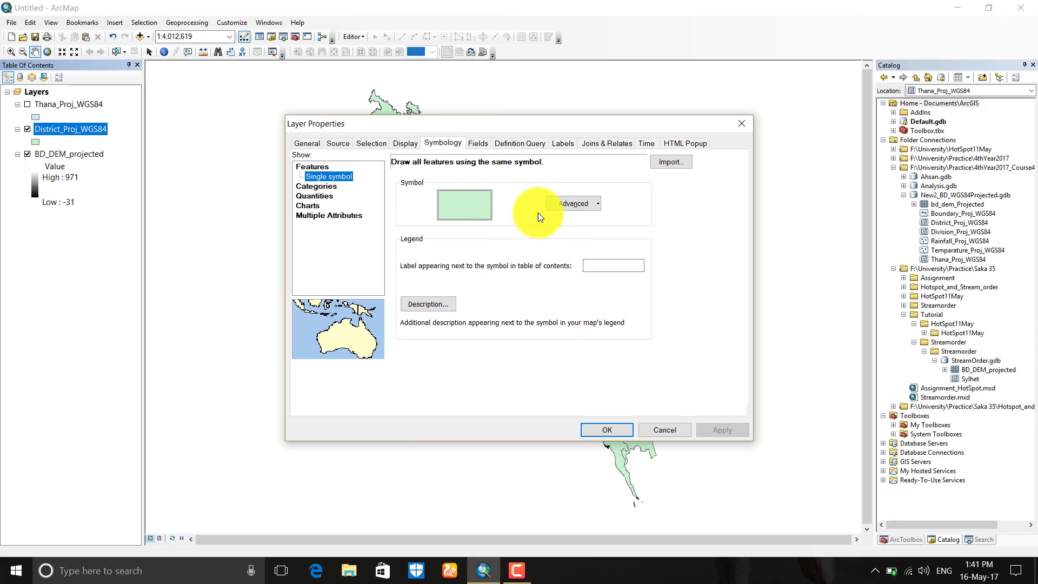
left_click(570, 143)
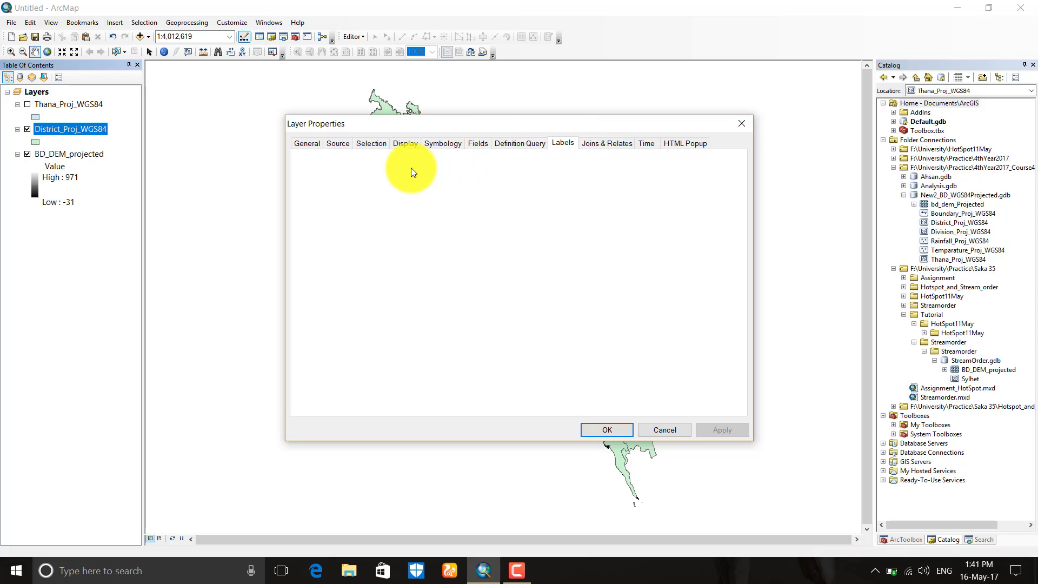
left_click(317, 161)
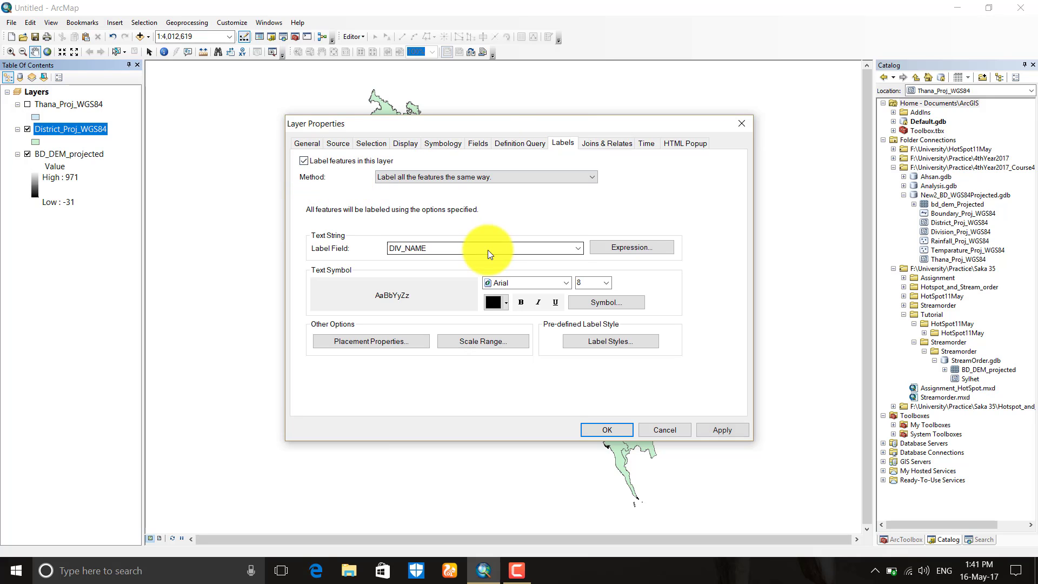
left_click(488, 250)
left_click(435, 289)
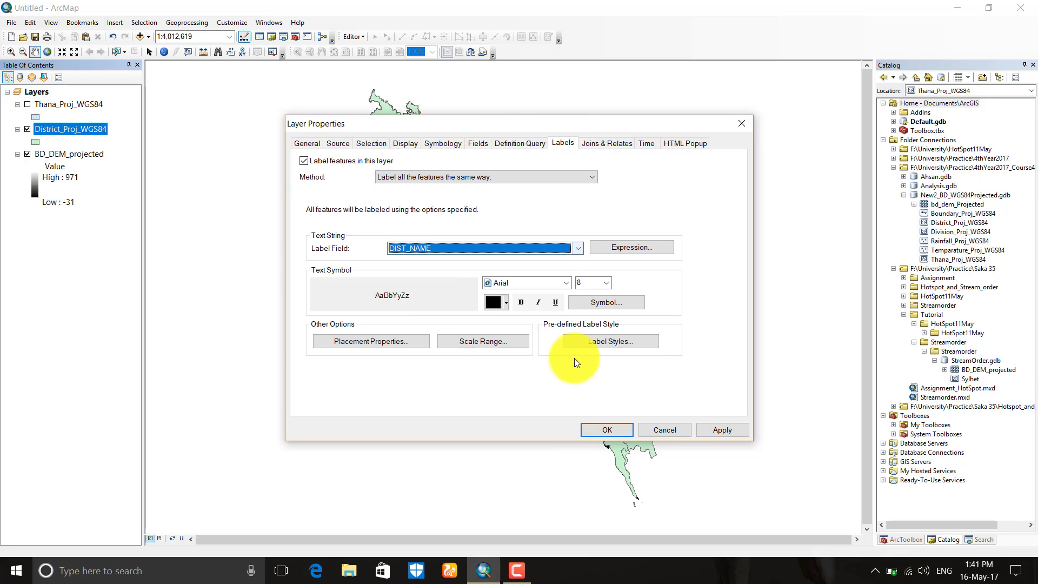
left_click(734, 431)
left_click(615, 430)
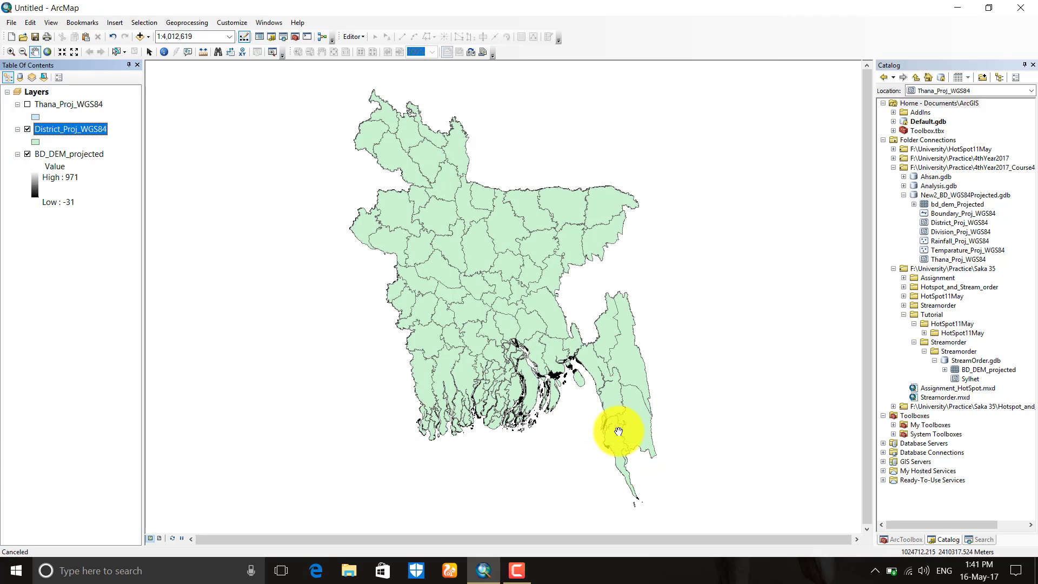
Step: Select the Khagrachhari district polygon on the map
scroll(422, 315, "down", 2)
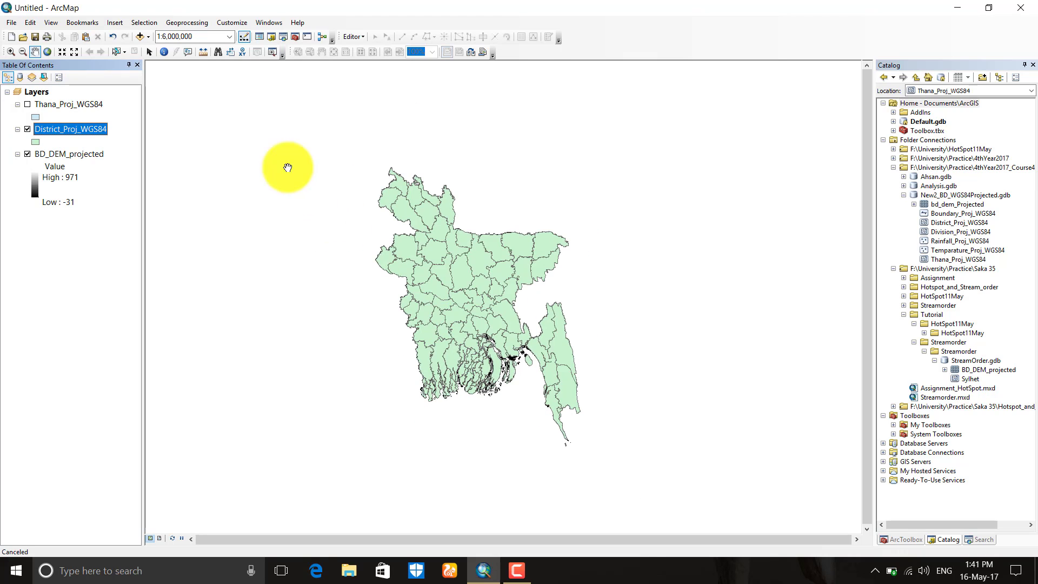
left_click(47, 51)
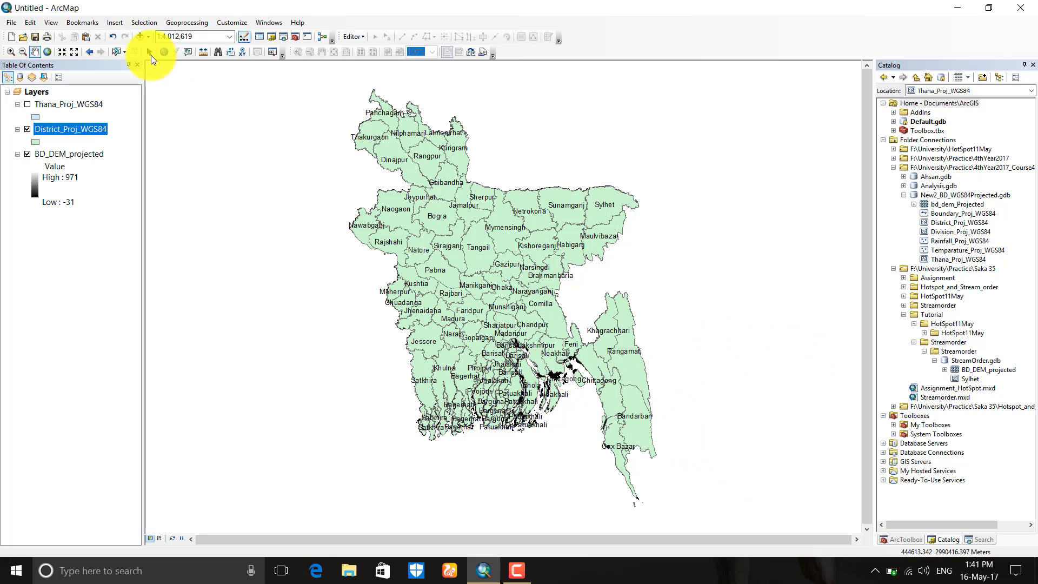
left_click(116, 51)
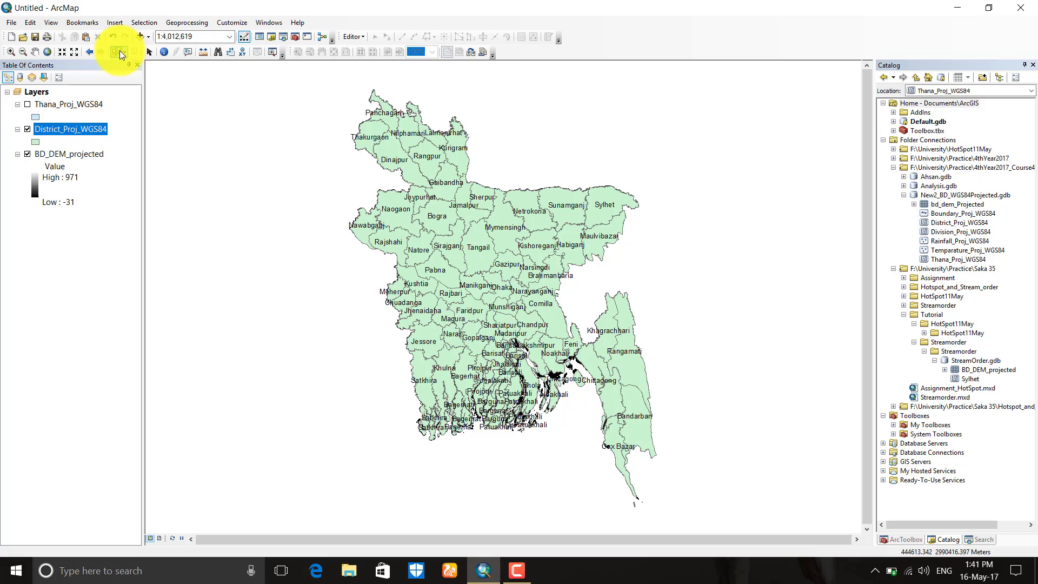
left_click(608, 340)
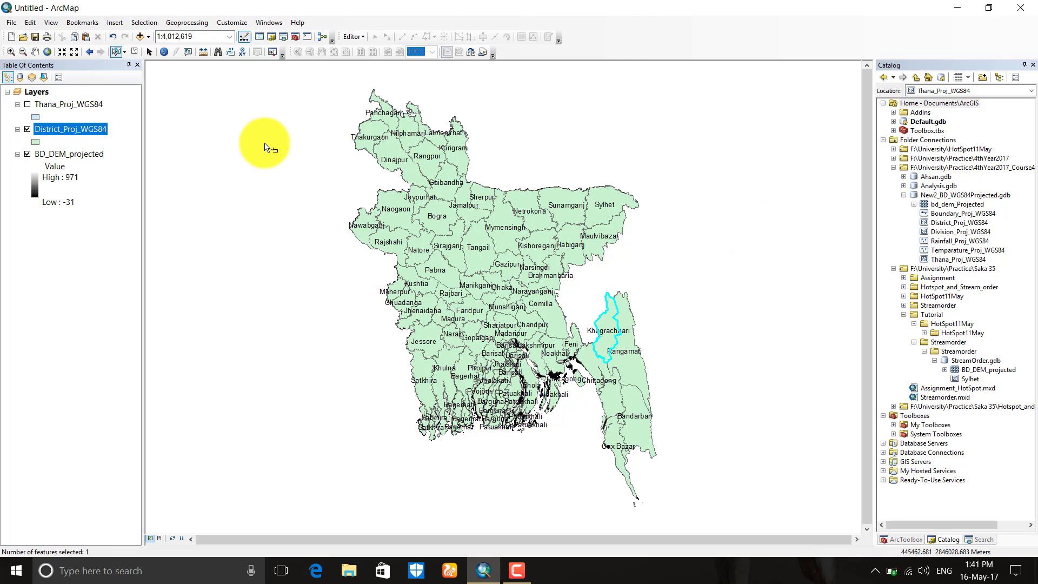
Step: Set the geoprocessing current workspace to StreamOrder.gdb in Saka 35\Tutorial\Streamorder\Streamorder
left_click(190, 22)
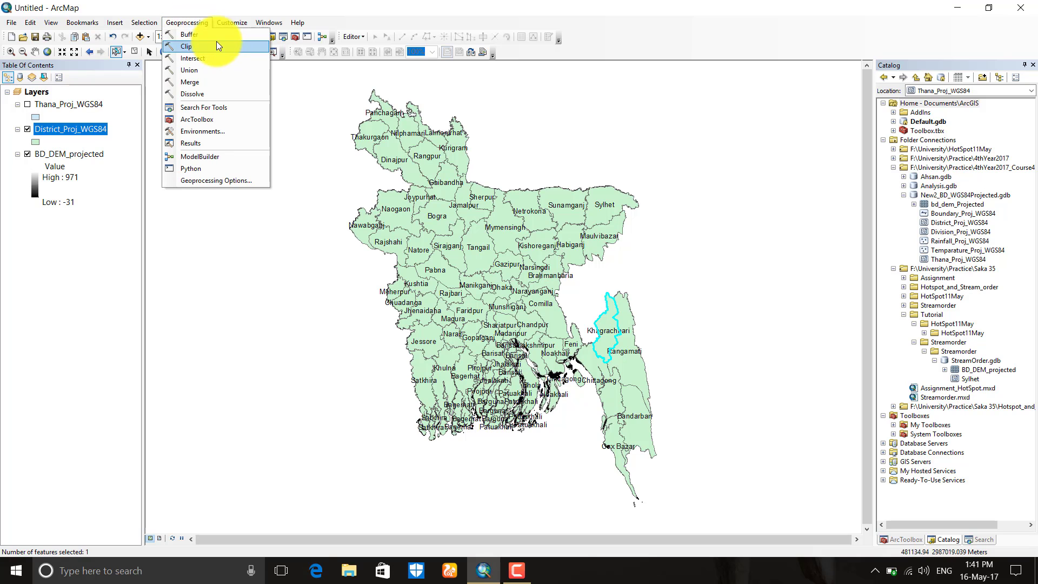
left_click(215, 125)
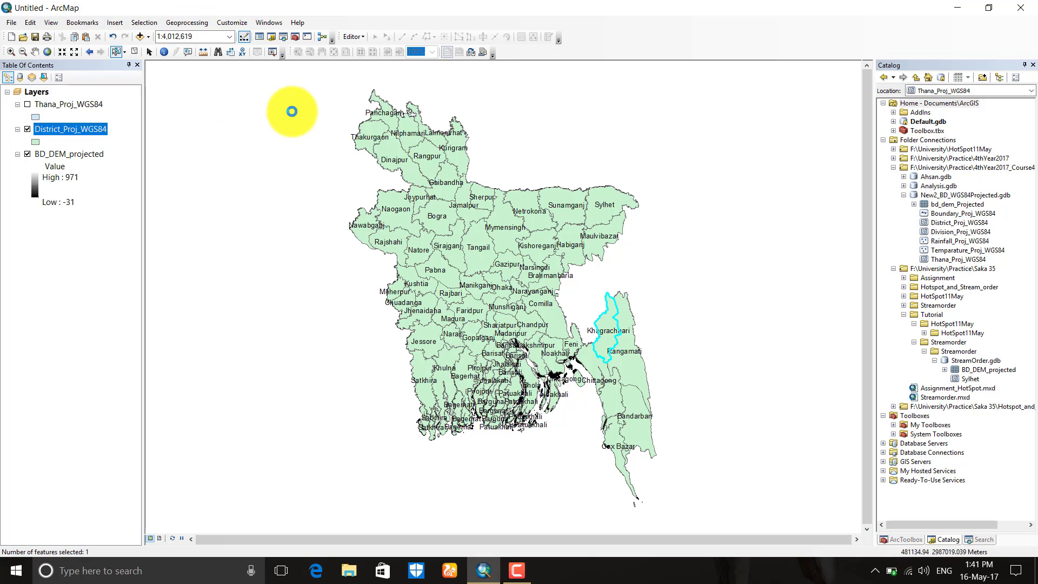
left_click(331, 157)
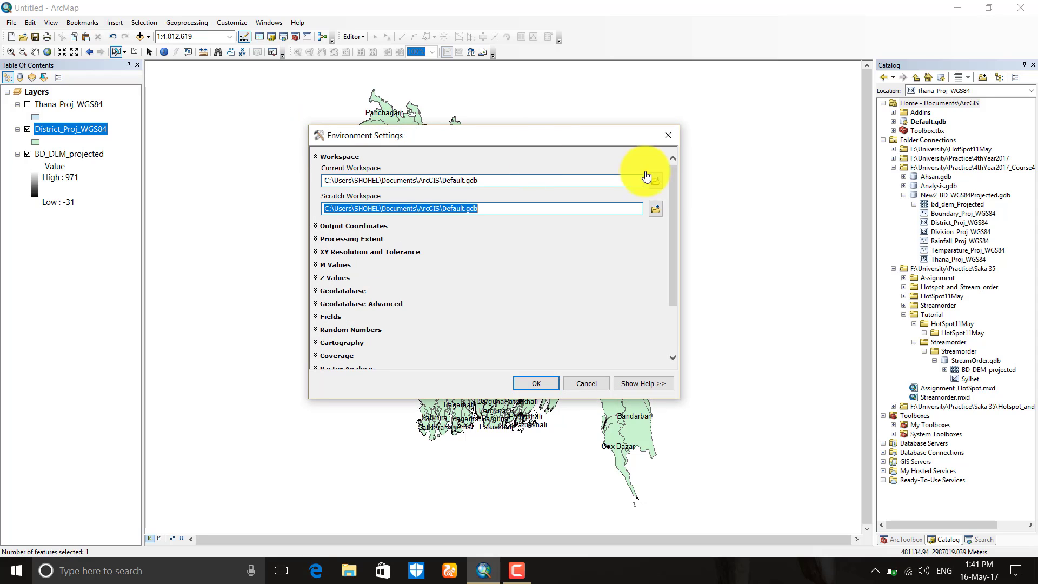
left_click(655, 184)
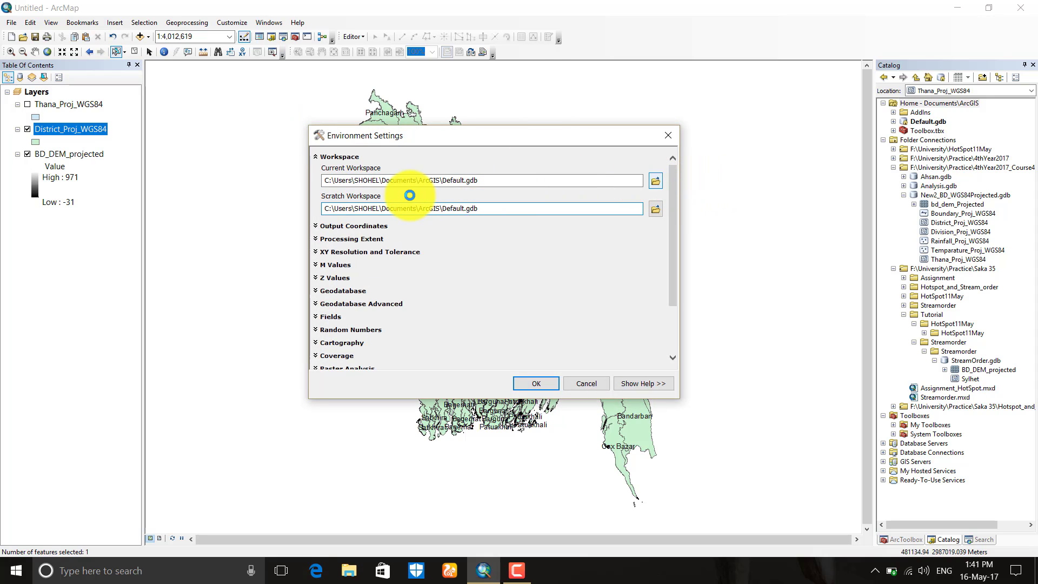
left_click(466, 179)
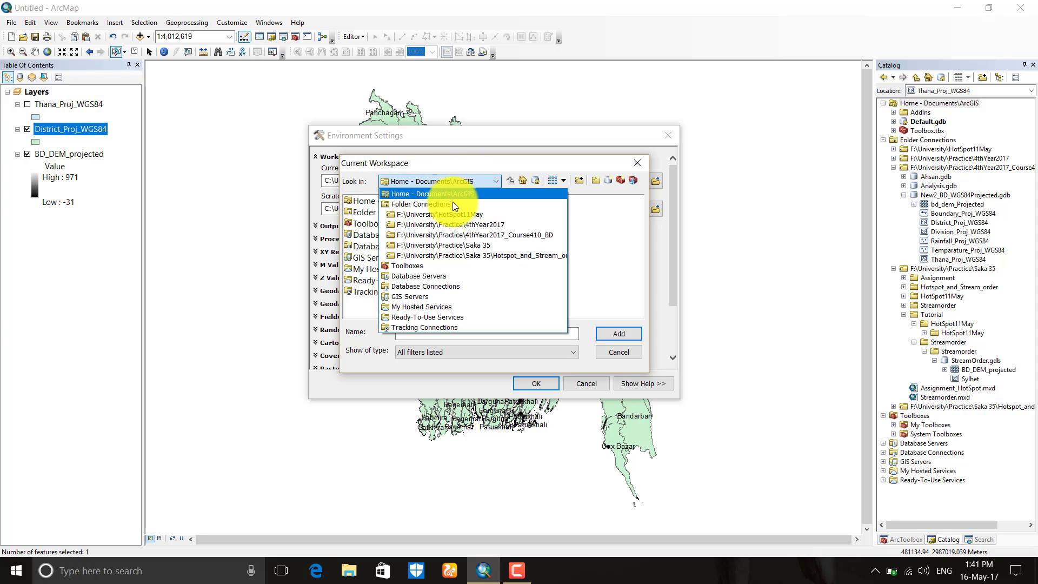
left_click(455, 245)
double_click(368, 246)
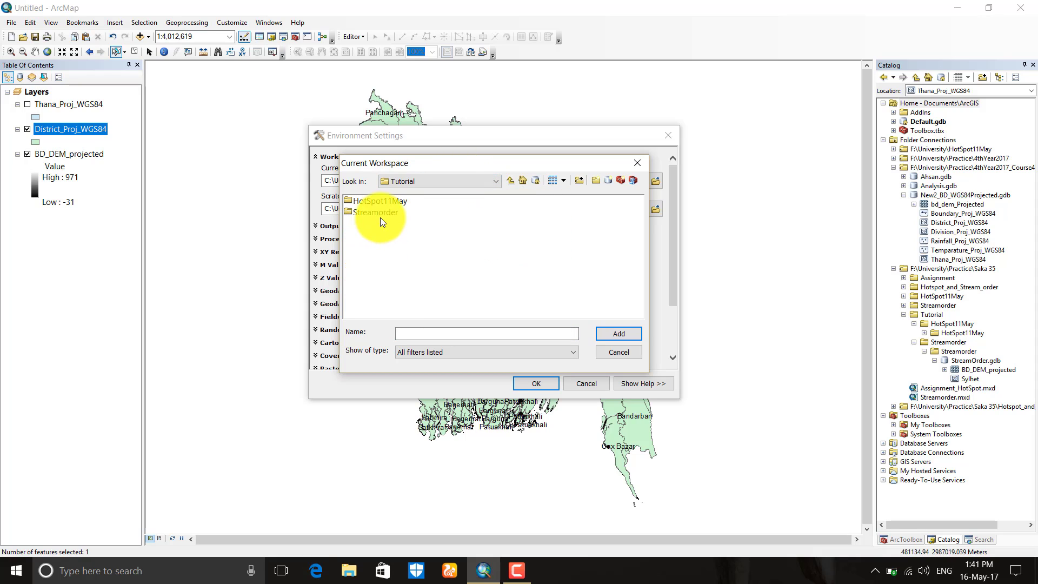
left_click(390, 201)
double_click(388, 215)
left_click(390, 200)
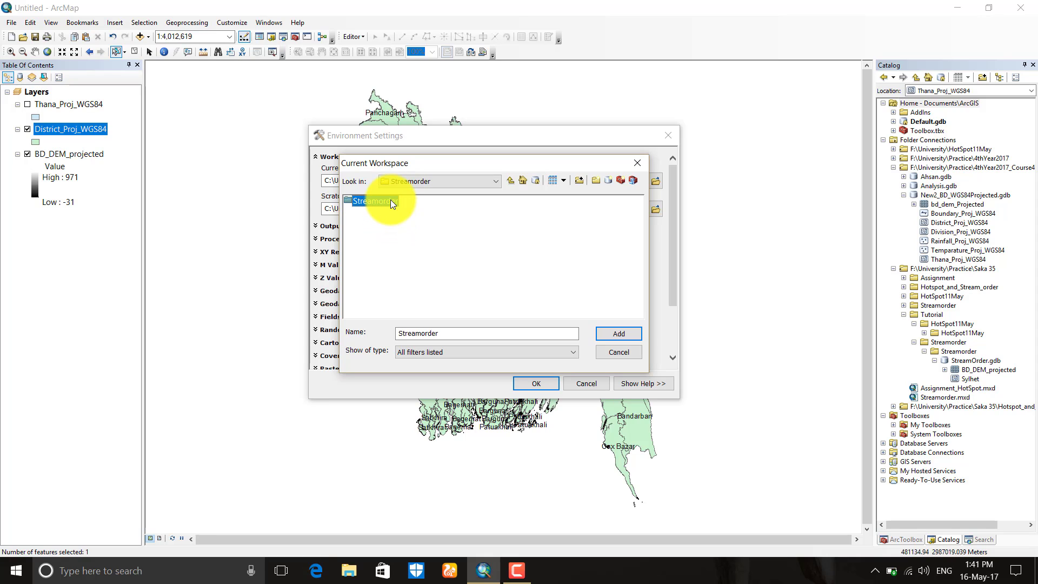
left_click(619, 333)
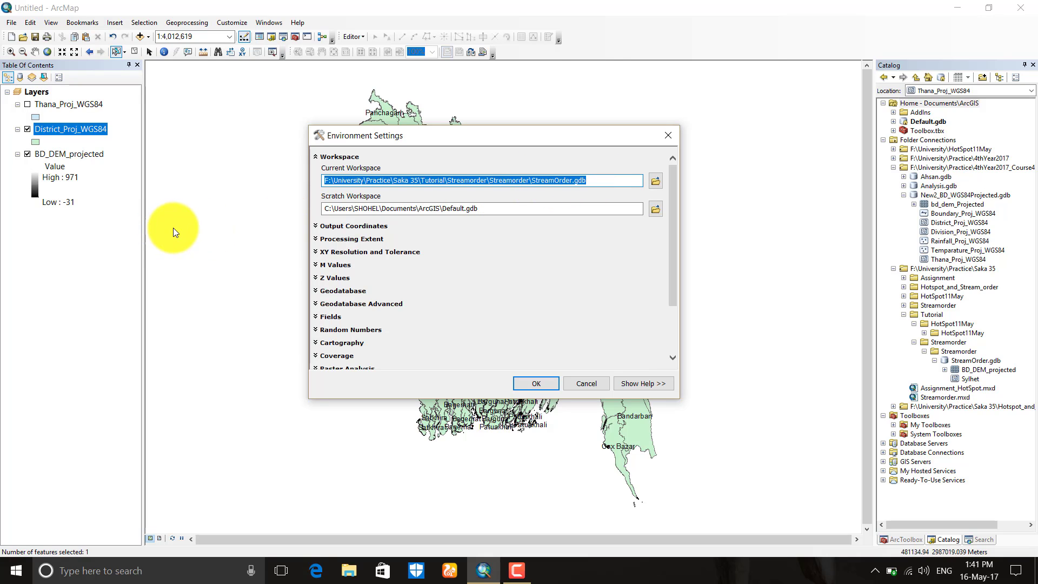
left_click_drag(493, 207, 225, 220)
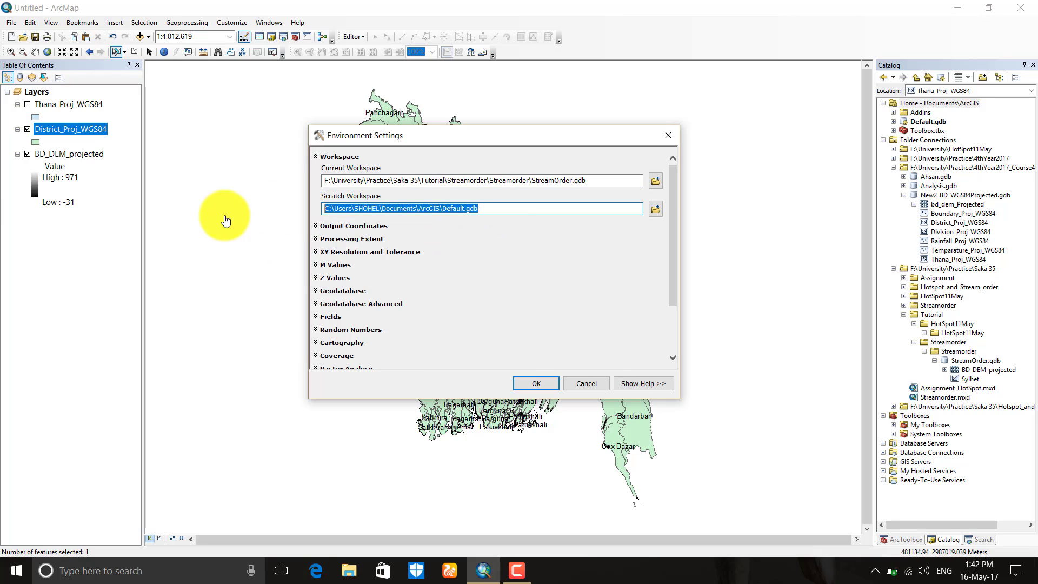
left_click(529, 382)
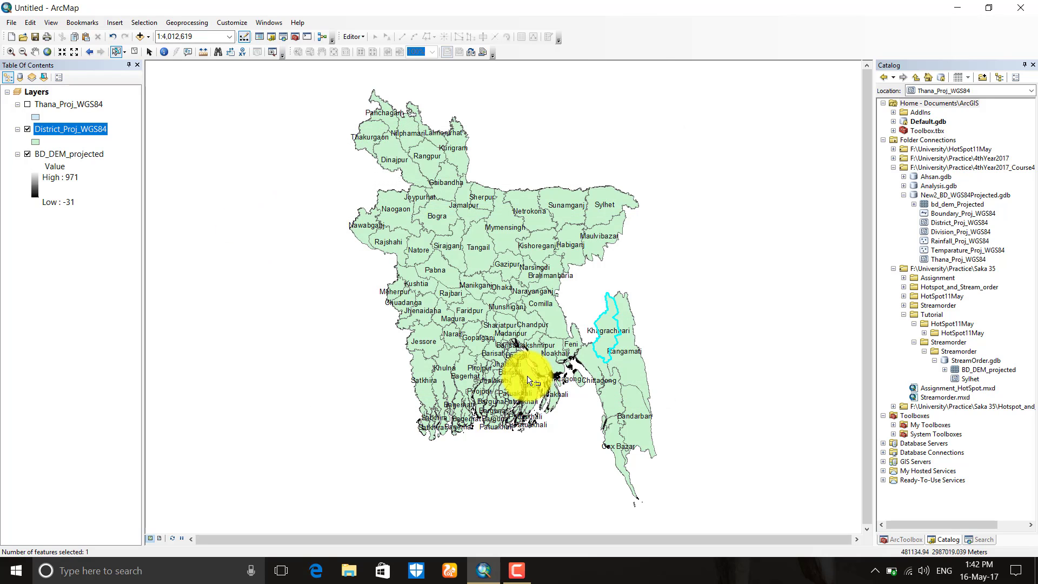
Step: Clip District_Proj_WGS84 using its selected Khagrachhari polygon as the clip feature, and save the output as District_Kh in StreamOrder.gdb
left_click(186, 26)
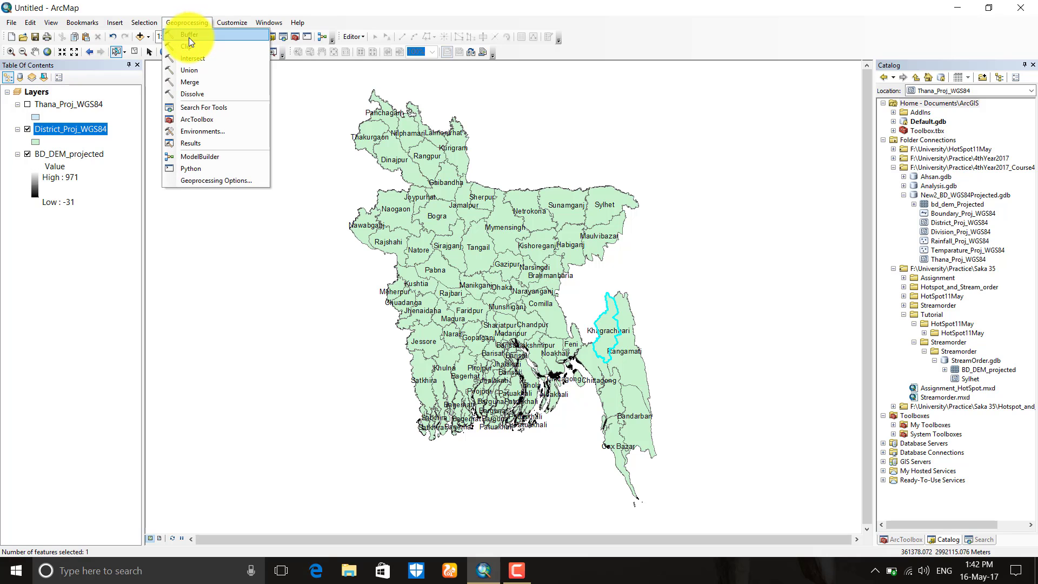
left_click(189, 46)
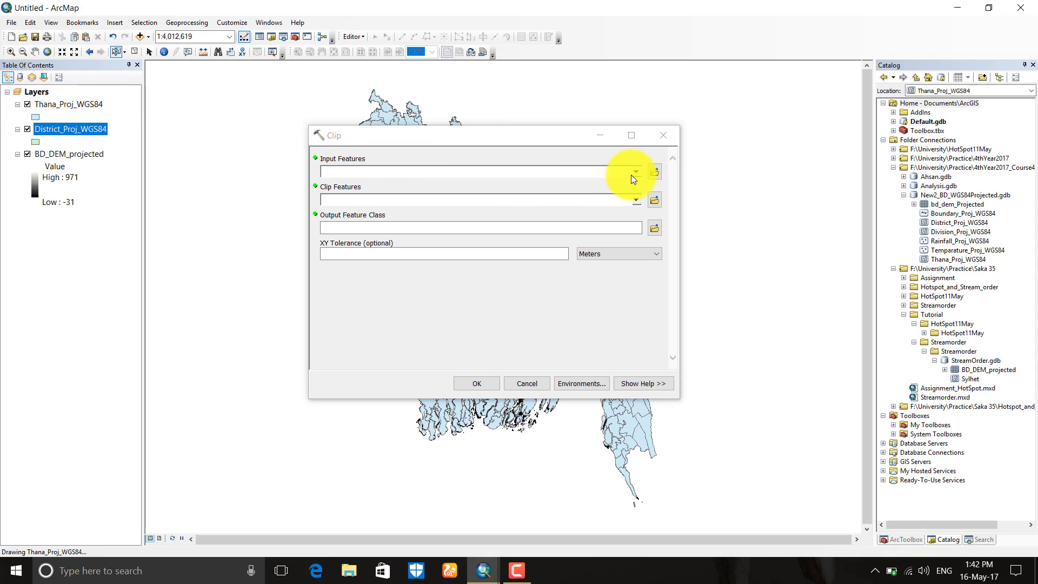
left_click(635, 172)
left_click(385, 197)
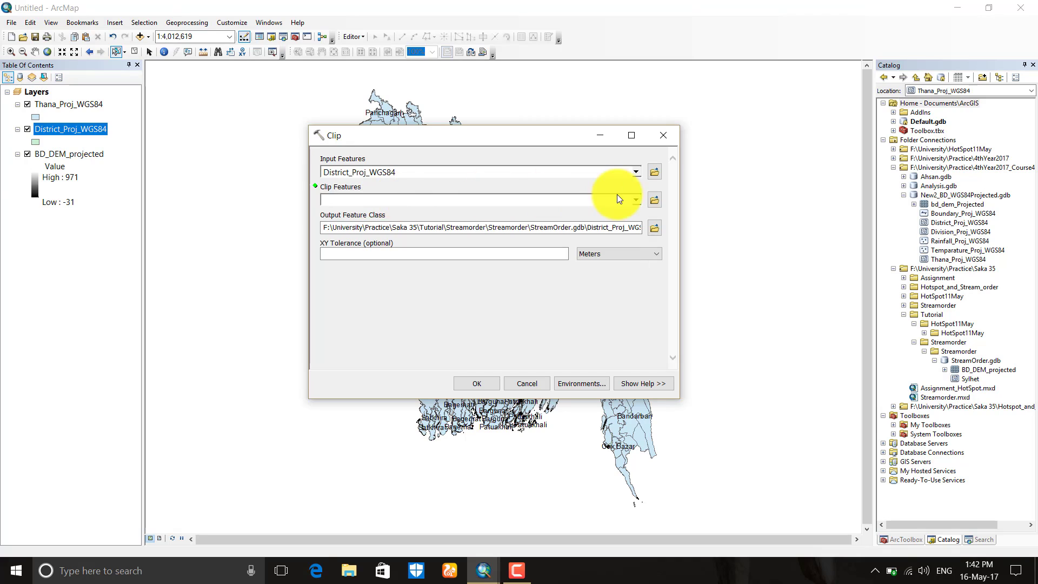
left_click(635, 200)
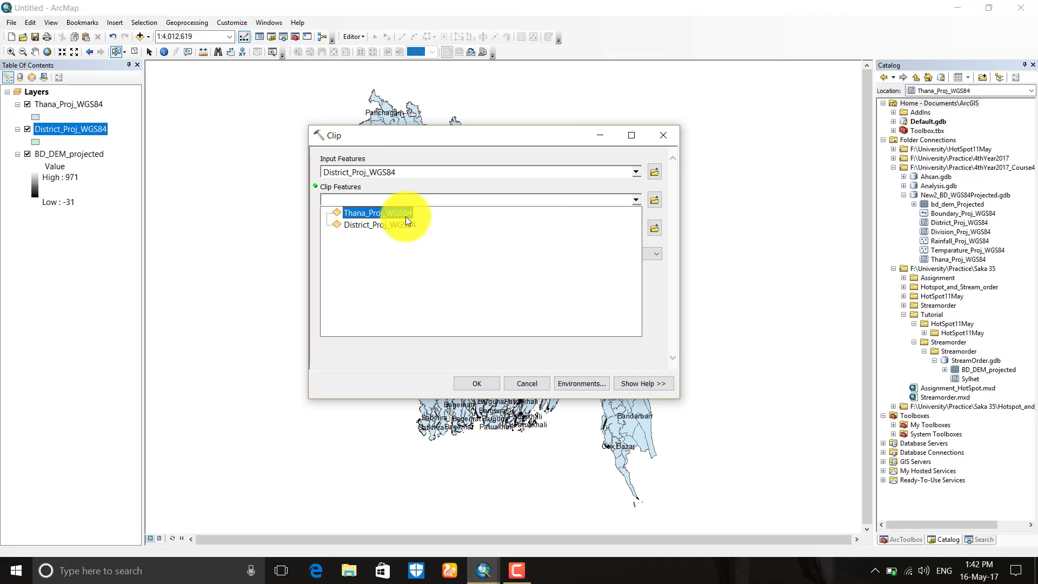
left_click(368, 225)
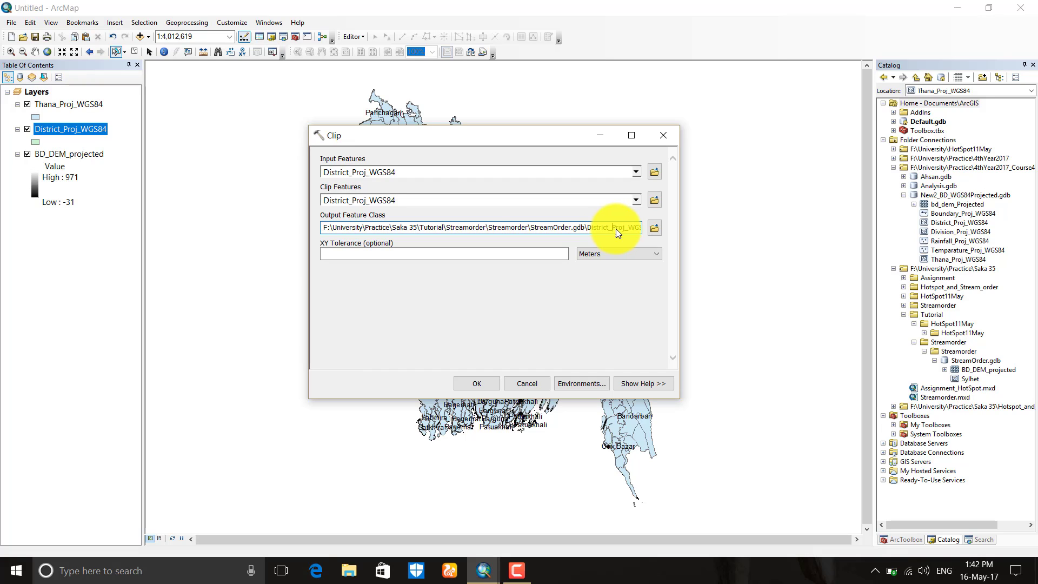
left_click_drag(615, 229, 656, 235)
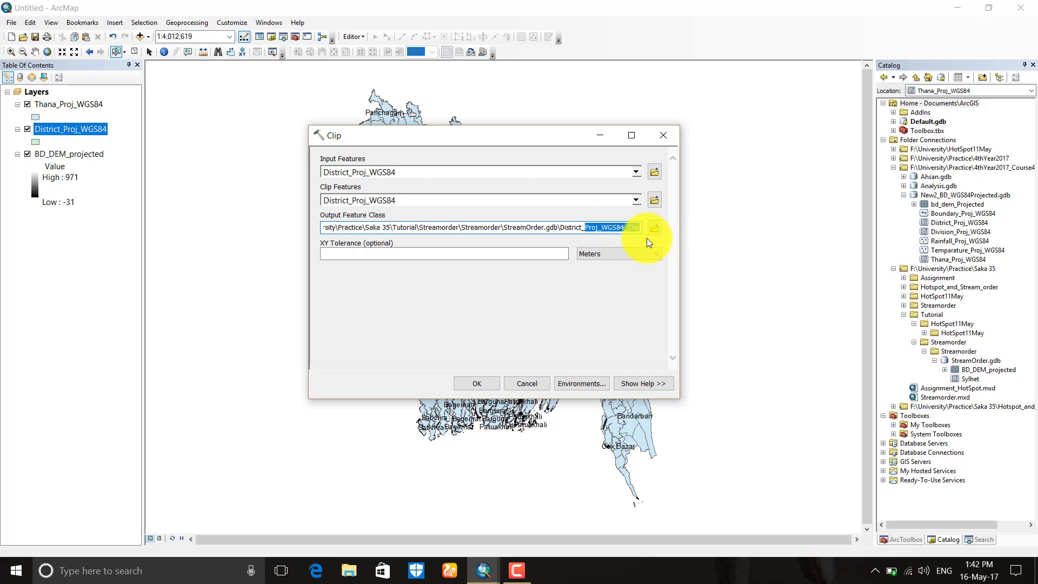
type("Kh")
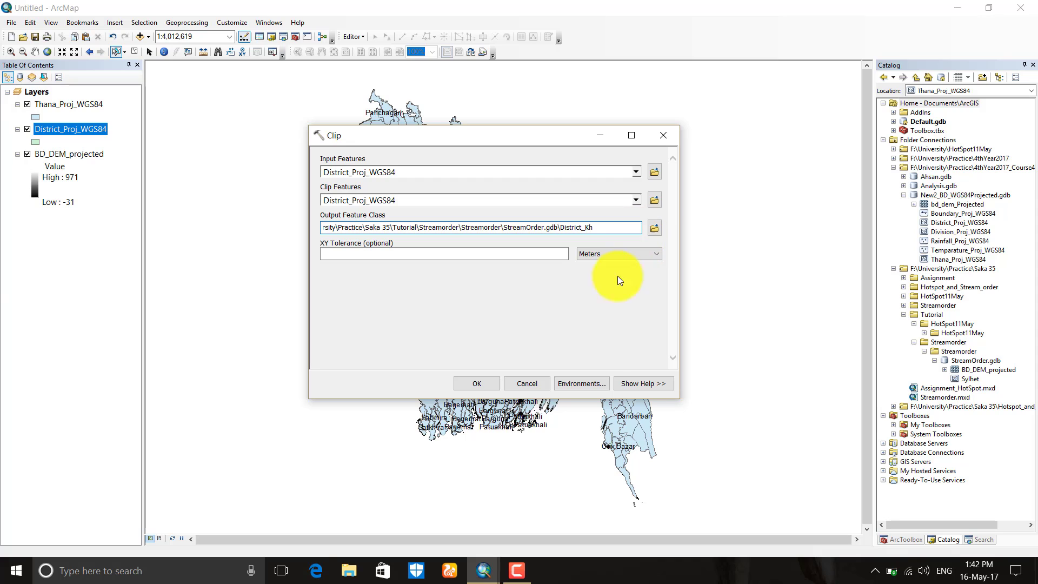
left_click(494, 387)
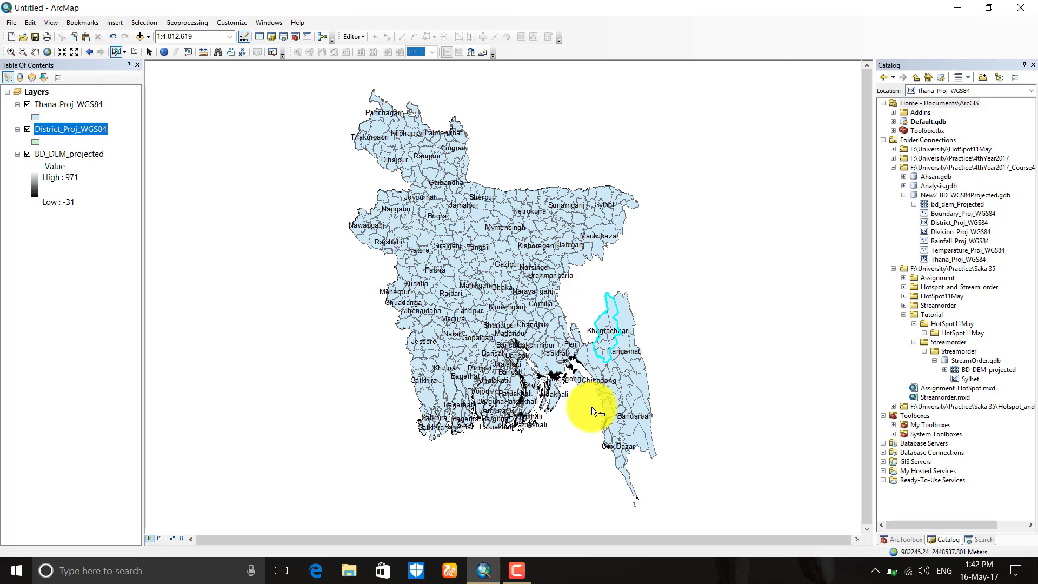
Step: Clip Thana_Proj_WGS84 by the selected District_Proj_WGS84 polygon and save the output as Thana_Kh in StreamOrder.gdb
left_click(192, 25)
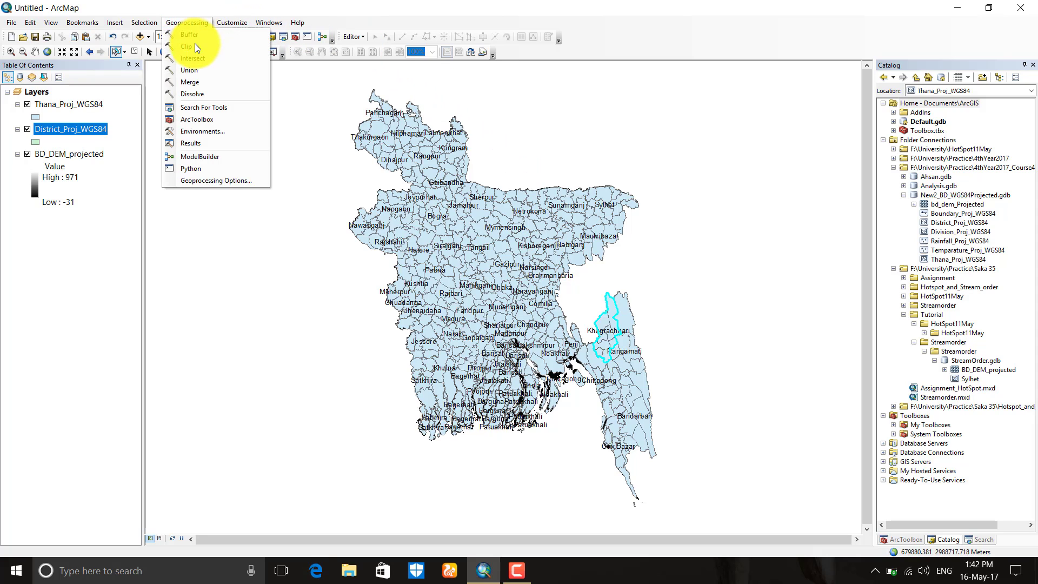
left_click(195, 44)
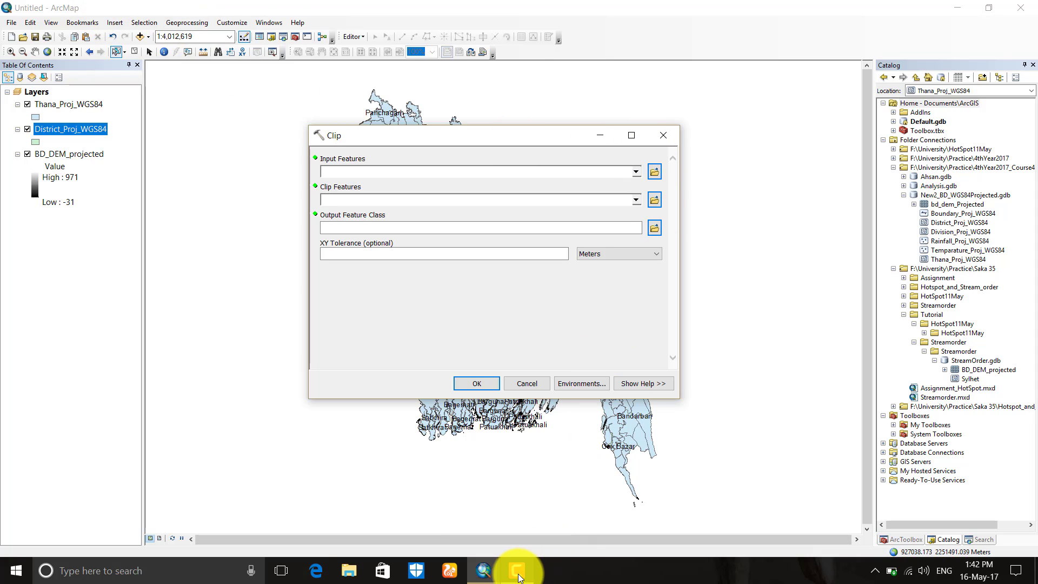
mouse_move(518, 578)
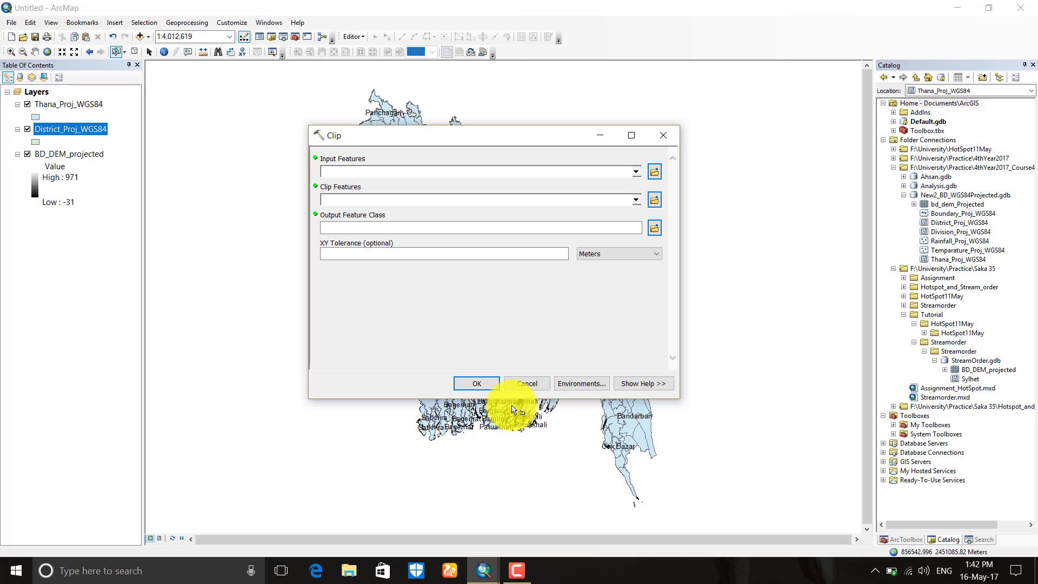
left_click(600, 135)
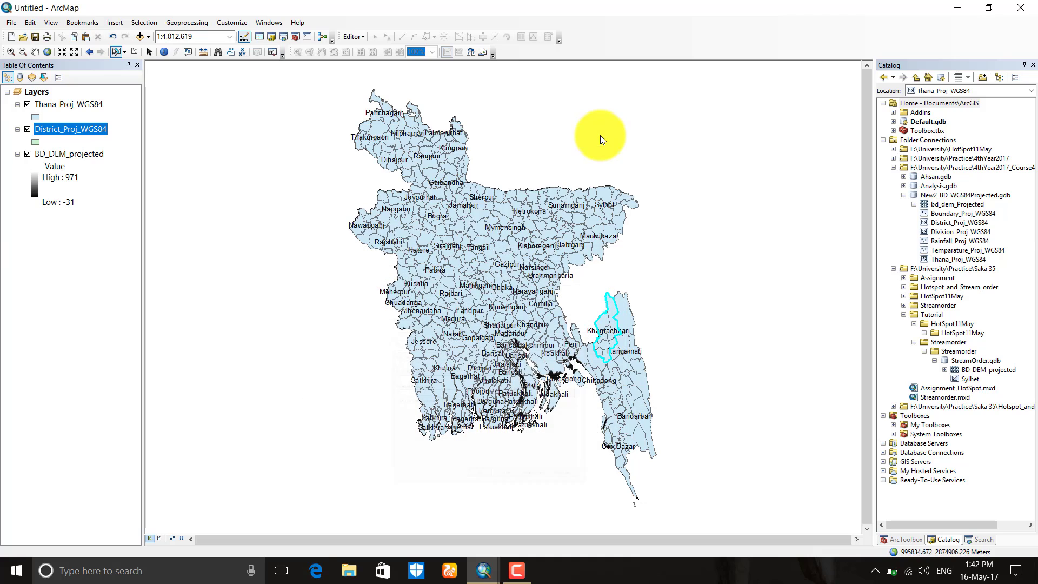
left_click(149, 53)
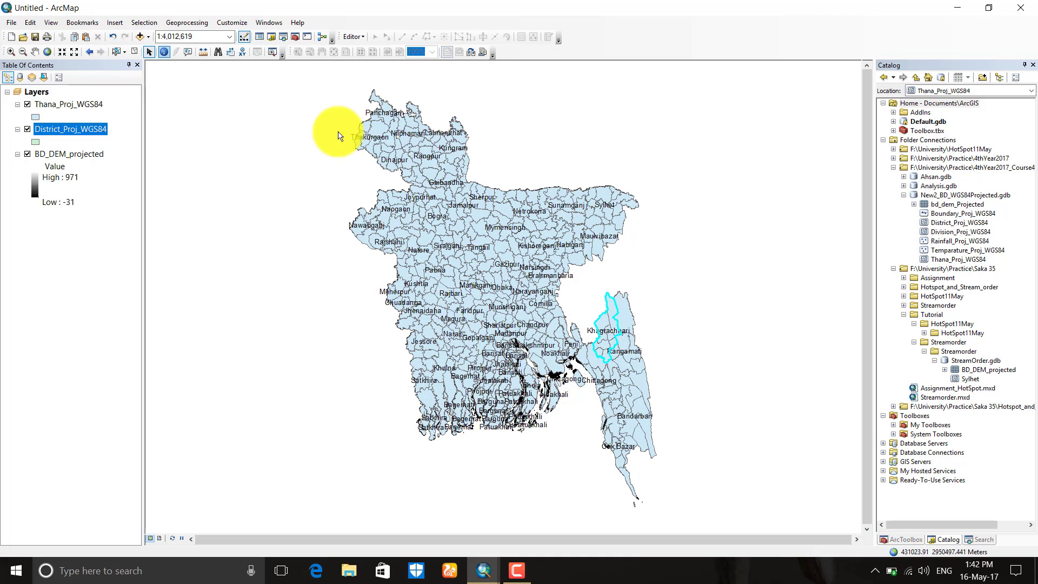
left_click(47, 53)
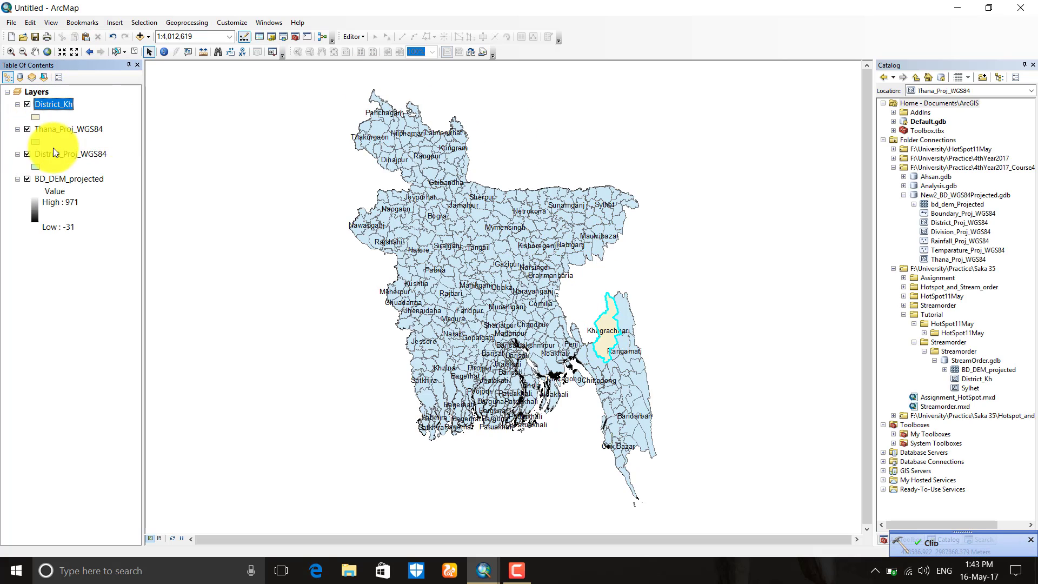
mouse_move(485, 563)
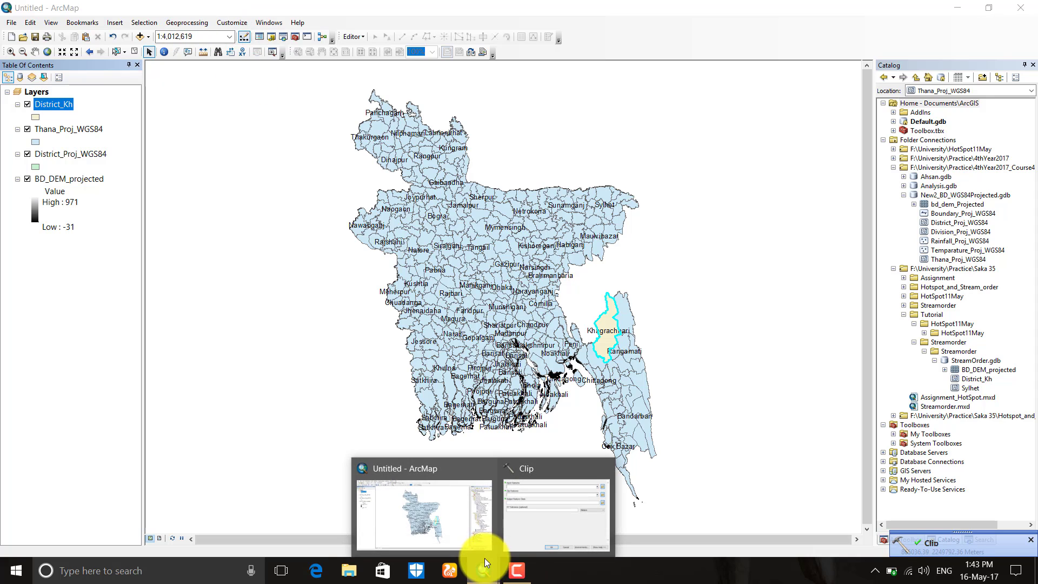
left_click(511, 535)
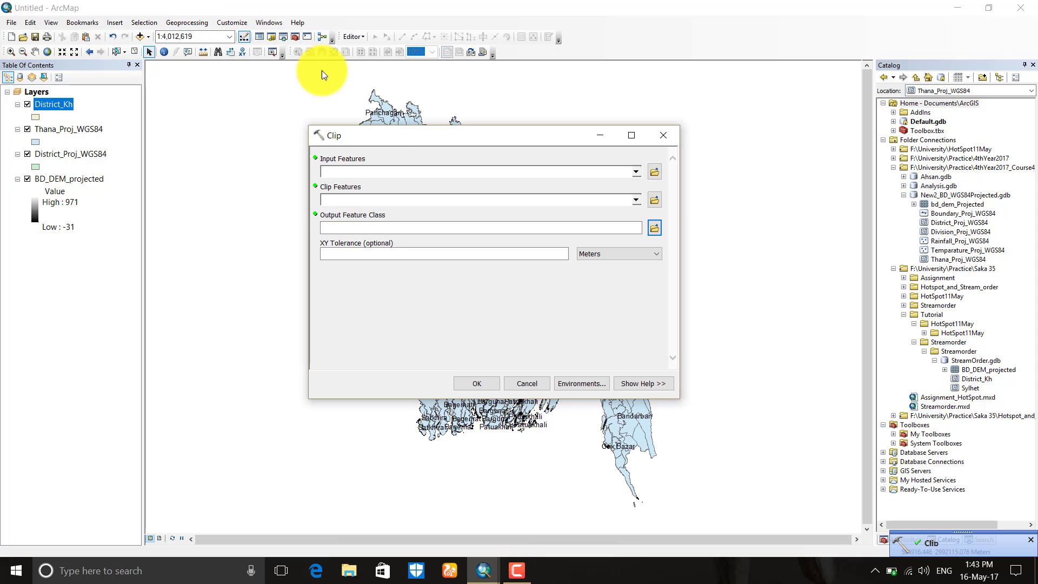
left_click(636, 171)
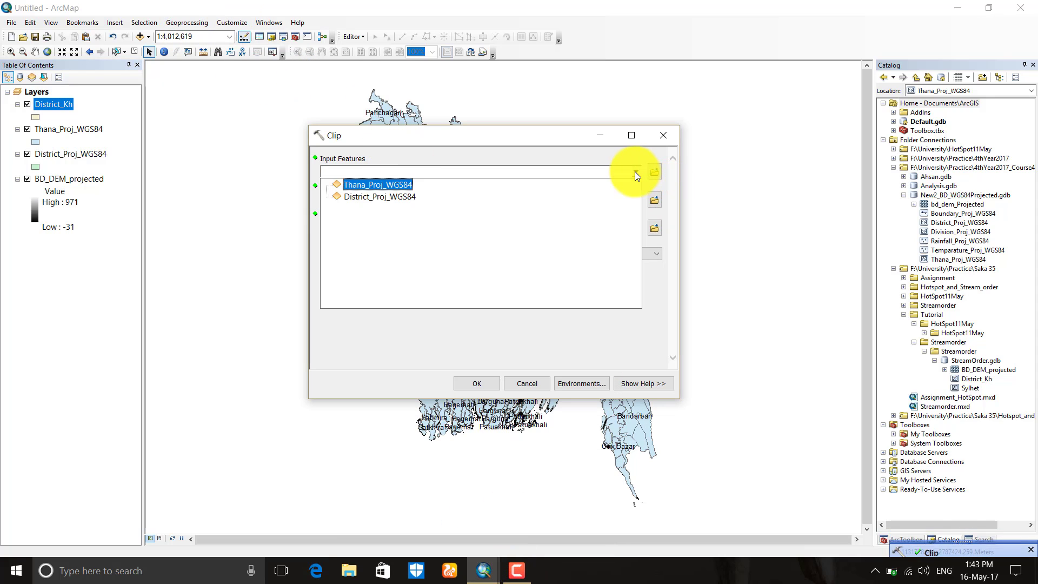
left_click(392, 184)
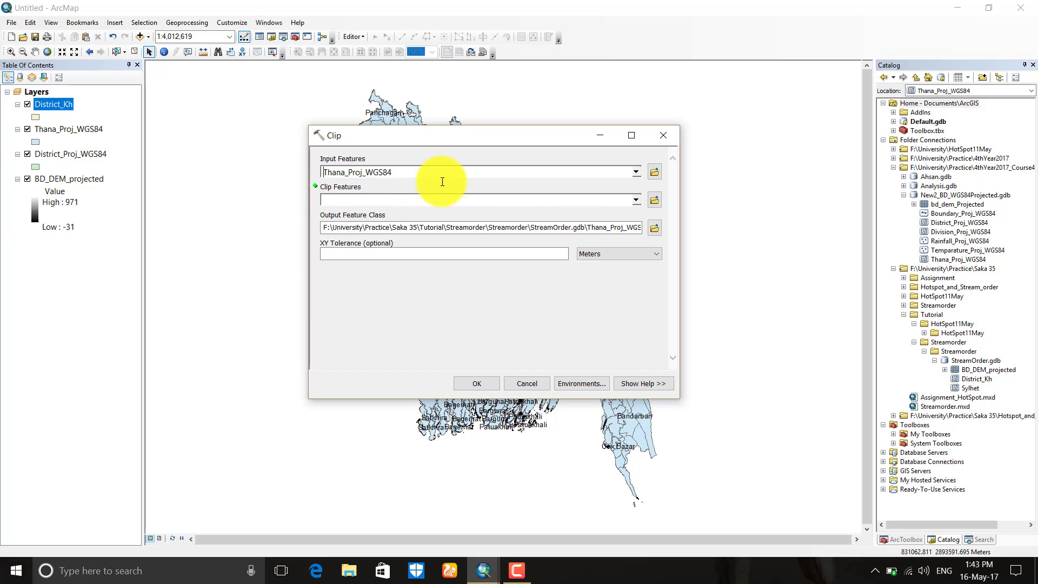
left_click(637, 200)
left_click(403, 221)
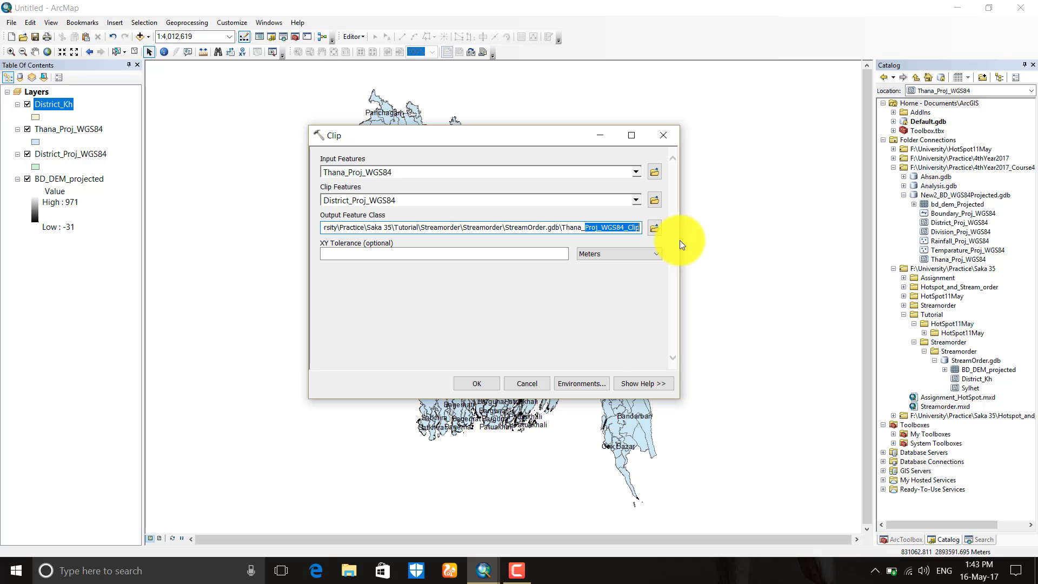
type("Kh")
left_click(459, 384)
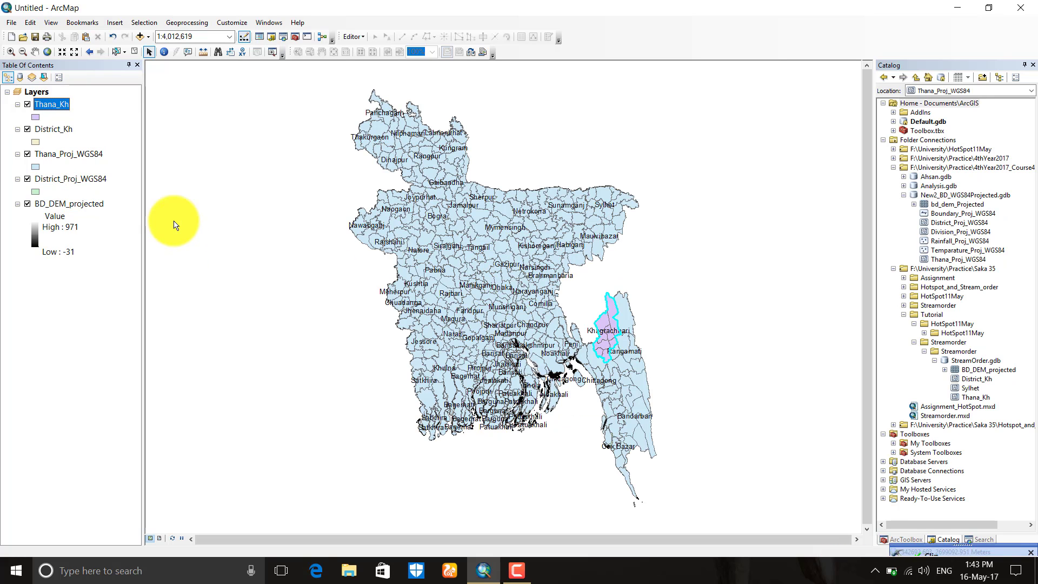
Step: Remove the District_Proj_WGS84 and Thana_Proj_WGS84 layers from the map
right_click(40, 177)
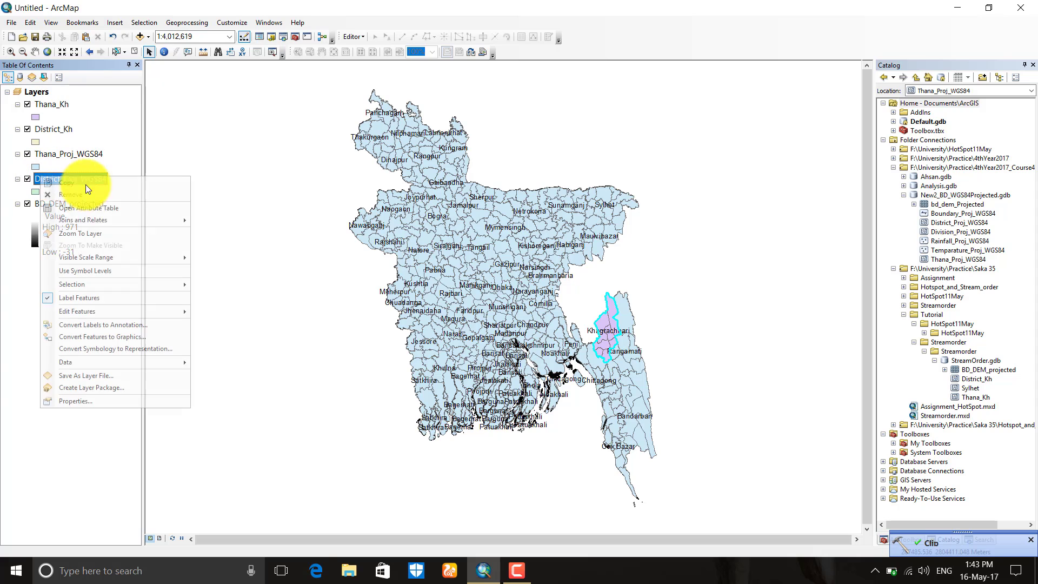
left_click(84, 195)
right_click(67, 155)
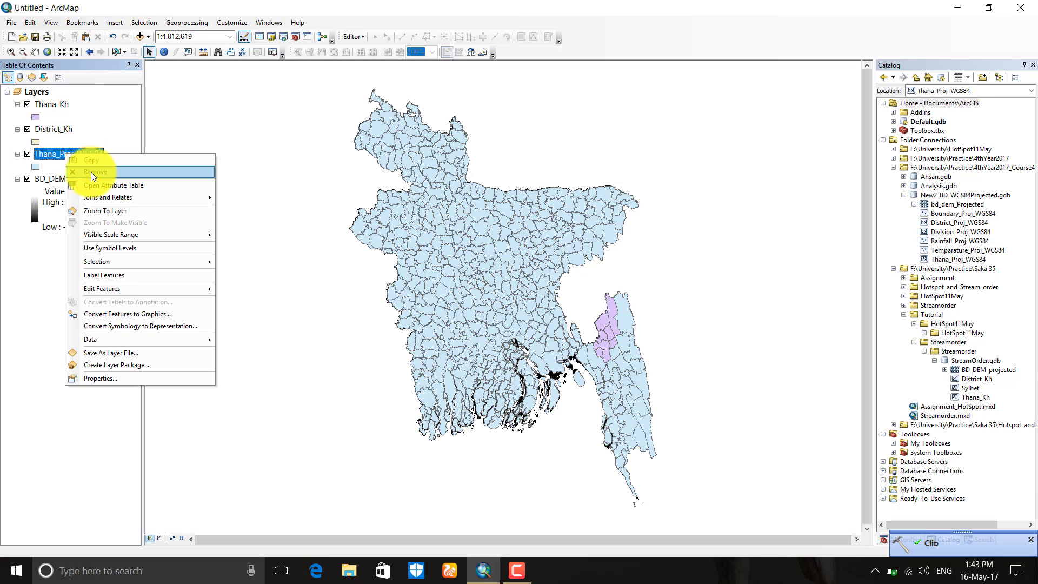
left_click(91, 172)
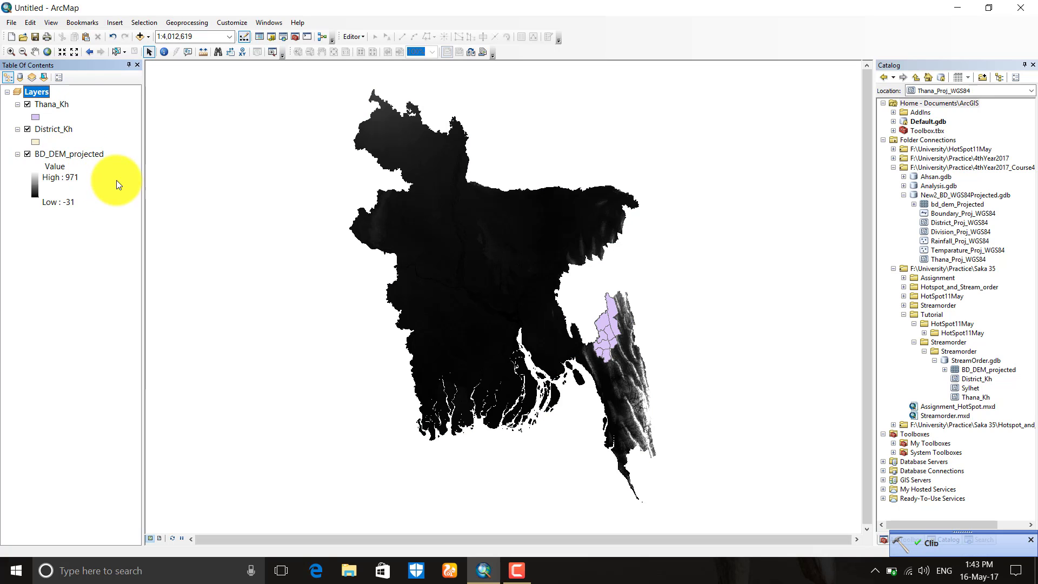
Step: Change the symbol of the Thana_Kh layer to Hollow
left_click(34, 117)
left_click(517, 206)
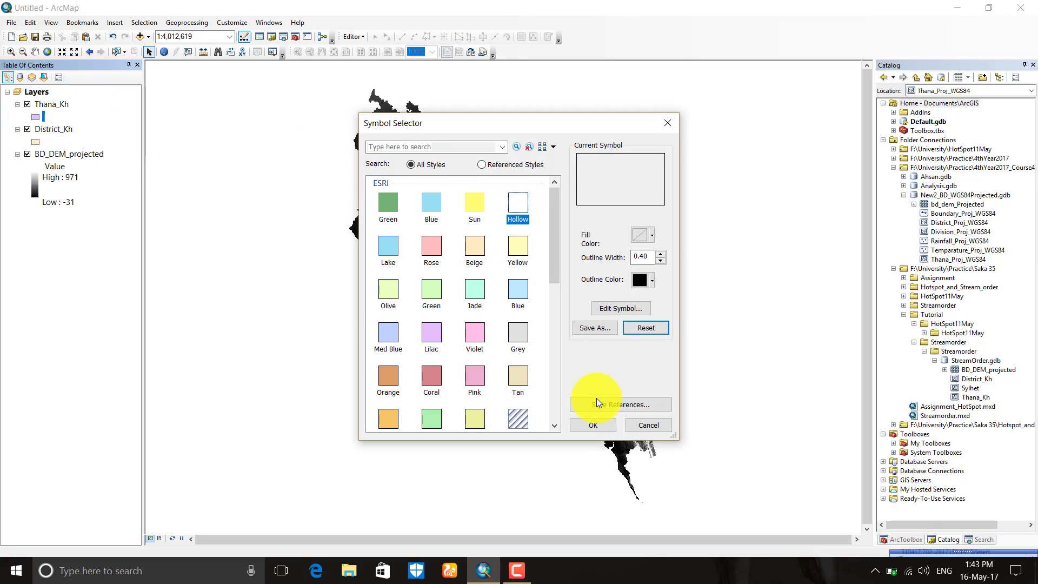
left_click(593, 424)
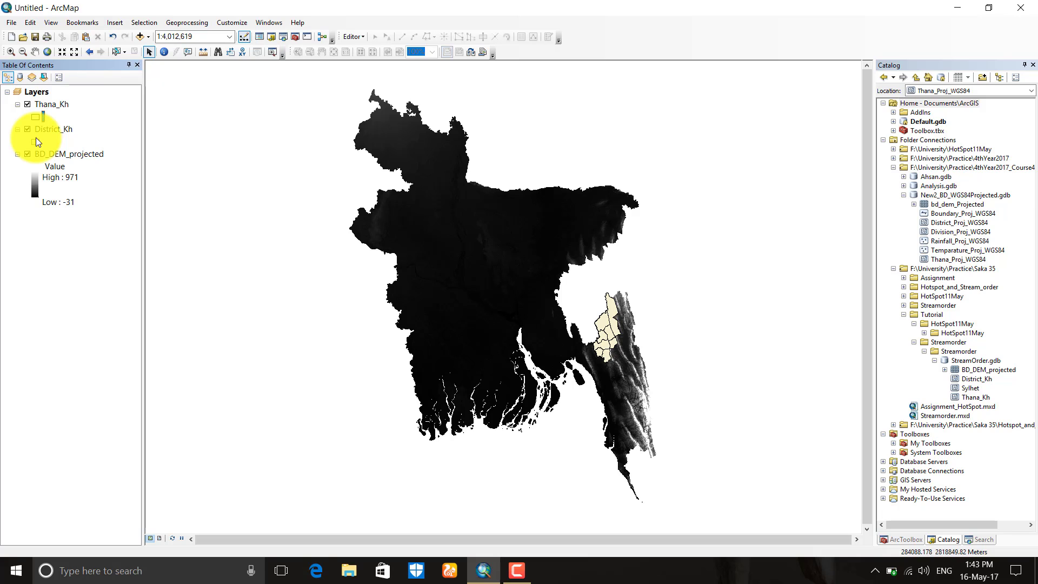
Step: Clip the BD_DEM_projected raster to the District_Kh extent with the Raster Processing Clip tool, using the input features for clipping geometry
left_click(890, 540)
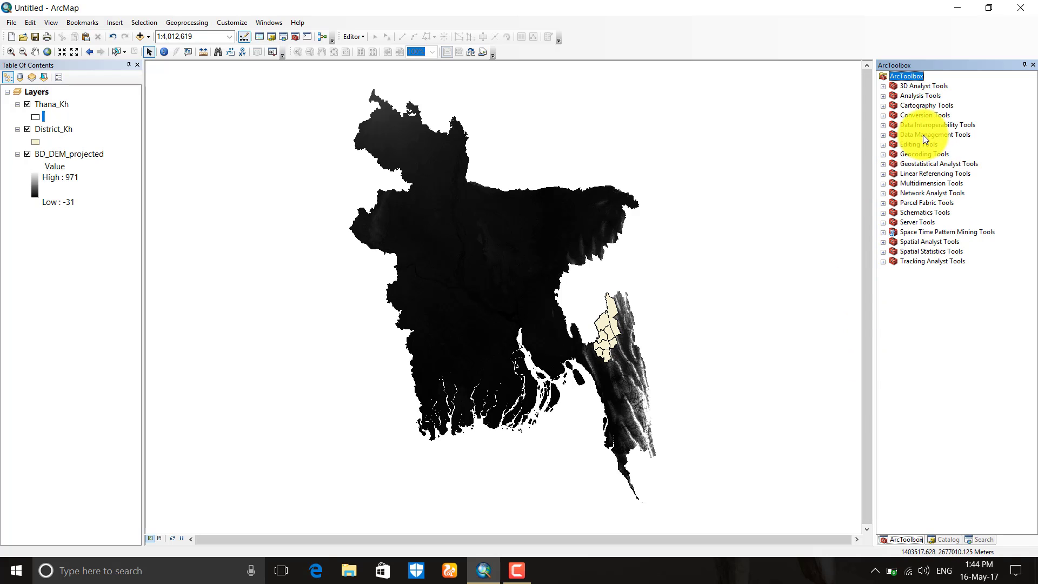
left_click(884, 135)
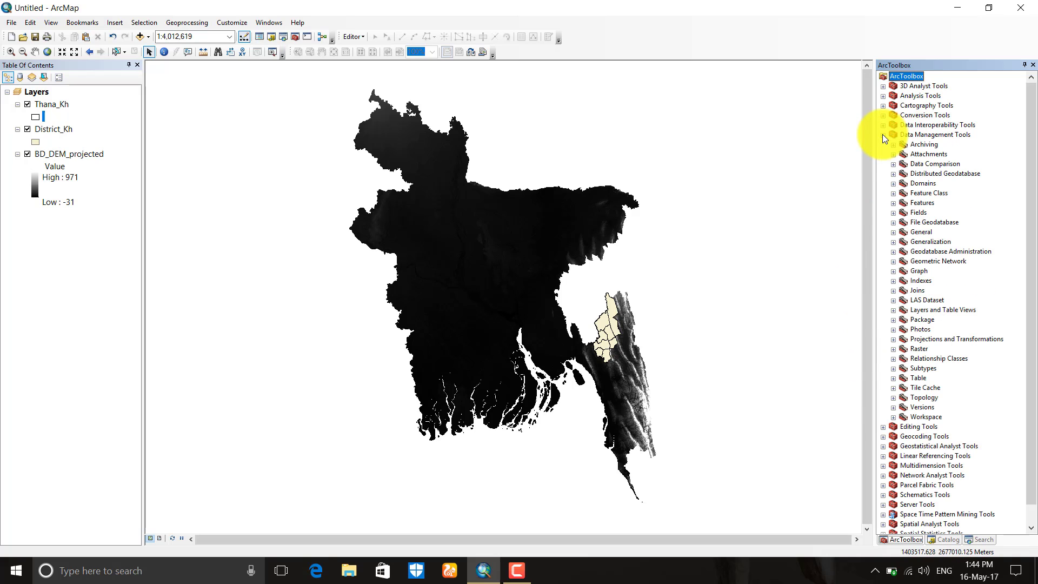
left_click(893, 348)
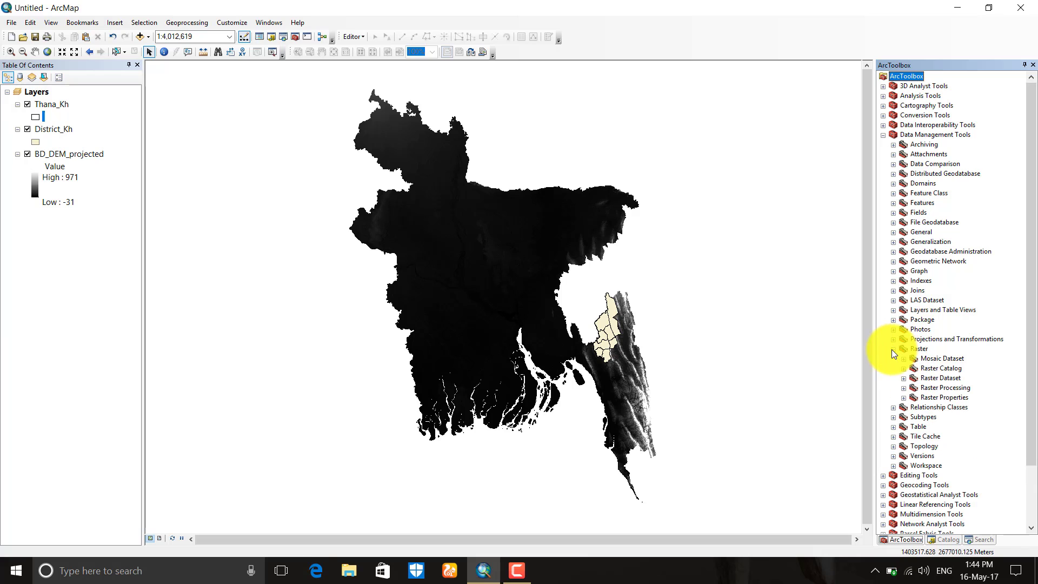
left_click(904, 390)
double_click(938, 397)
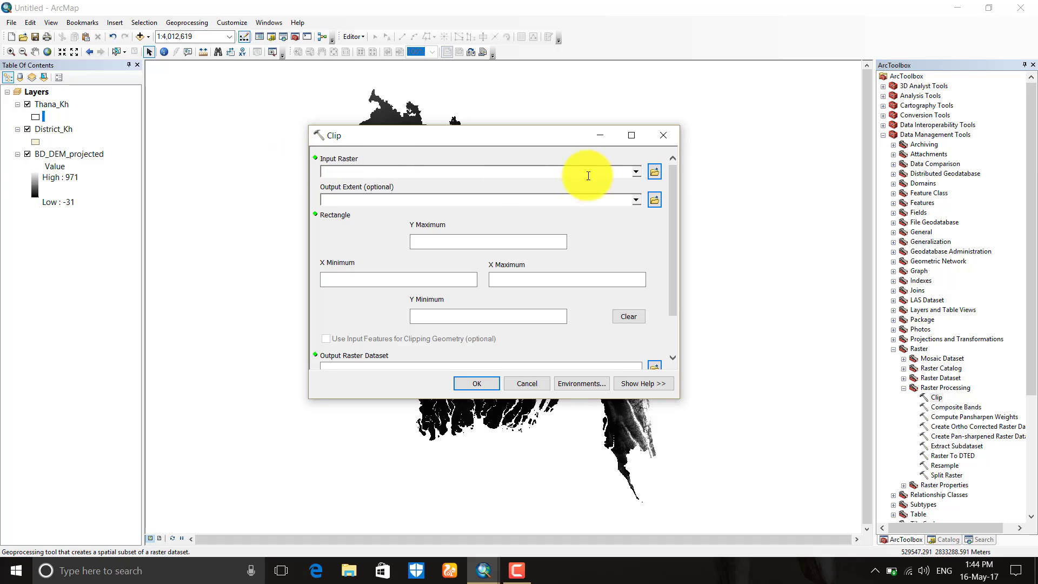
left_click(637, 172)
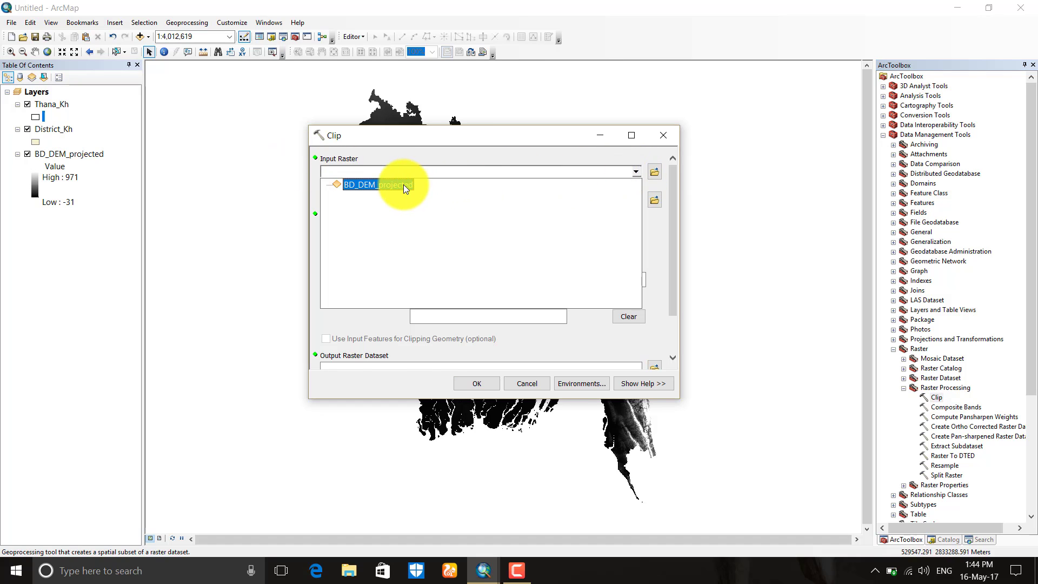
left_click(404, 185)
left_click(636, 196)
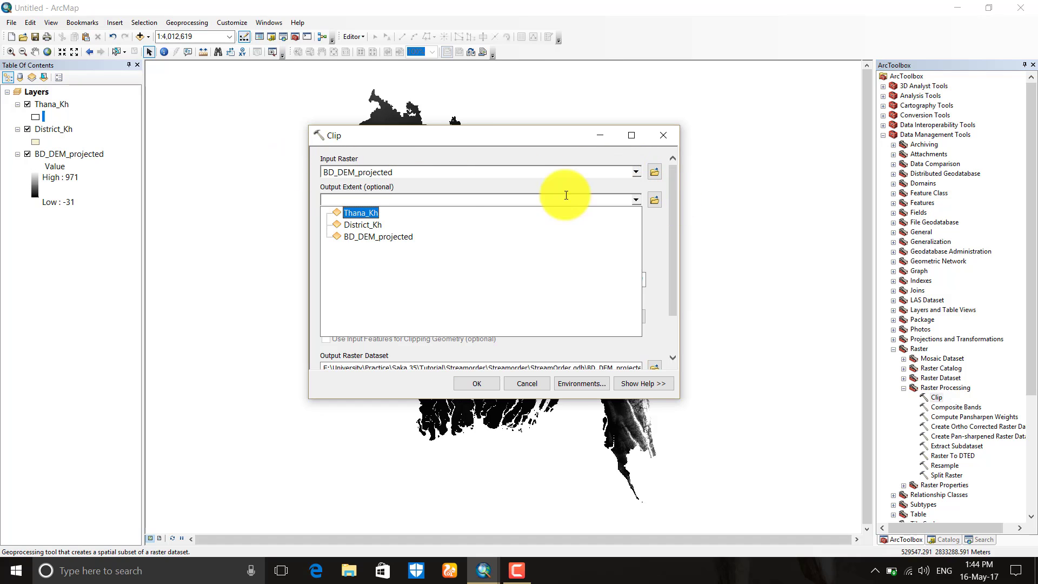
left_click(372, 227)
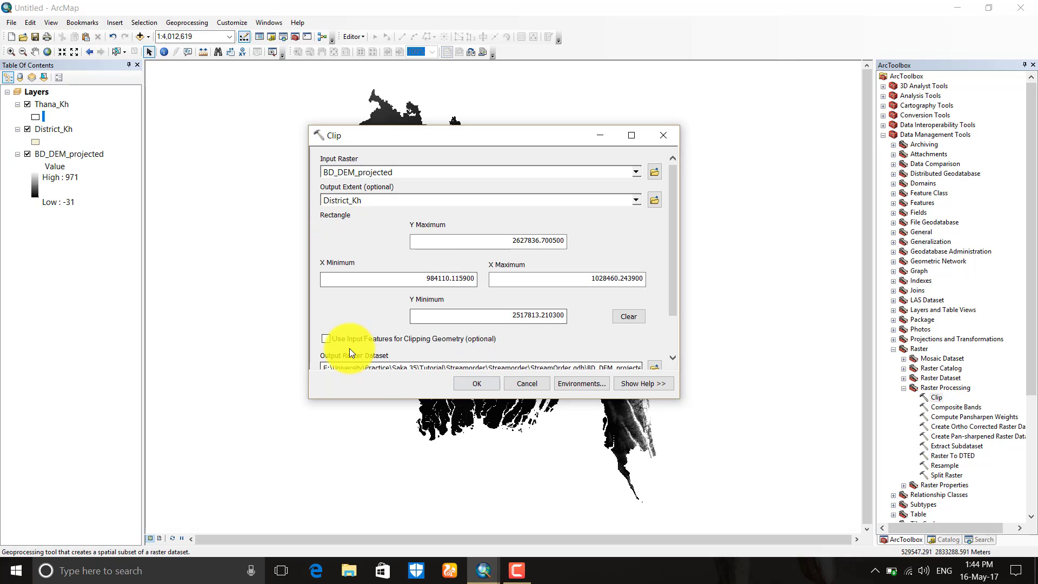
left_click(326, 339)
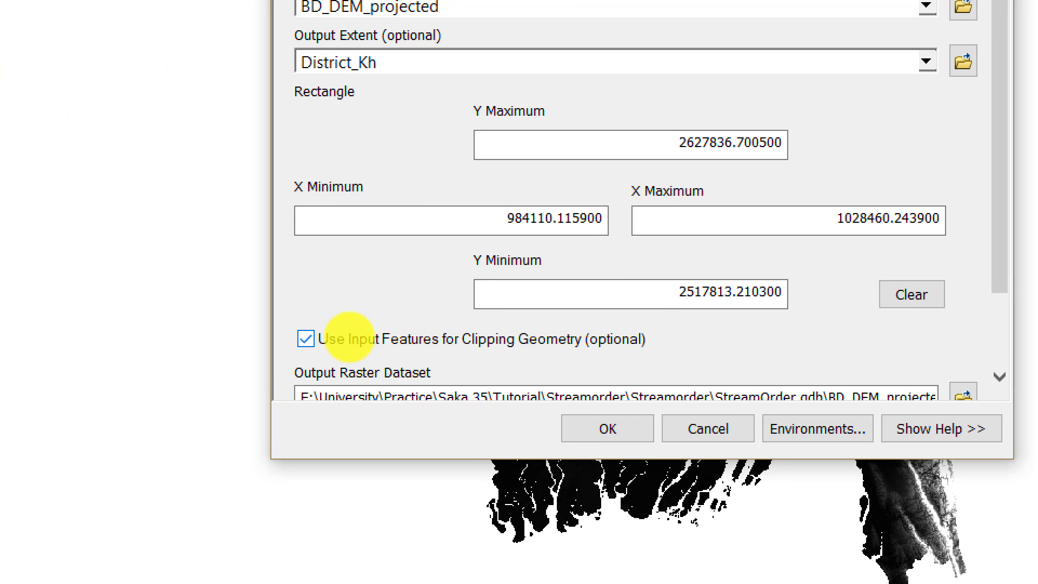
mouse_move(312, 328)
left_mouse_down()
mouse_move(349, 361)
mouse_move(393, 326)
left_mouse_up()
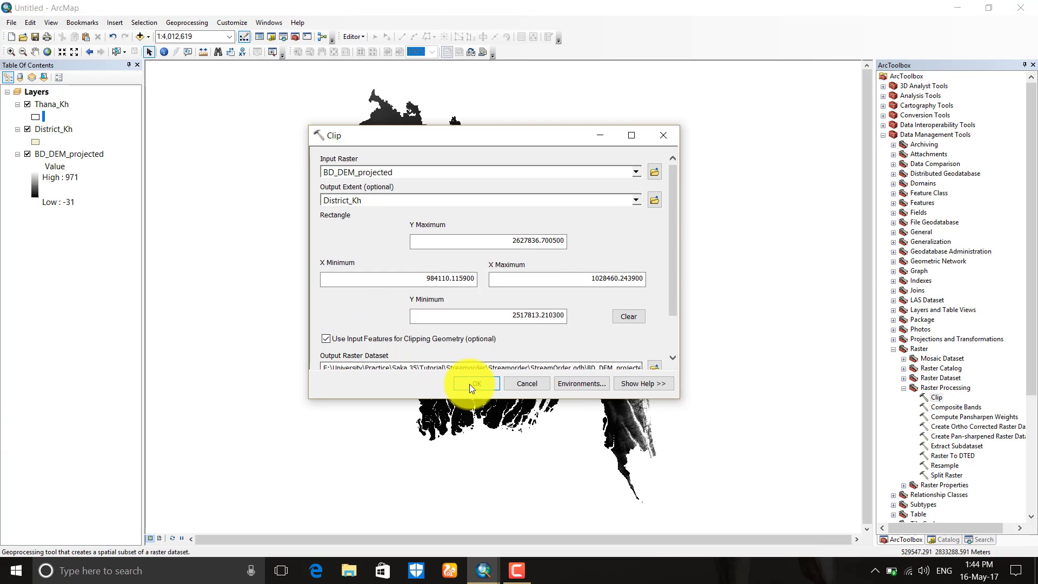
left_click(604, 430)
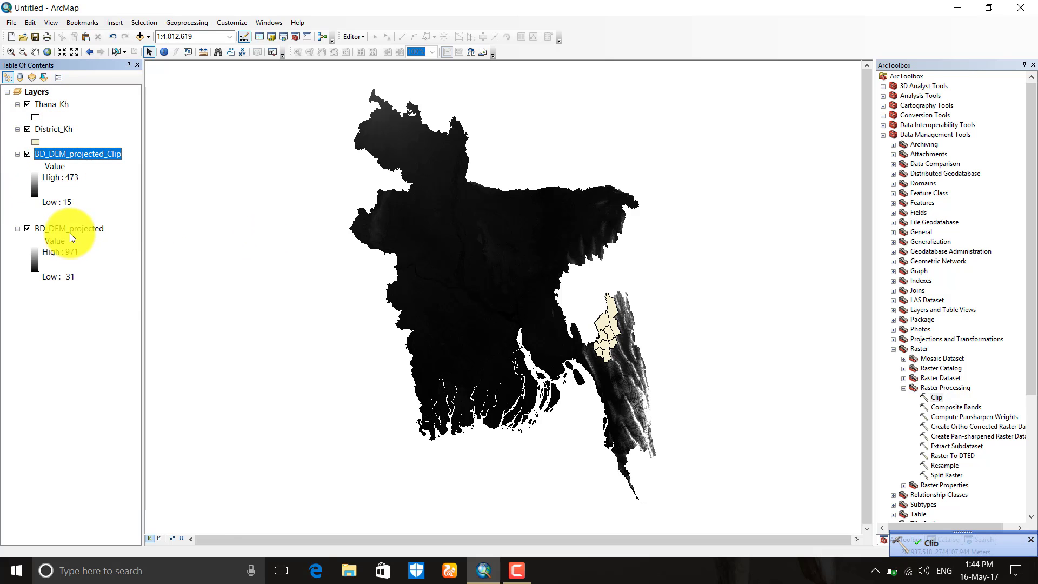
Step: Remove the original BD_DEM_projected raster layer from the map
right_click(74, 229)
left_click(93, 246)
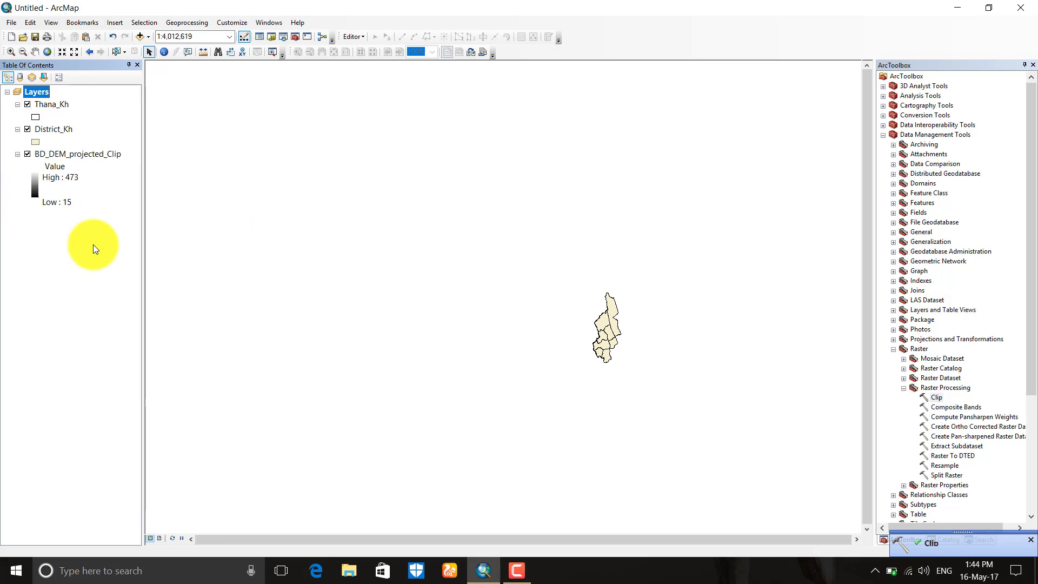
left_click(35, 117)
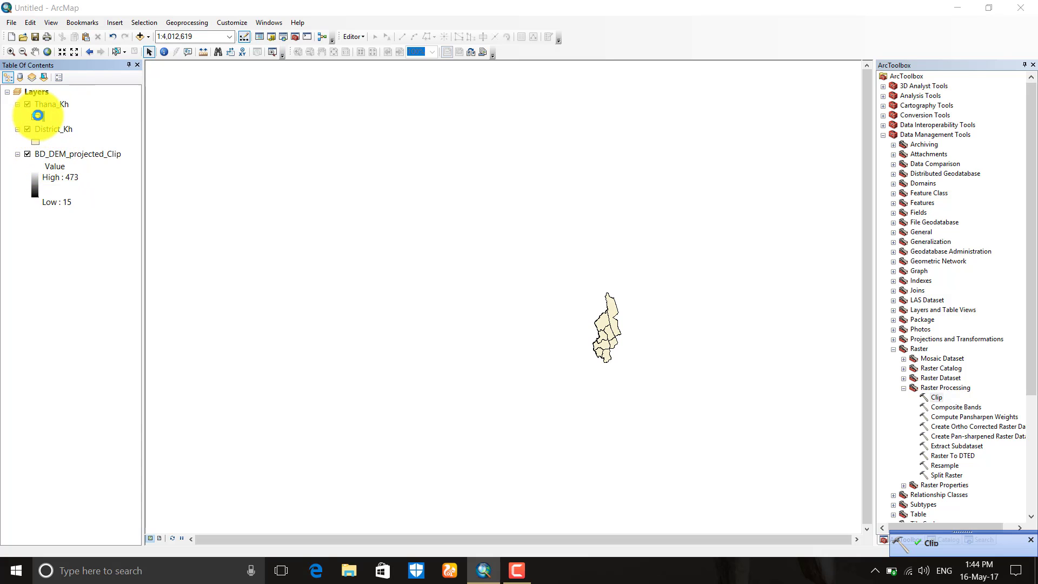
left_click(594, 425)
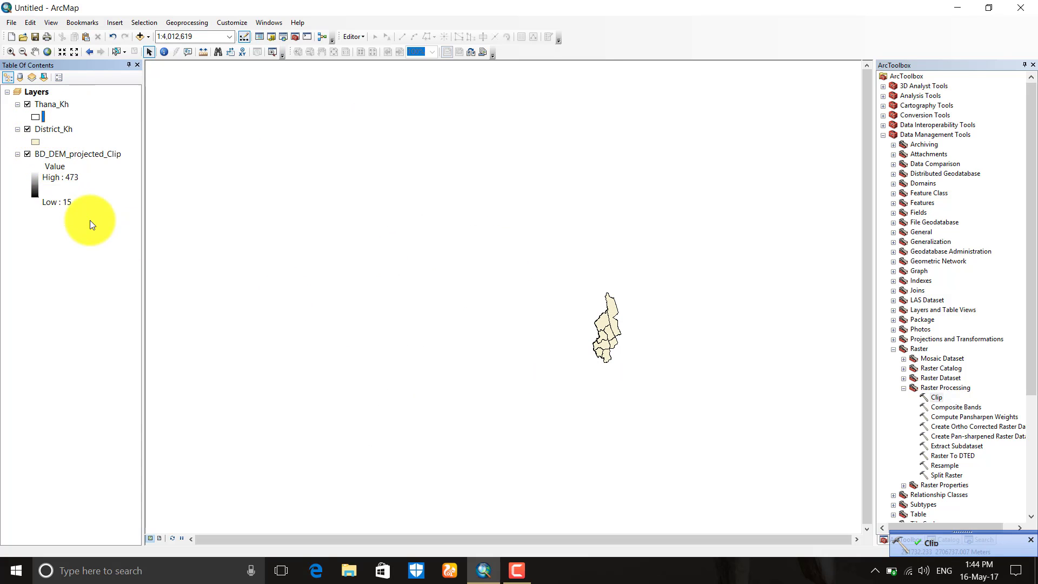
Step: Change the District_Kh symbol to Hollow with a pink outline of width 1.5
left_click(37, 143)
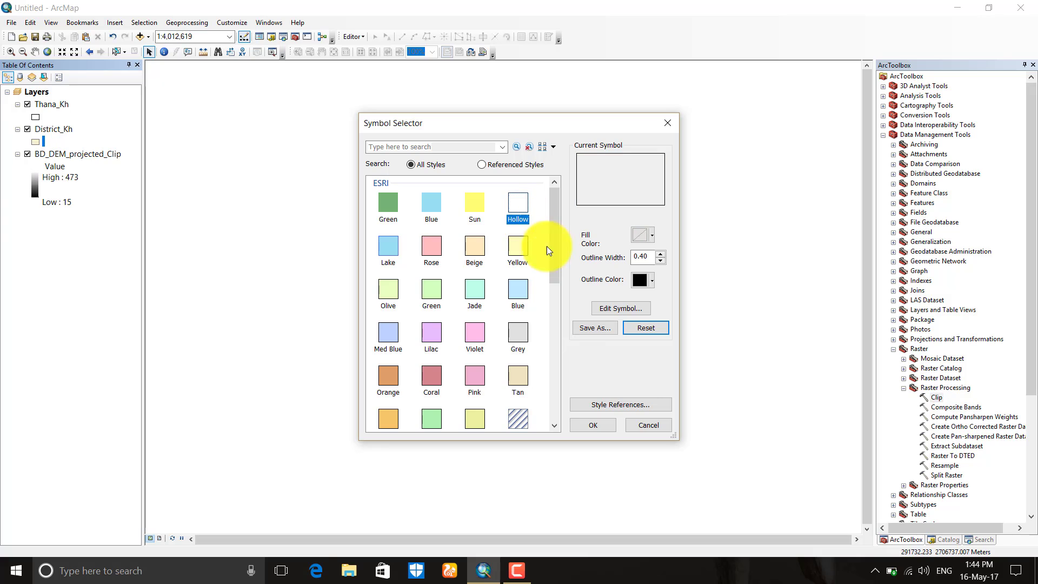
double_click(642, 256)
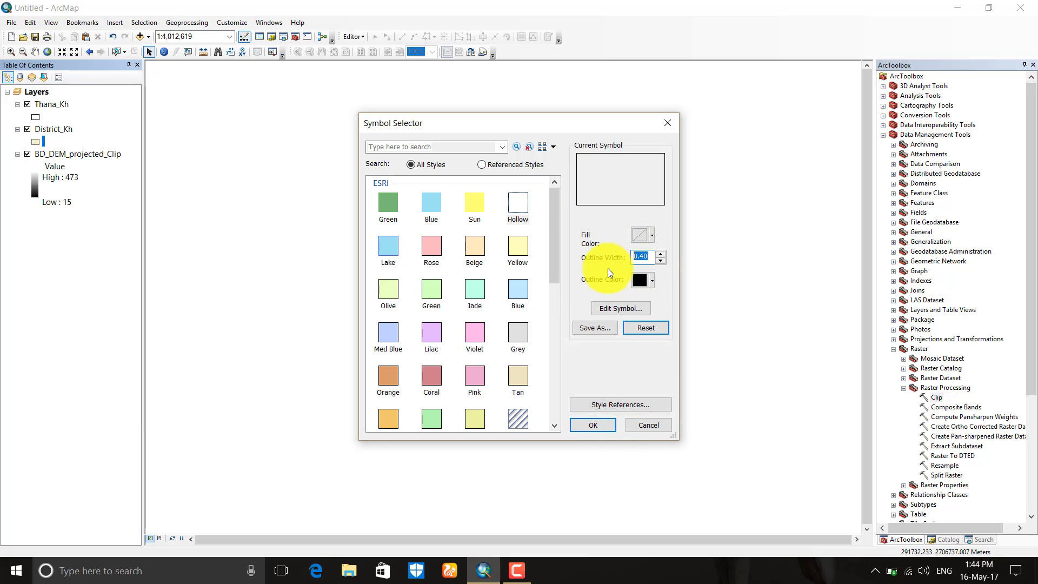
type("1.5")
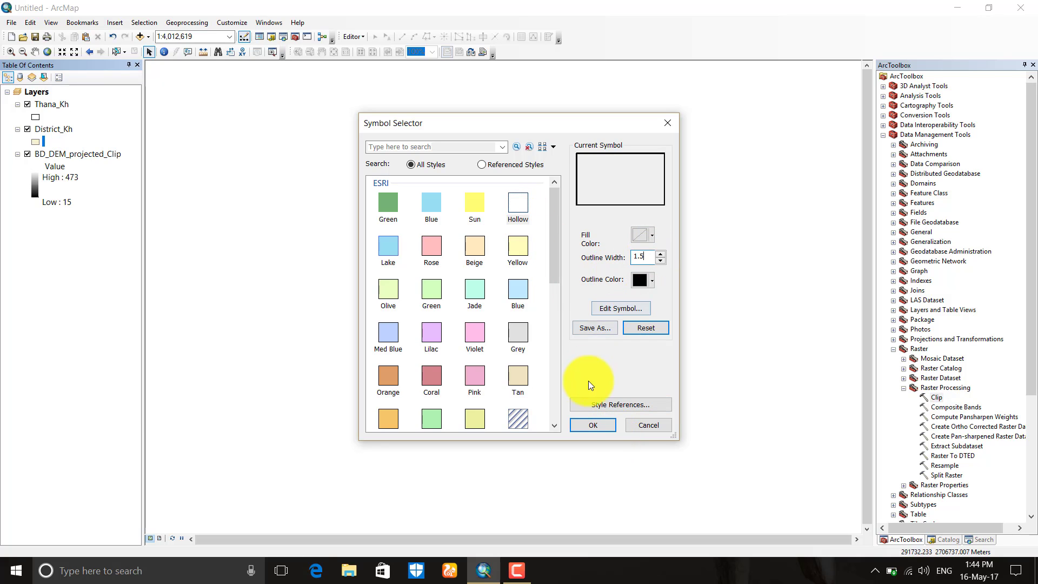
left_click(651, 281)
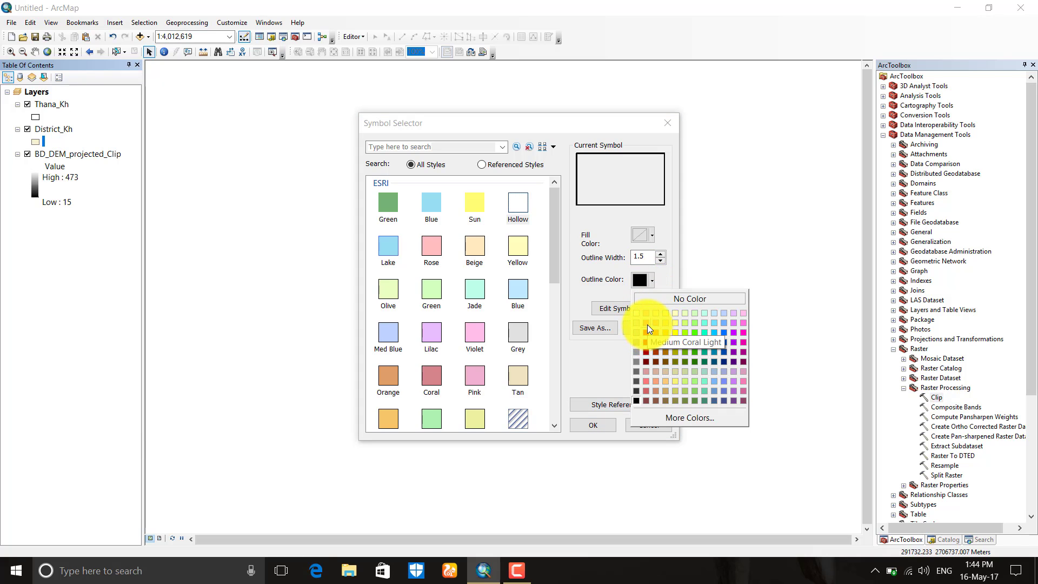
left_click(741, 328)
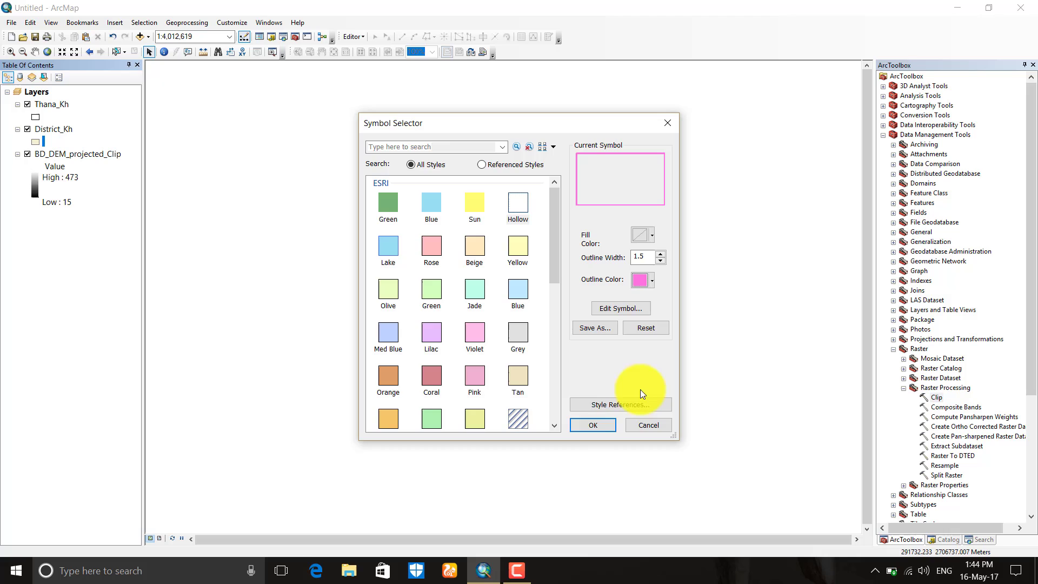
left_click(595, 424)
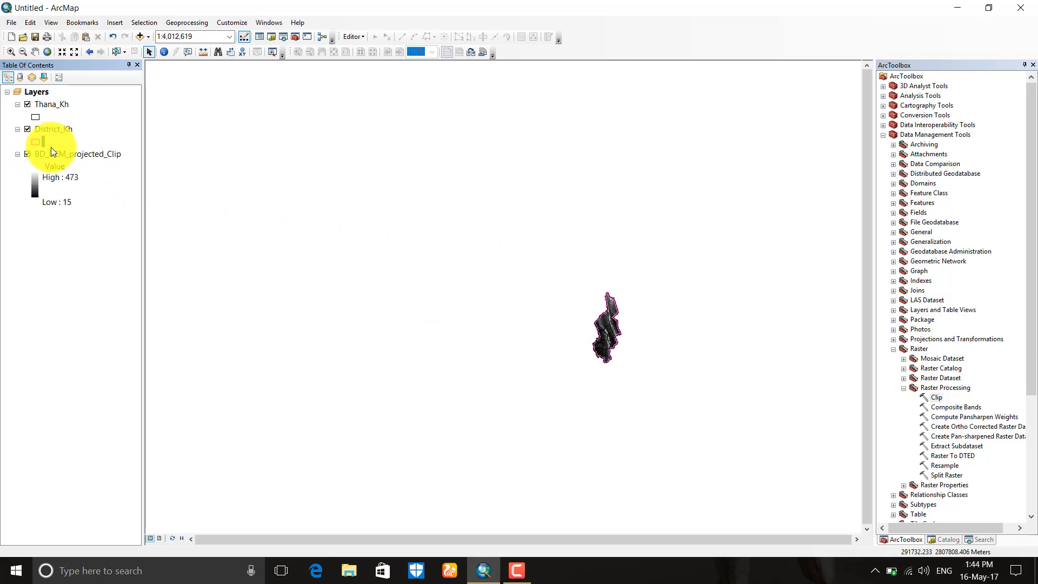
Step: Set the outline color of the District_Kh symbol to black
left_click(34, 141)
left_click(647, 286)
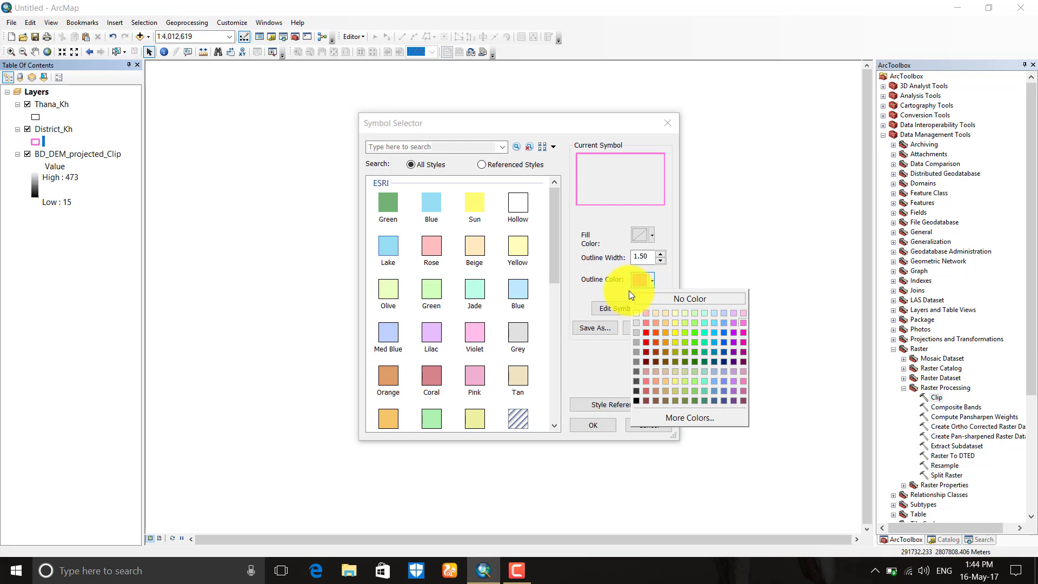
left_click(636, 400)
left_click(593, 424)
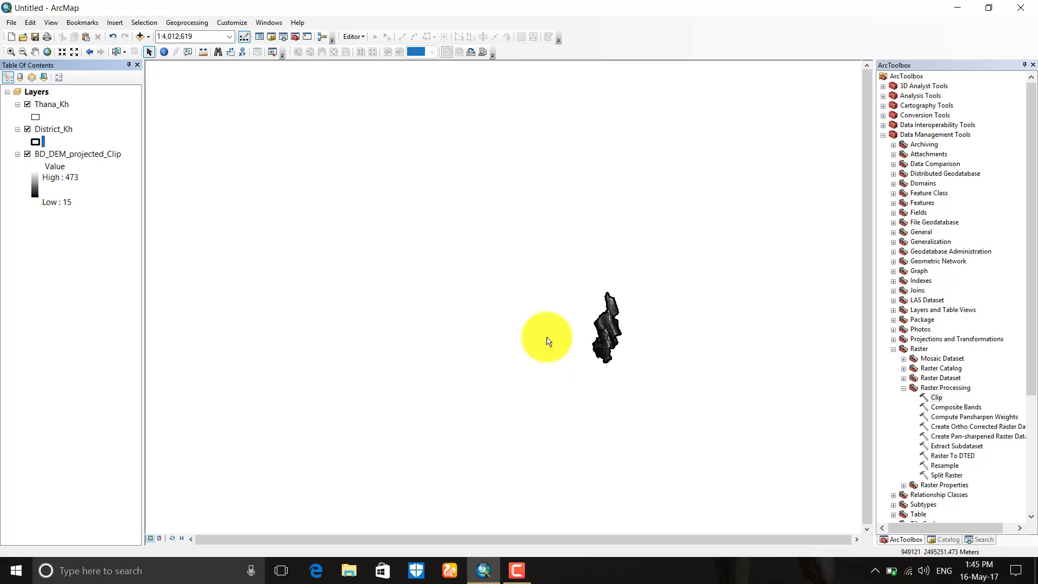
Step: Give the Thana_Kh layer a Hollow symbol with an outline width of 1 and a Medium Coral Light outline color
left_click(35, 116)
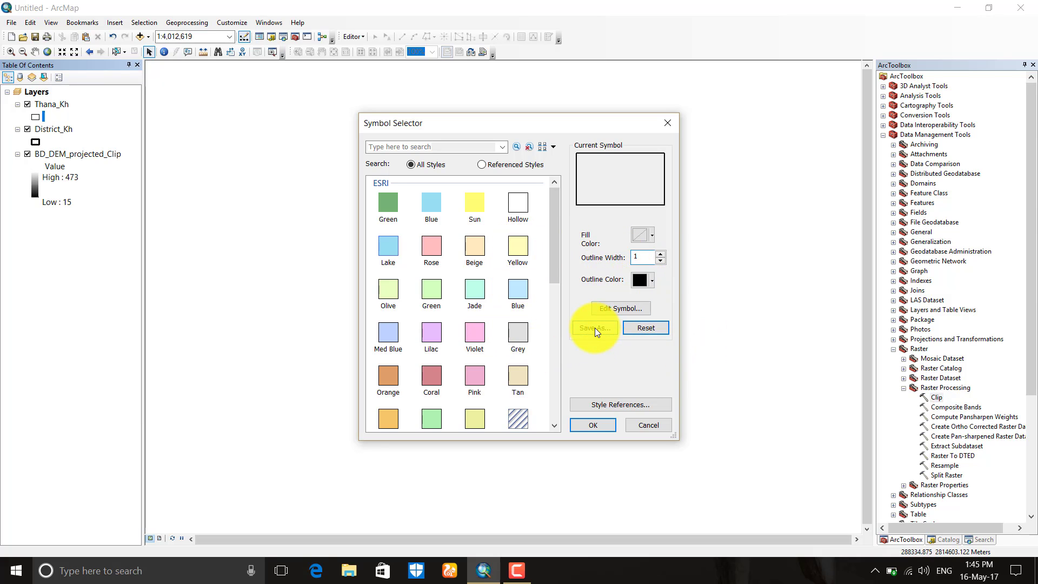
left_click(512, 197)
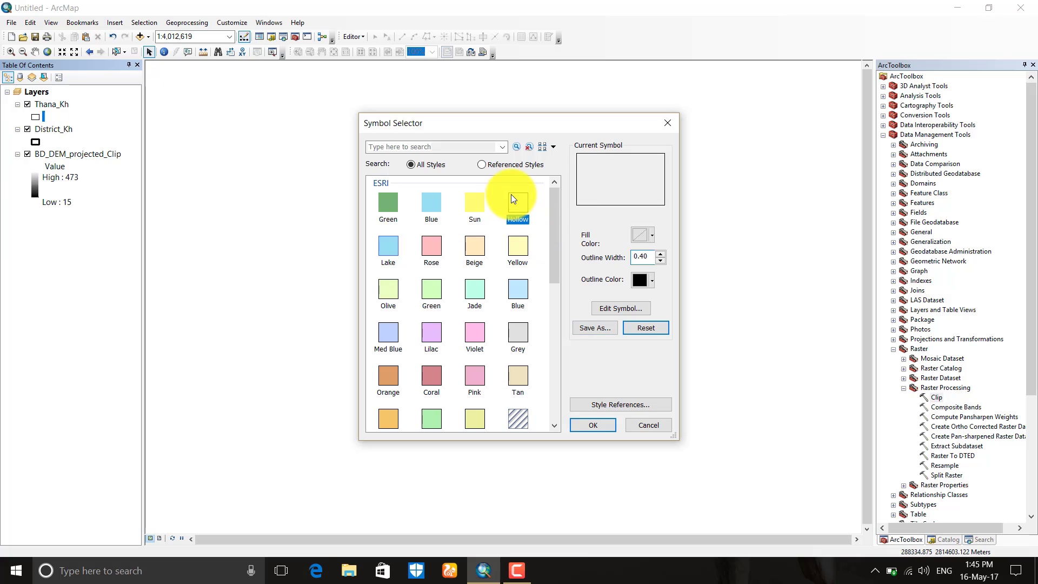
left_click(653, 255)
type("1")
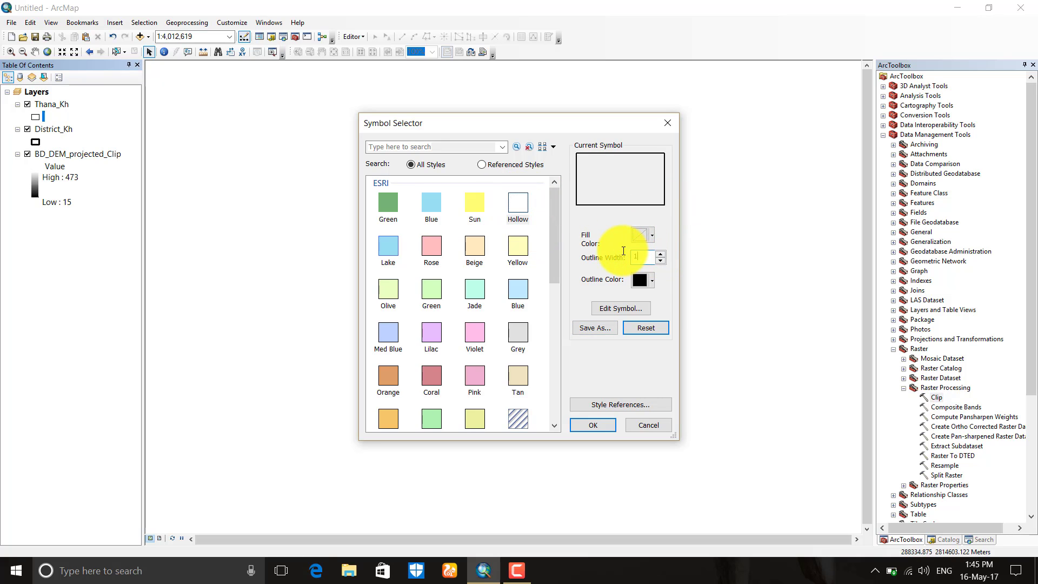
left_click(646, 282)
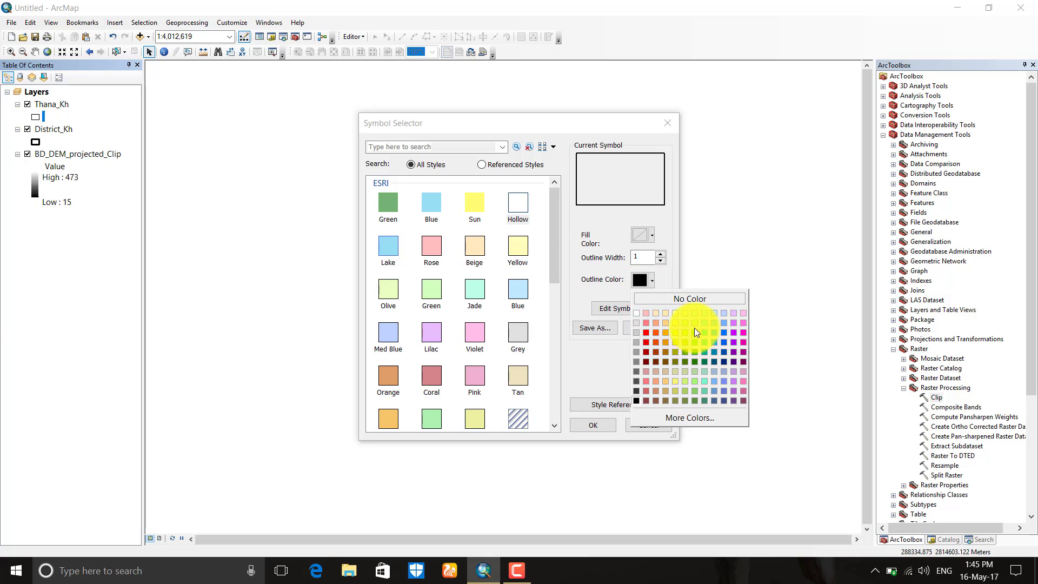
left_click(647, 322)
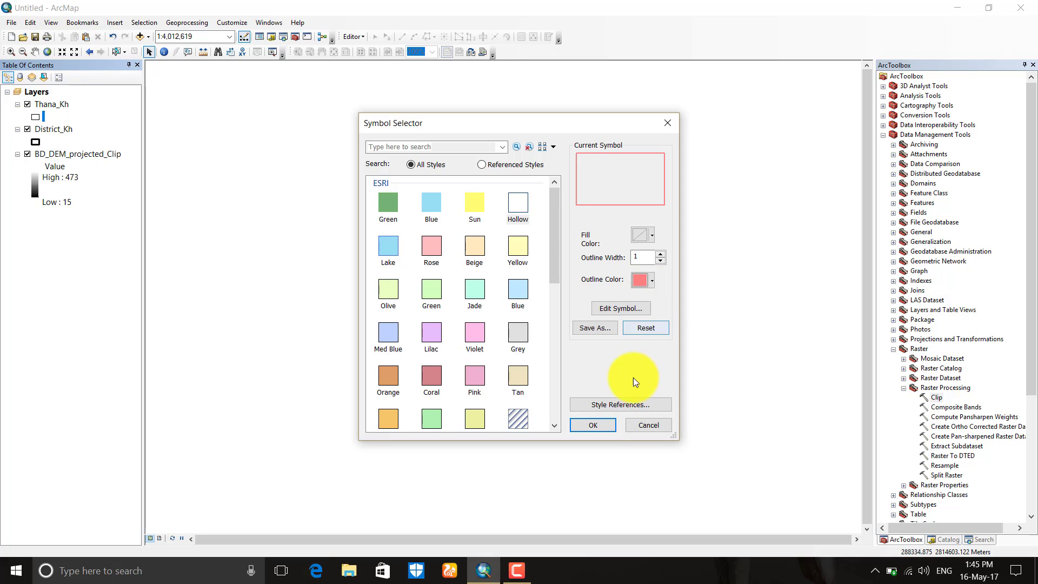
left_click(594, 426)
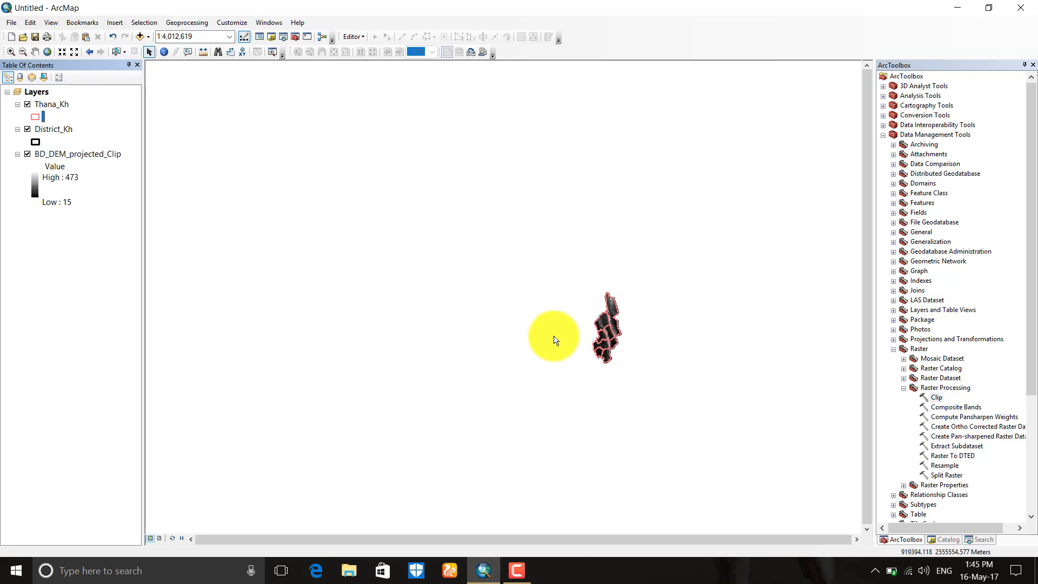
Step: Move the District_Kh layer above Thana_Kh in the drawing order and show the map at full extent
left_click(43, 128)
left_click_drag(47, 101, 49, 81)
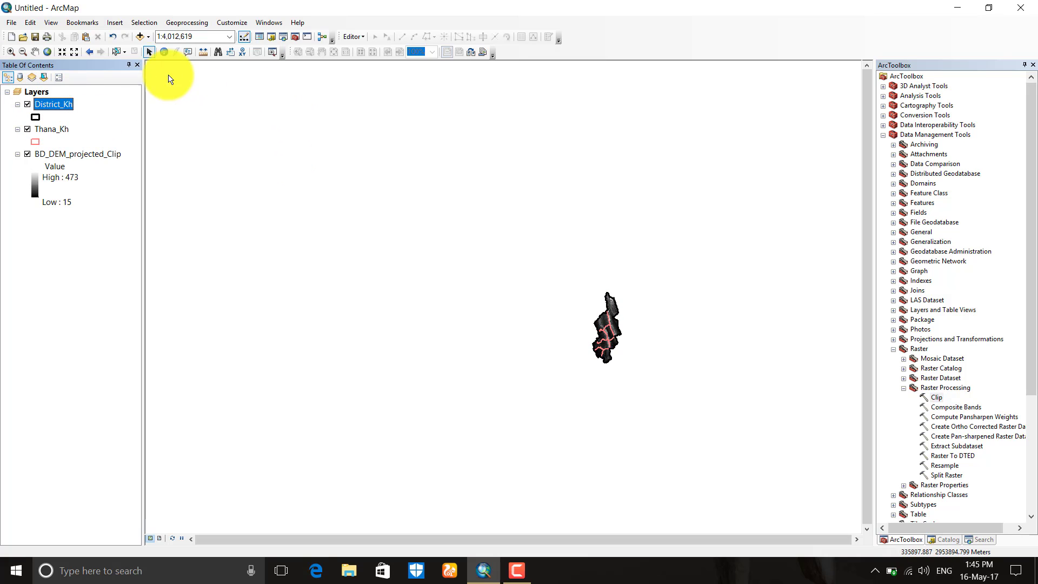
left_click(47, 53)
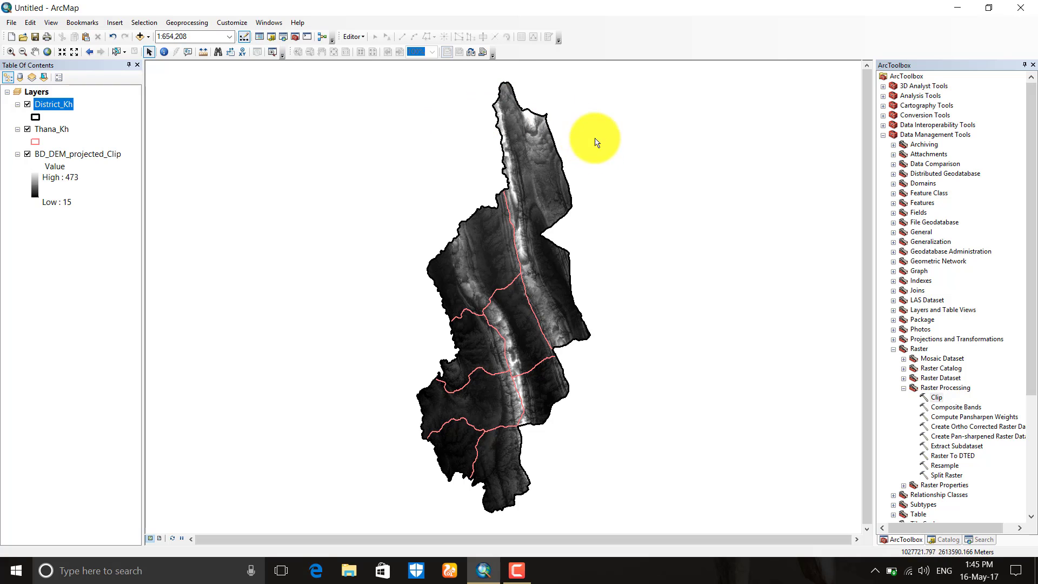
Step: Expand the Spatial Analyst Tools toolbox to show its toolsets
scroll(969, 353, "down", 6)
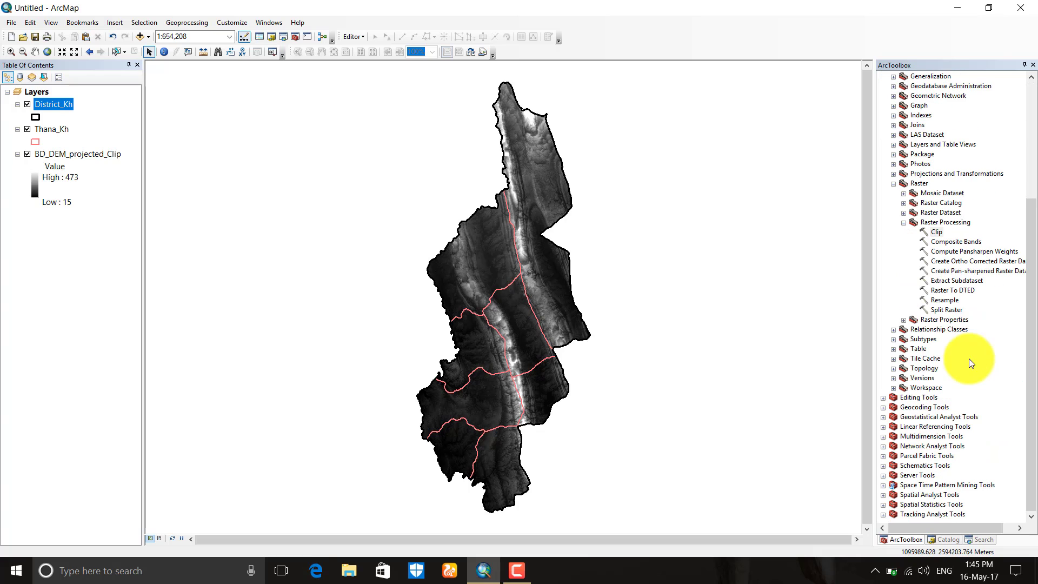
left_click(884, 495)
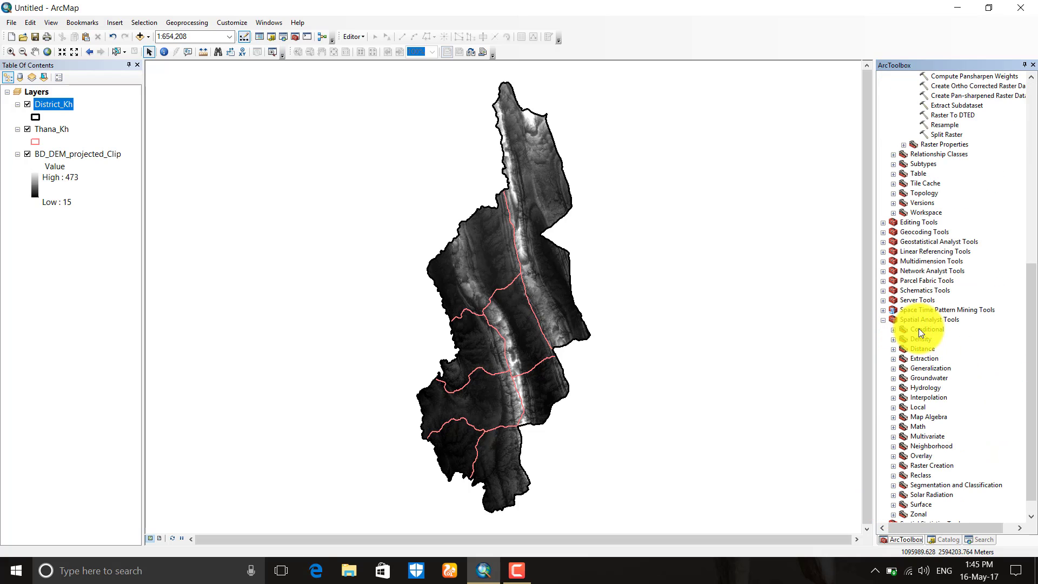
scroll(920, 379, "down", 1)
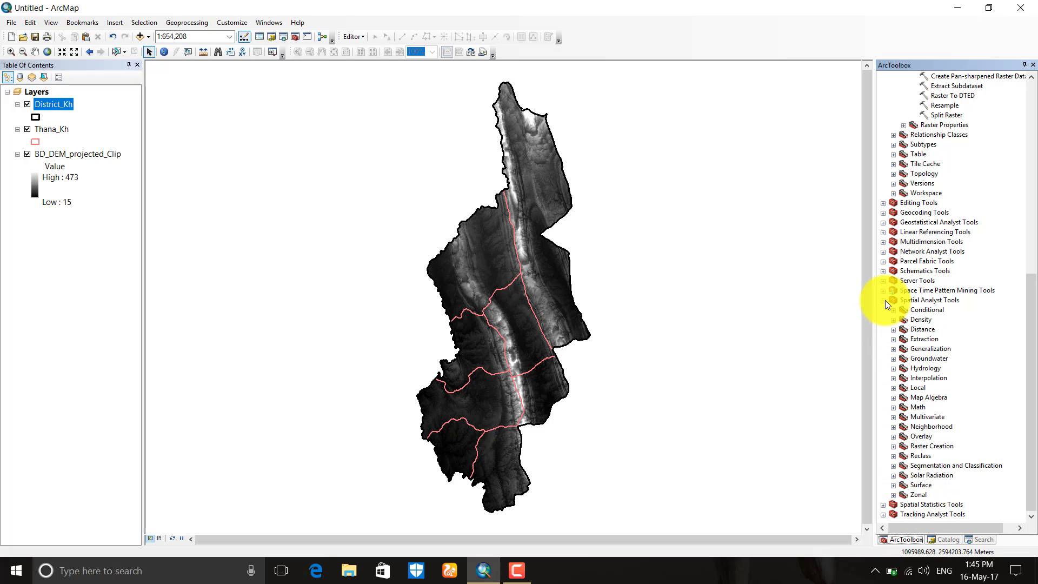
left_click(519, 569)
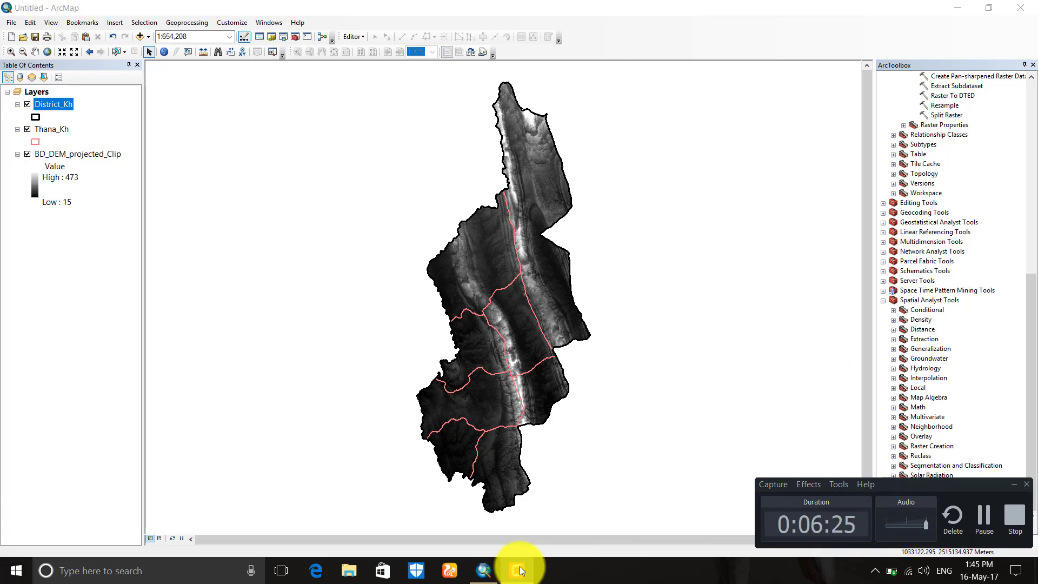
left_click(984, 517)
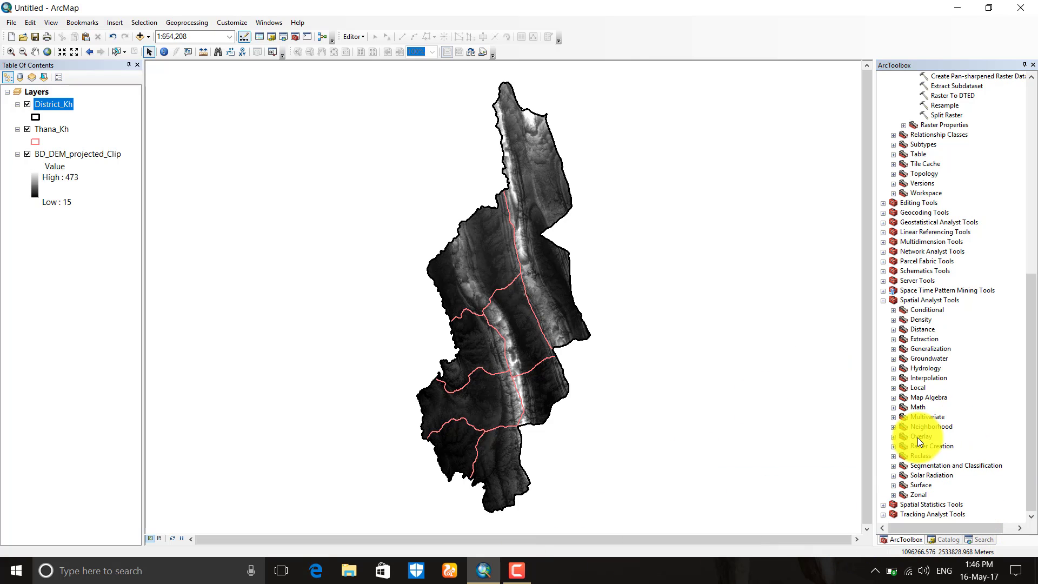
left_click(894, 485)
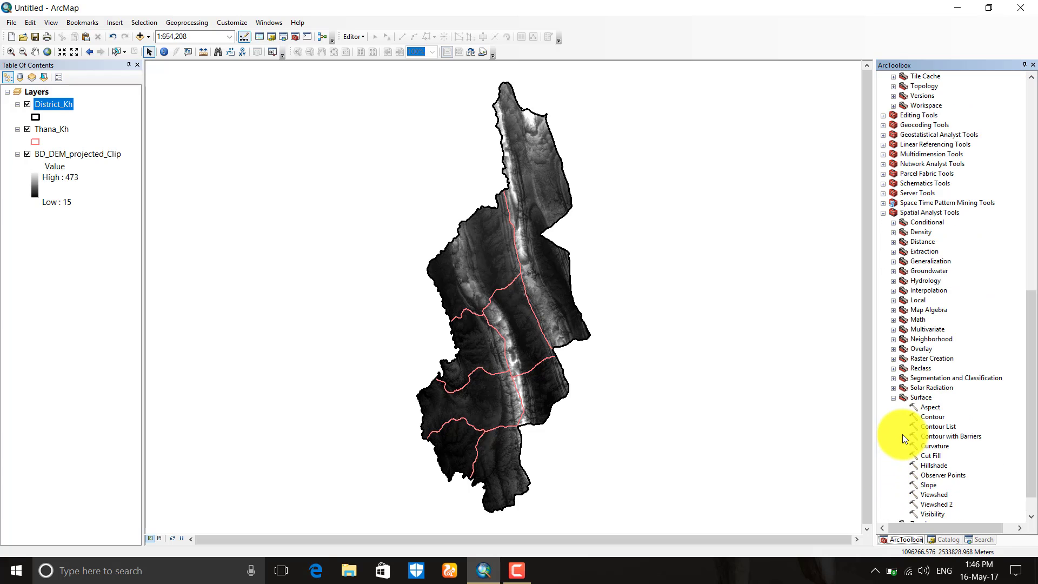
left_click(893, 397)
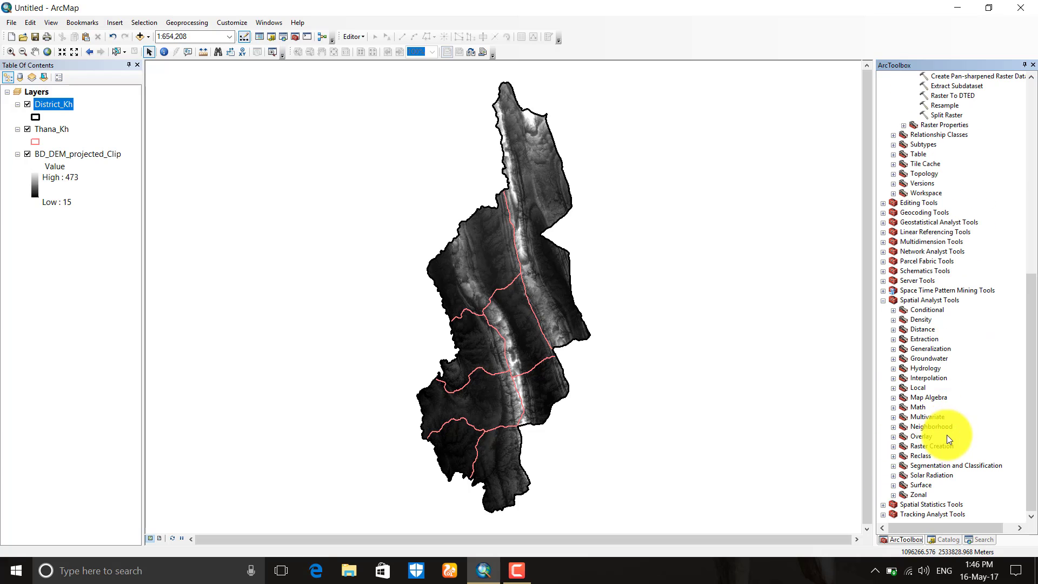
Step: Run the Hydrology Fill tool on BD_DEM_projected_Clip and save the output raster as Fill_Kh in StreamOrder.gdb
left_click(893, 368)
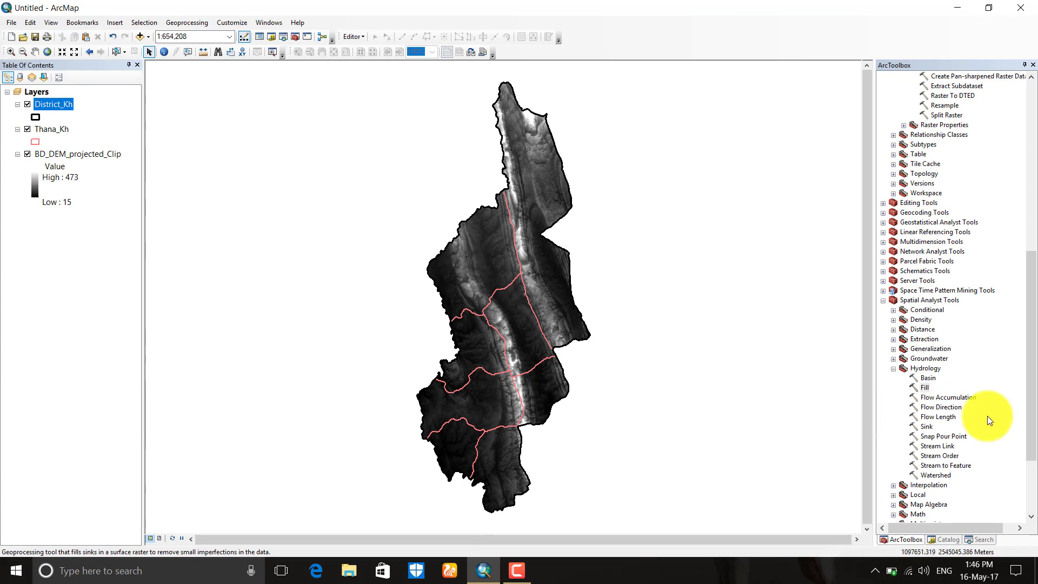
double_click(925, 387)
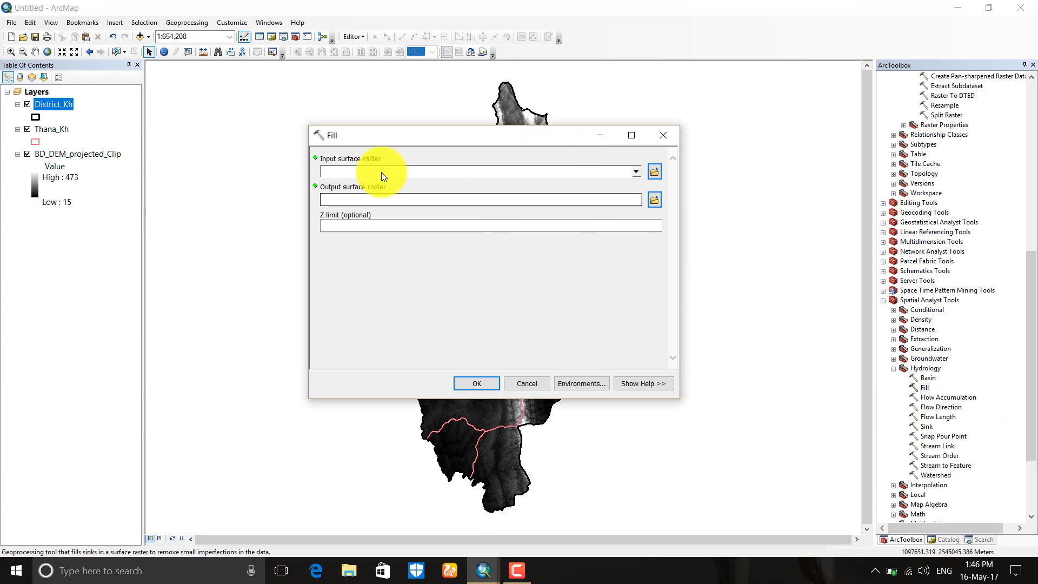
left_click(636, 172)
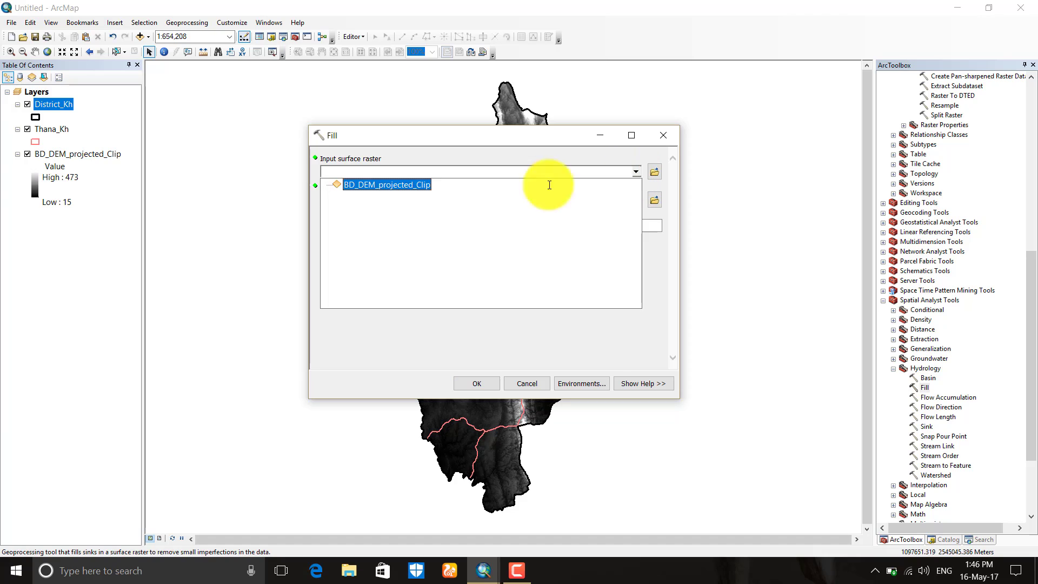
left_click(419, 185)
left_click_drag(631, 201, 602, 202)
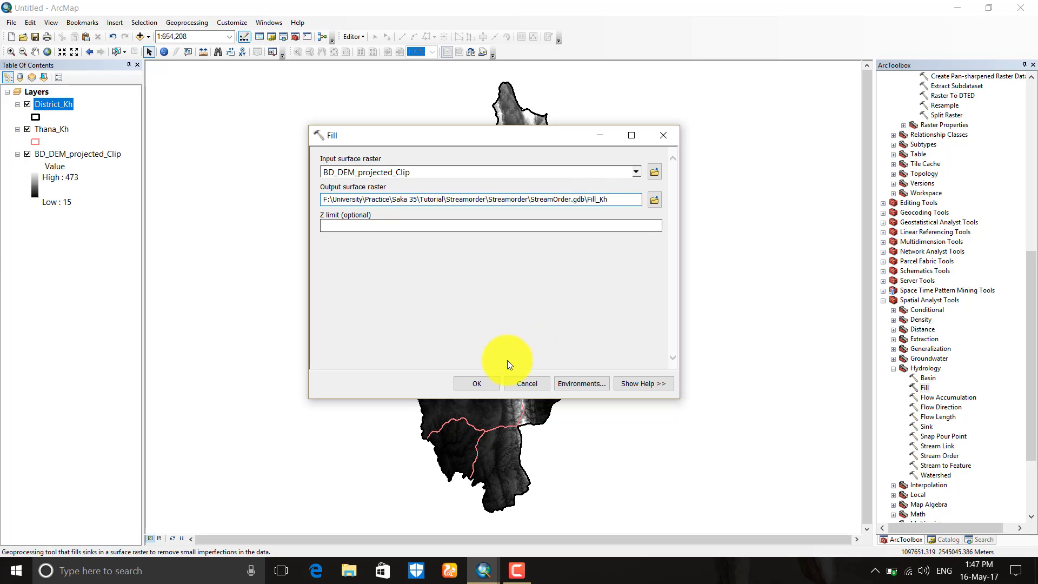
left_click(476, 384)
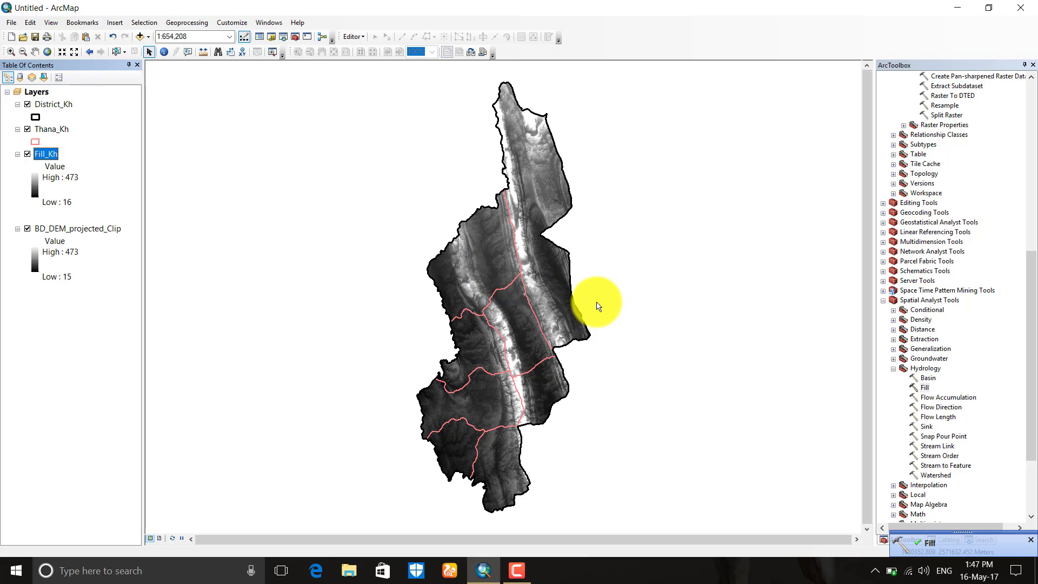
Step: Run the Hydrology Flow Direction tool on Fill_Kh and save the output raster as FlowDir_Kh in StreamOrder.gdb
left_click(941, 407)
double_click(941, 406)
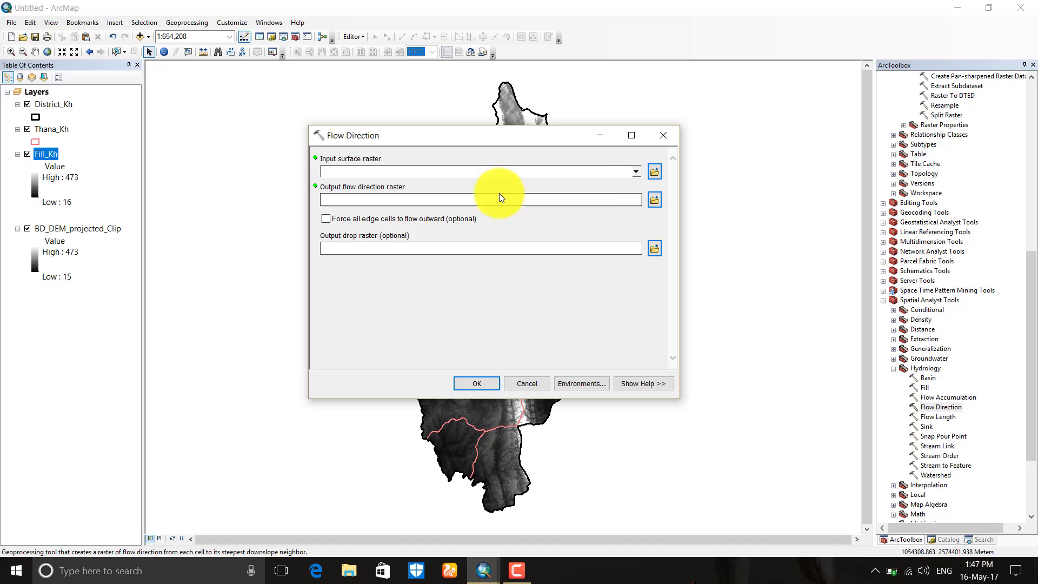
left_click(636, 172)
left_click(361, 184)
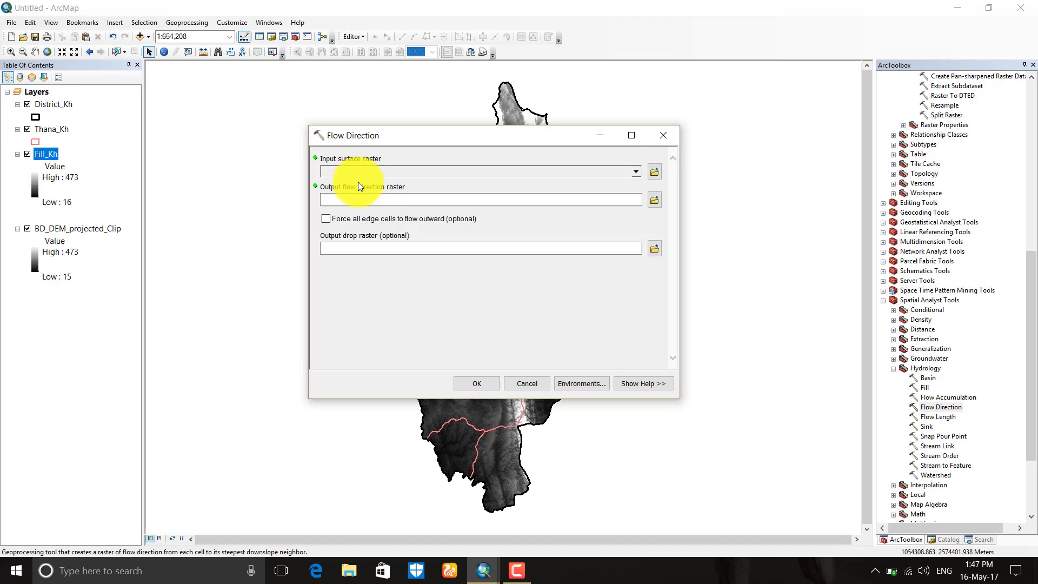
left_click_drag(634, 198, 615, 199)
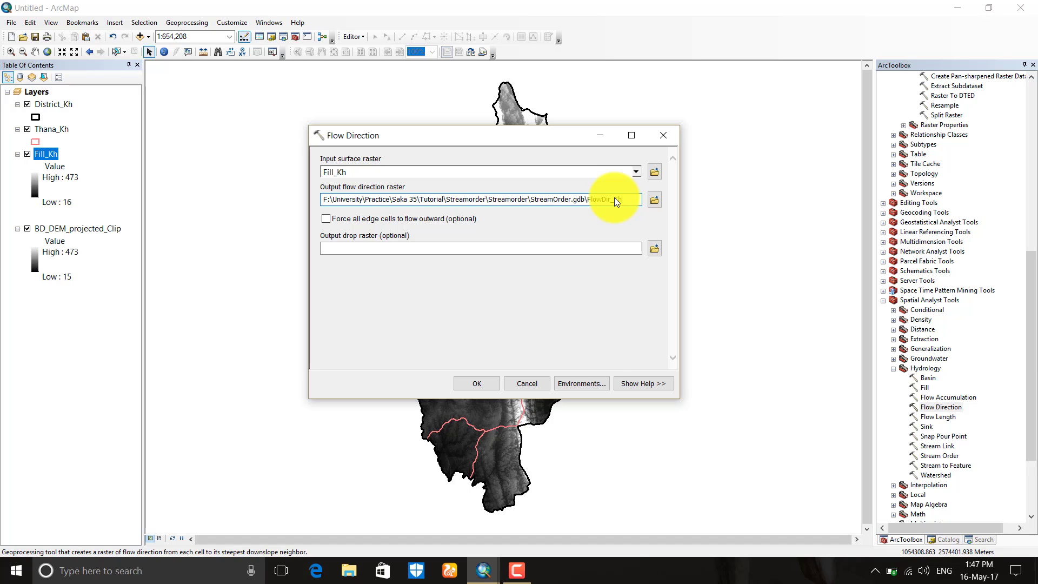
type("Kh")
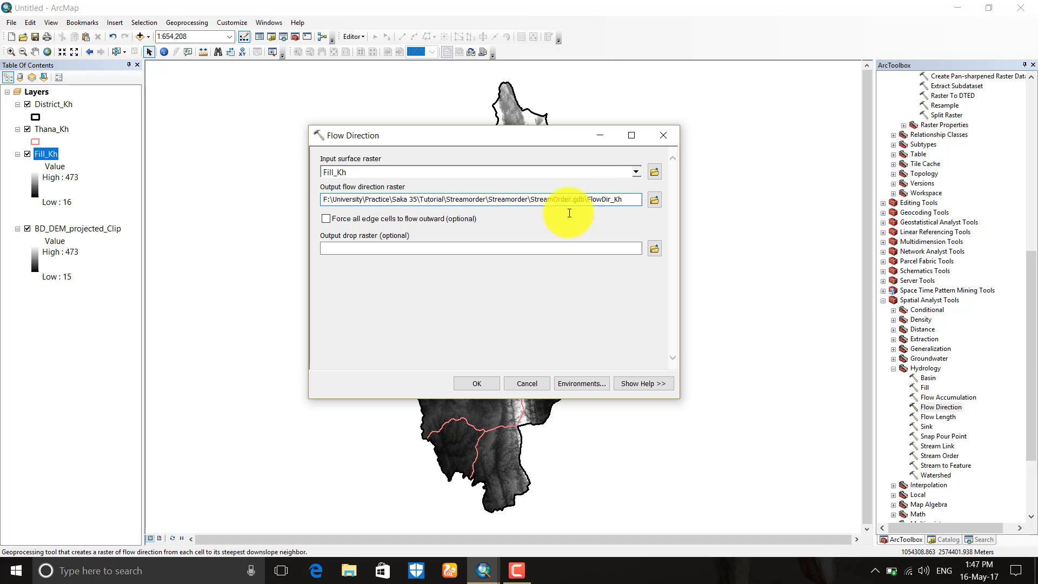
left_click(473, 383)
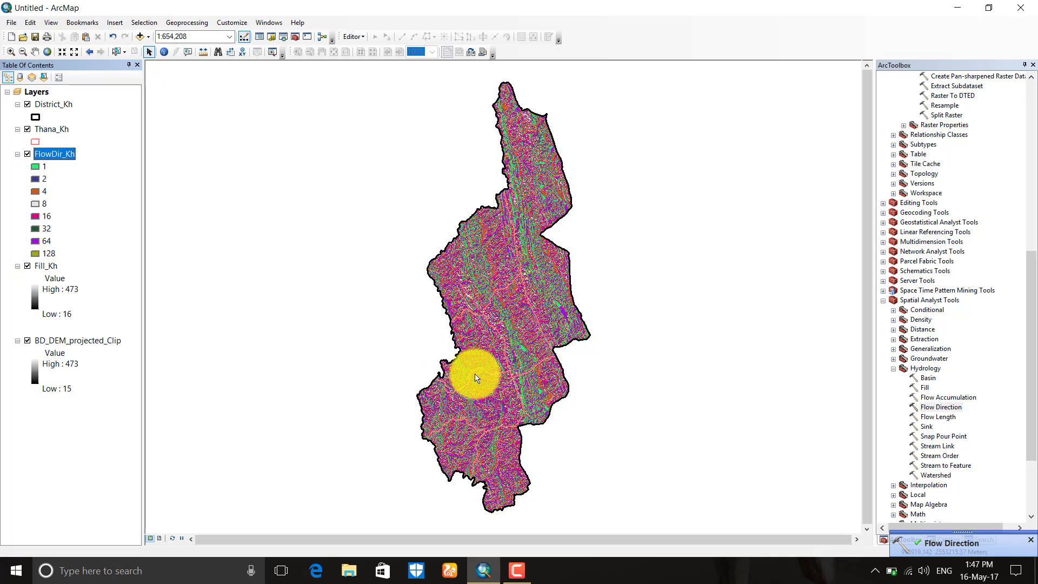
Step: Run the Hydrology Basin tool on FlowDir_Kh with output Basin_Kh in StreamOrder.gdb, and hide the Thana_Kh and District_Kh layers
left_click(934, 380)
double_click(933, 378)
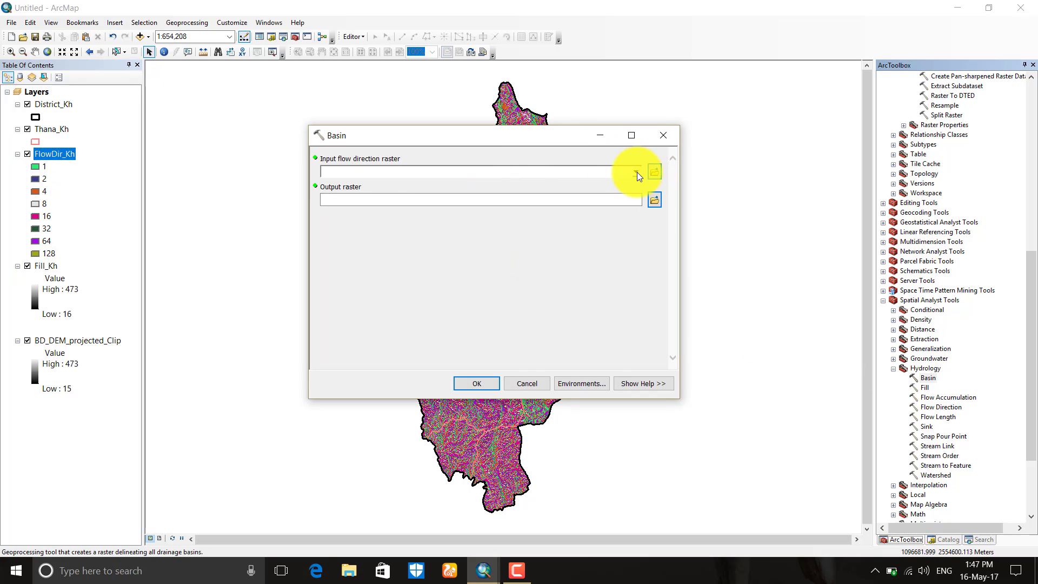
left_click(636, 172)
left_click(367, 182)
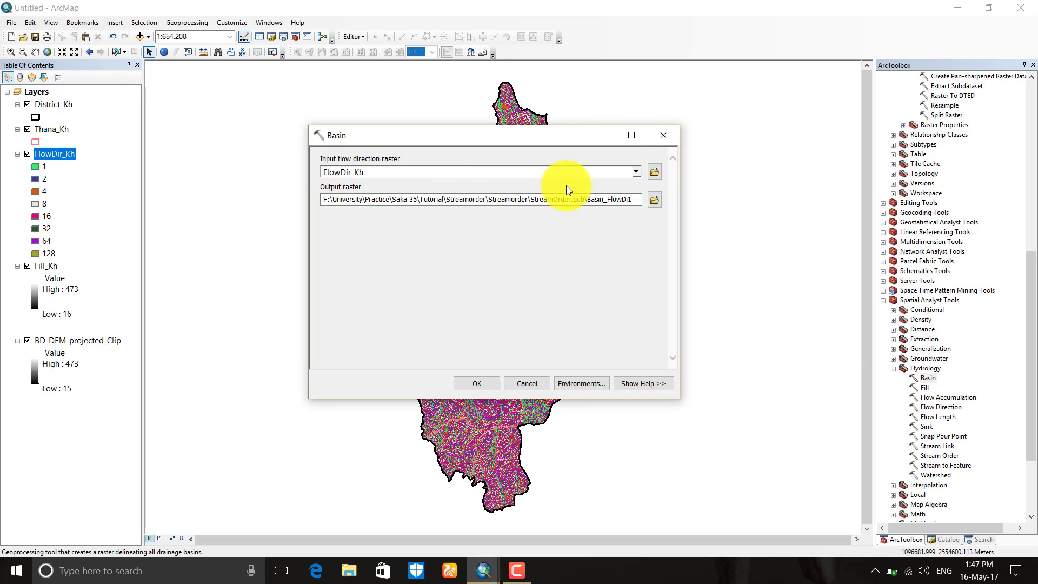
left_click_drag(633, 199, 609, 199)
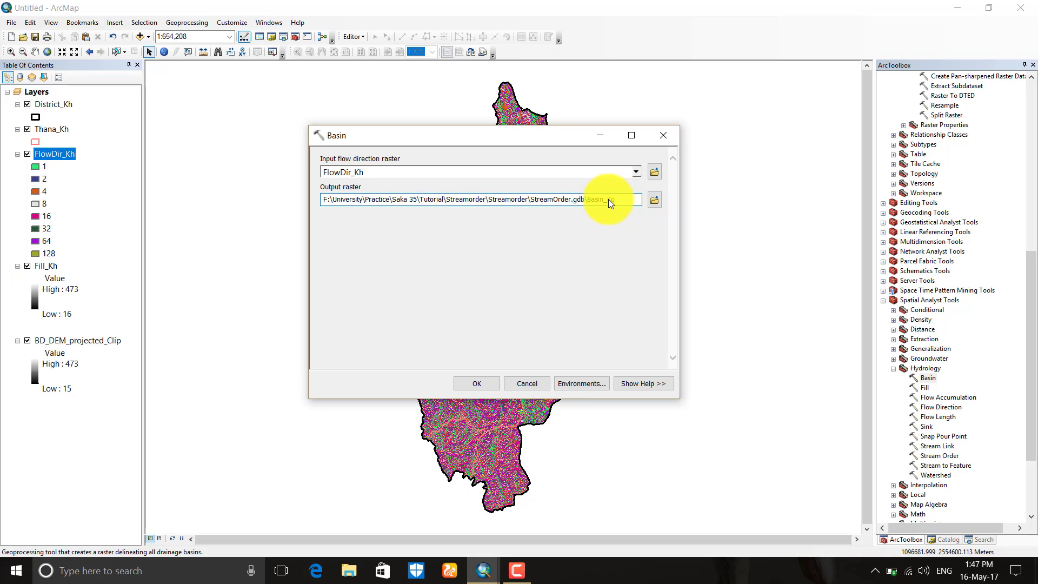
left_click(476, 380)
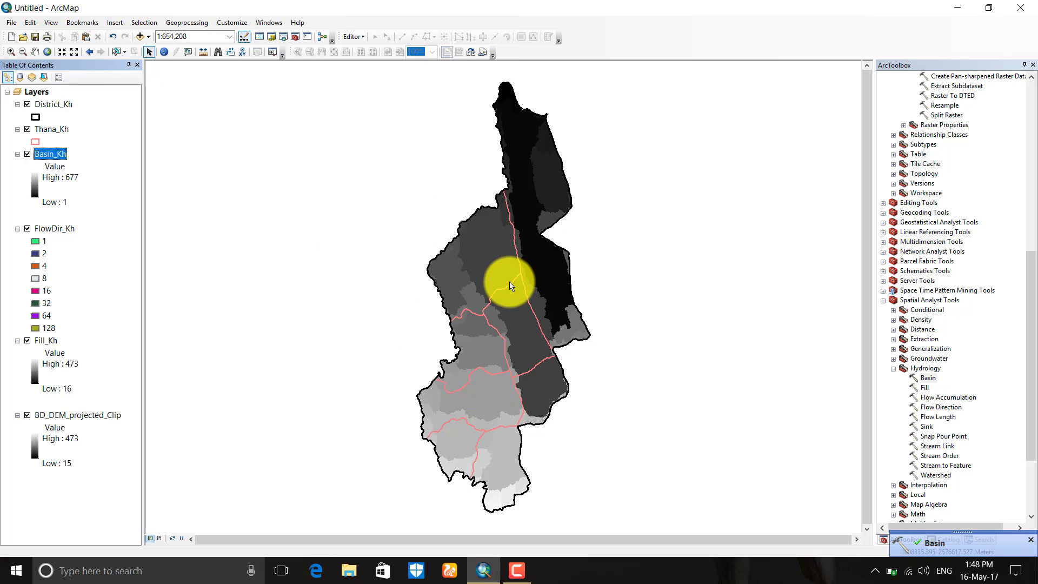
left_click(27, 129)
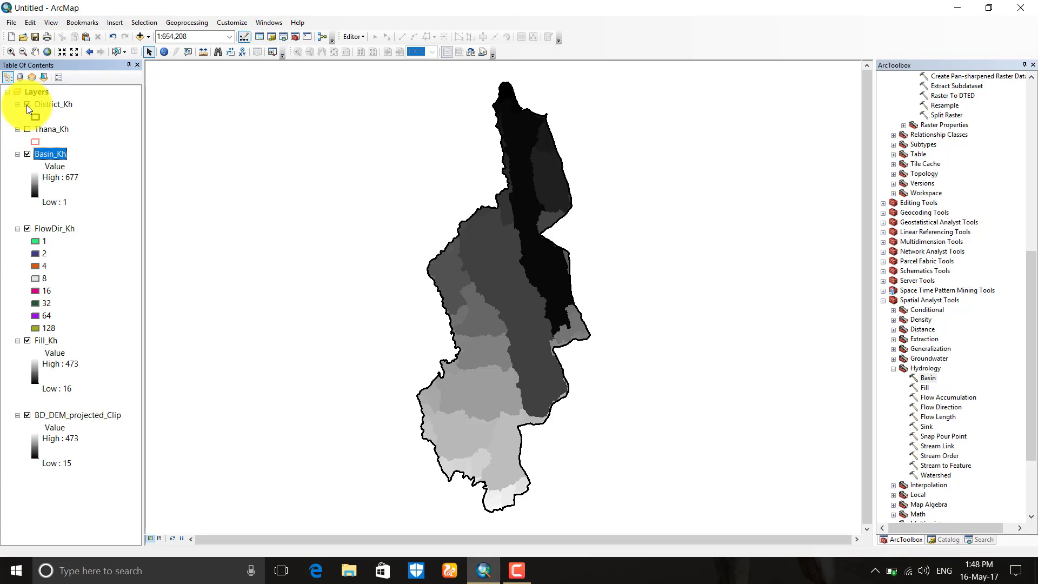
left_click(27, 105)
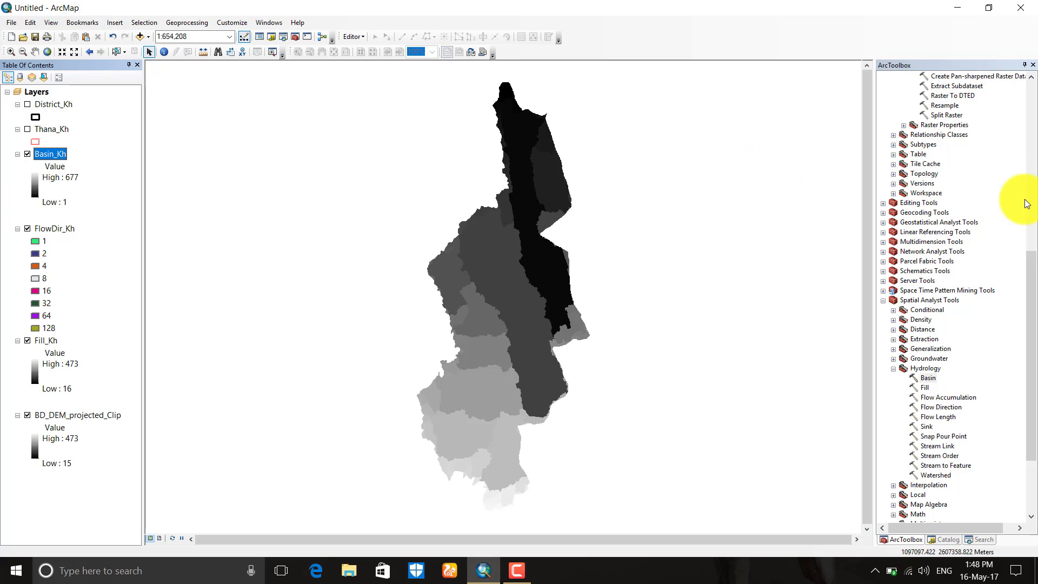
Step: Convert the Basin_Kh raster to simplified polygons by its Value field, saving the output as Basin_Poly_Kh in StreamOrder.gdb
scroll(940, 186, "up", 2)
scroll(944, 178, "up", 10)
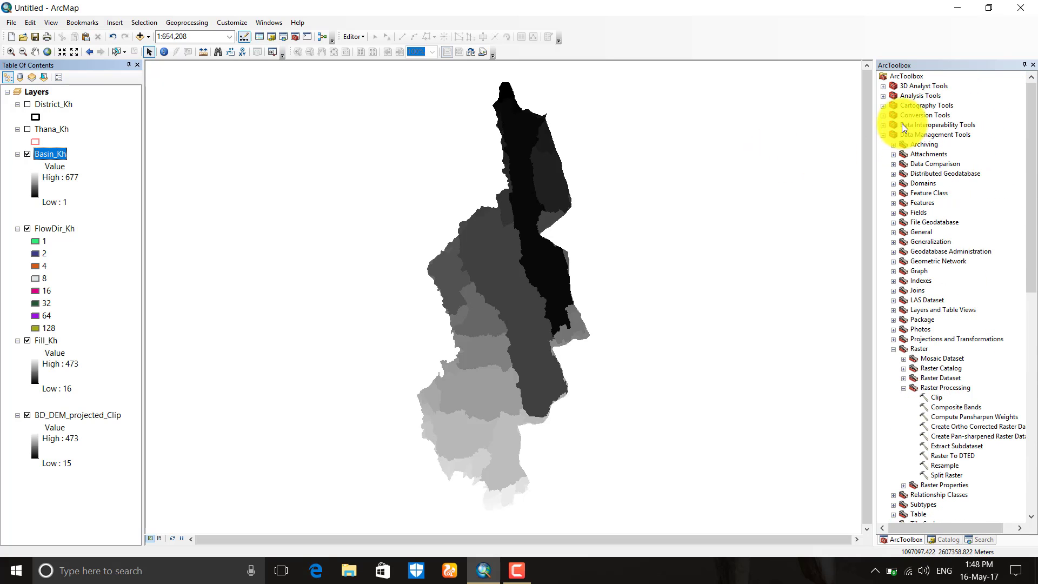
left_click(884, 116)
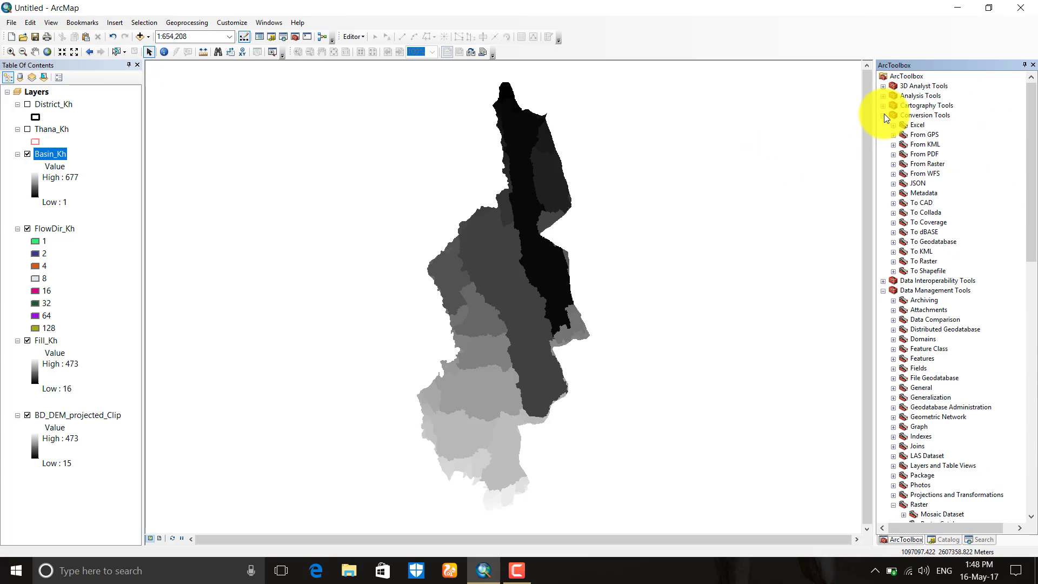
left_click(894, 164)
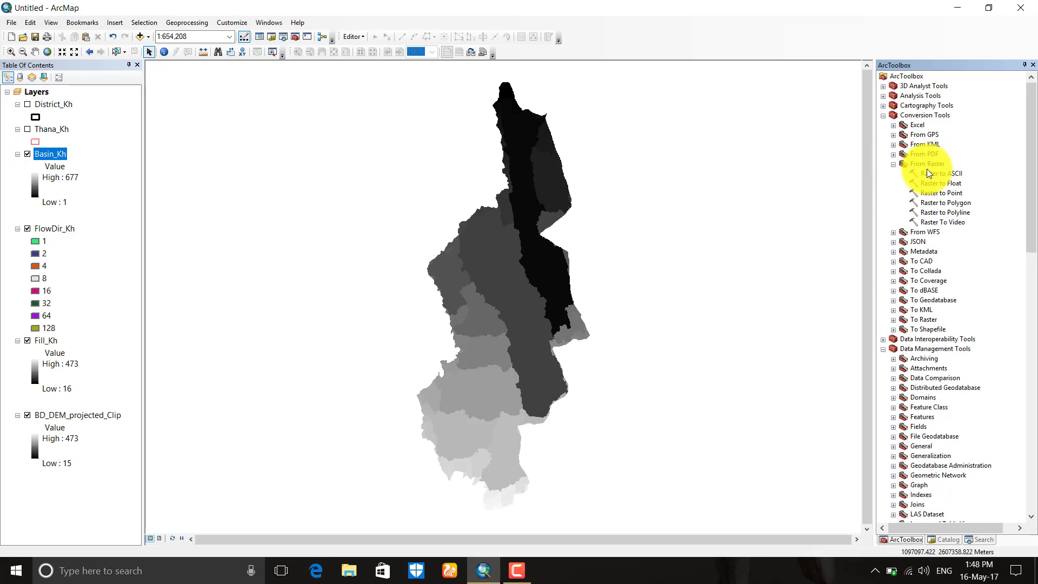
double_click(951, 203)
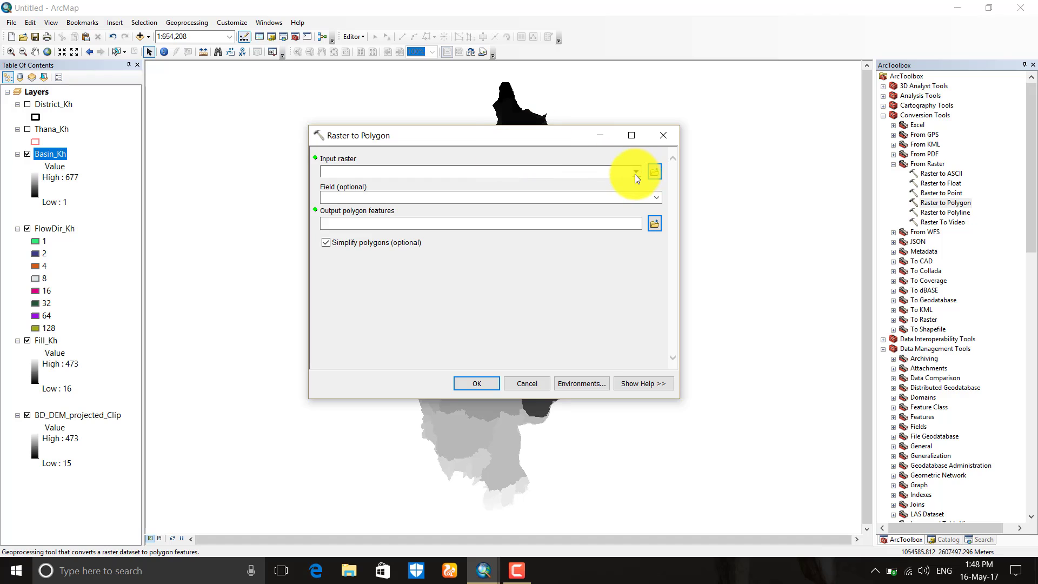
left_click(636, 172)
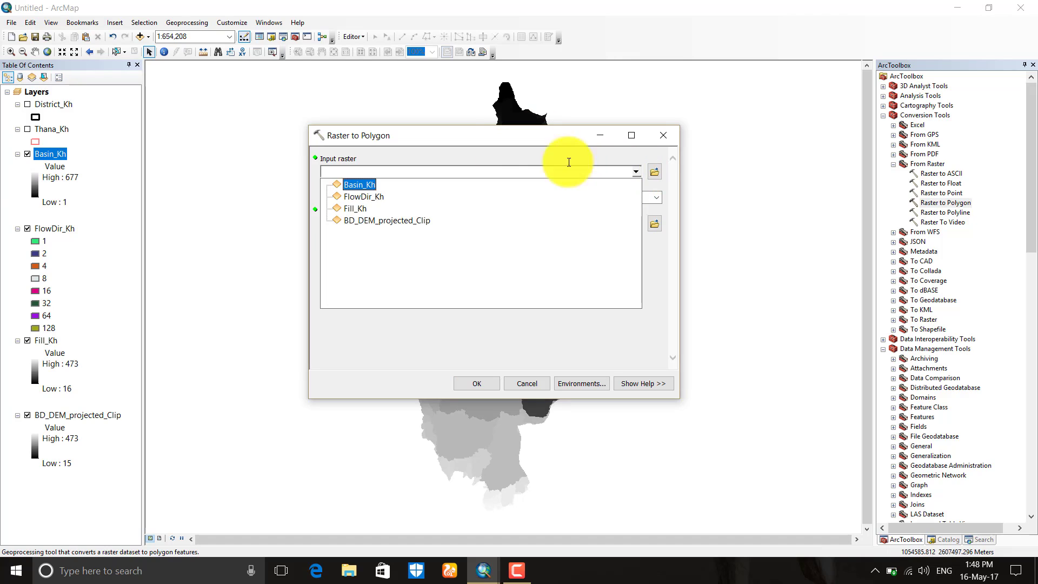
left_click(370, 187)
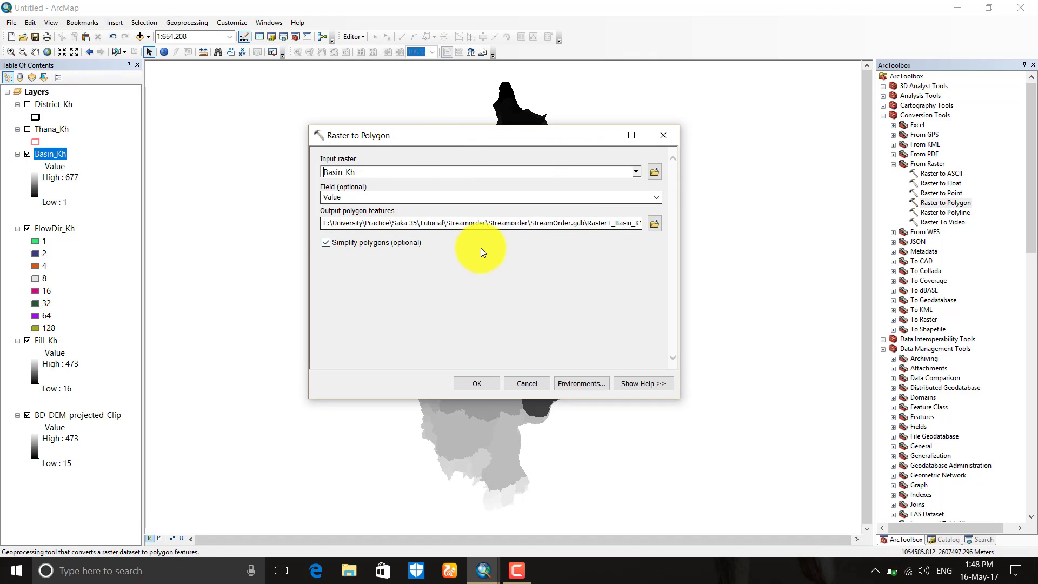
double_click(589, 226)
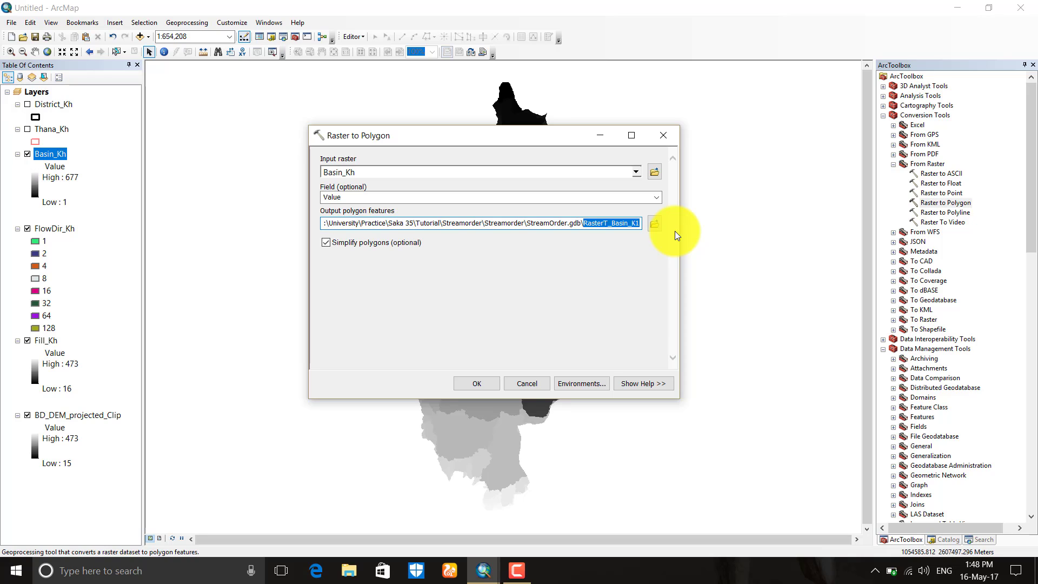
type("Bas")
type("in")
type("_Kh")
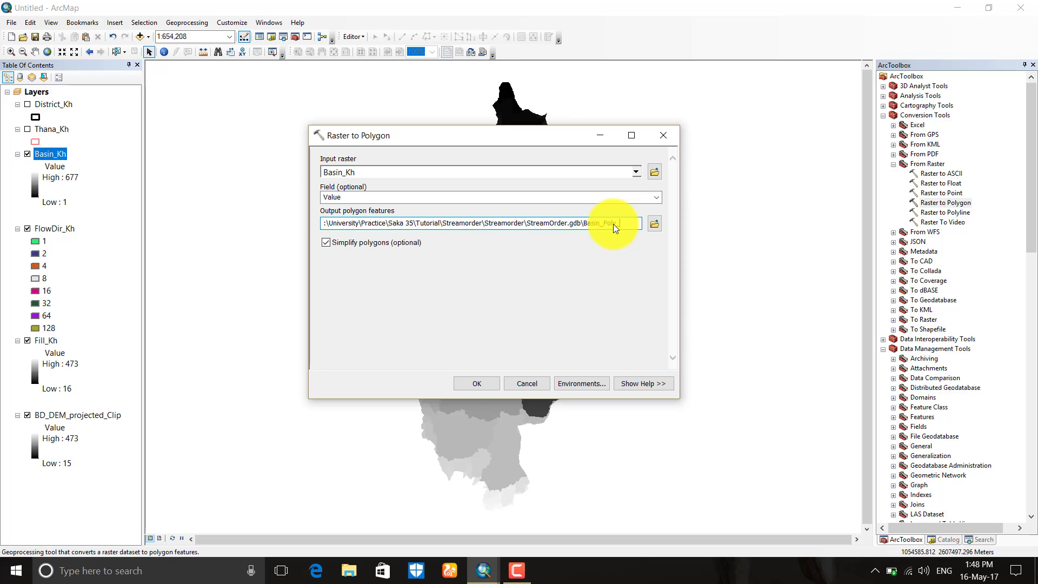
left_click(474, 384)
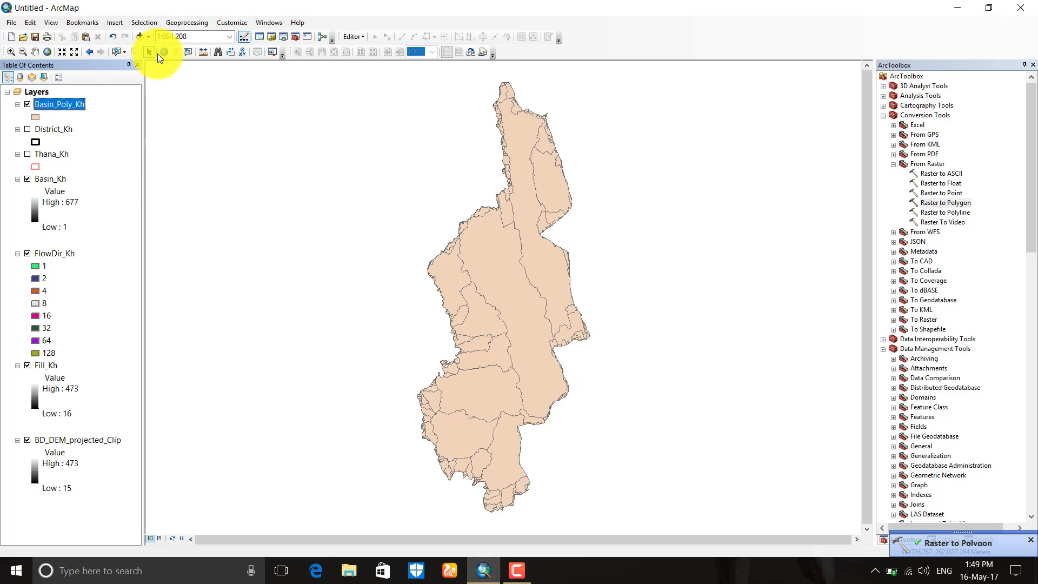
Step: Select the large, elongated central basin polygon of the Basin_Poly_Kh layer on the map
left_click(117, 52)
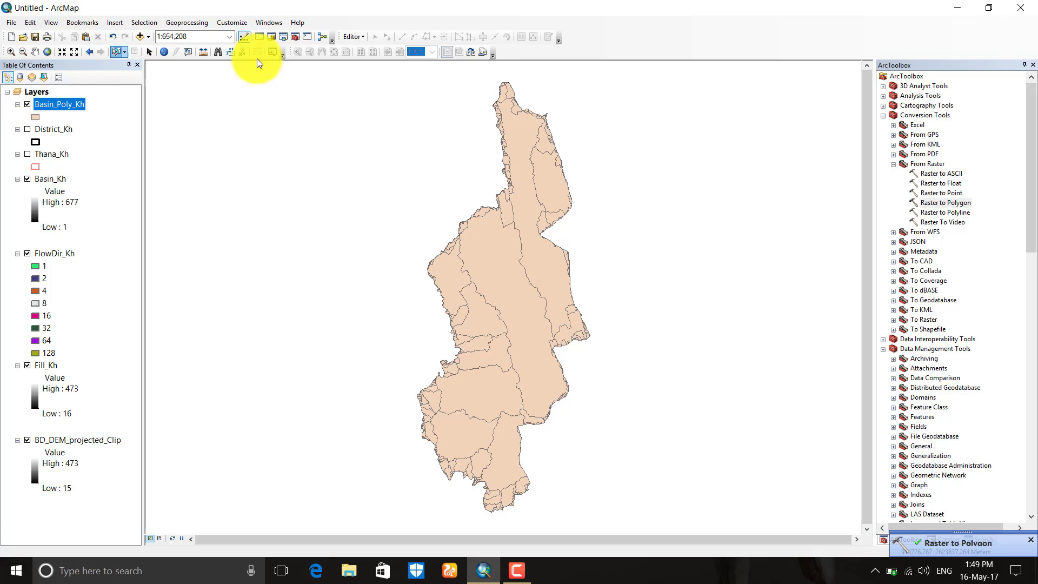
left_click(506, 268)
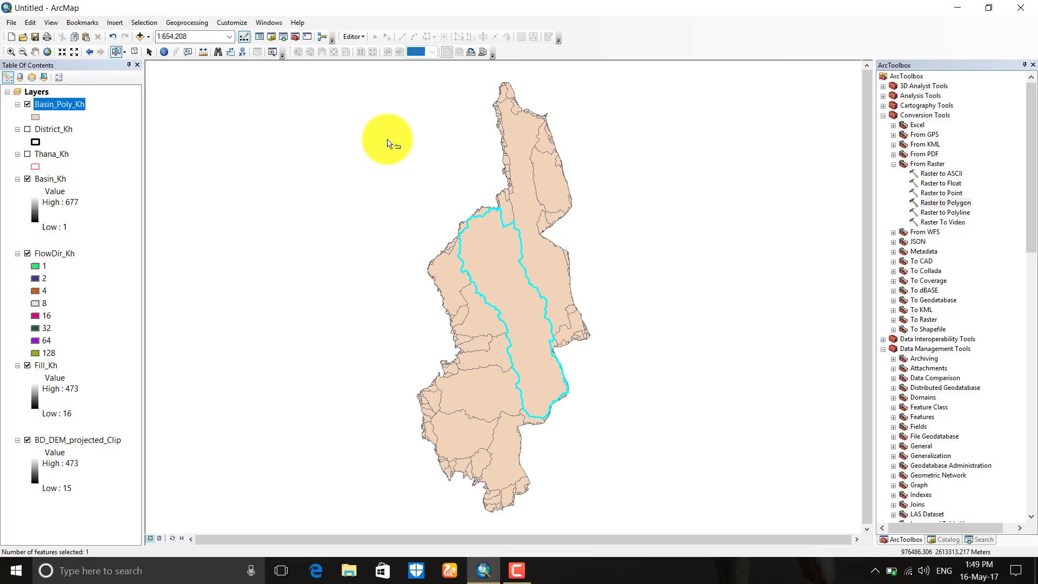
left_click(522, 573)
left_click(987, 522)
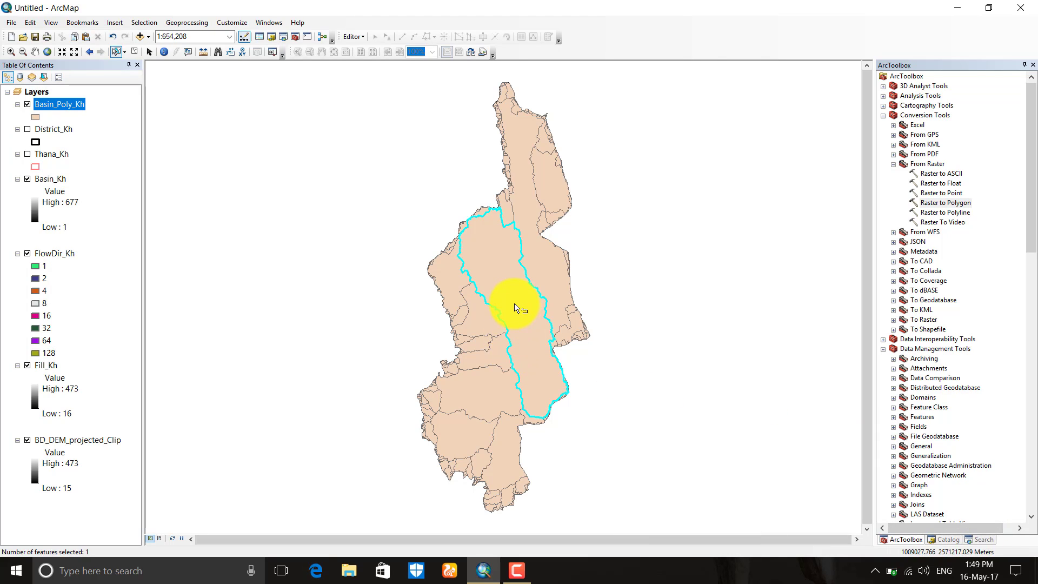
Step: Clip Basin_Poly_Kh with its own selected basin polygon and save the output as Basin_Poly_Kh_Clip in StreamOrder.gdb
left_click(197, 25)
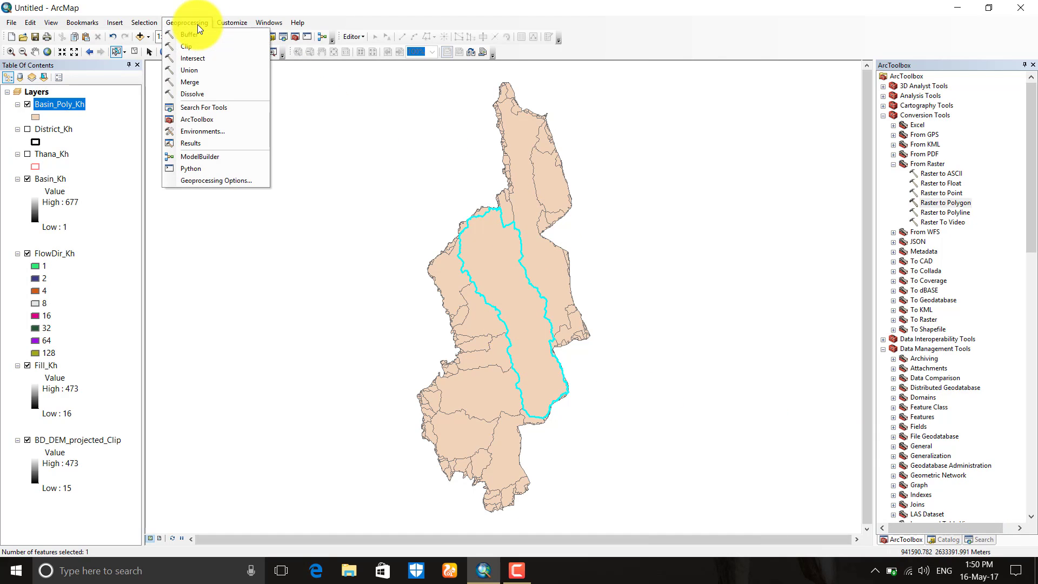
left_click(195, 46)
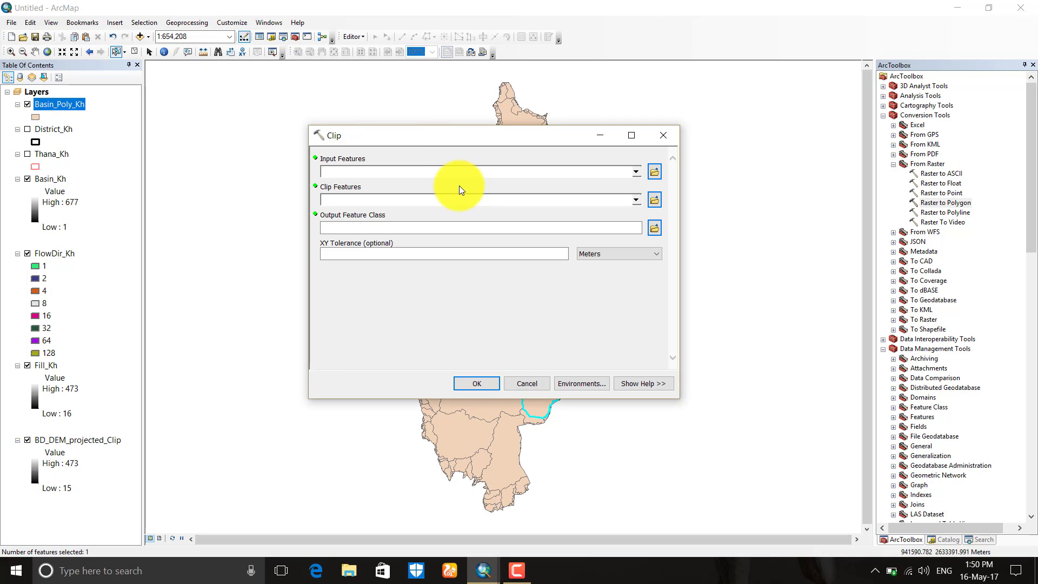
left_click(636, 172)
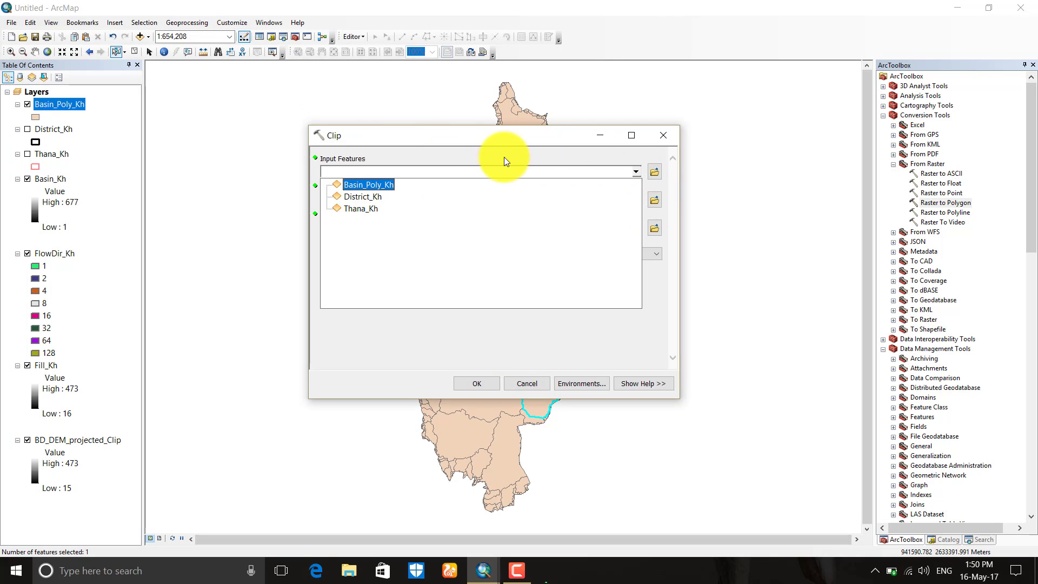
left_click(362, 184)
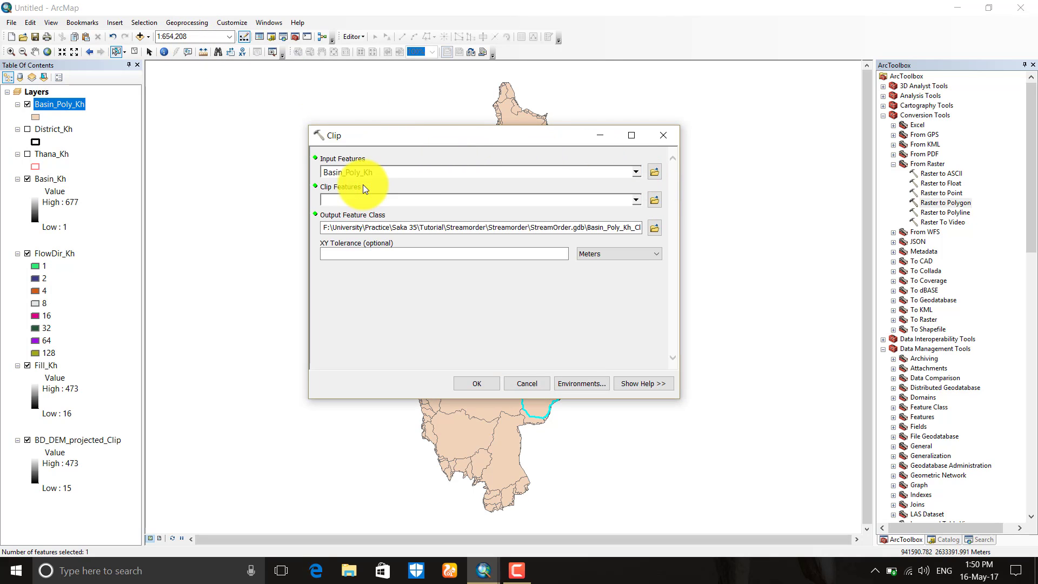
left_click(637, 200)
left_click(363, 214)
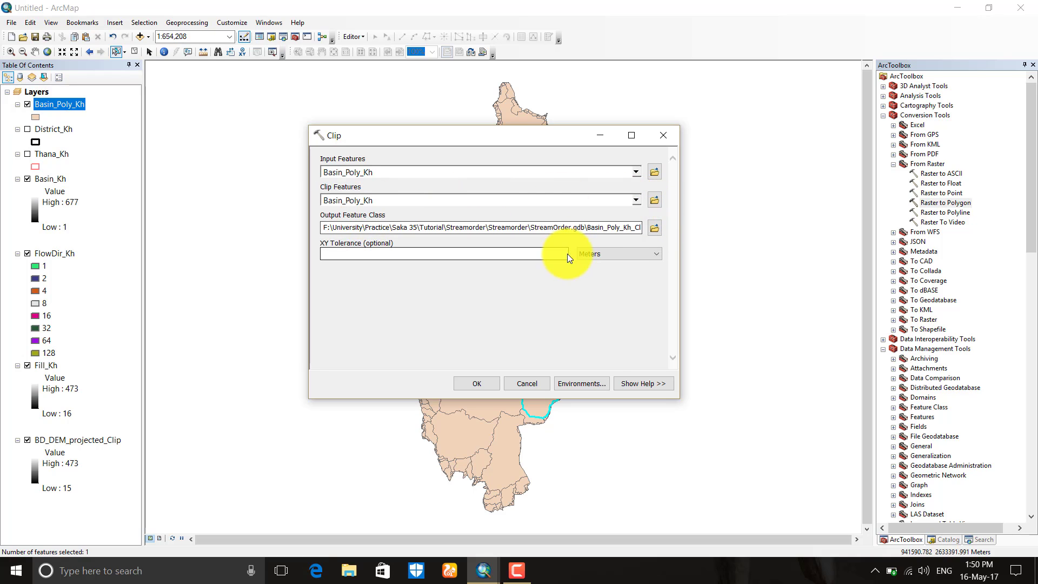
left_click_drag(619, 230, 654, 231)
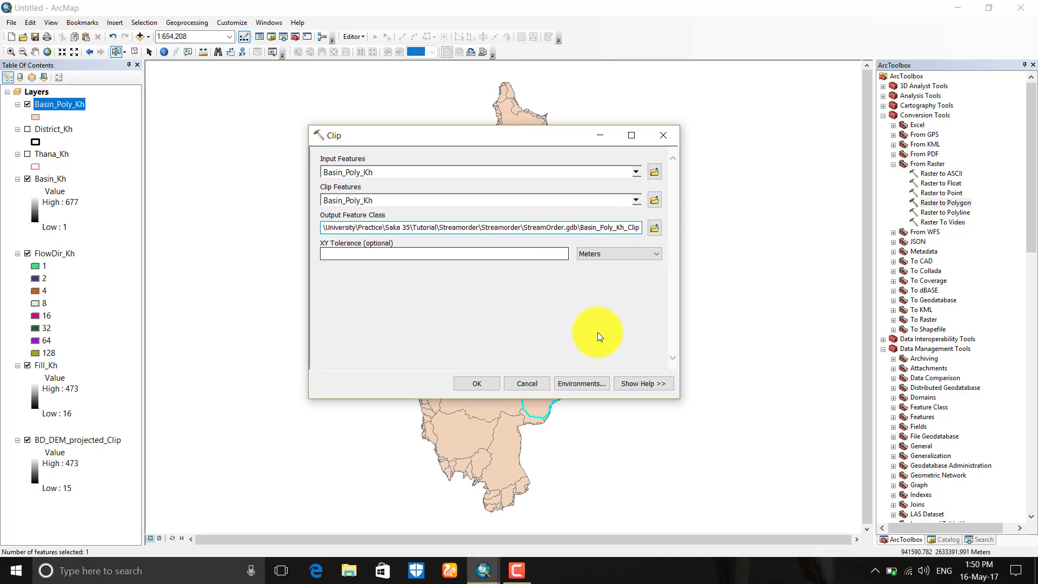
left_click(496, 384)
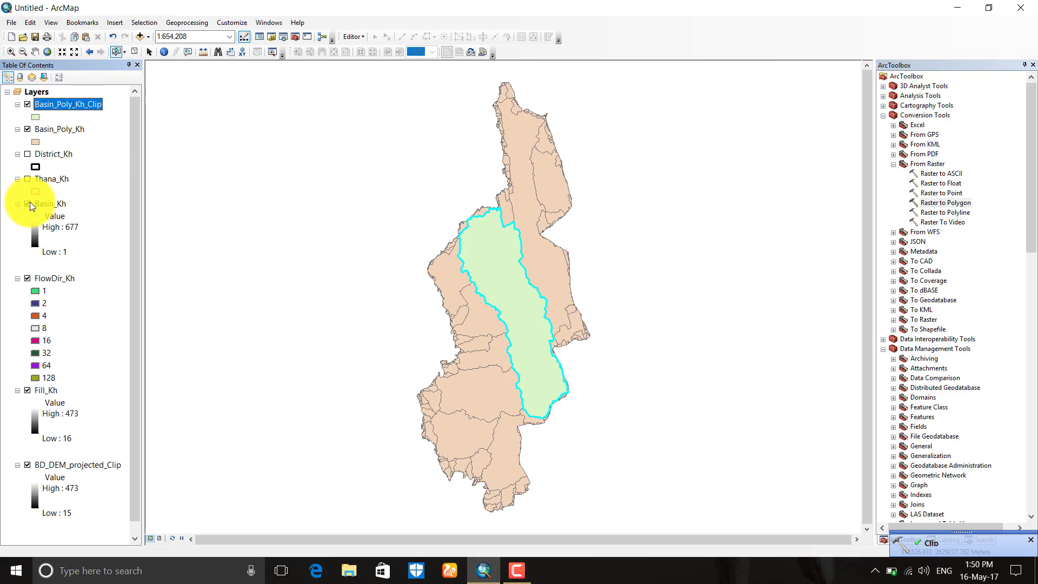
Step: Remove the Basin_Poly_Kh and Basin_Kh layers from the map
left_click(28, 129)
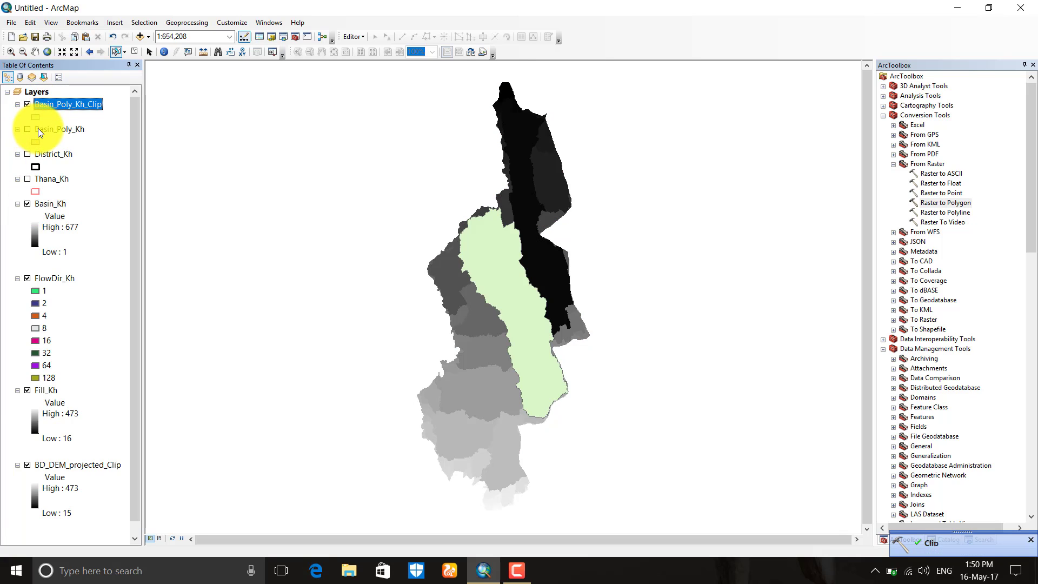
right_click(38, 130)
left_click(54, 144)
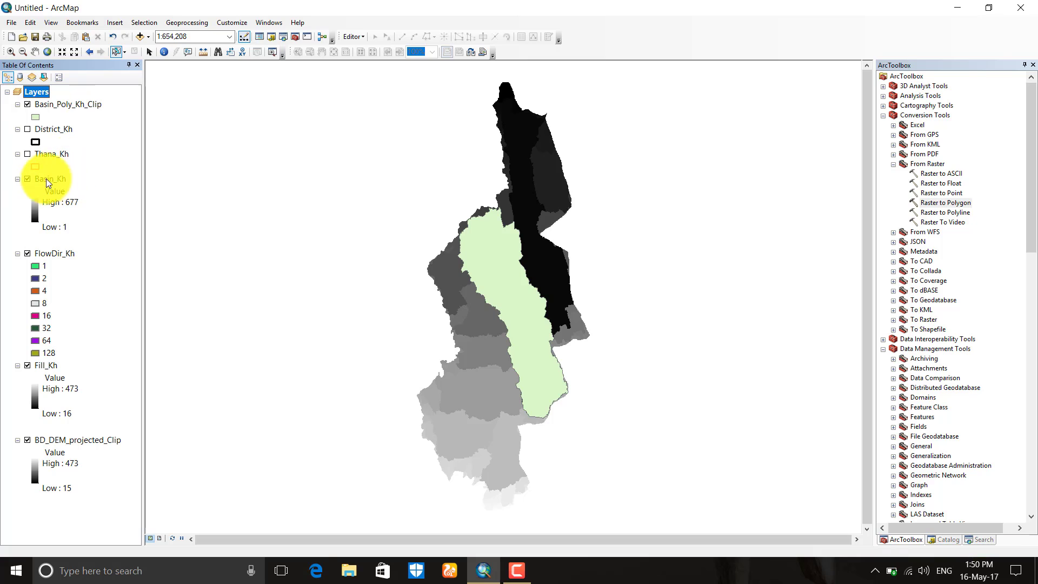
left_click(28, 179)
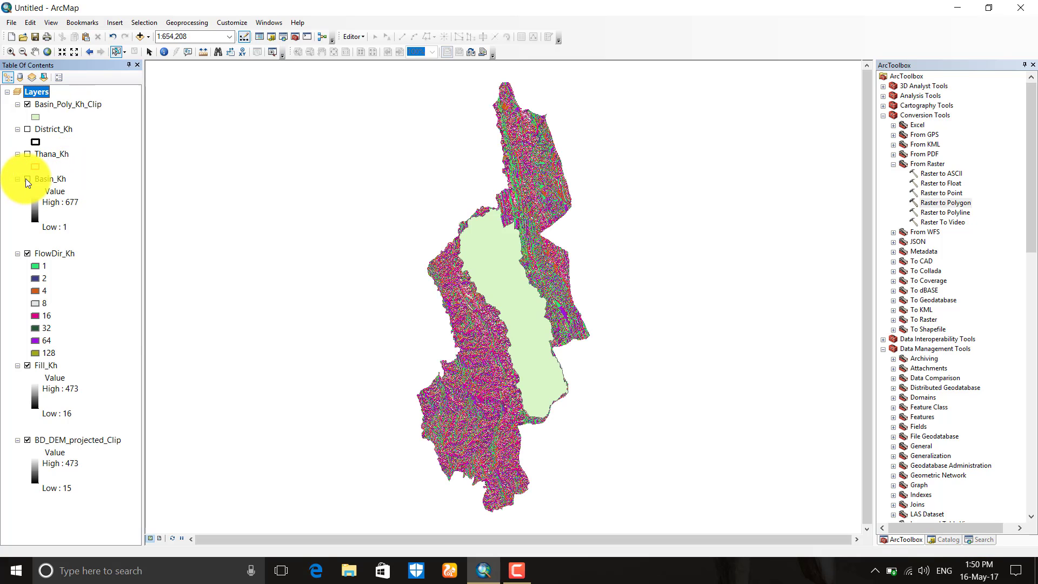
right_click(40, 179)
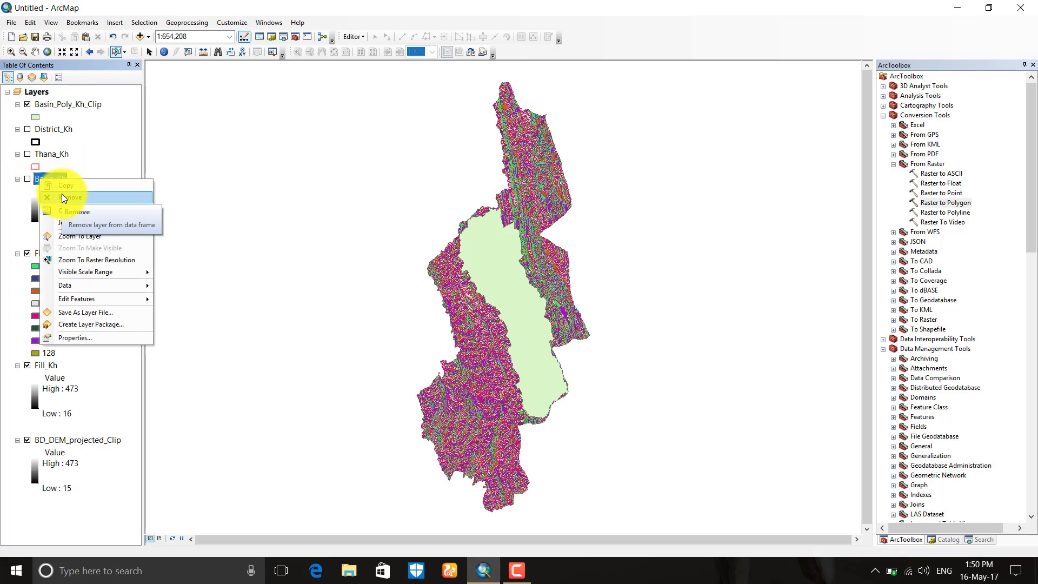
left_click(61, 197)
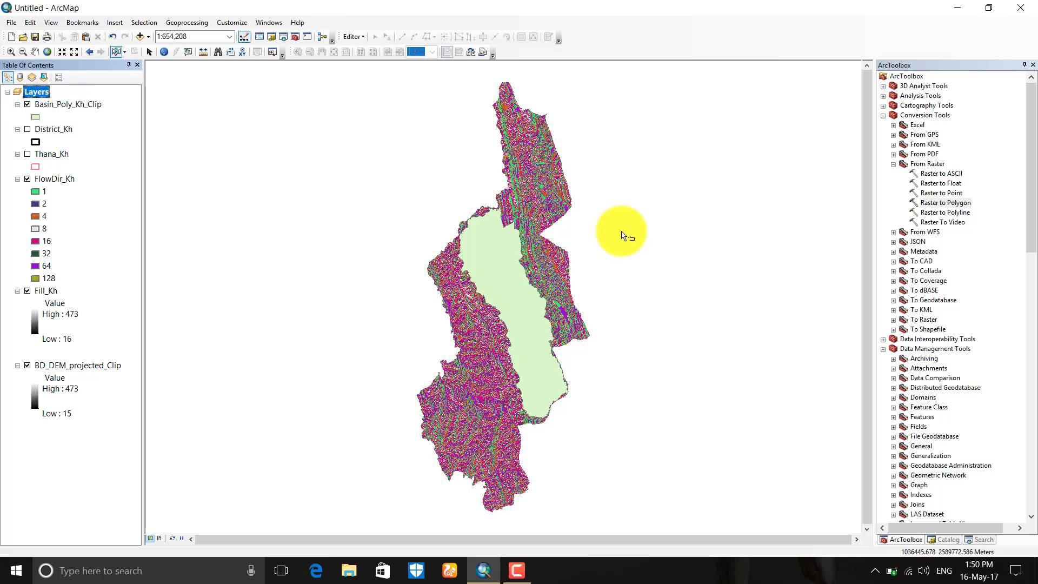
Step: Run Flow Accumulation on FlowDir_Kh with no weight raster, saving the output as FlowAcc_Kh in StreamOrder.gdb
scroll(916, 300, "down", 3)
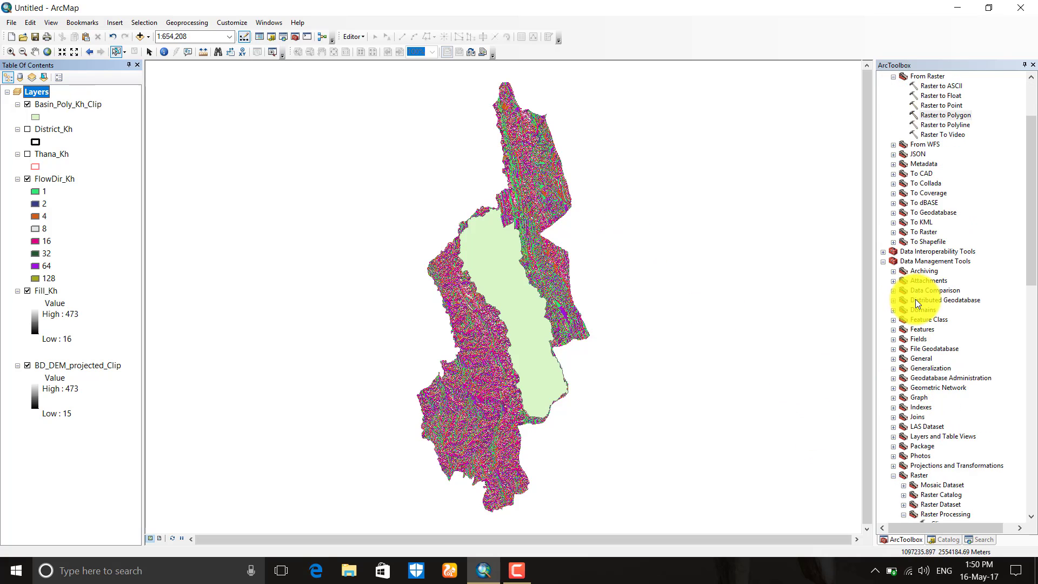
scroll(918, 305, "down", 9)
scroll(924, 309, "down", 12)
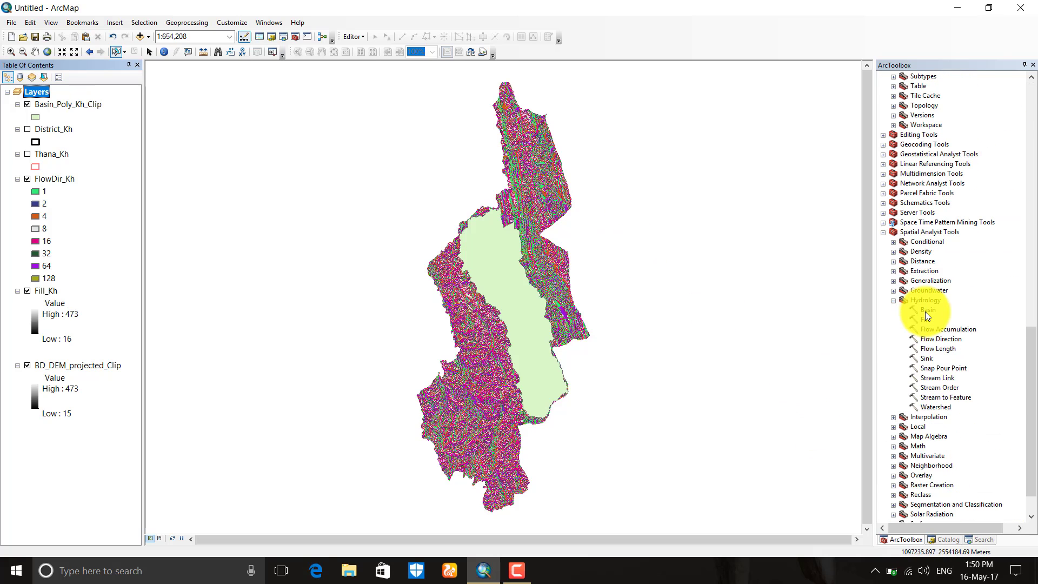
double_click(929, 329)
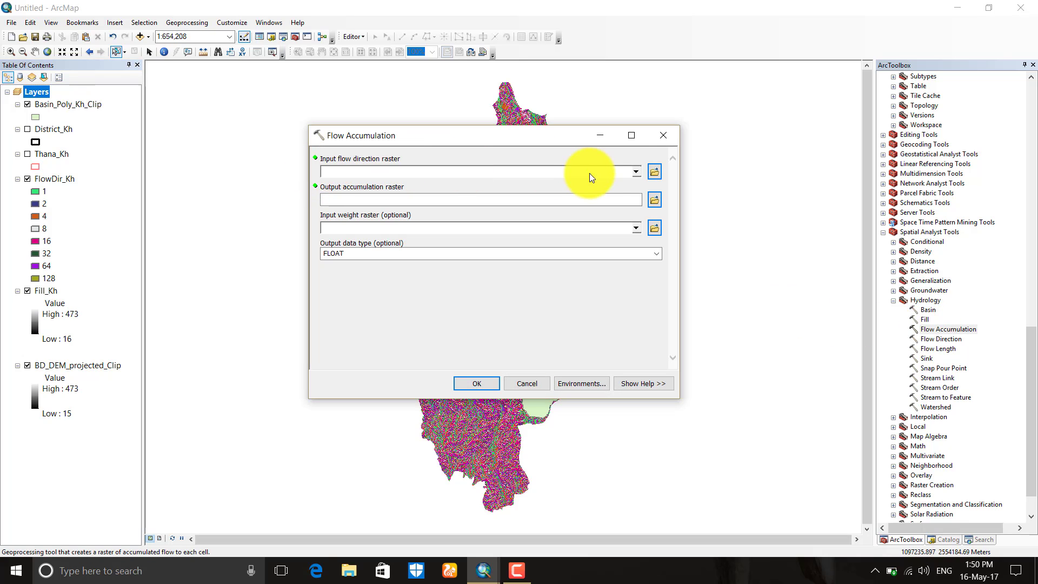
left_click(635, 171)
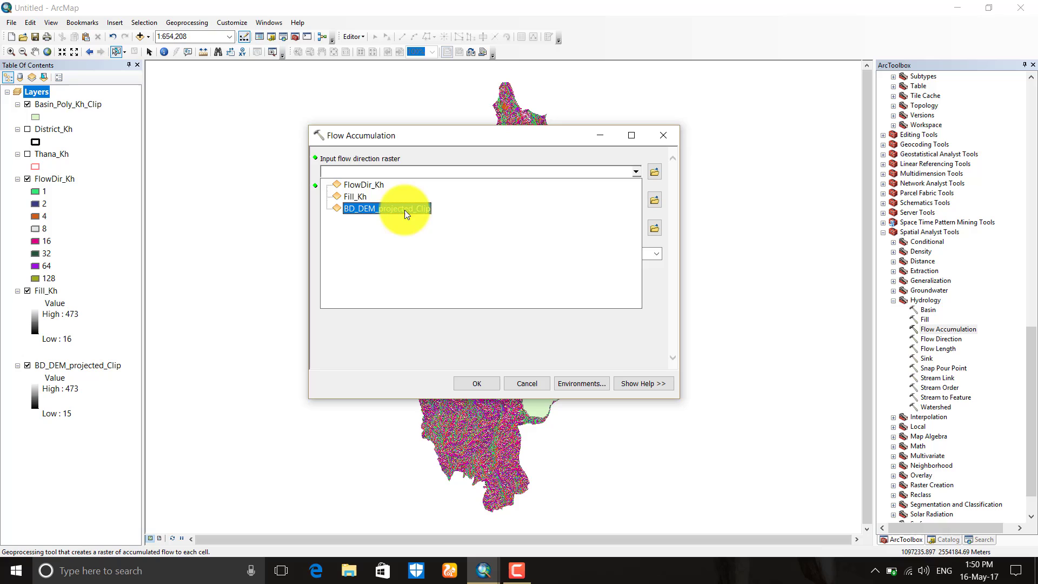
left_click(385, 186)
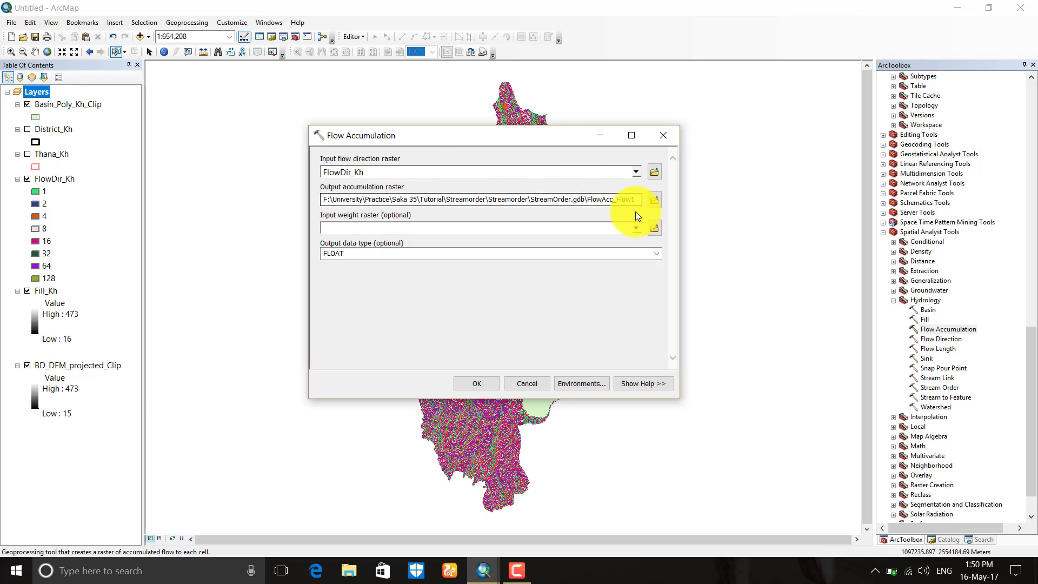
left_click_drag(615, 199, 638, 204)
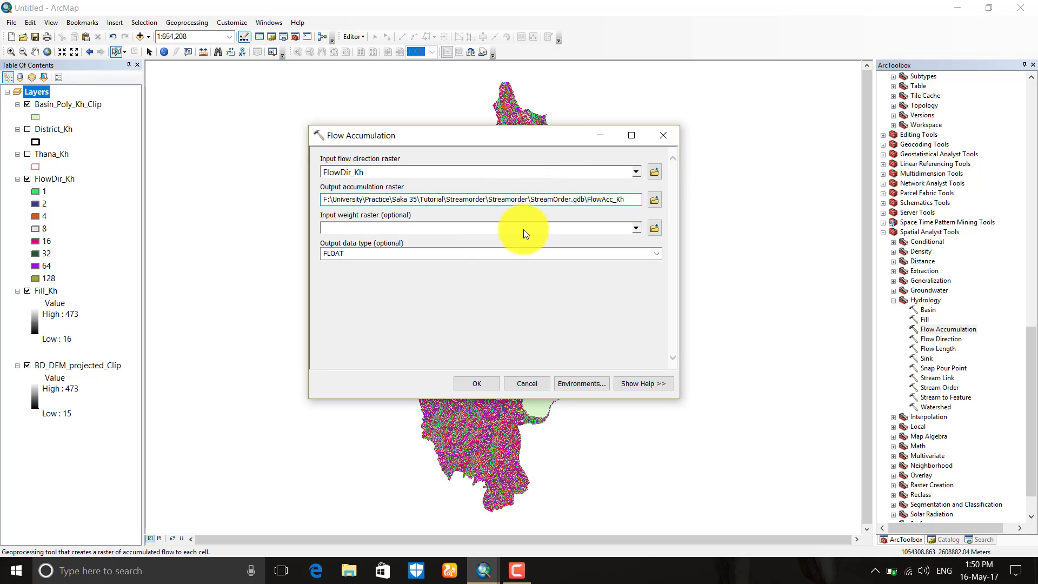
left_click(635, 229)
left_click(634, 231)
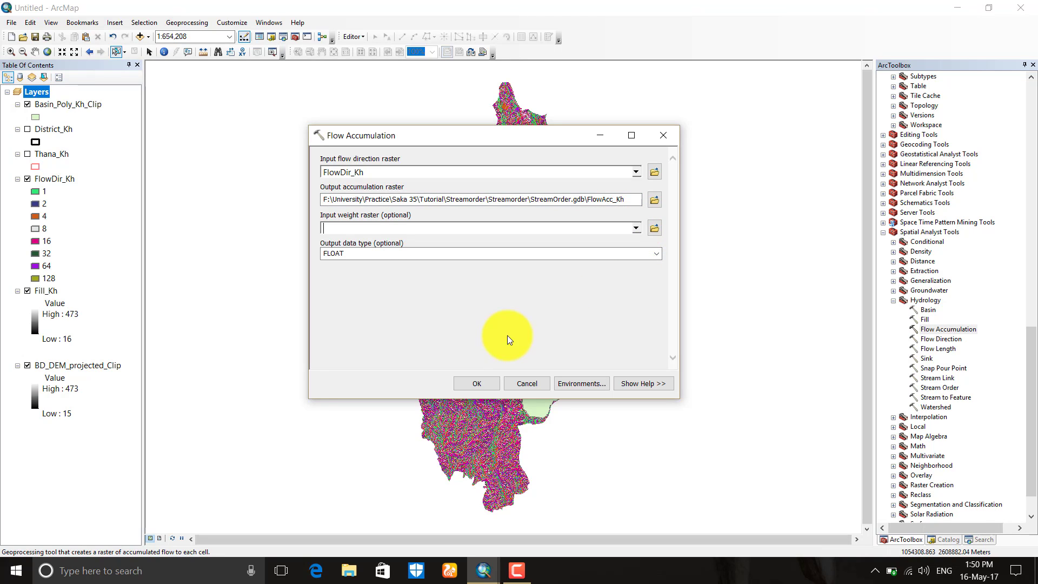
left_click(486, 380)
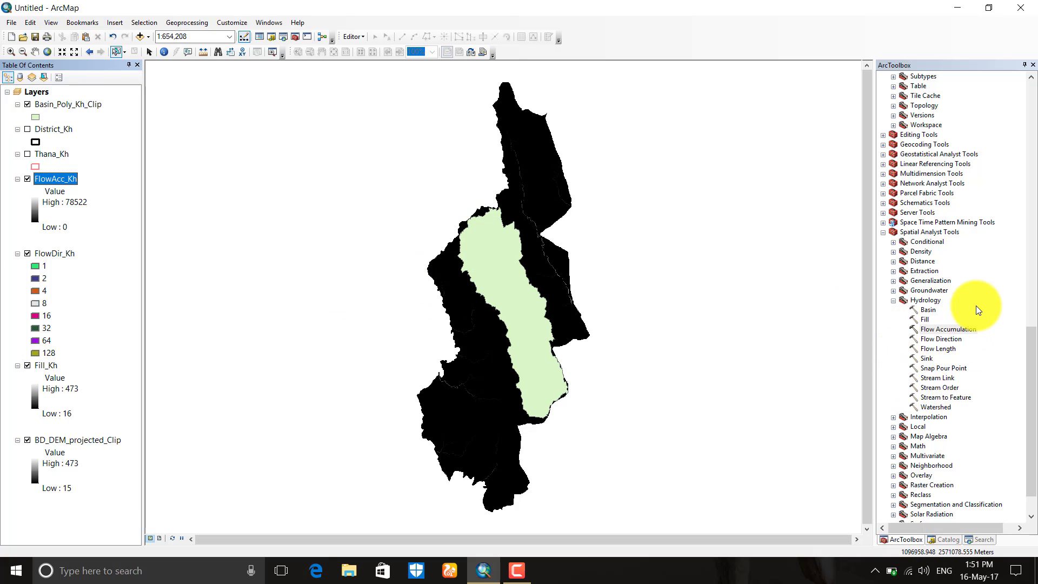
Step: Search for the Raster calculator tool and open the Spatial Analyst Raster Calculator
left_click(977, 538)
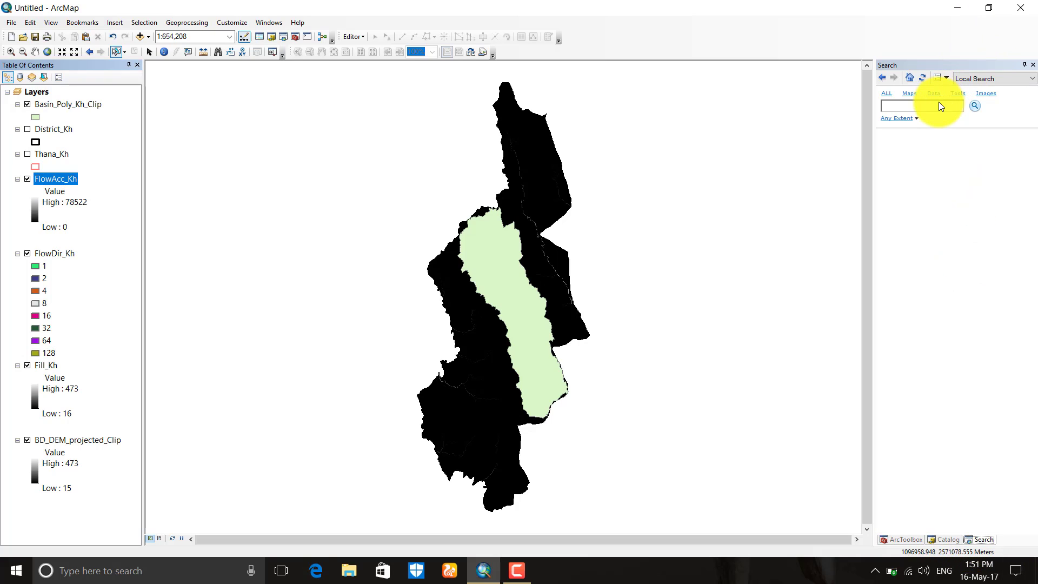
left_click(937, 107)
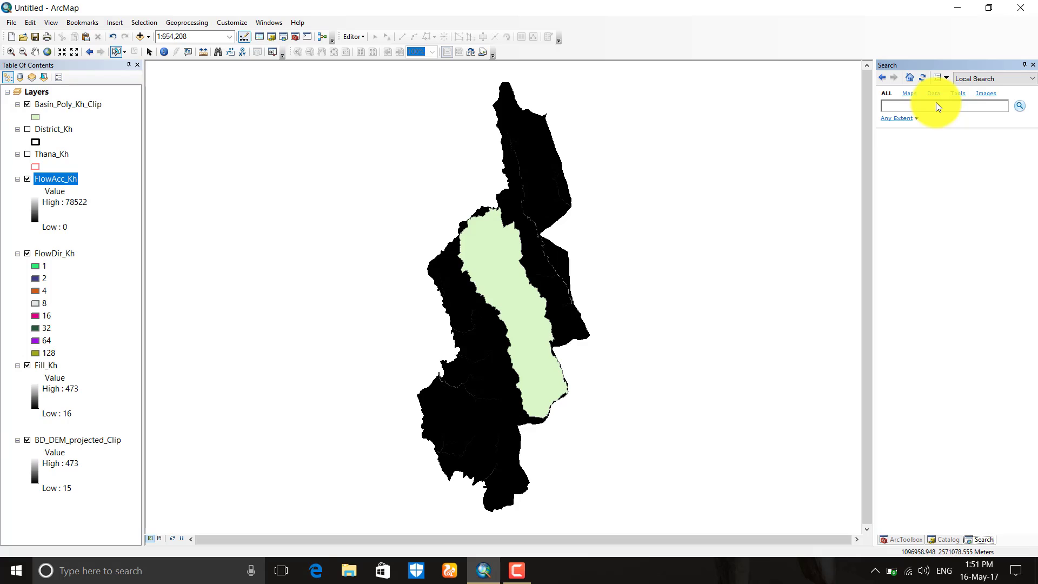
type("Raster calculator")
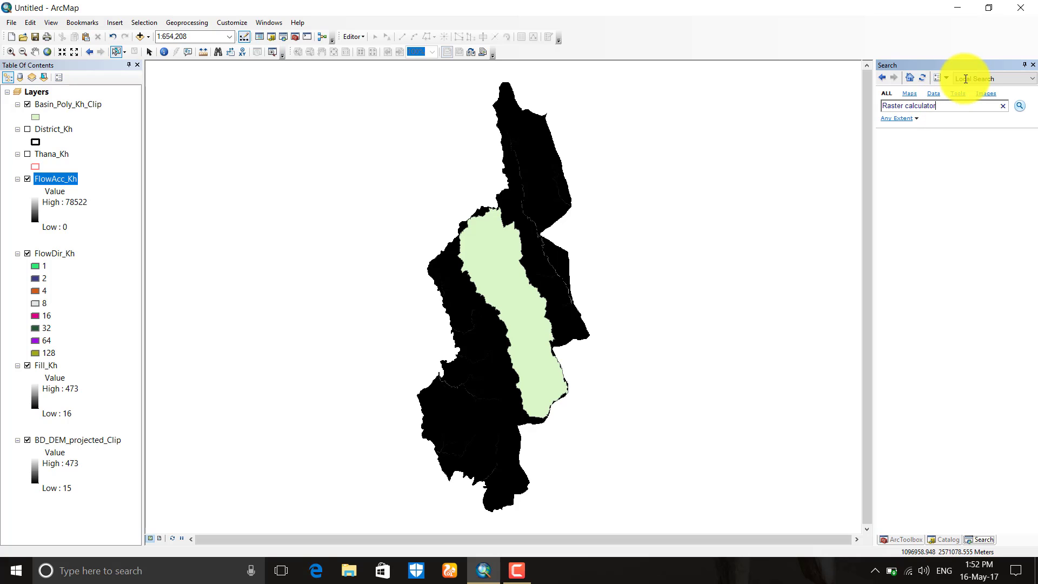
key("Return")
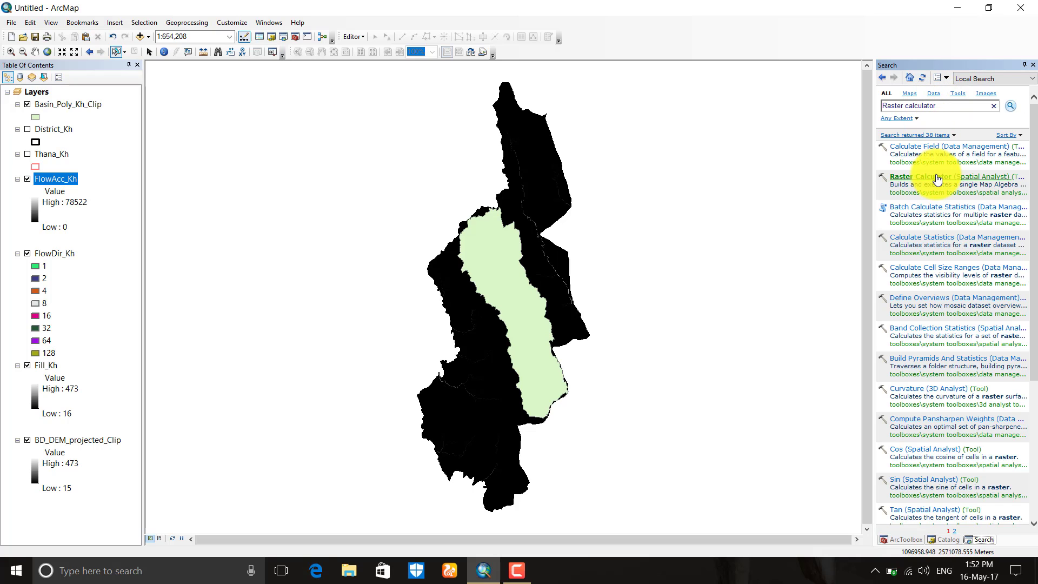
left_click(941, 193)
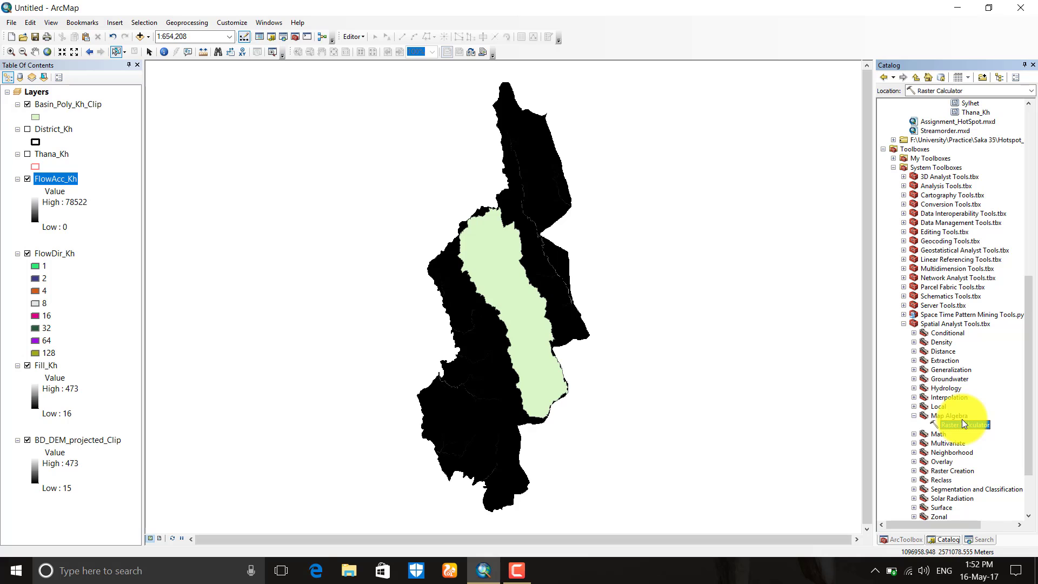
double_click(959, 423)
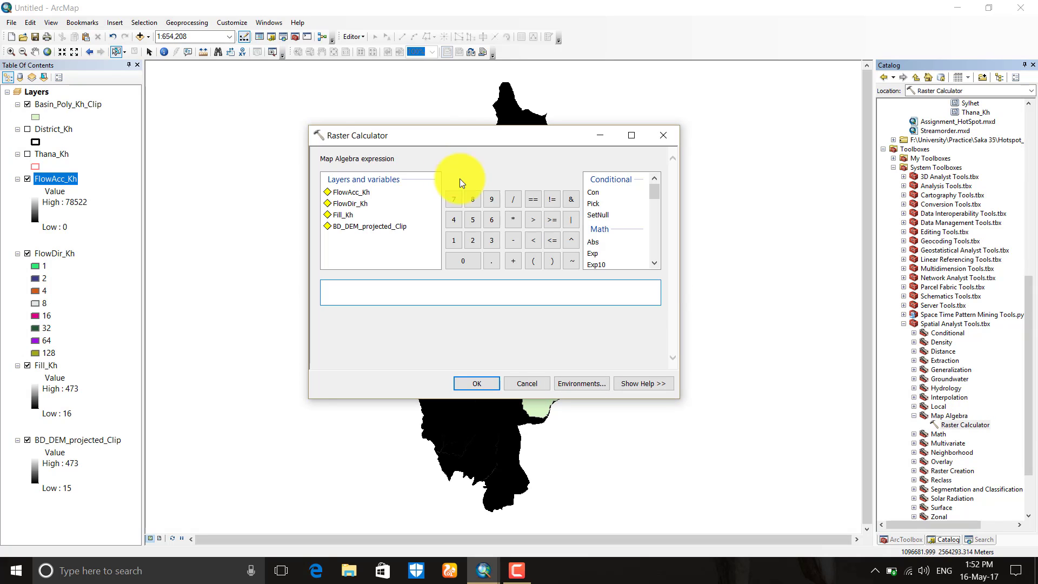
Step: Calculate the raster expression "FlowAcc_Kh" >= 150 and save the output as rastercalc150 in StreamOrder.gdb
double_click(359, 192)
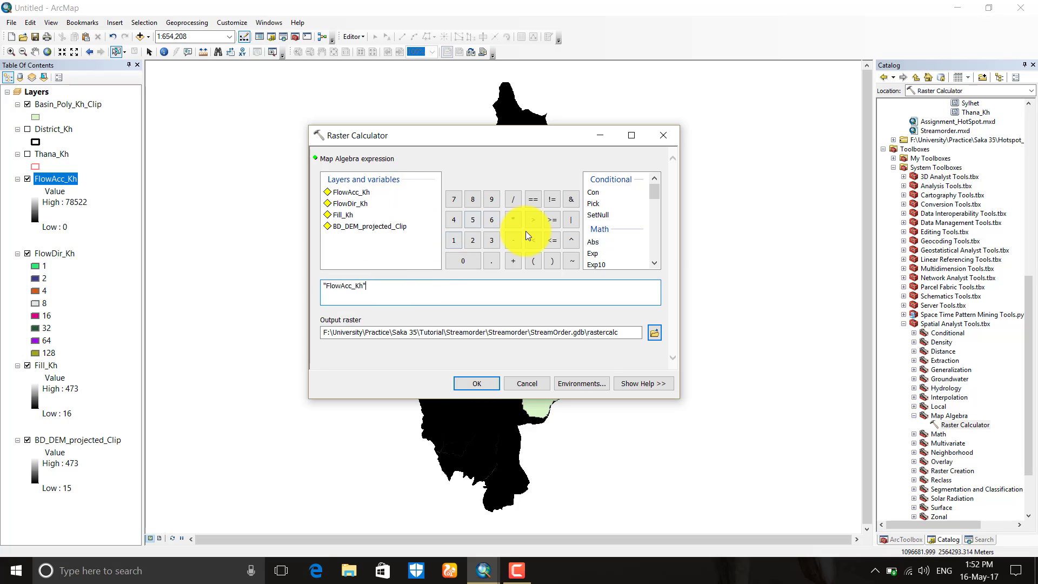
left_click(552, 221)
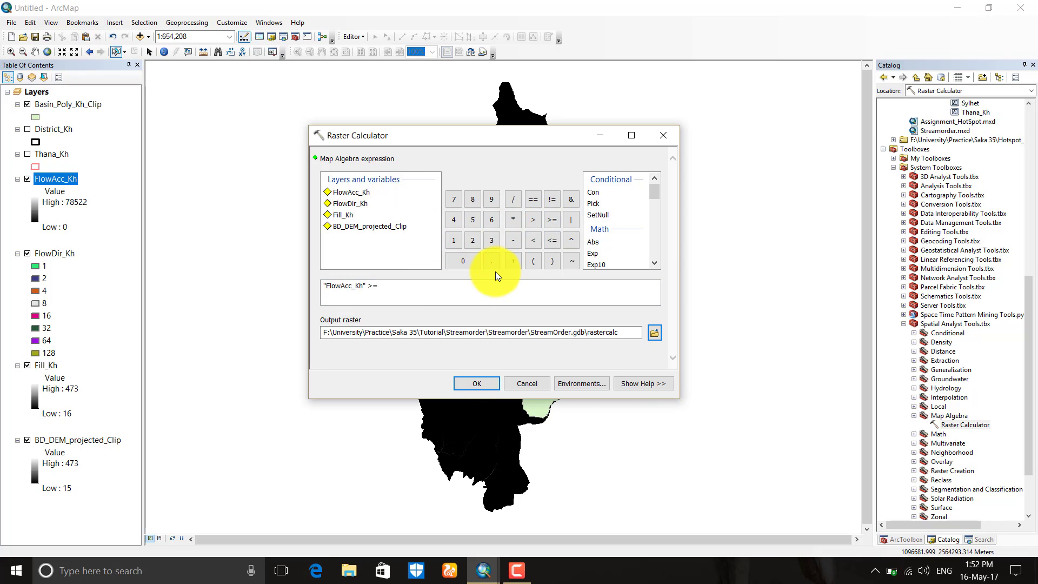
type("150")
left_click(633, 334)
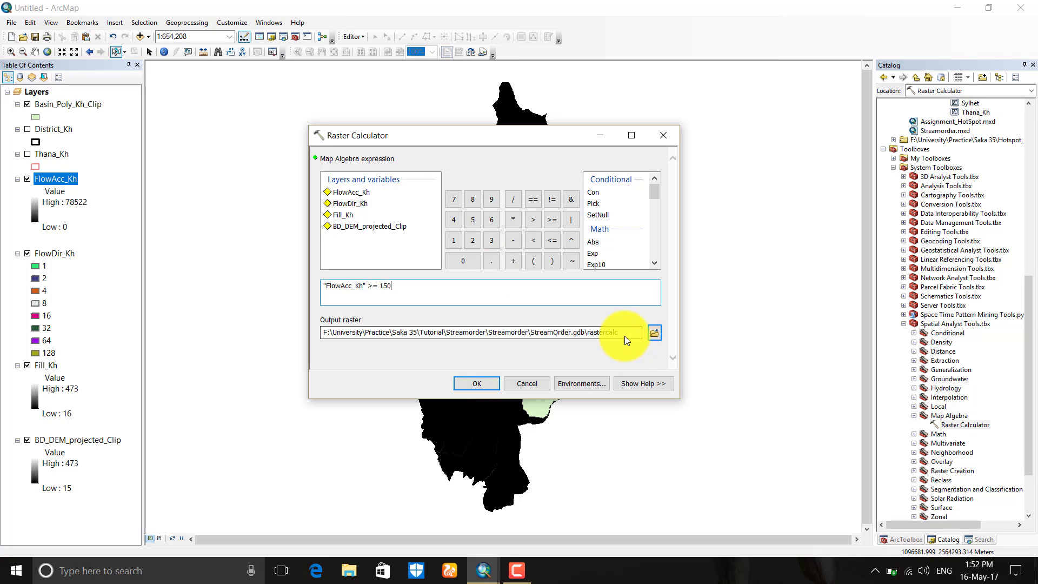
type("15")
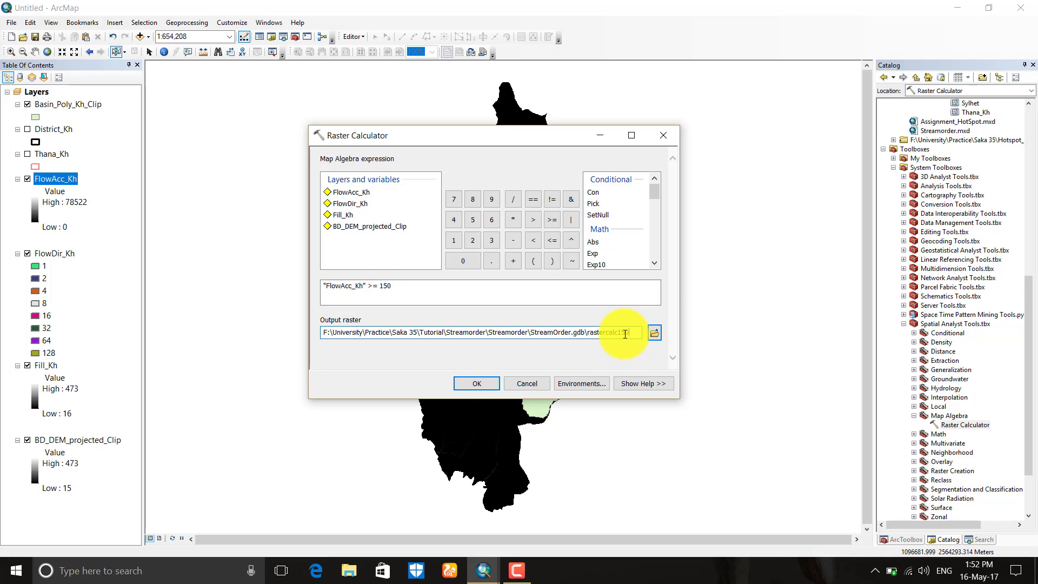
type("0")
left_click(484, 383)
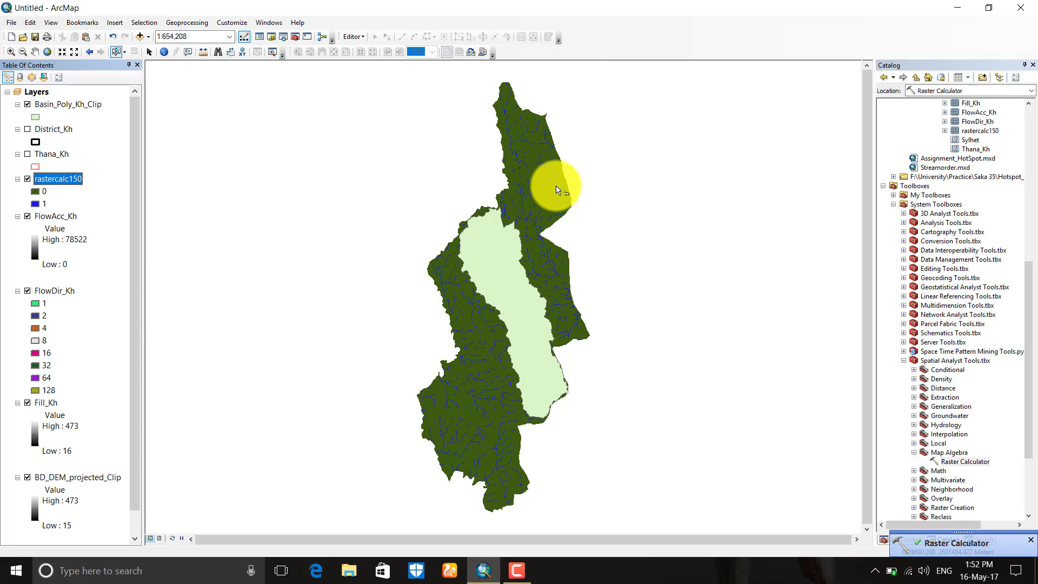
Step: Examine the stream cells of rastercalc150 up close in the northern part of the district, then return to the full extent
left_click(10, 51)
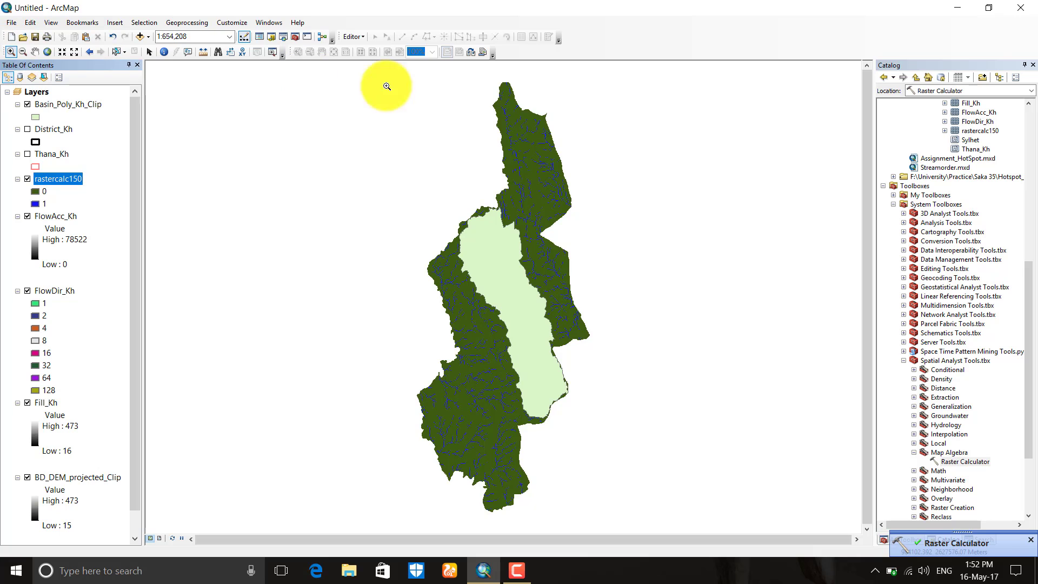
left_click_drag(496, 100, 651, 276)
left_click_drag(290, 150, 507, 357)
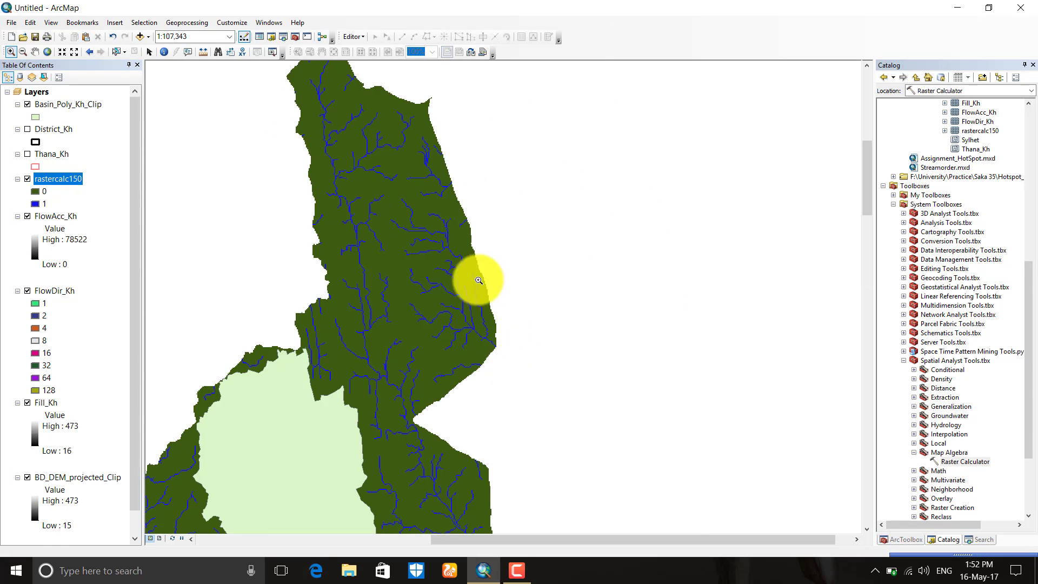
left_click_drag(326, 192, 599, 333)
left_click_drag(290, 220, 582, 359)
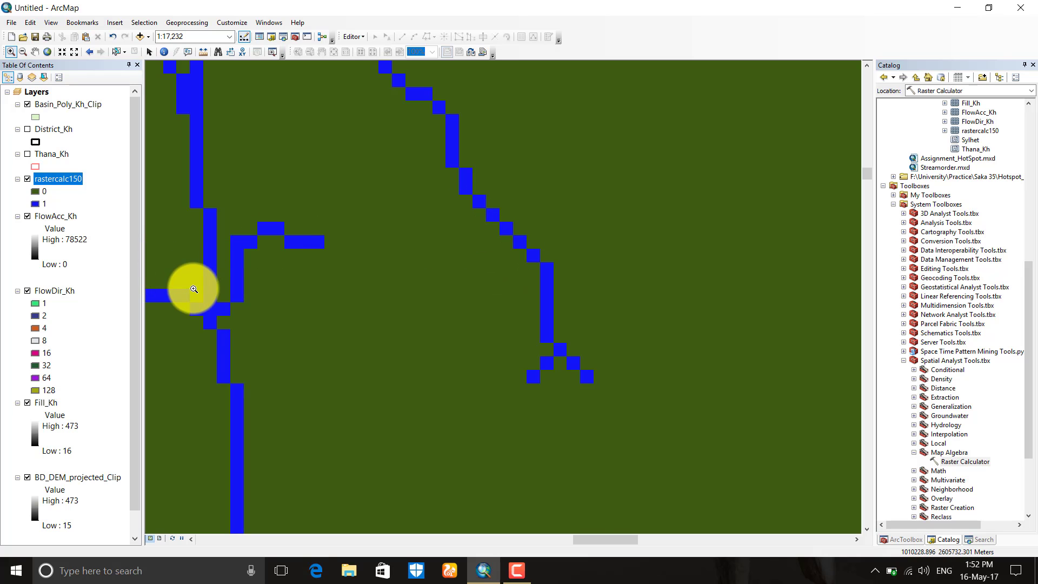
left_click_drag(186, 291, 512, 228)
scroll(517, 216, "up", 3)
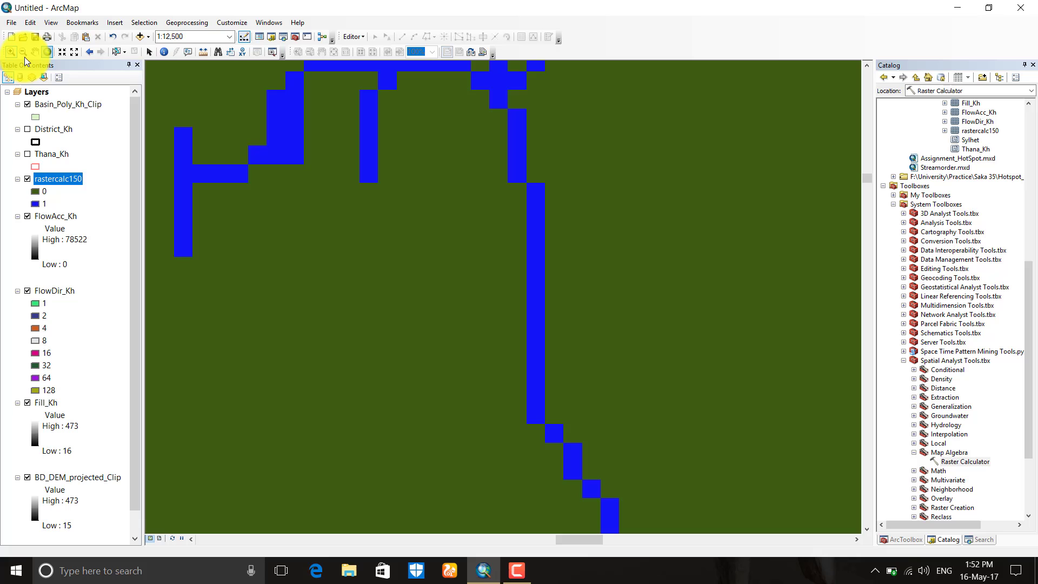
left_click(23, 52)
left_click_drag(408, 119, 804, 469)
left_click_drag(511, 216, 1027, 541)
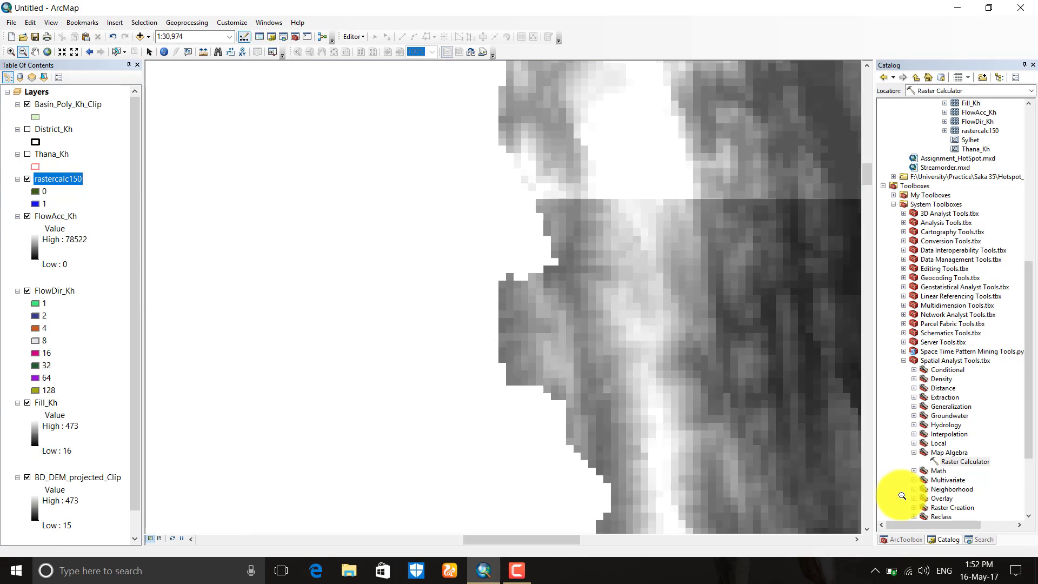
left_click_drag(709, 284, 410, 253)
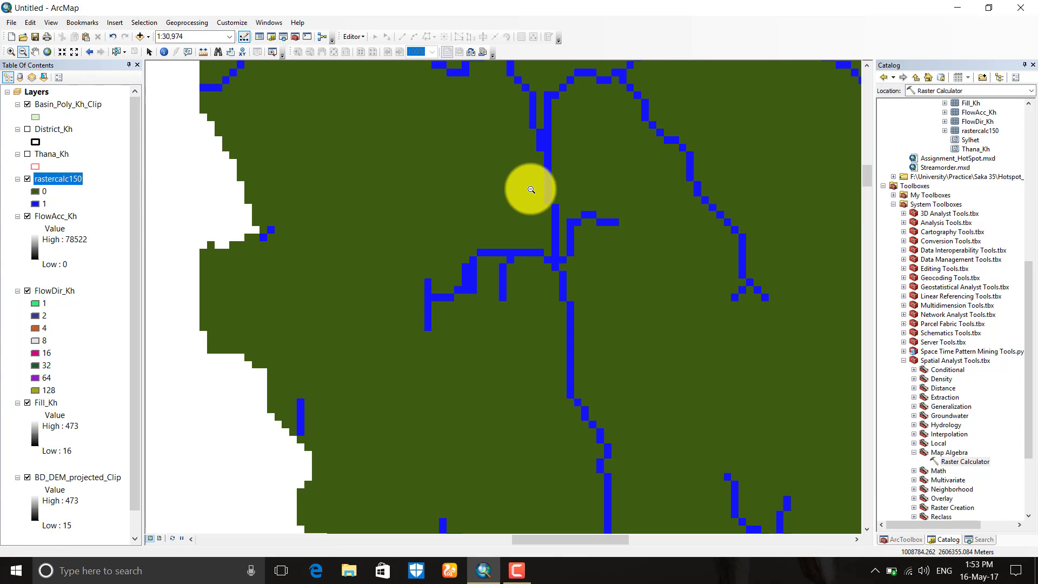
left_click_drag(483, 182, 770, 473)
scroll(739, 430, "down", 1)
left_click_drag(705, 413, 392, 278)
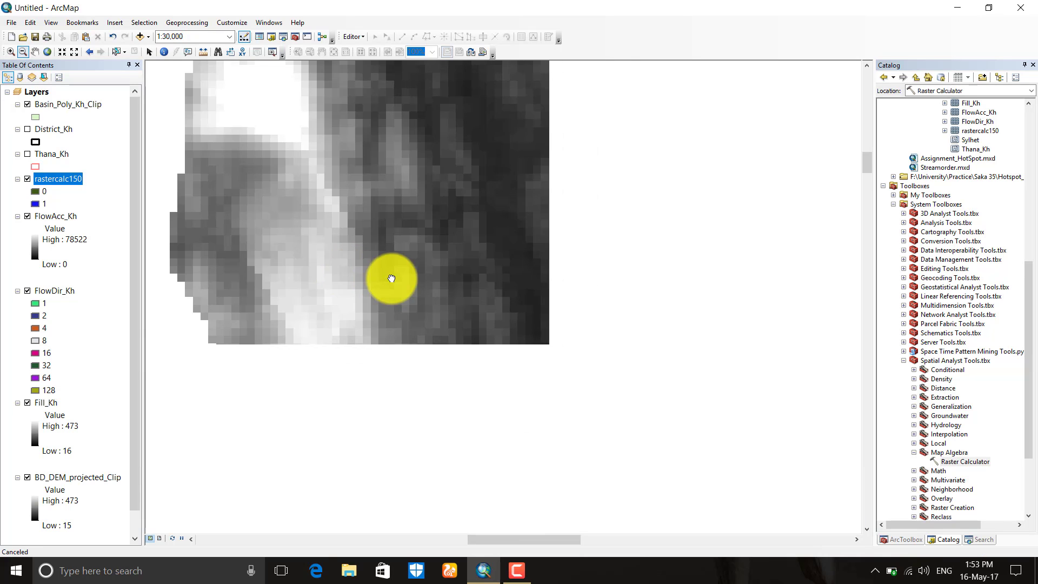
left_click_drag(417, 226, 851, 563)
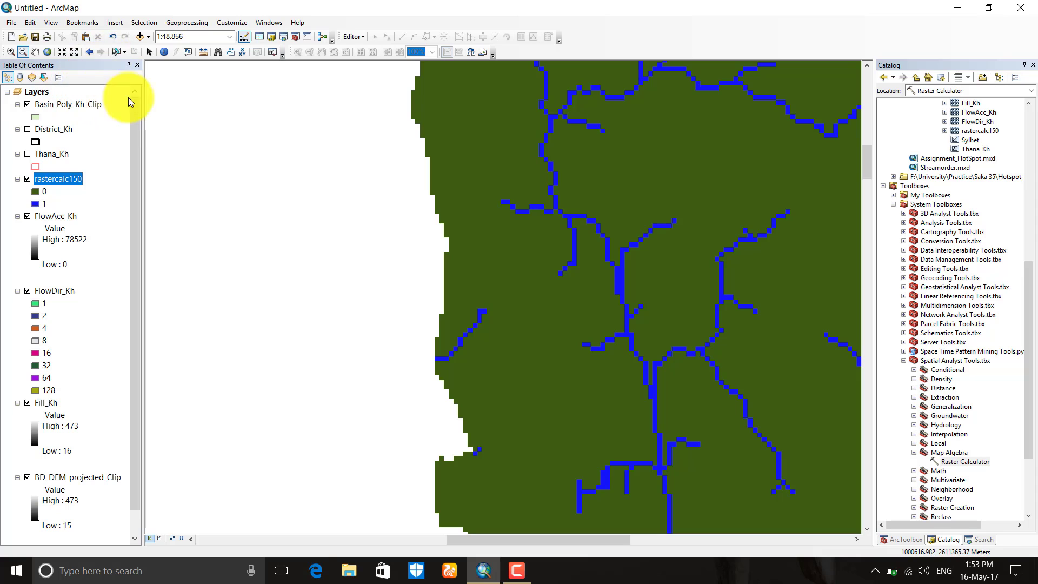
left_click(48, 52)
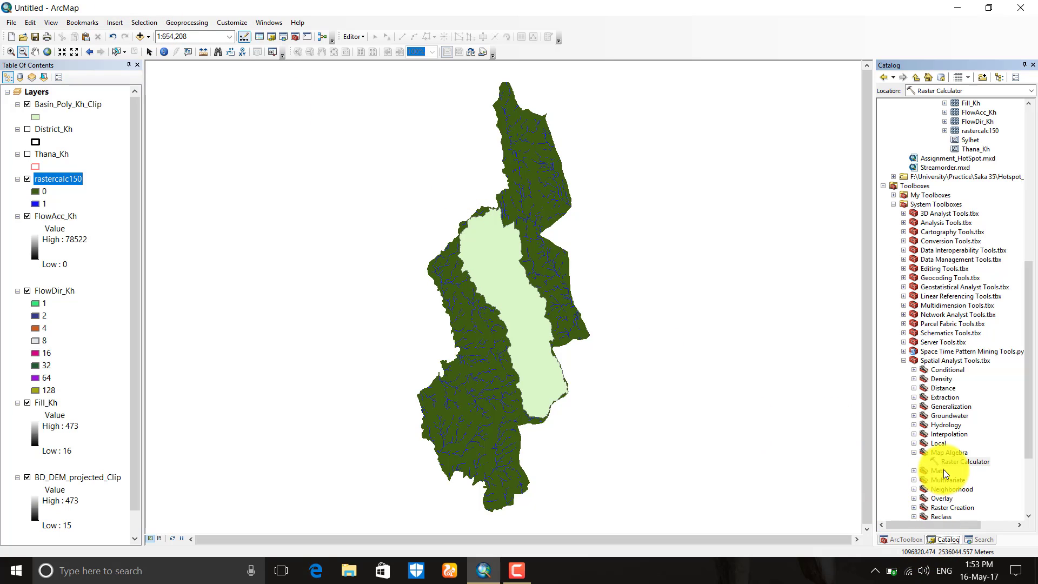
Step: Run Stream Order on rastercalc150 with flow direction raster FlowDir_Kh and the STRAHLER method, saving the output as StreamO_rast in StreamOrder.gdb
left_click(894, 543)
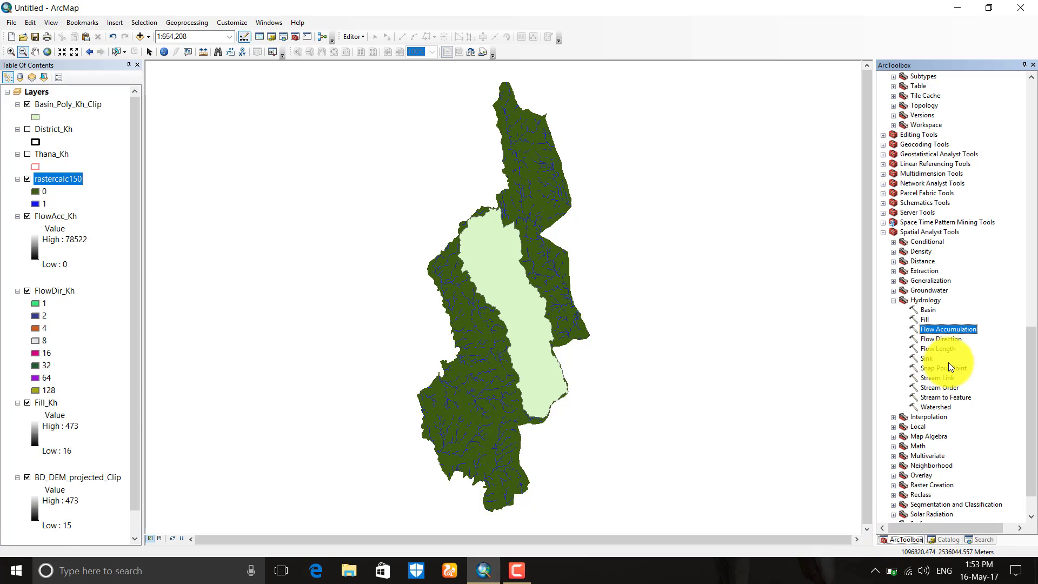
double_click(942, 387)
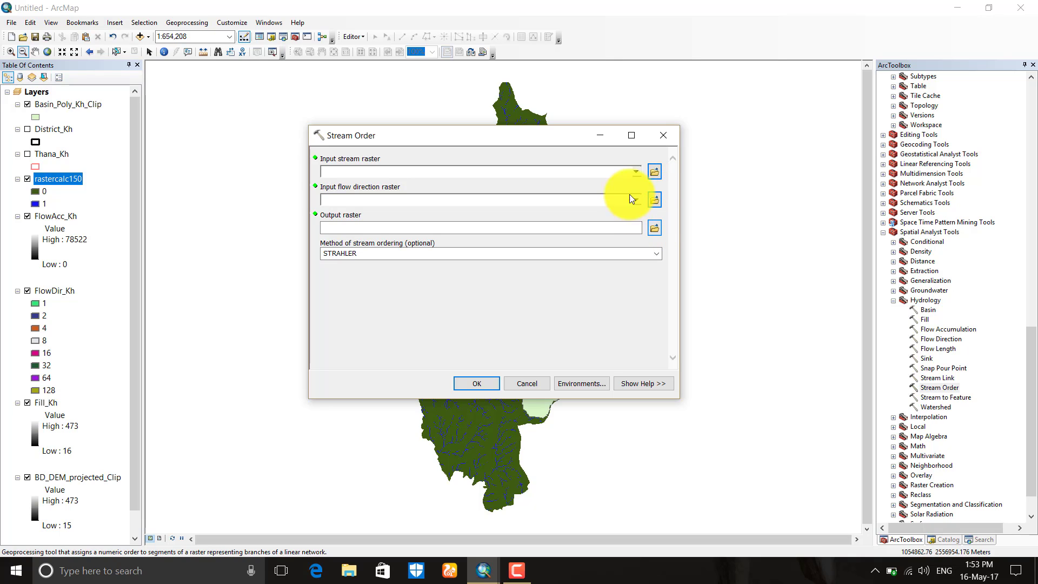
left_click(636, 171)
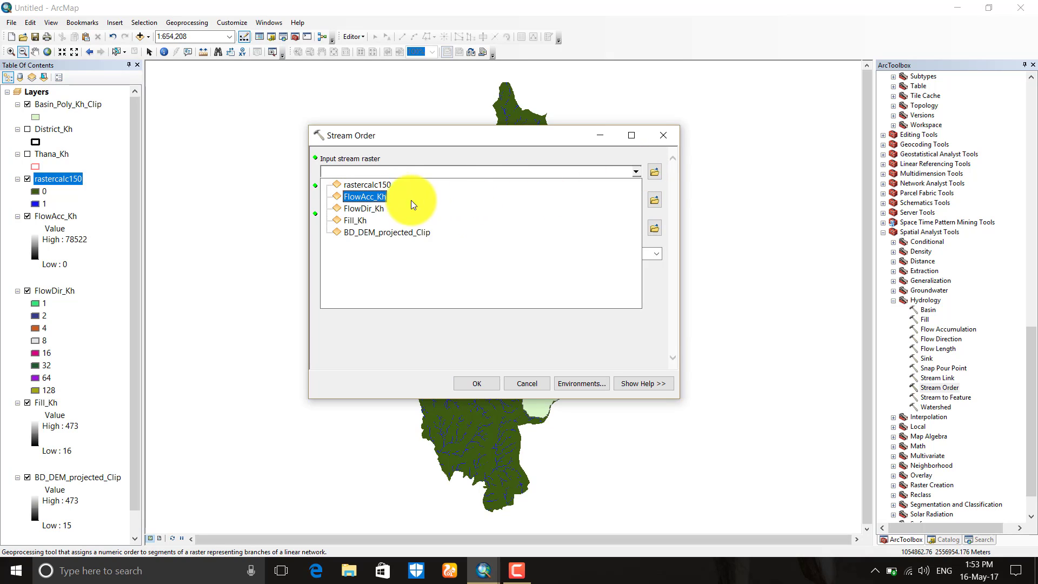
left_click(384, 185)
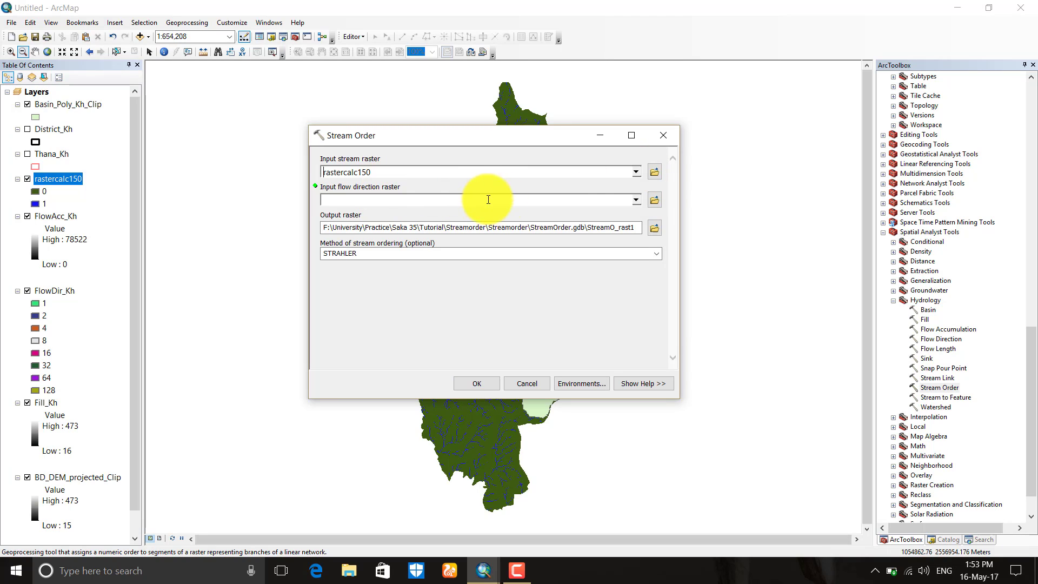
left_click(637, 200)
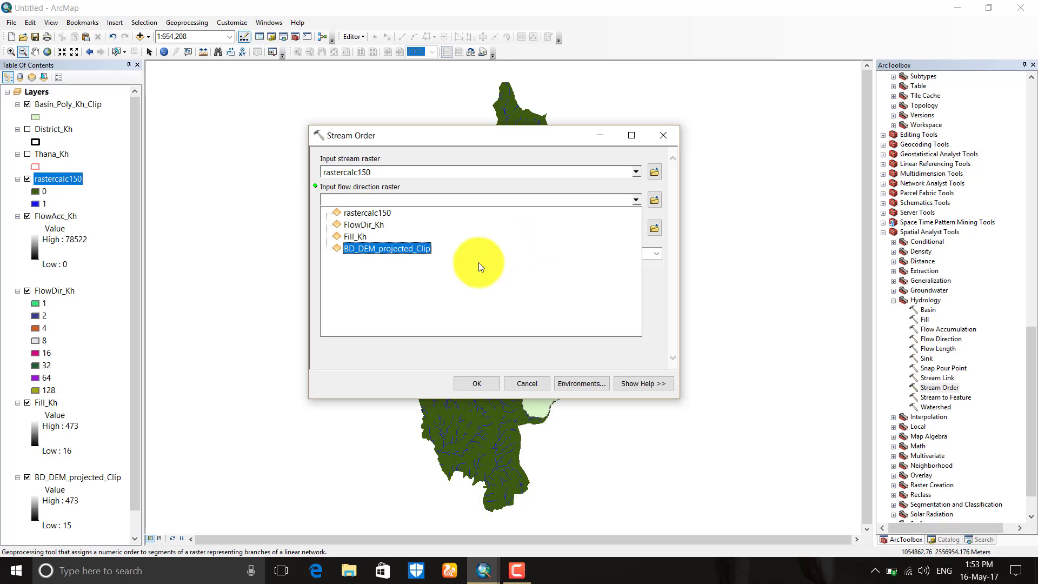
left_click(377, 225)
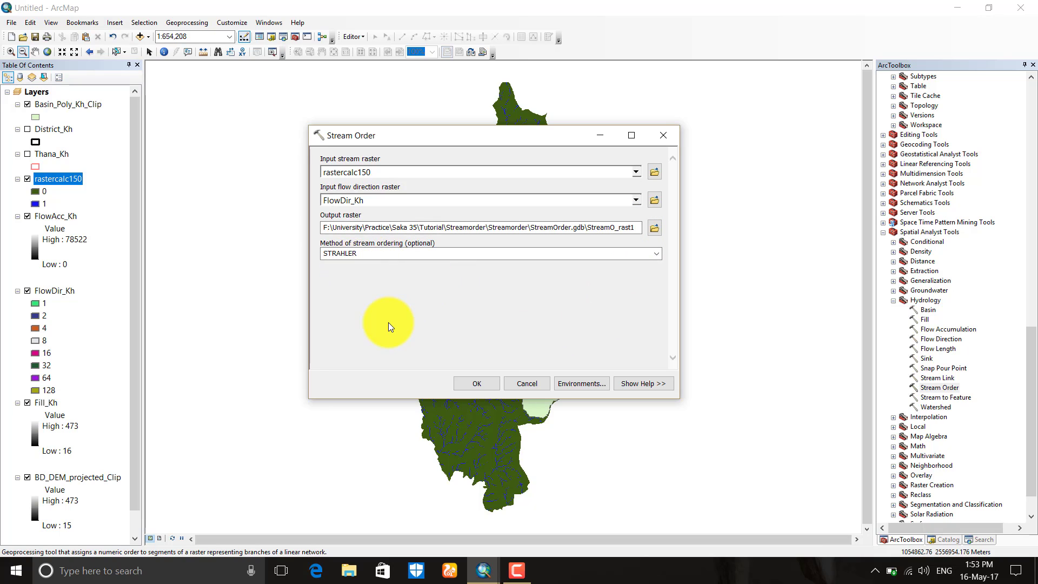
left_click(632, 228)
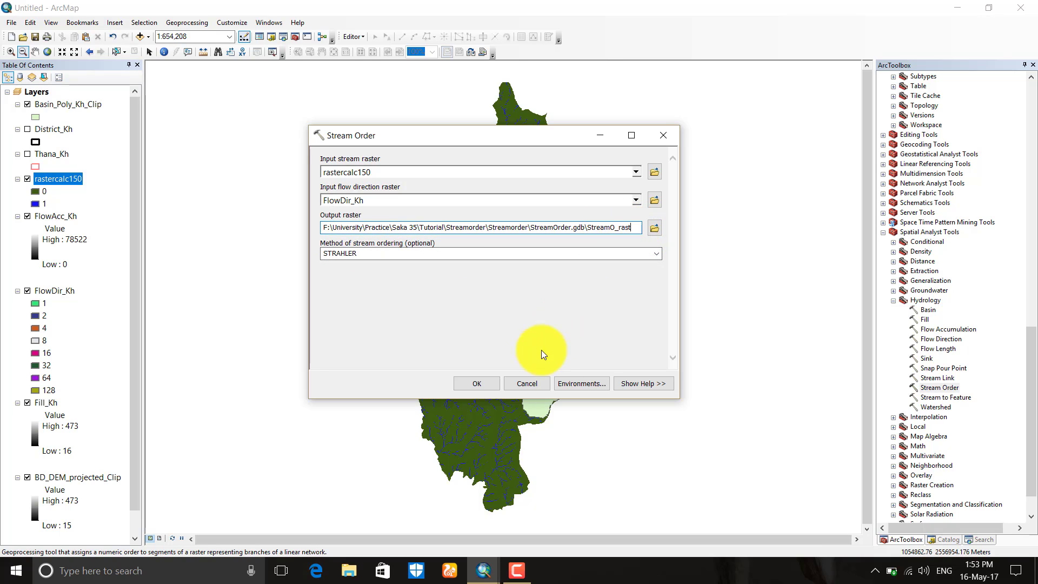
left_click(489, 384)
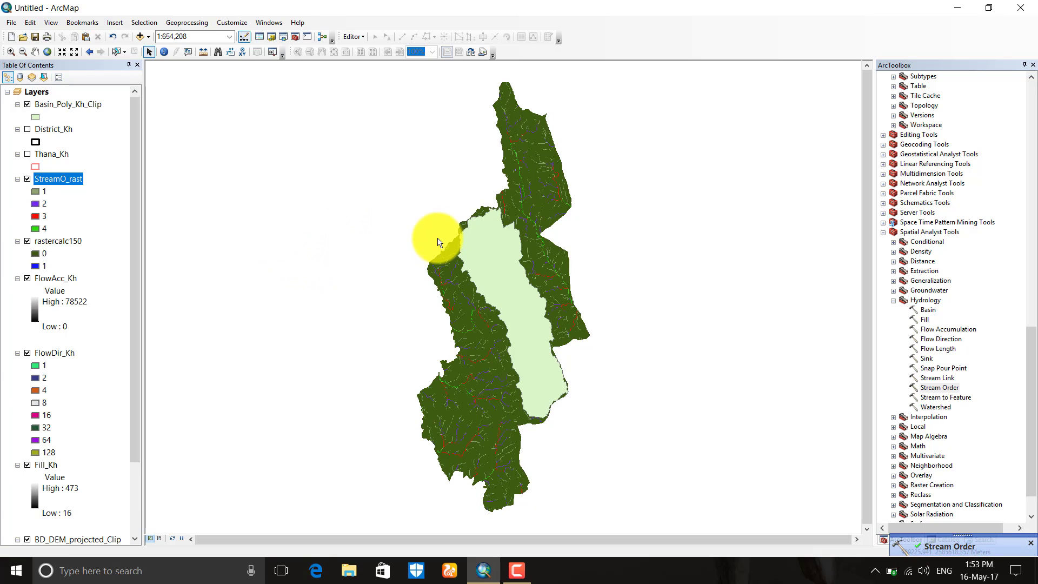
Step: Examine the ordered stream segments of StreamO_rast up close in the northern part of the district
left_click(11, 52)
left_click_drag(482, 104, 594, 249)
left_click_drag(389, 137, 686, 420)
left_click_drag(252, 182, 541, 514)
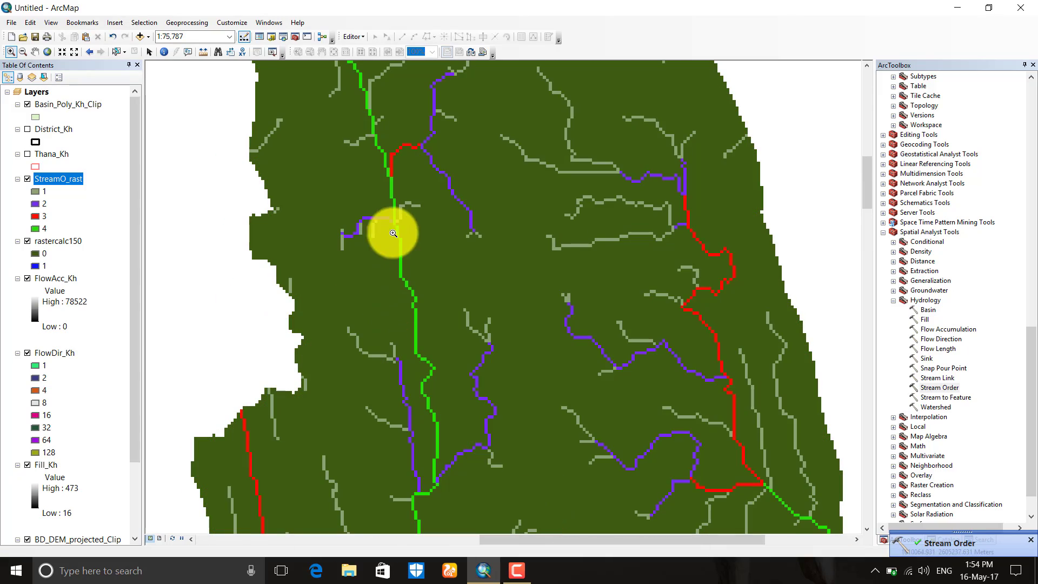
left_click_drag(378, 208, 806, 546)
left_click_drag(227, 197, 611, 546)
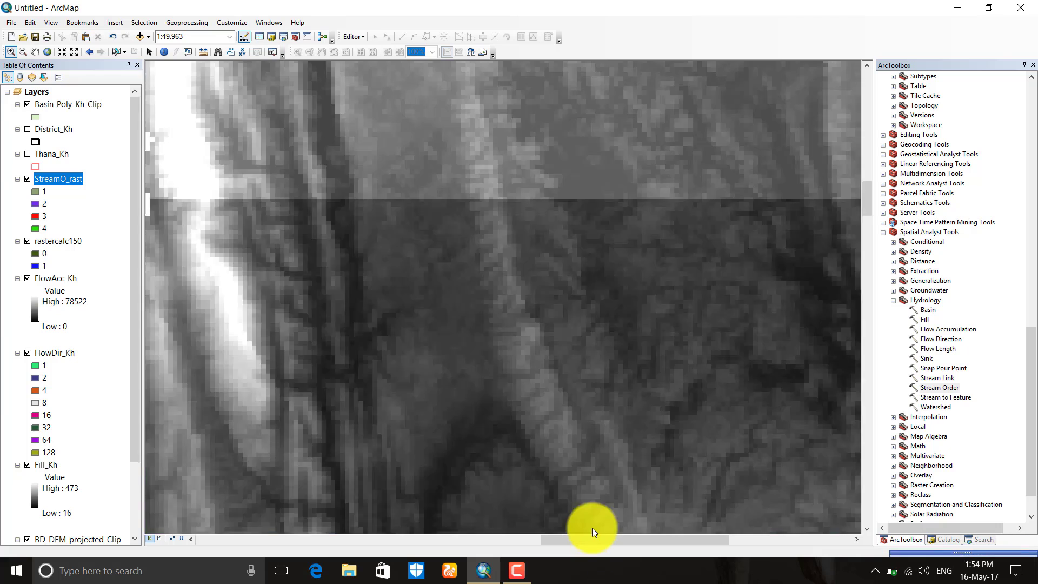
left_click_drag(227, 179, 489, 436)
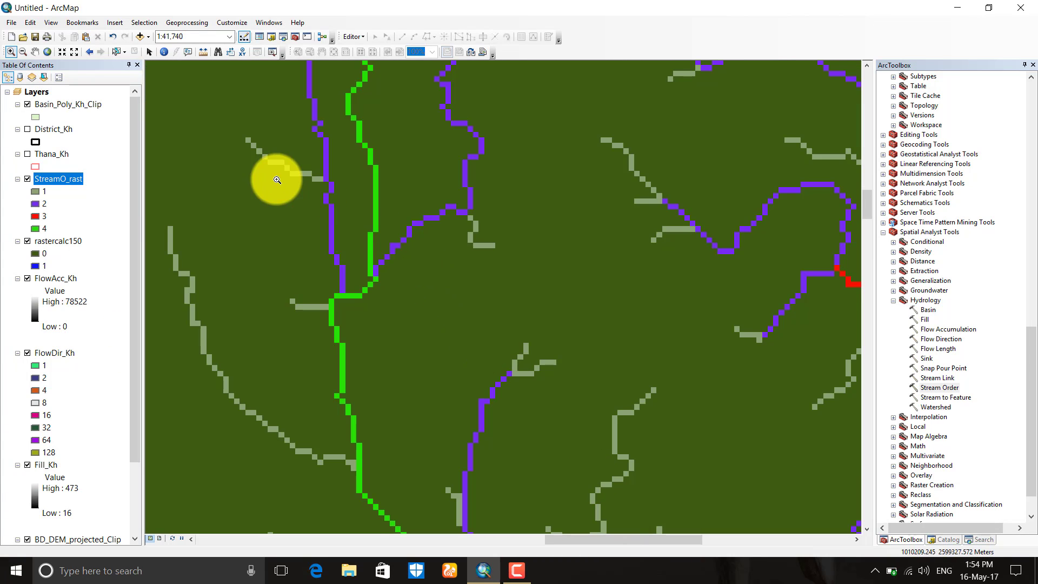
left_click_drag(277, 179, 613, 572)
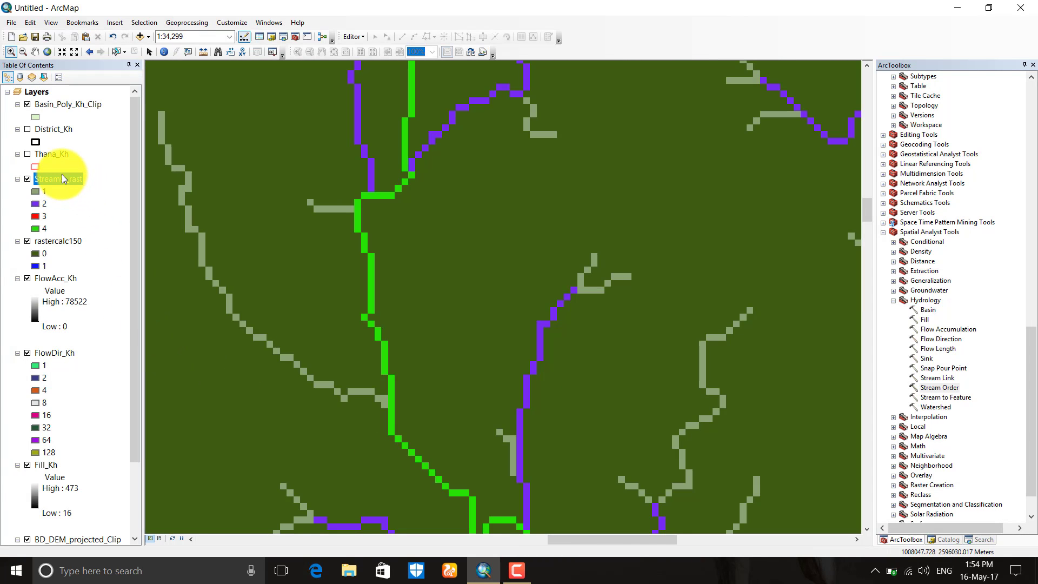
Step: Move the StreamO_rast layer above Basin_Poly_Kh_Clip in the layer order and show its full extent
left_click_drag(61, 174, 63, 96)
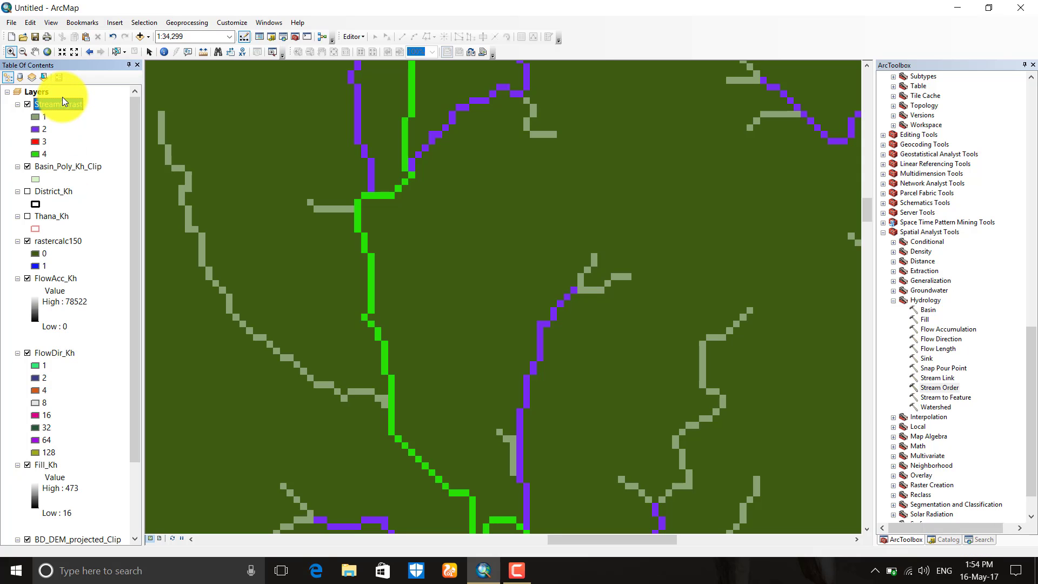
right_click(61, 106)
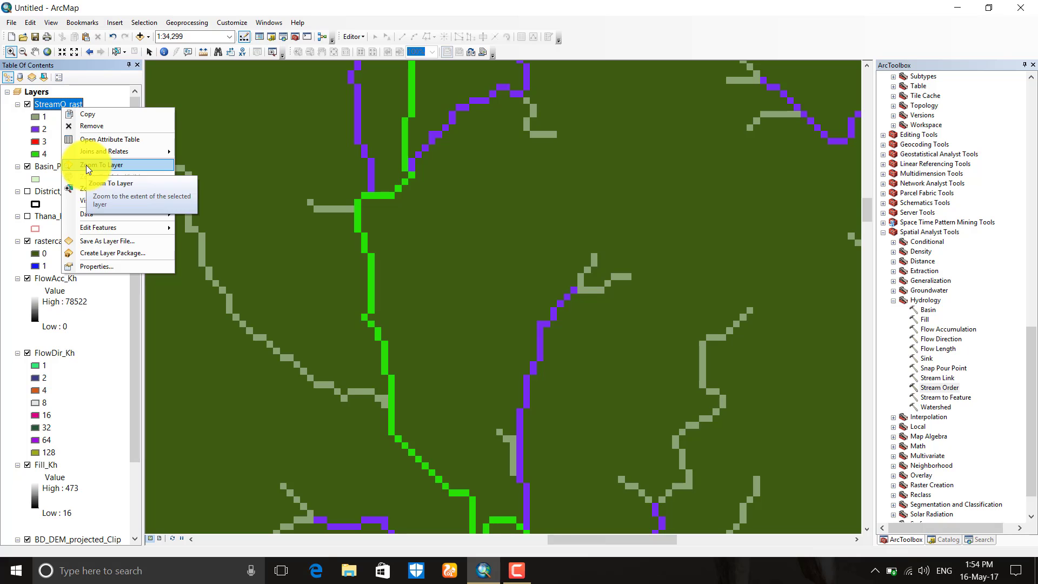
left_click(102, 165)
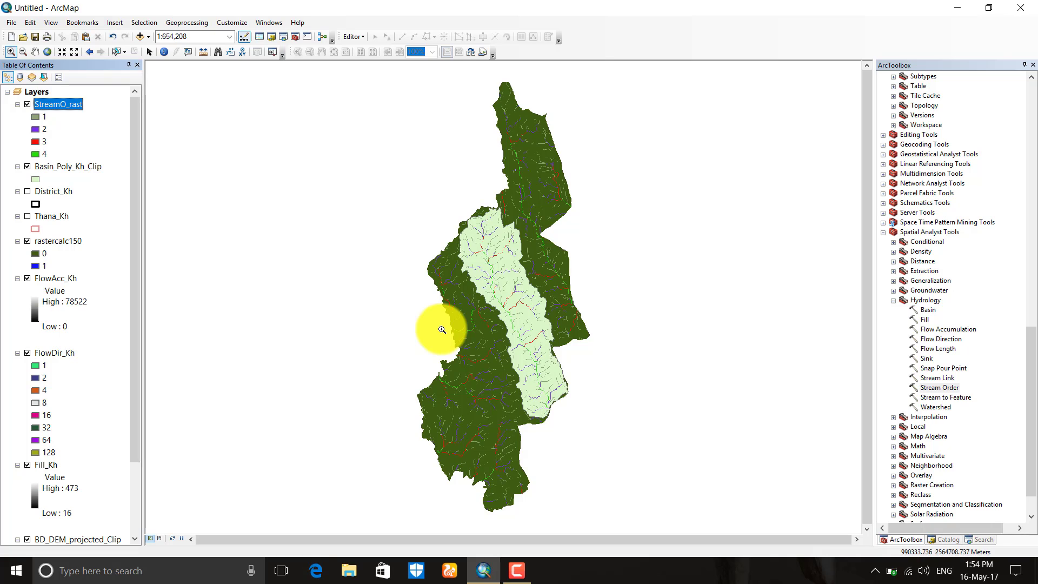
Step: Convert StreamO_rast to polylines using the Value field, saving the output as Stream_Ord_Polyline in StreamOrder.gdb
scroll(1025, 368, "up", 8)
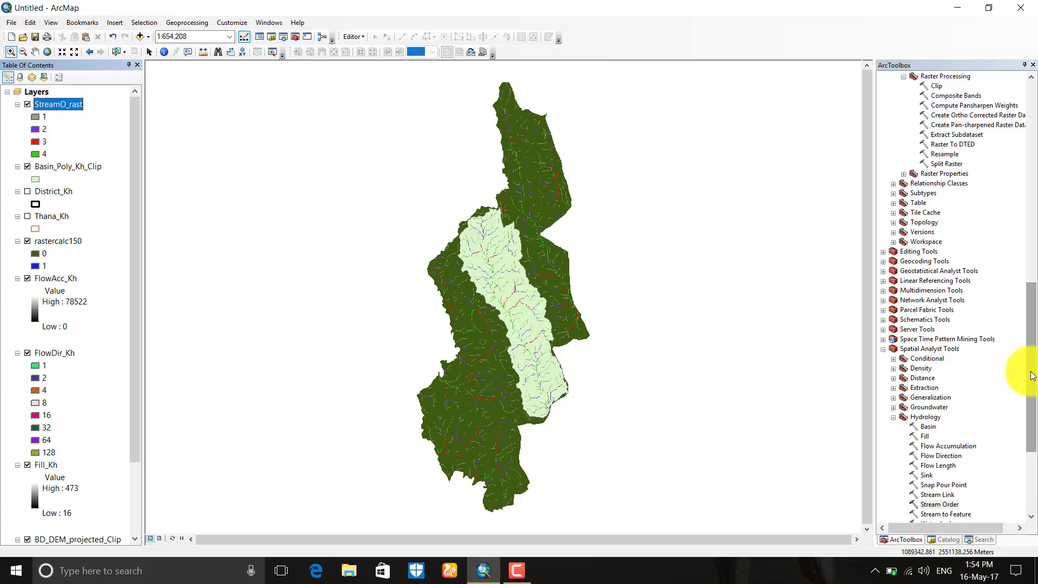
scroll(1008, 306, "up", 14)
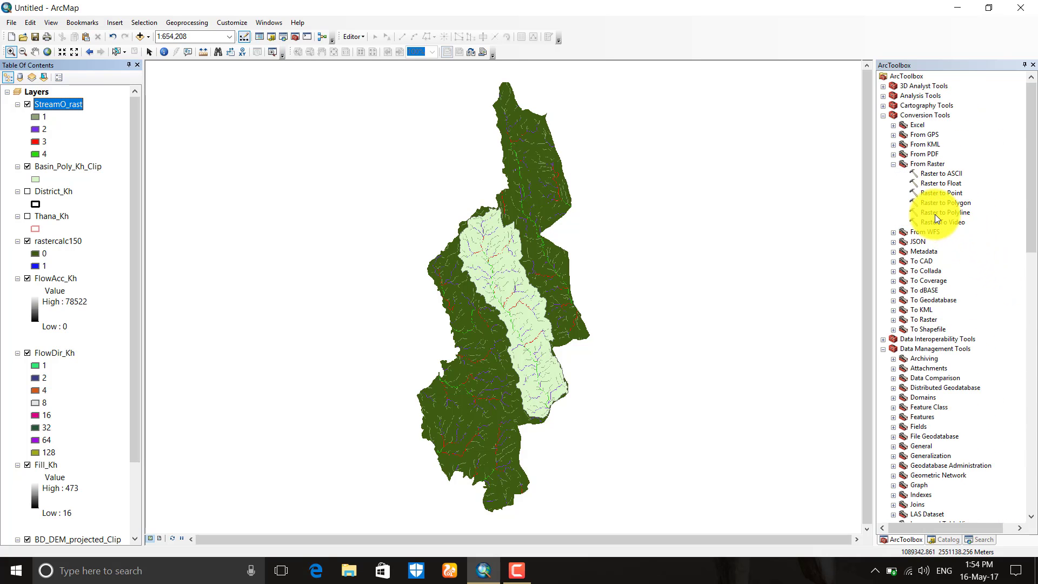
double_click(936, 212)
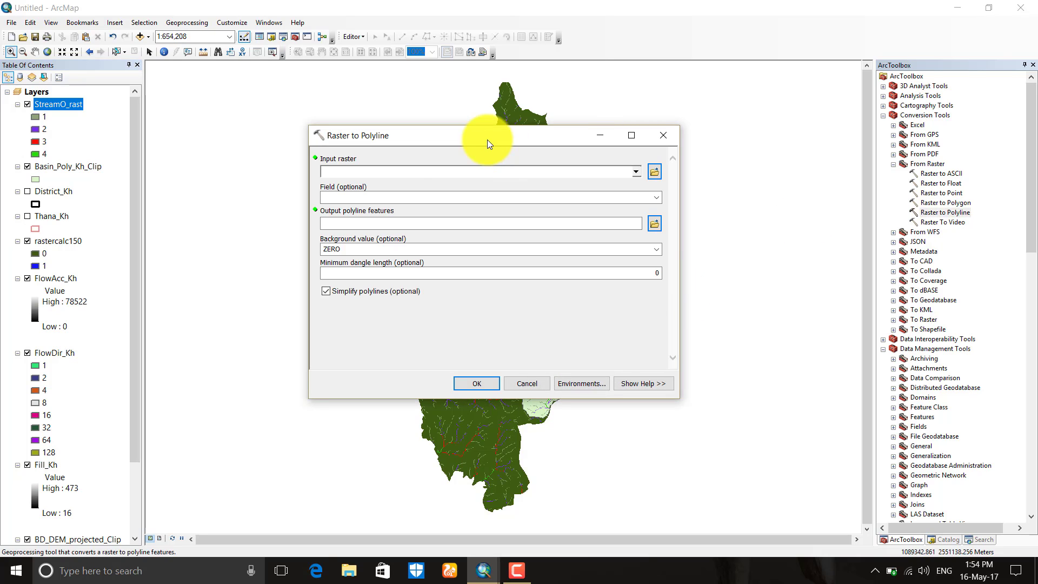
left_click(638, 173)
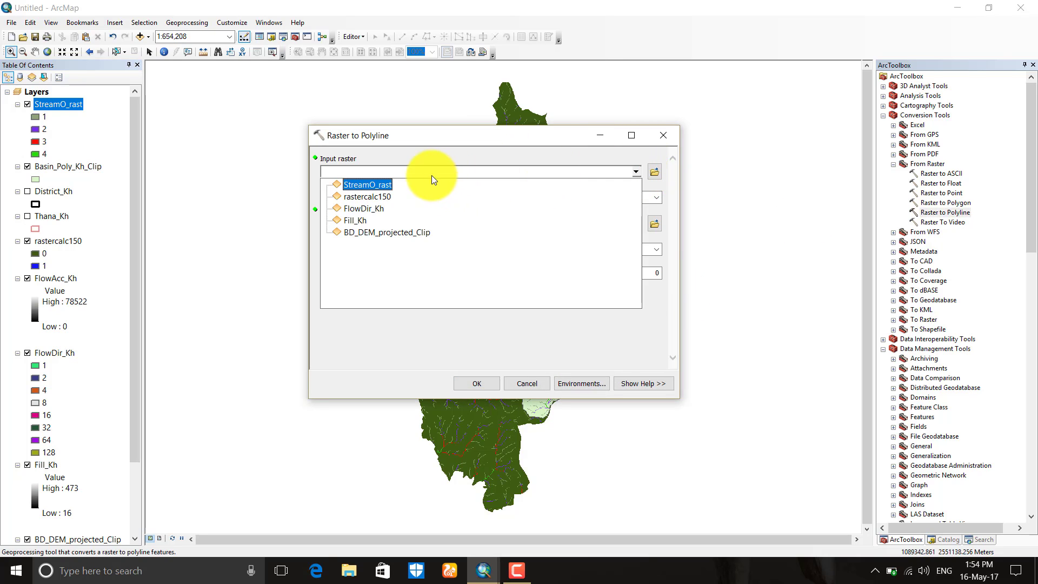
left_click(365, 186)
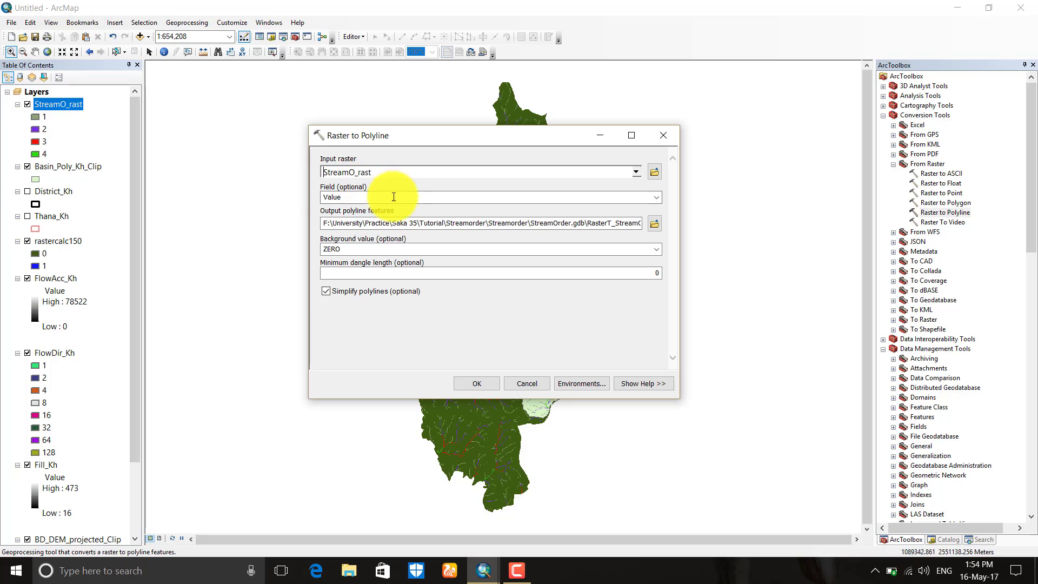
left_click(656, 197)
left_click(656, 197)
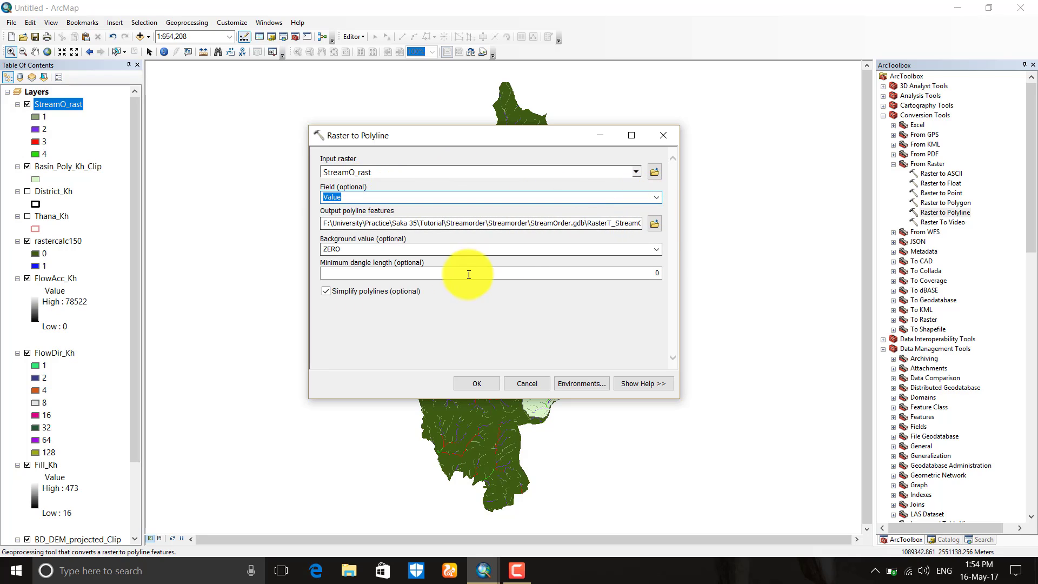
left_click_drag(592, 222, 676, 224)
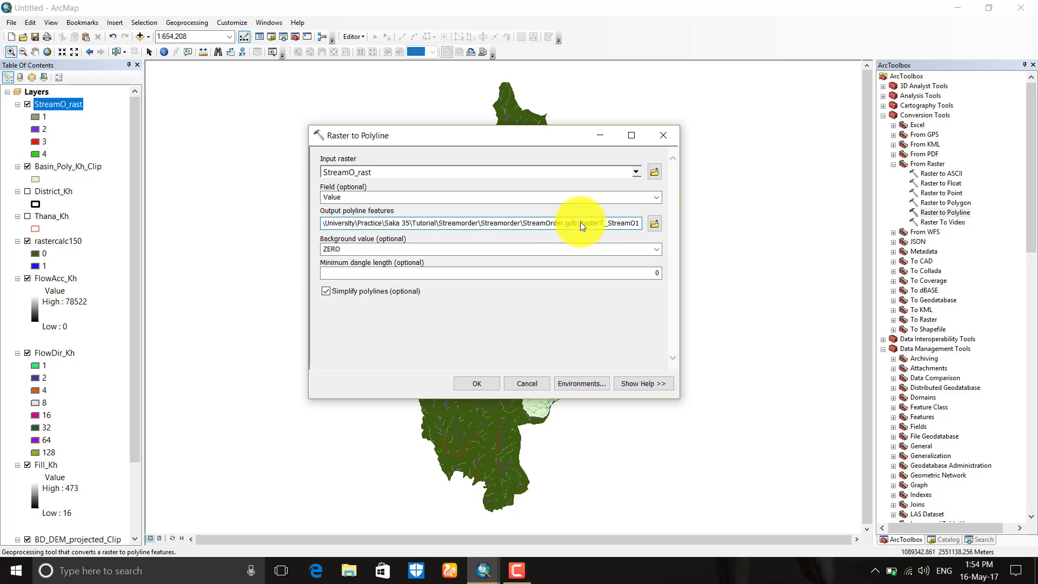
left_click_drag(580, 222, 656, 232)
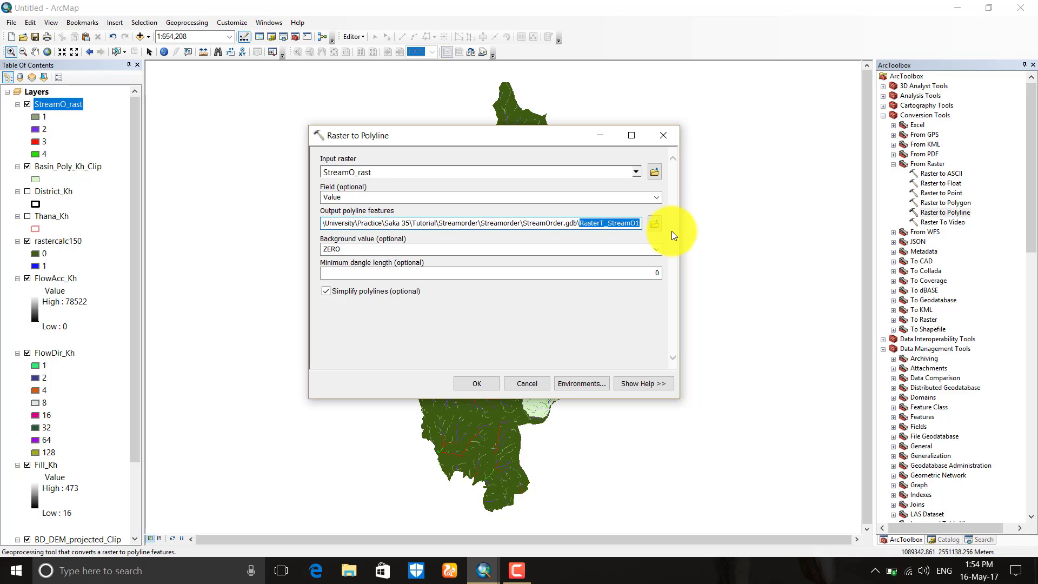
type("Stream_Ord_Polyline")
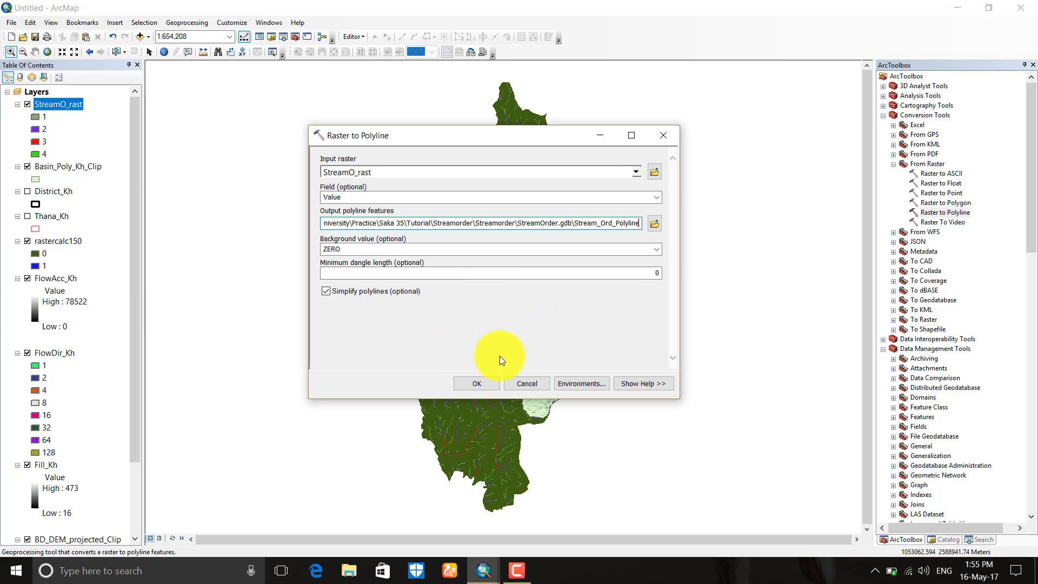
left_click(476, 384)
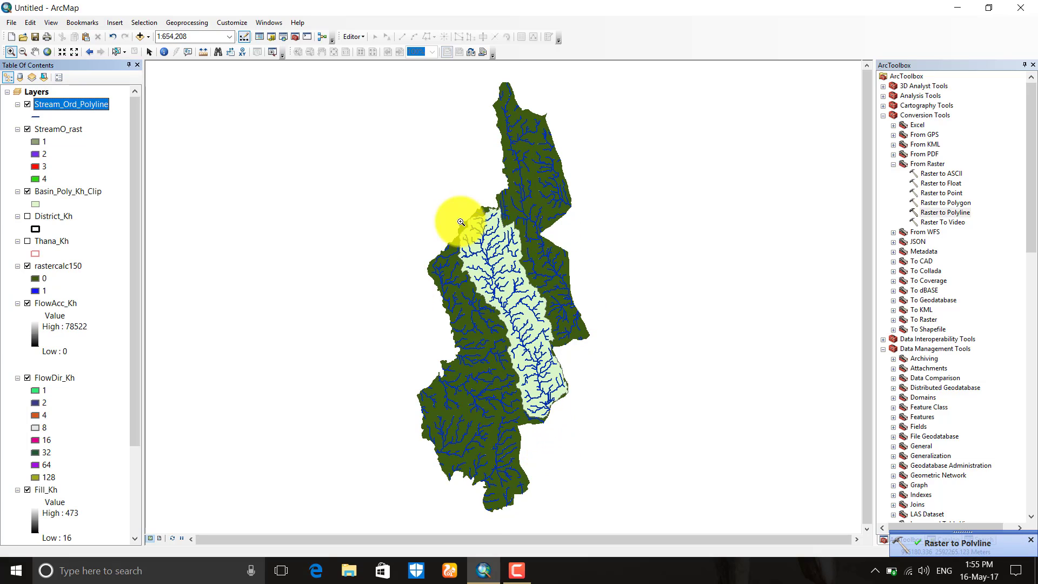
Step: Hide the Stream_Ord_Polyline and StreamO_rast layers and select only the main basin polygon of Basin_Poly_Kh_Clip
left_click_drag(460, 221, 584, 495)
left_click_drag(421, 127, 647, 435)
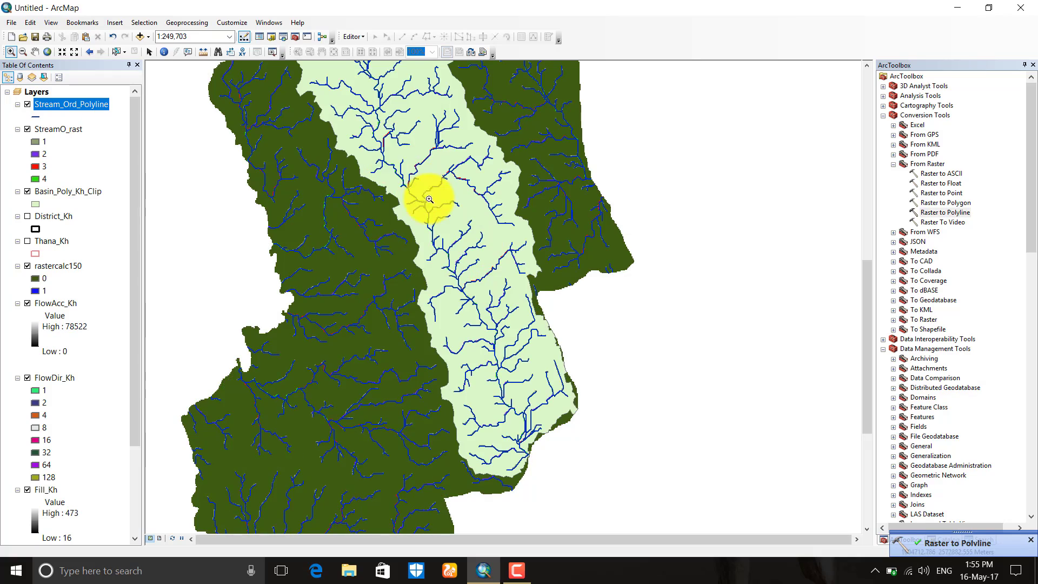
left_click_drag(390, 160, 593, 496)
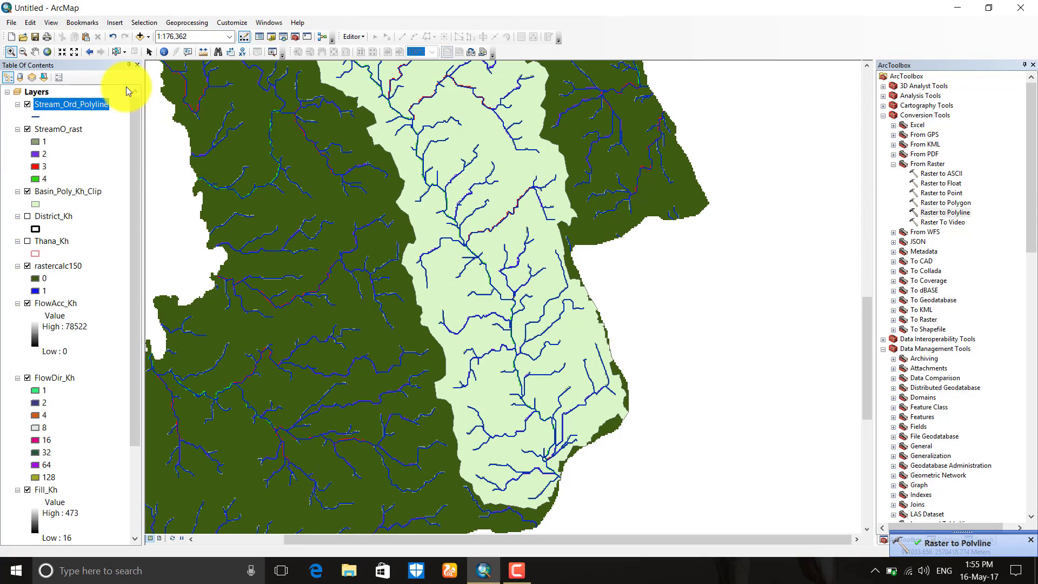
left_click(47, 51)
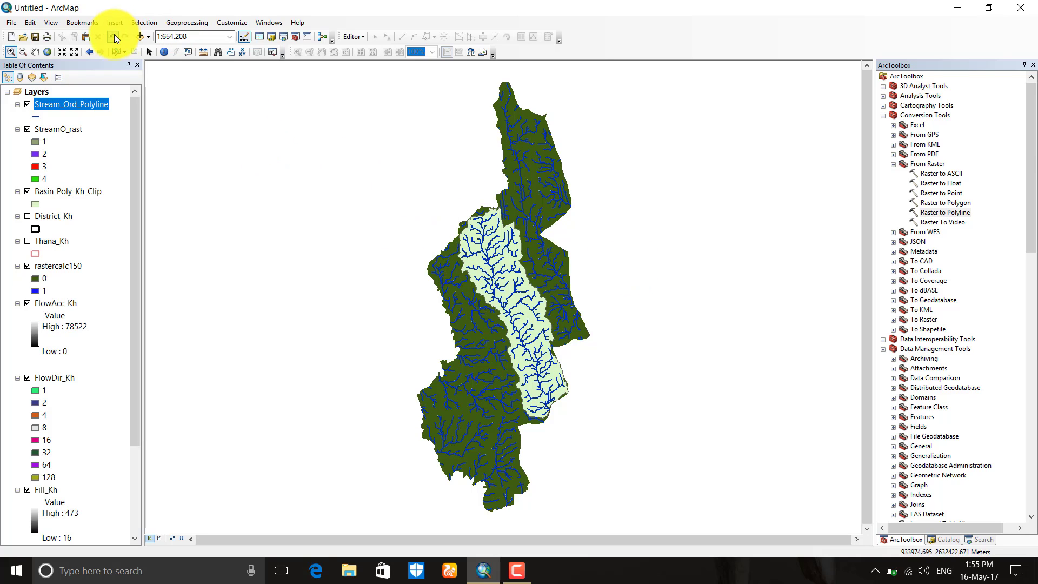
left_click(116, 52)
left_click(492, 233)
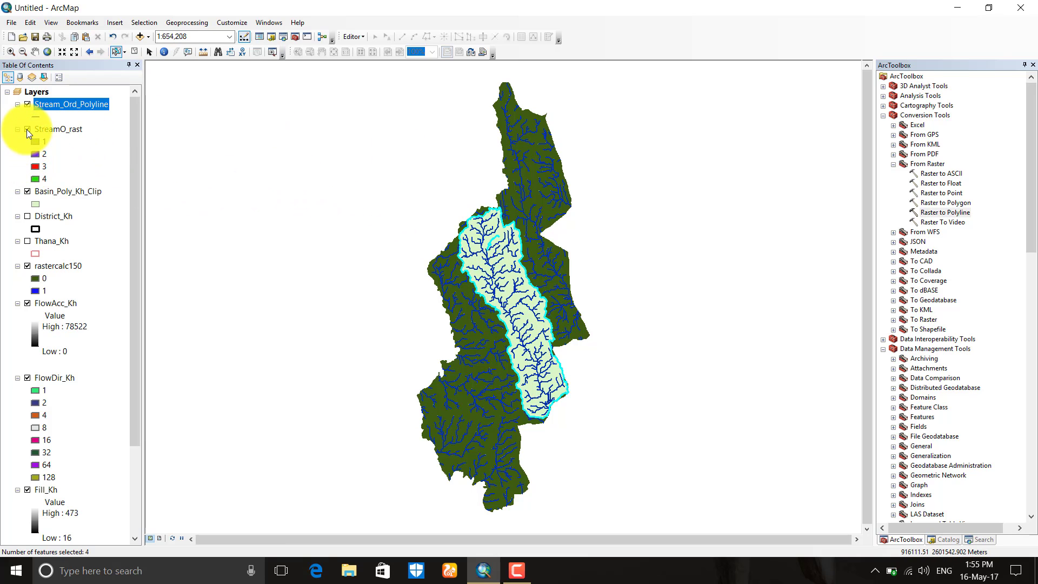
left_click(27, 129)
left_click(28, 104)
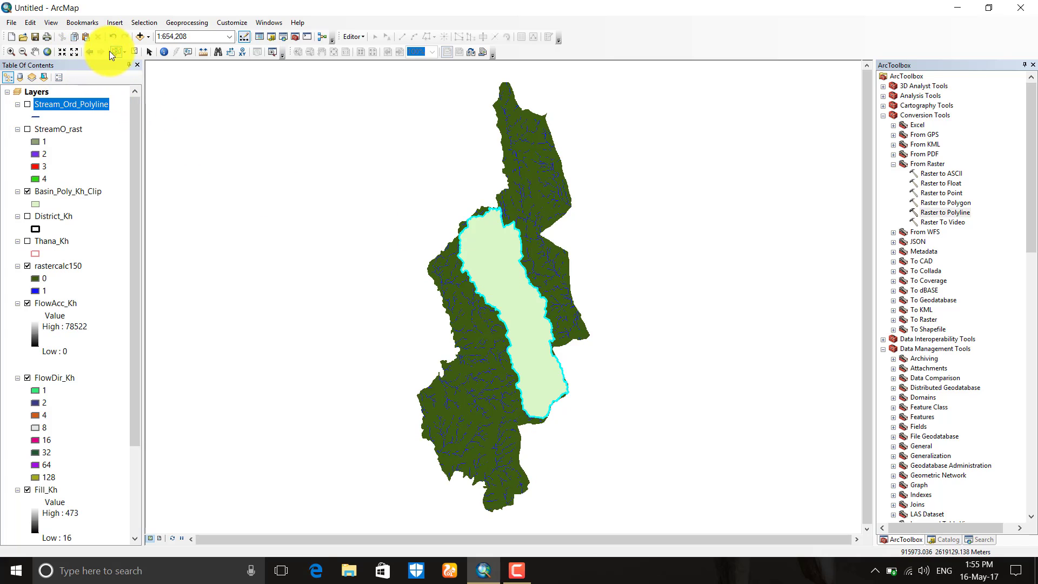
left_click(133, 50)
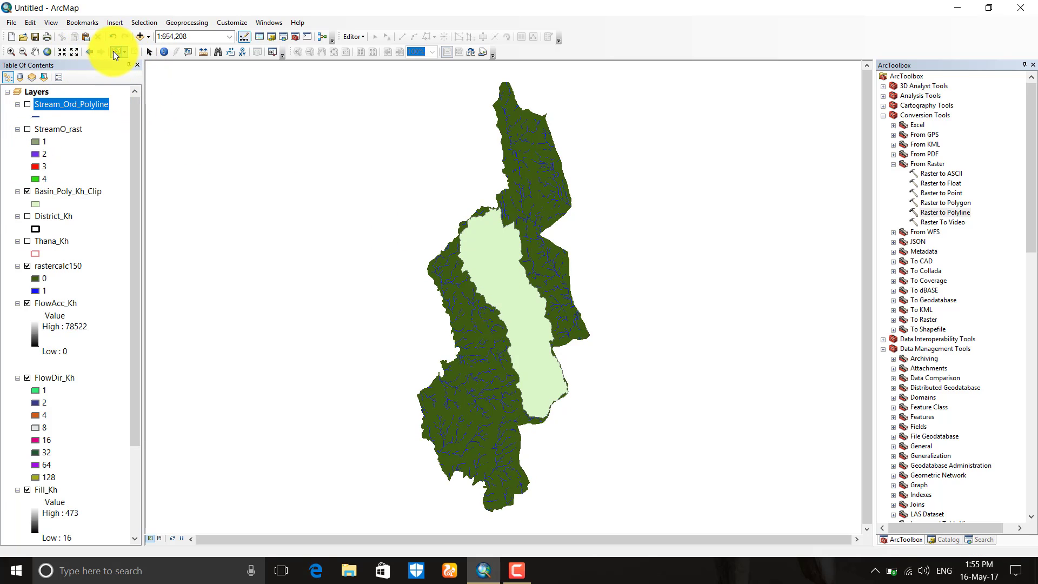
left_click(114, 51)
left_click(492, 308)
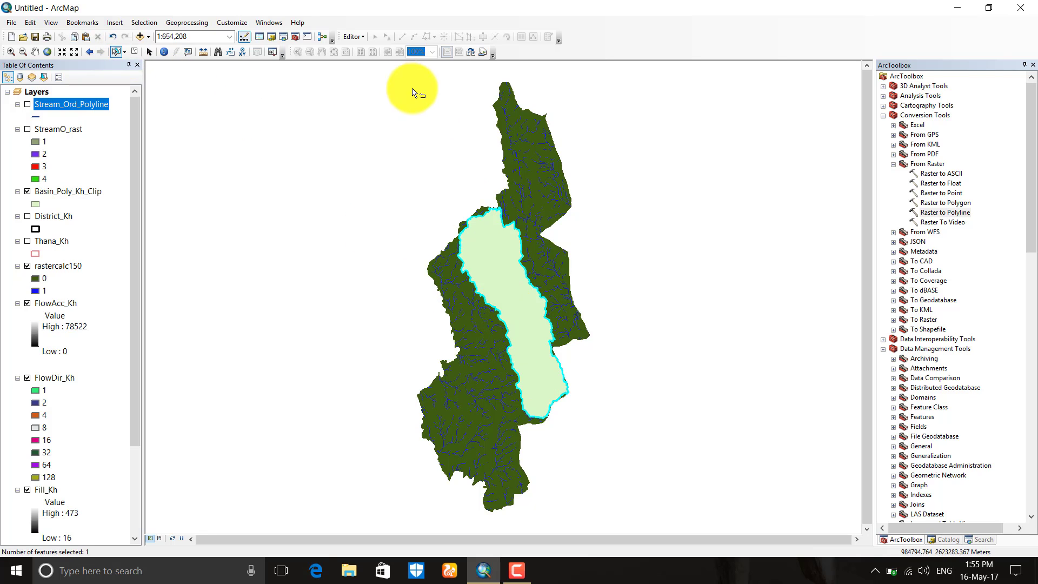
Step: Try to clip Basin_Poly_Kh_Clip with Stream_Ord_Polyline as the clip features, naming the output Stream_O_Kh in StreamOrder.gdb
left_click(202, 23)
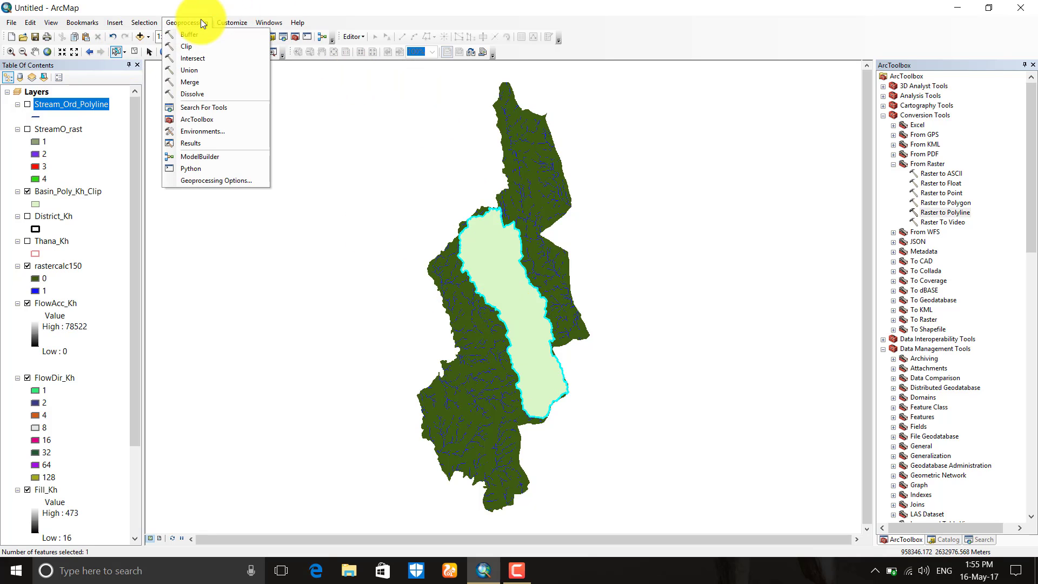
left_click(190, 46)
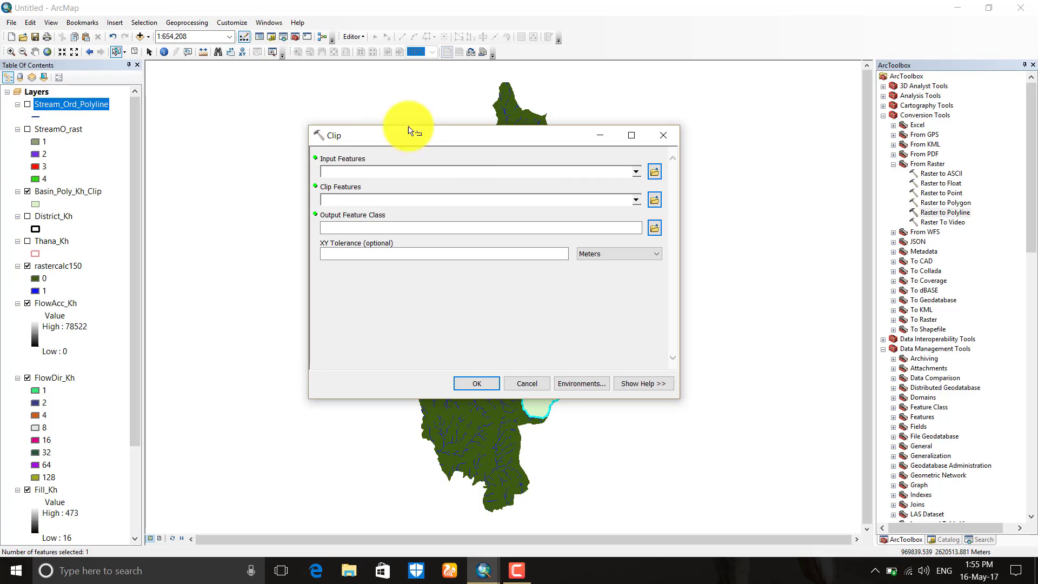
left_click(638, 170)
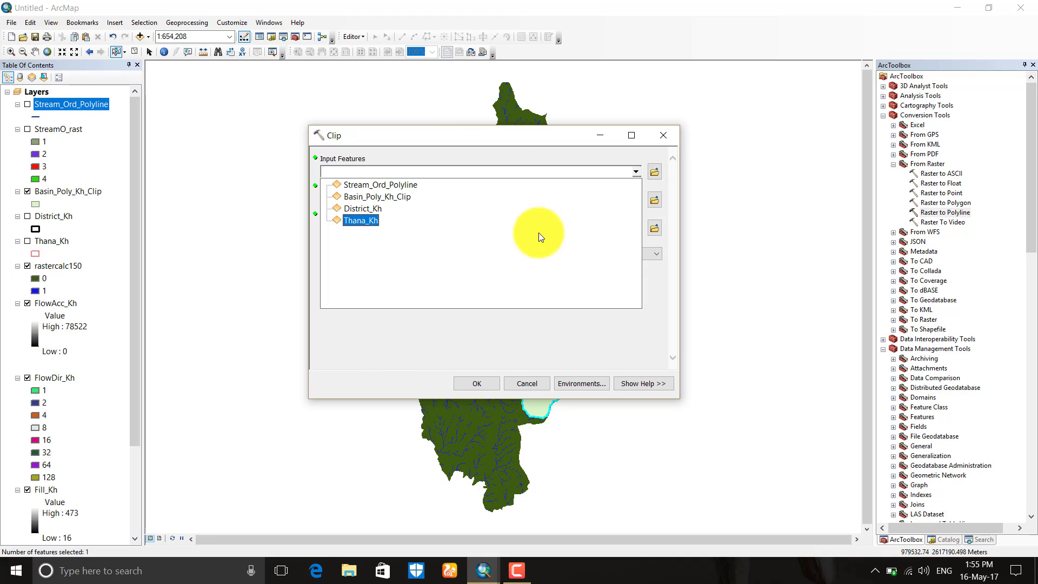
left_click(392, 197)
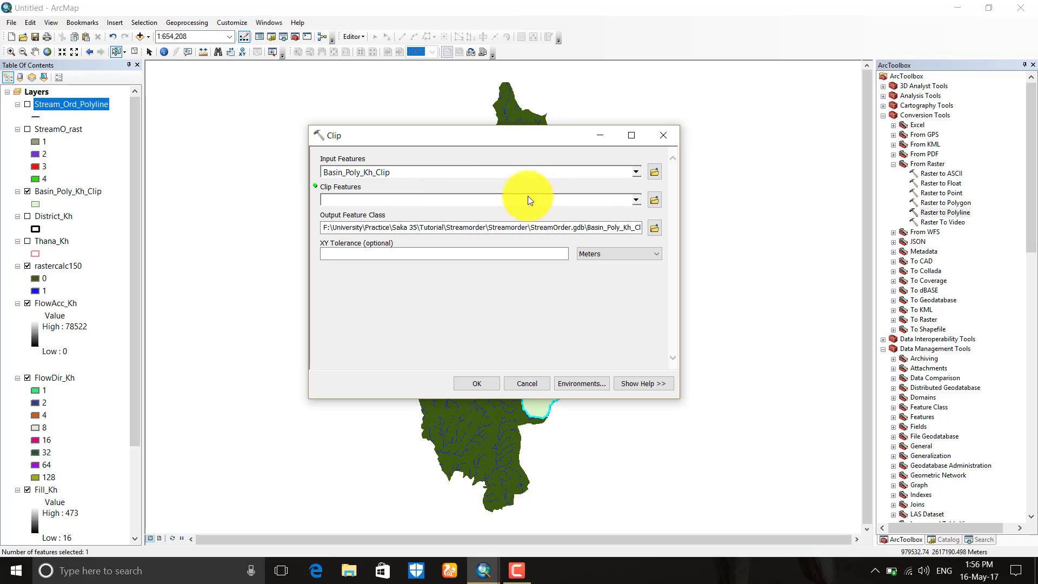
left_click(638, 199)
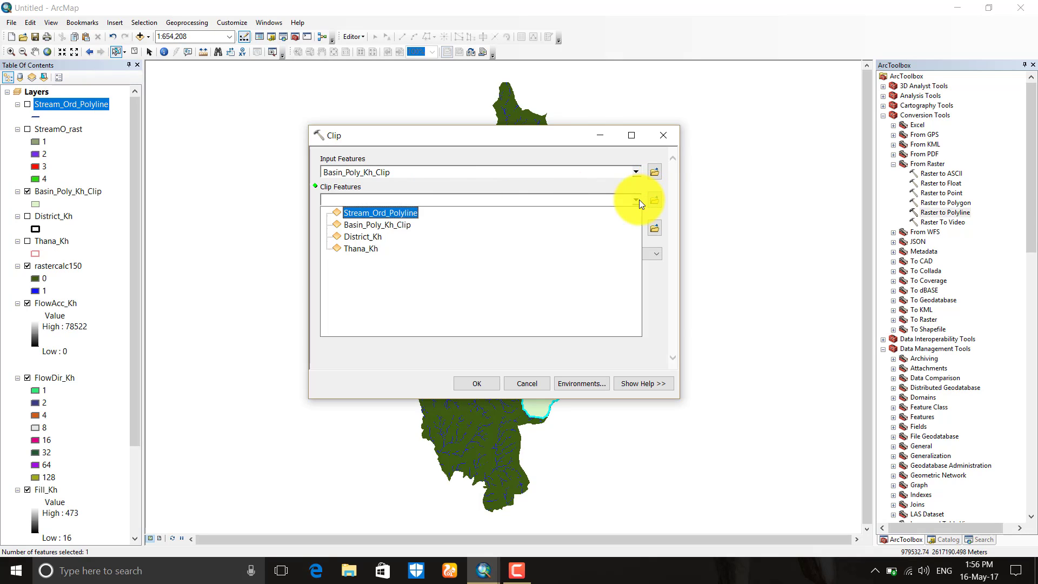
left_click(409, 213)
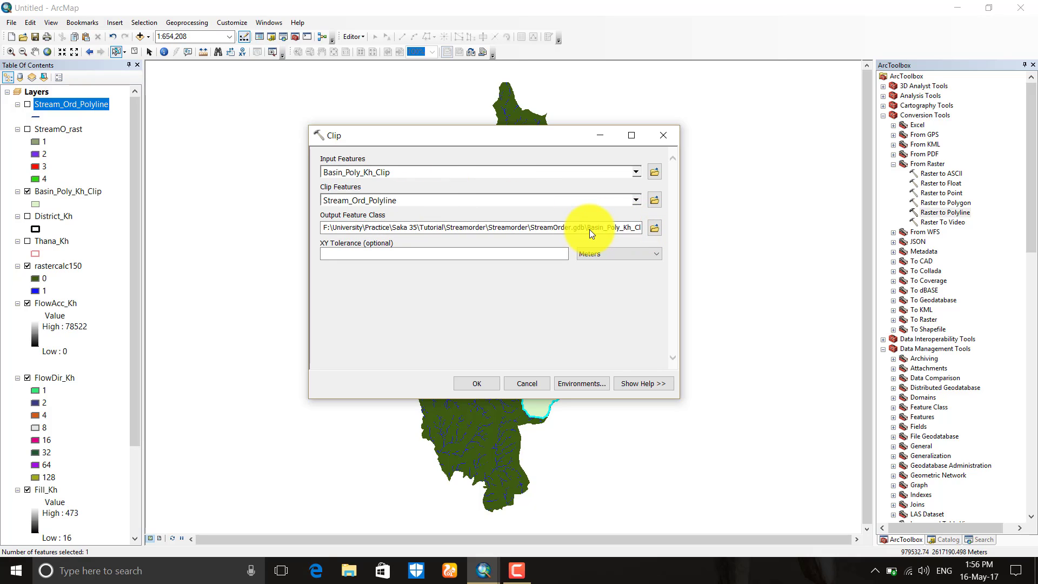
left_click_drag(590, 229, 687, 232)
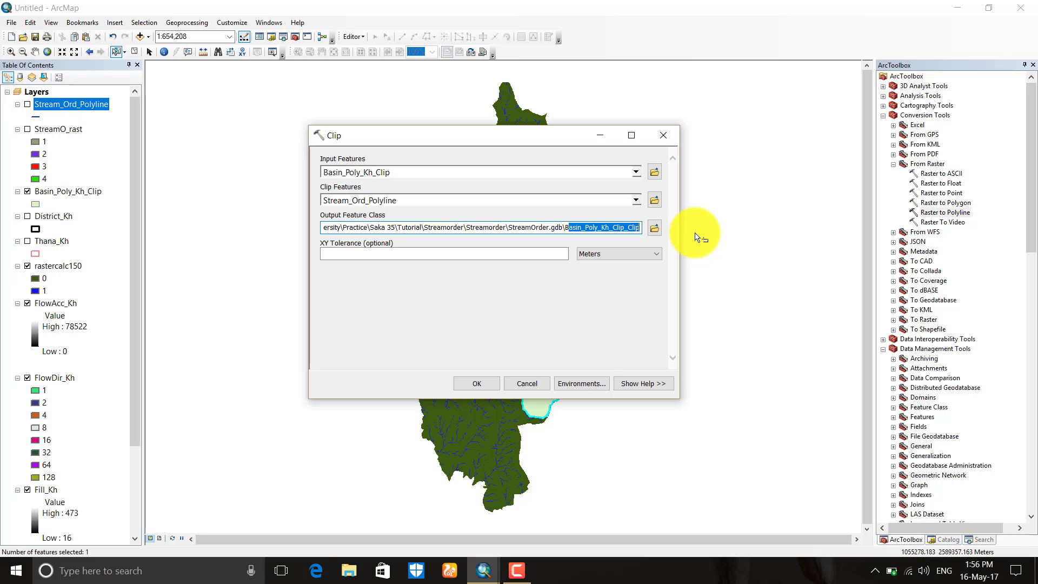
key("BackSpace")
key("BackSpace")
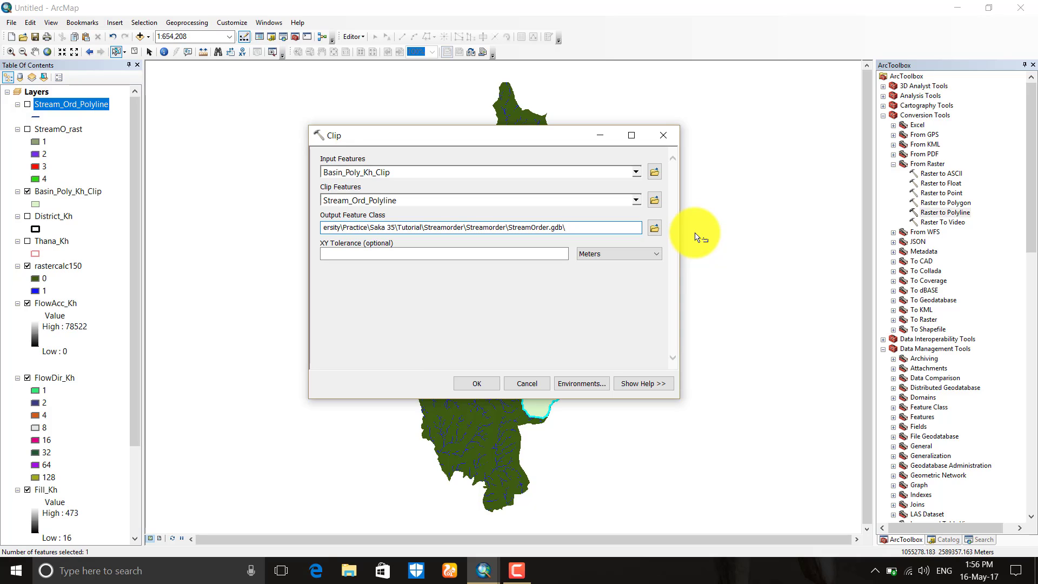
type("Stream_O_Kh")
left_click(476, 383)
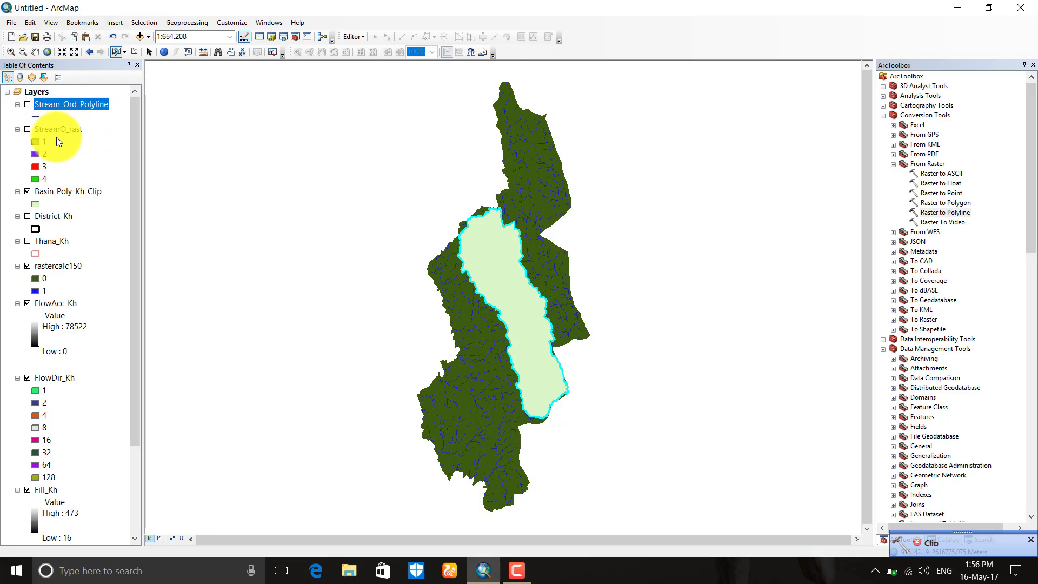
Step: Hide the rastercalc150, FlowAcc_Kh, FlowDir_Kh, Fill_Kh and BD_DEM_projected_Clip layers, leaving only Basin_Poly_Kh_Clip displayed
left_click(27, 192)
left_click(28, 192)
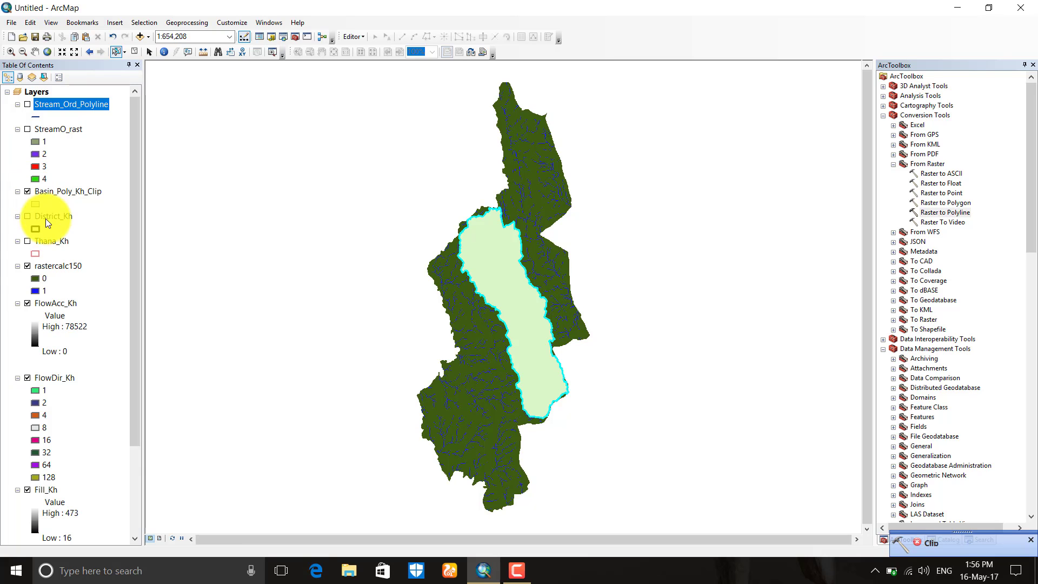
left_click(28, 267)
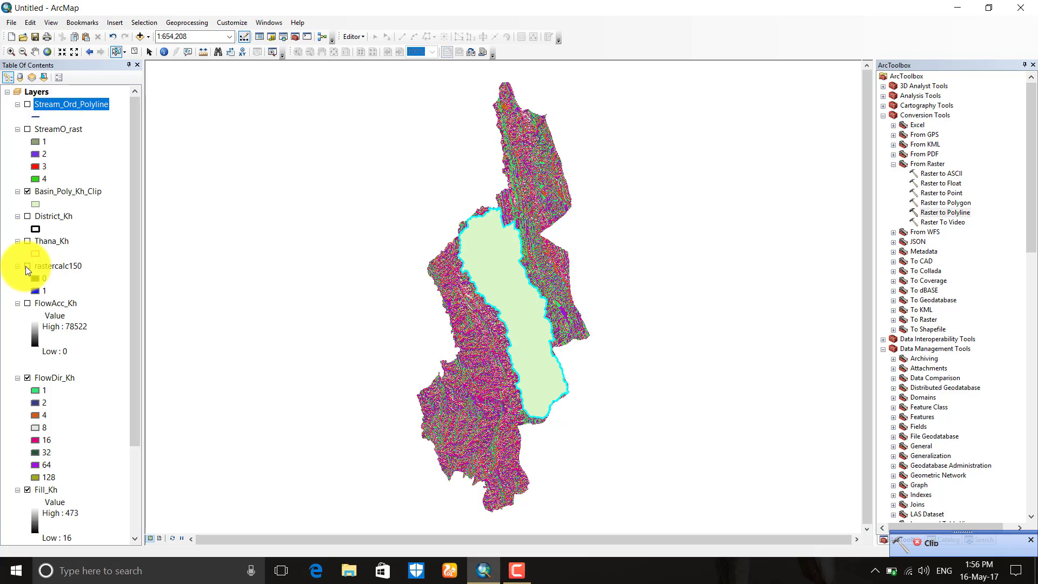
left_click(28, 378)
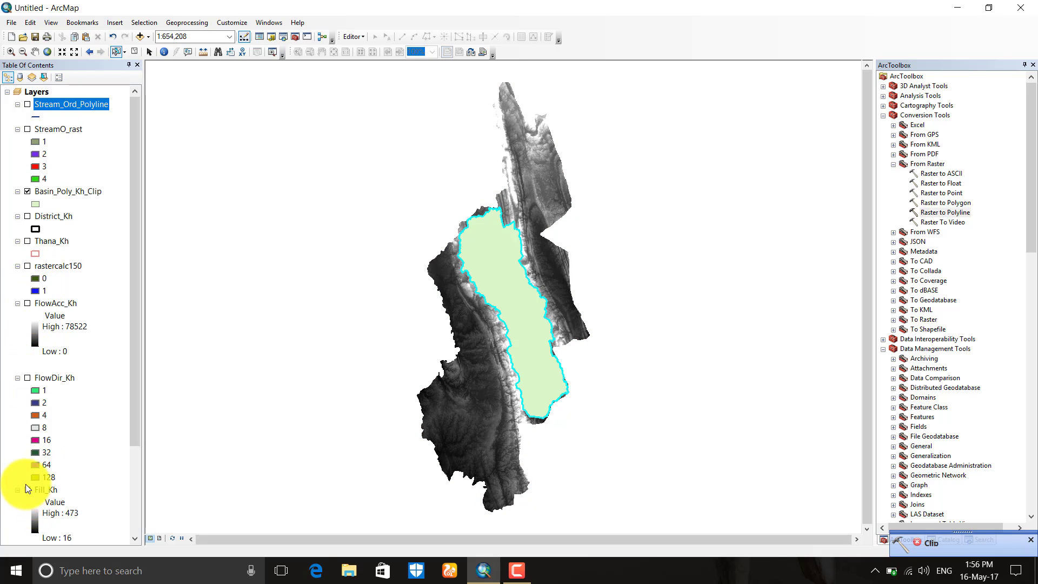
left_click(27, 489)
scroll(49, 352, "down", 3)
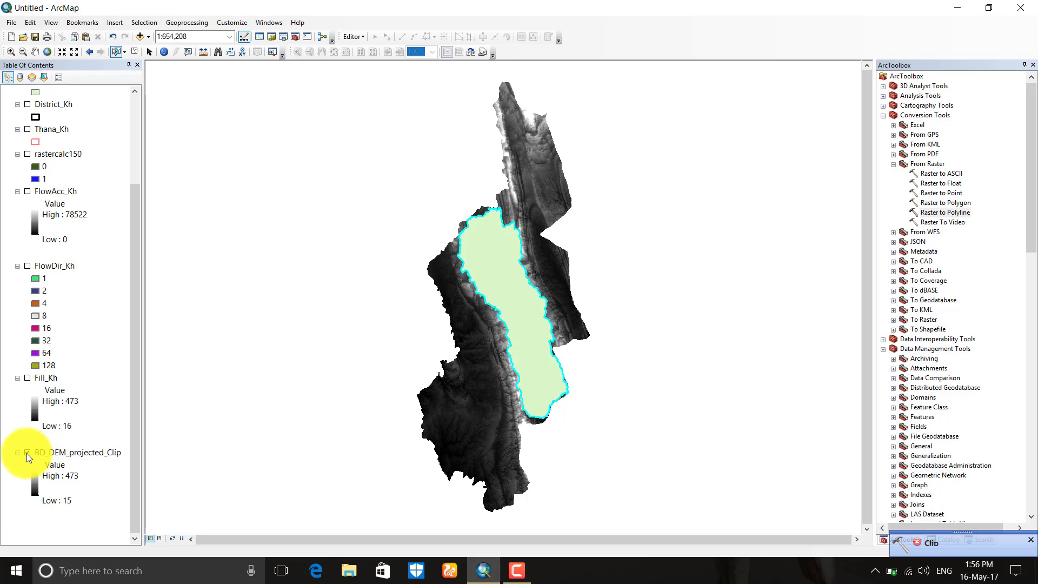
left_click(27, 454)
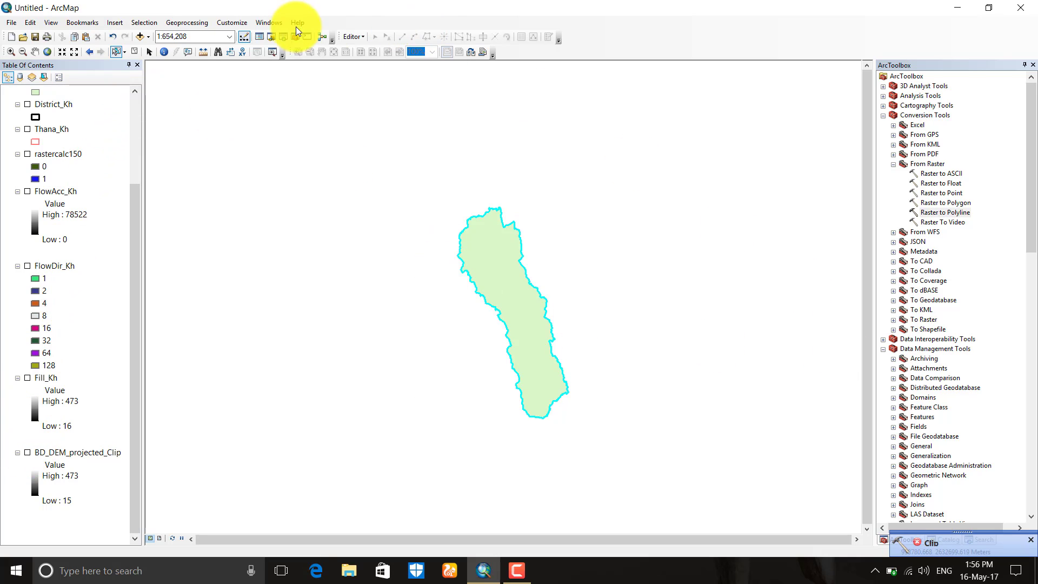
Step: Clip Stream_Ord_Polyline to the selected basin of Basin_Poly_Kh_Clip, keeping the default output in StreamOrder.gdb
left_click(191, 25)
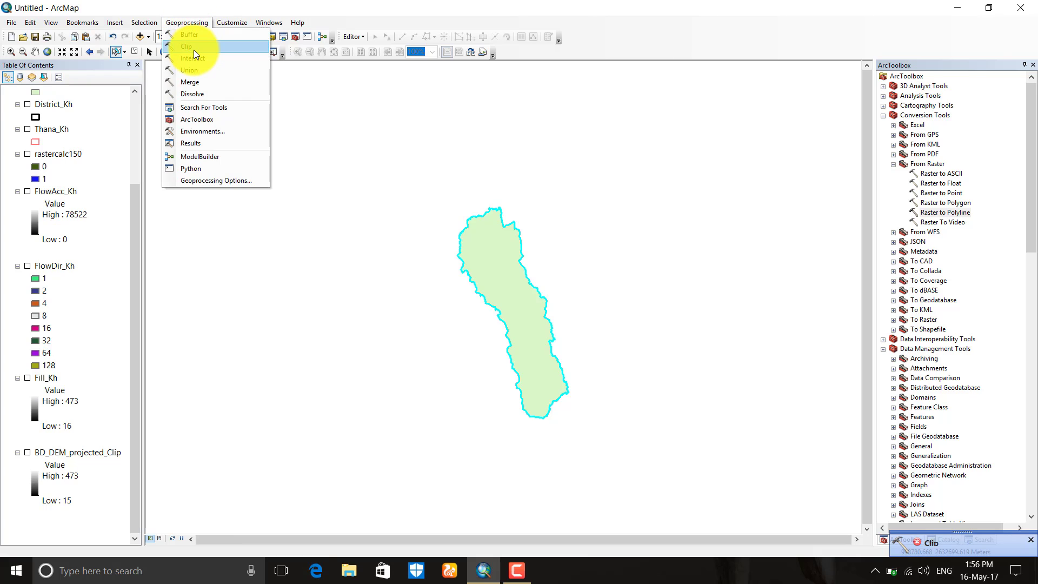
left_click(193, 48)
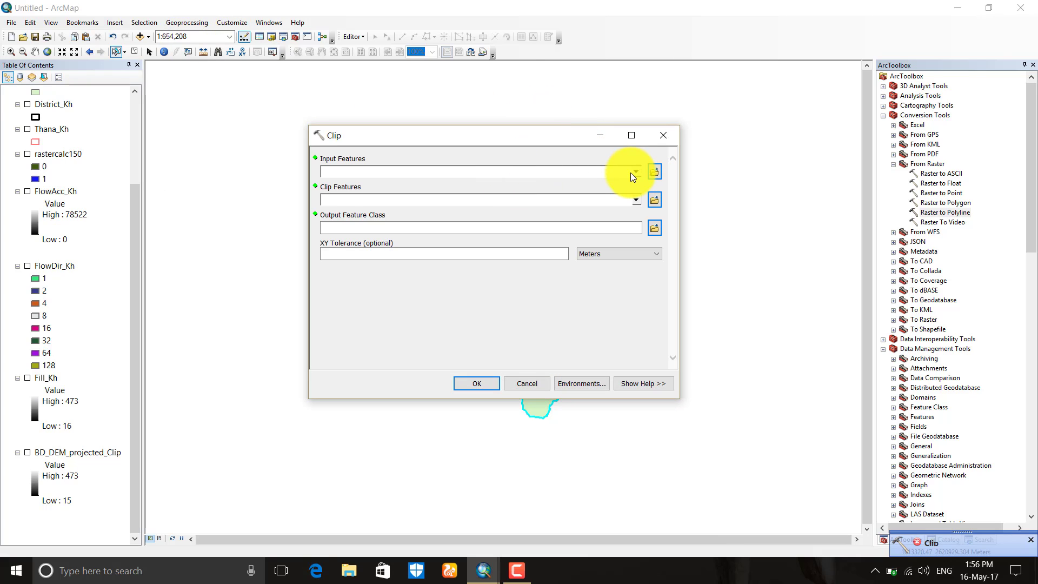
left_click(635, 173)
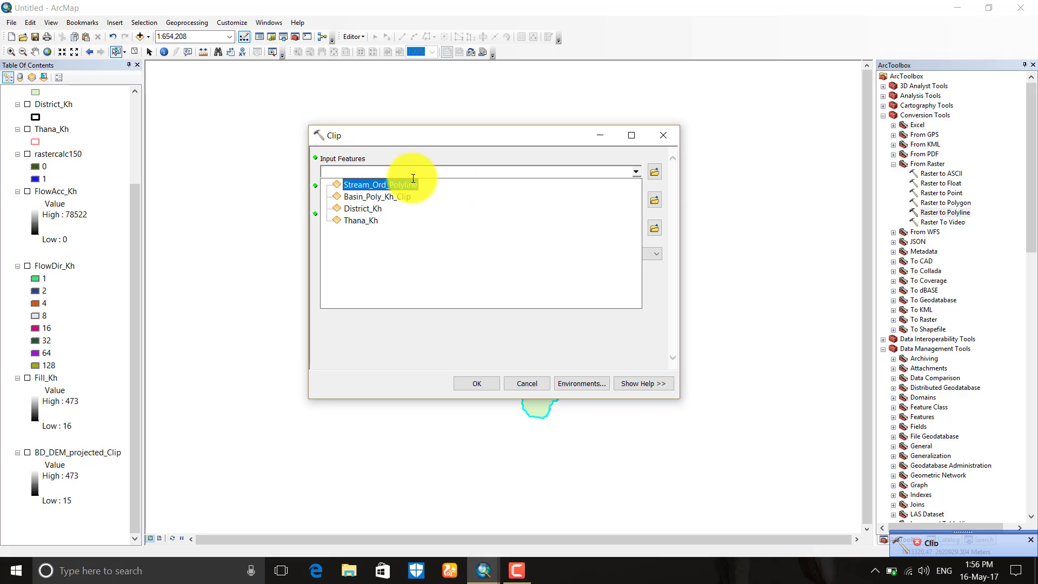
left_click(394, 186)
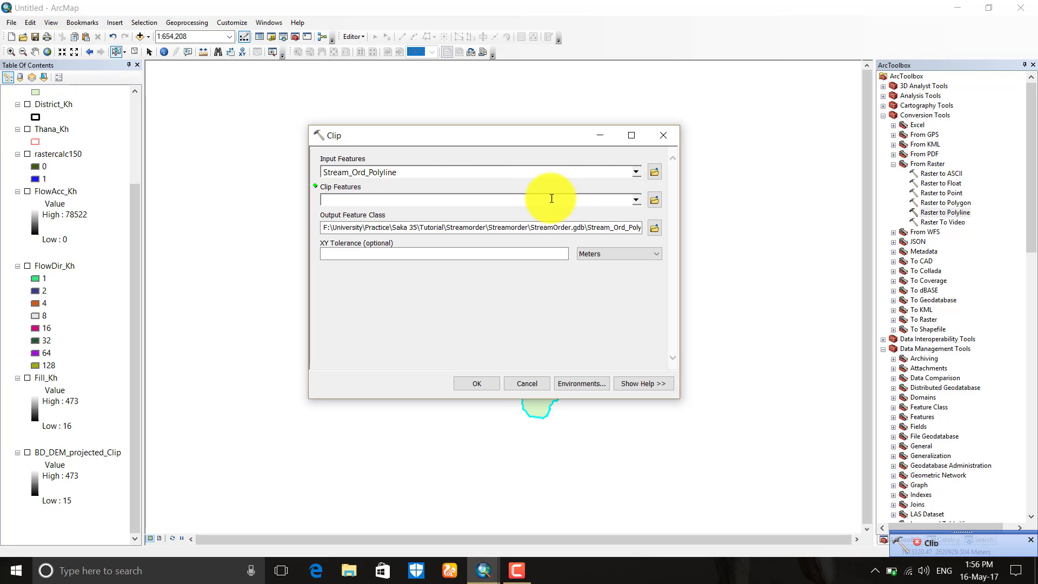
left_click(636, 201)
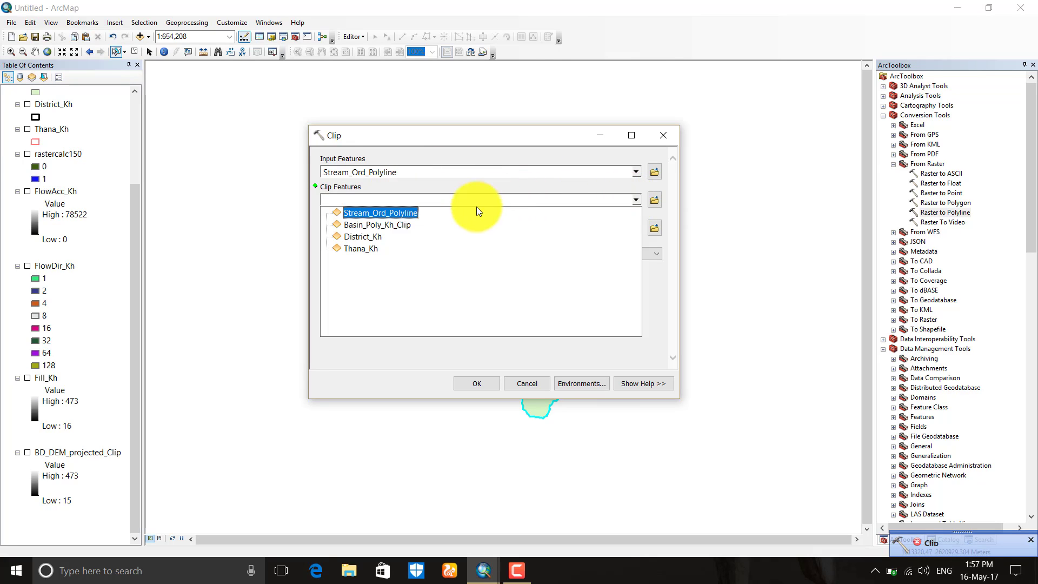
left_click(393, 225)
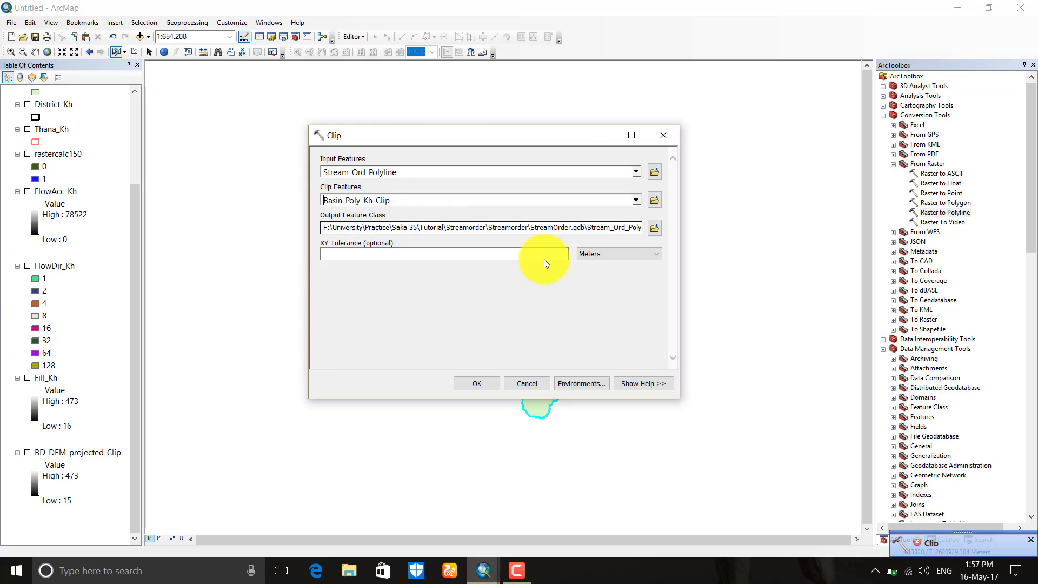
left_click(476, 383)
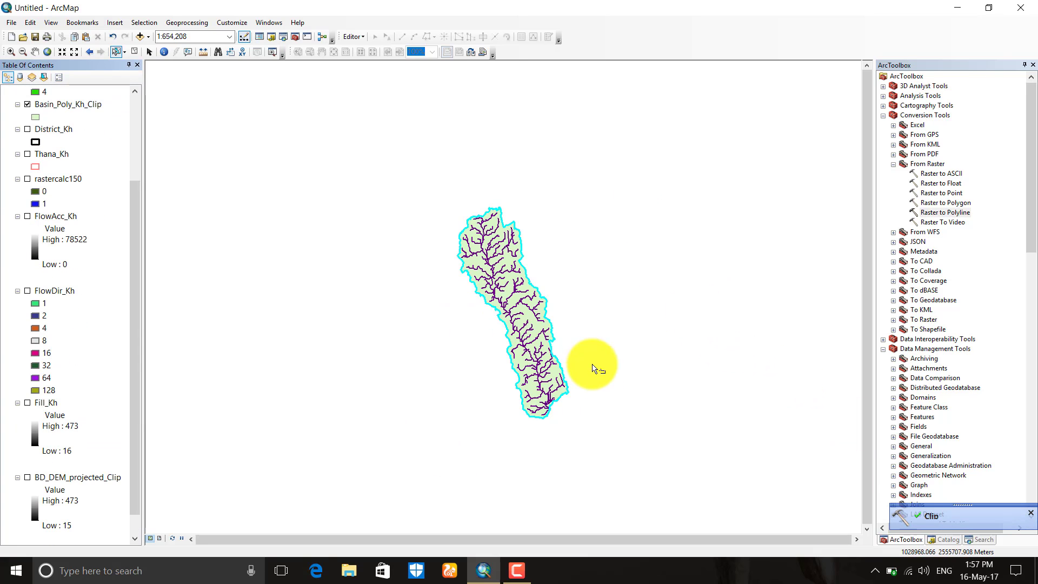
Step: Examine the clipped streams within the basin up close and compare the basin's position with the District_Kh boundary
left_click(11, 52)
left_click_drag(454, 193, 609, 430)
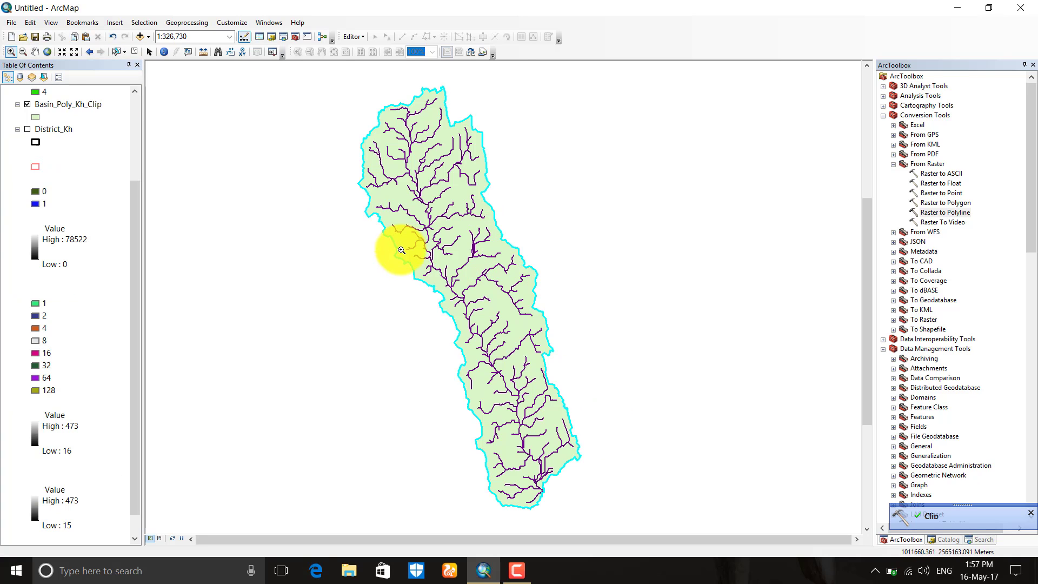
left_click_drag(320, 110, 625, 549)
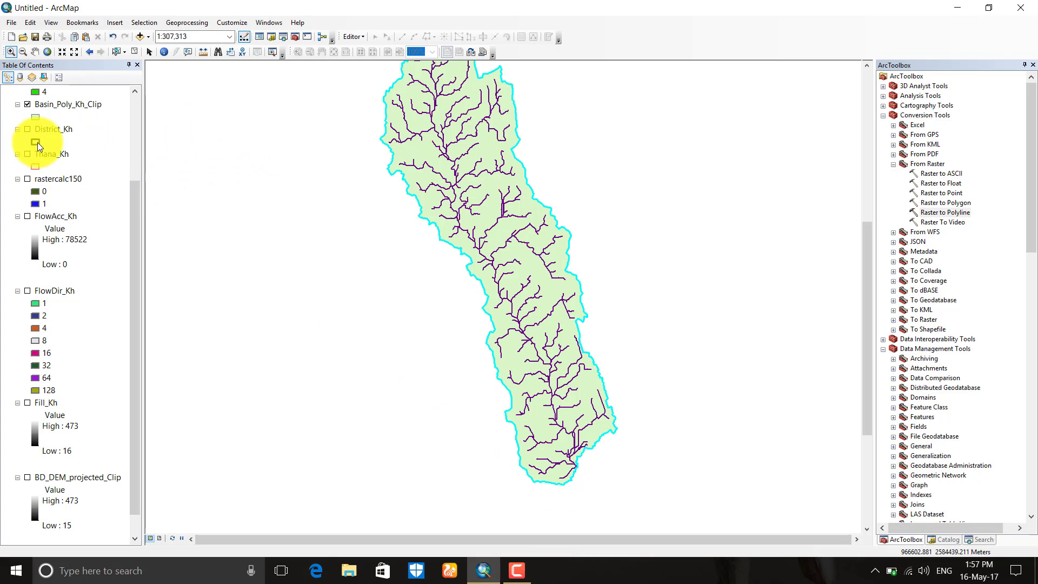
scroll(56, 168, "down", 1)
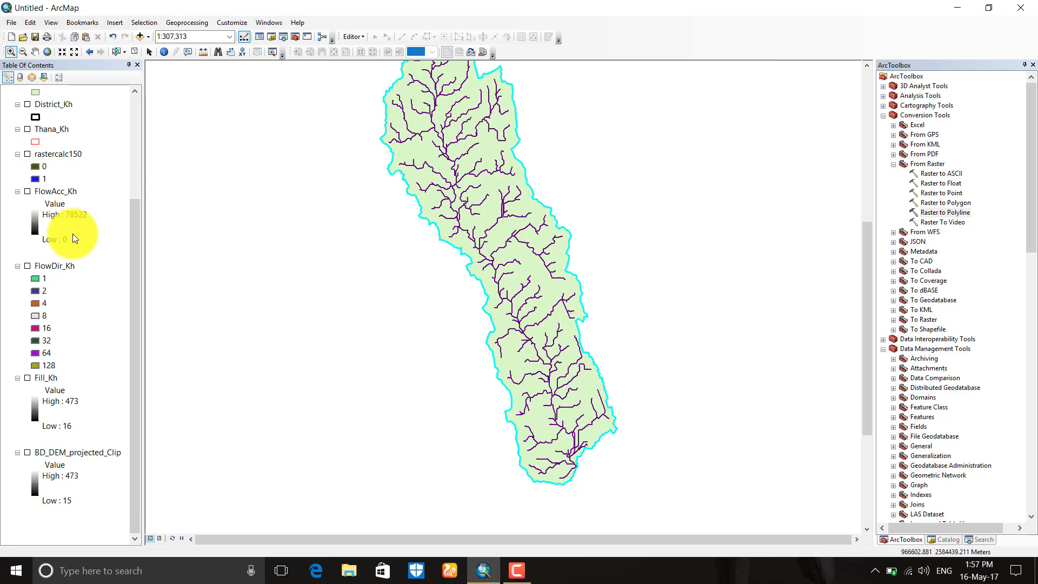
scroll(65, 196, "up", 5)
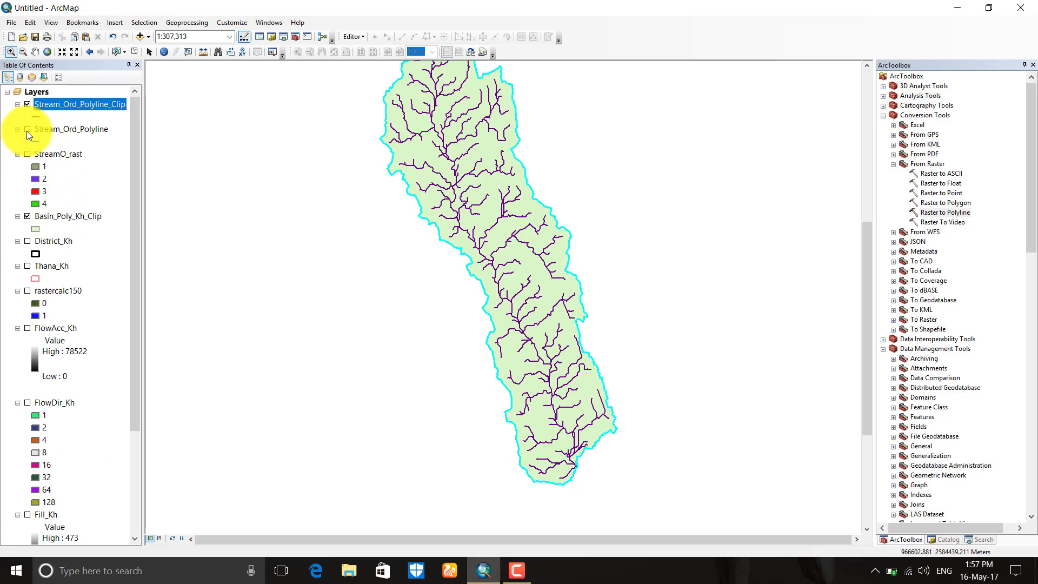
left_click(27, 241)
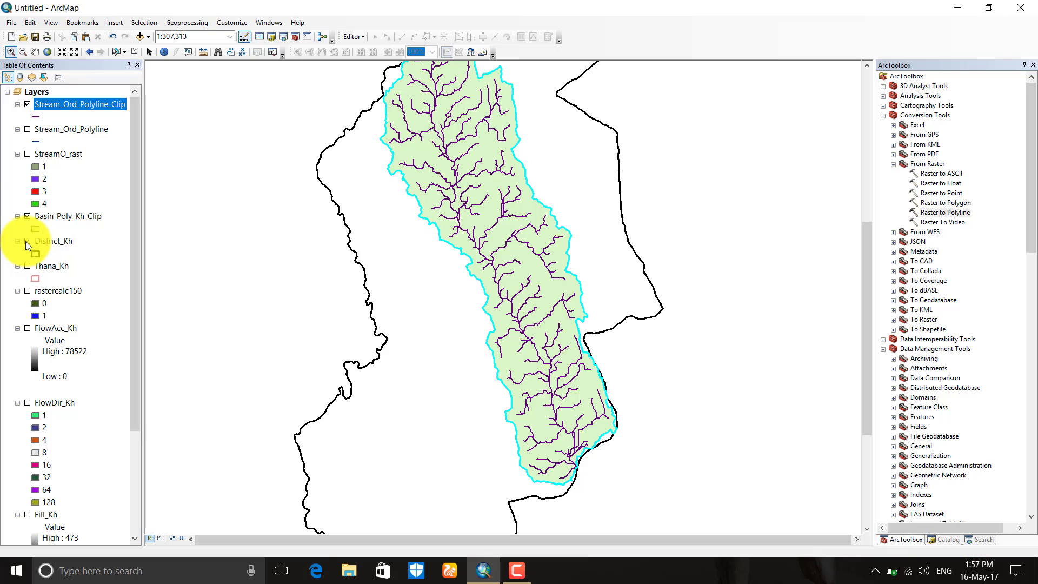
left_click(27, 241)
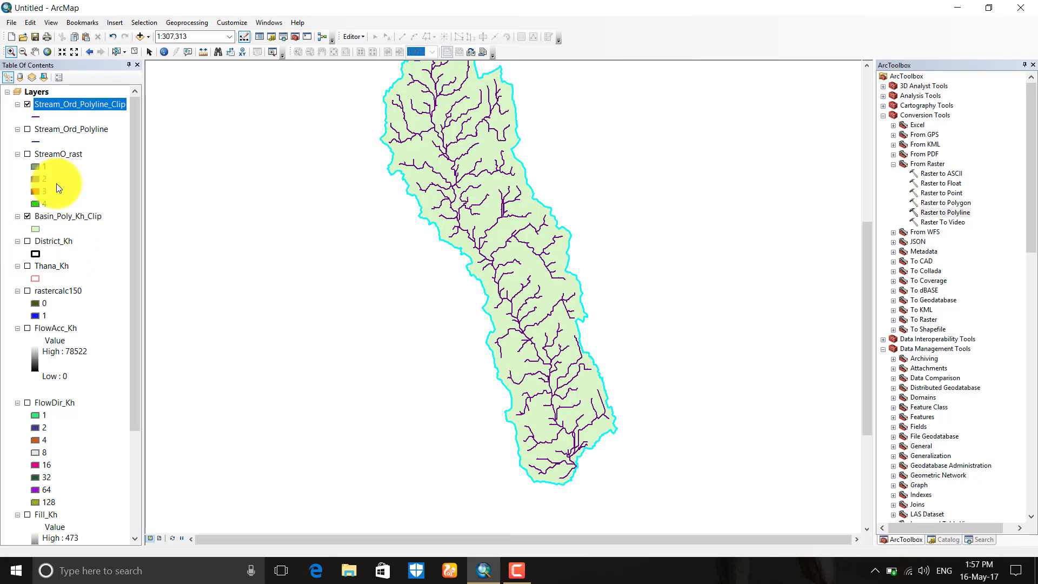
Step: Clear the basin selection and give the Basin_Poly_Kh_Clip polygons a black outline with a width of 1.5
left_click(135, 52)
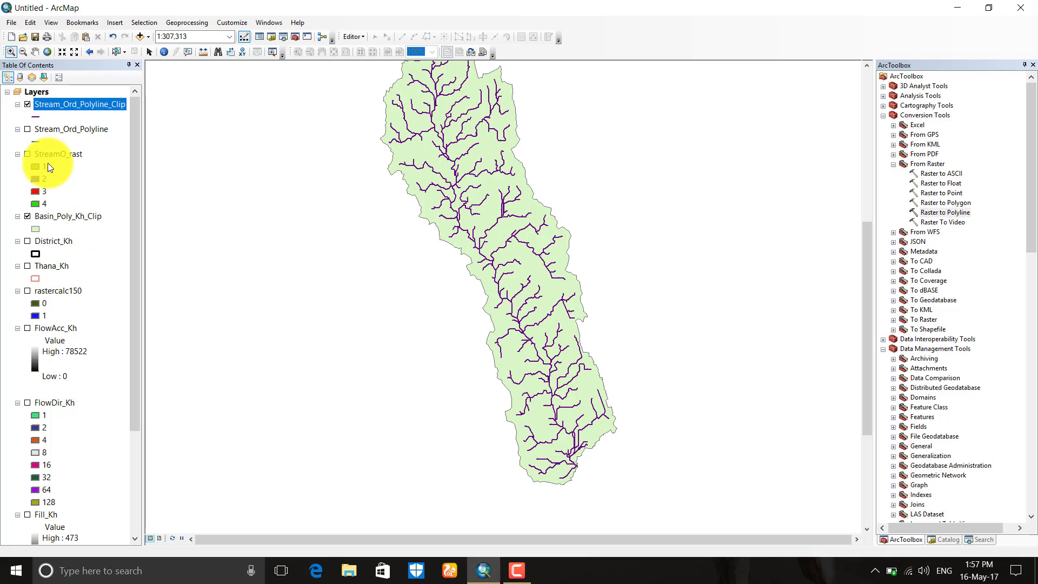
double_click(34, 229)
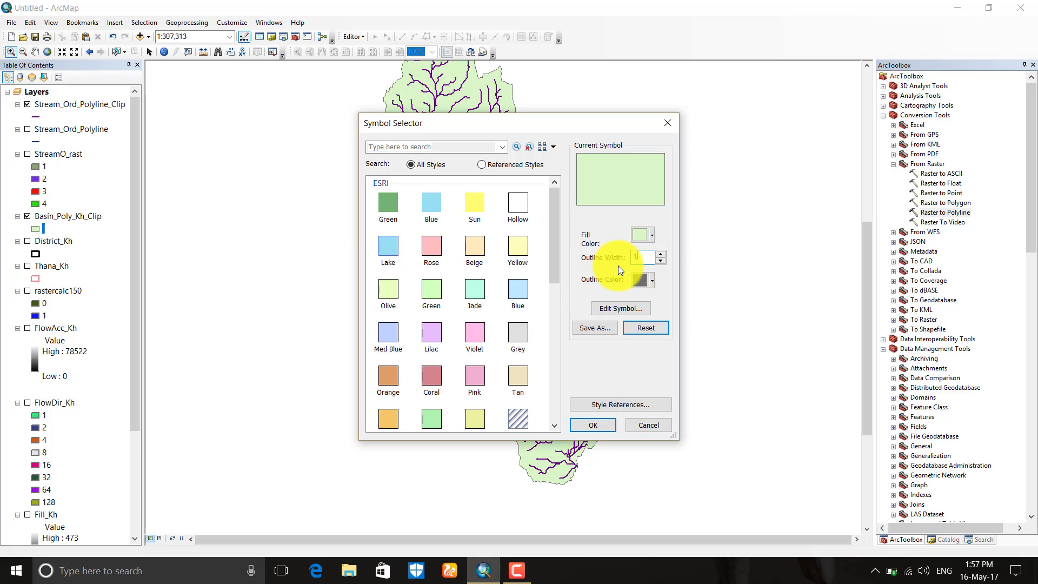
type("1.5")
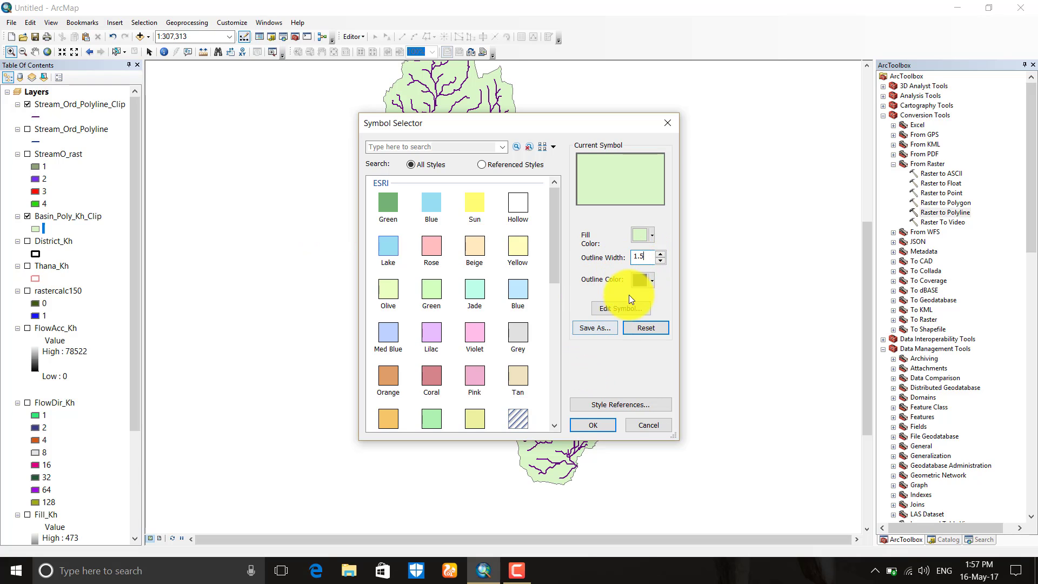
left_click(651, 284)
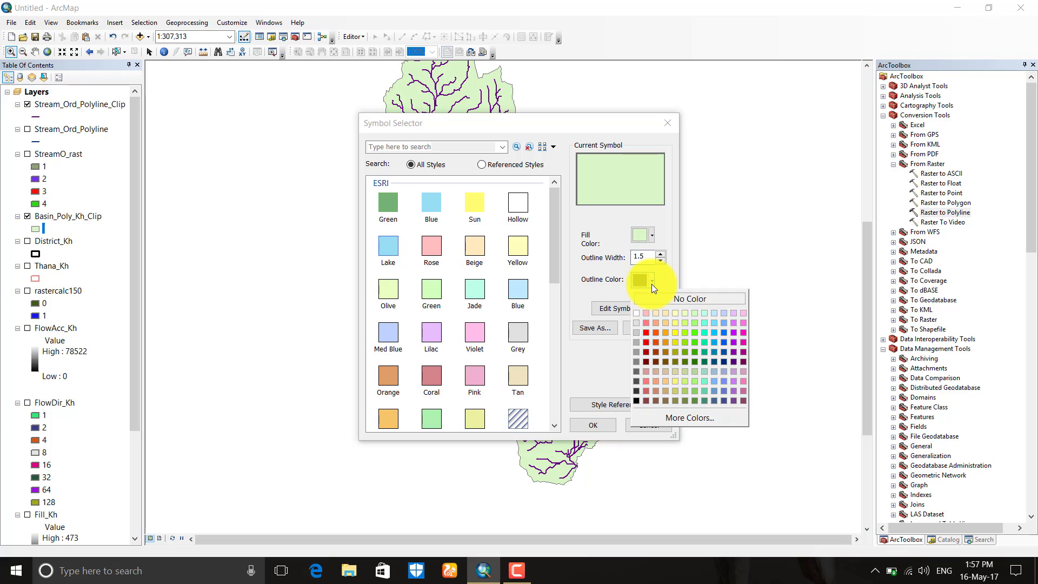
left_click(636, 398)
left_click(599, 422)
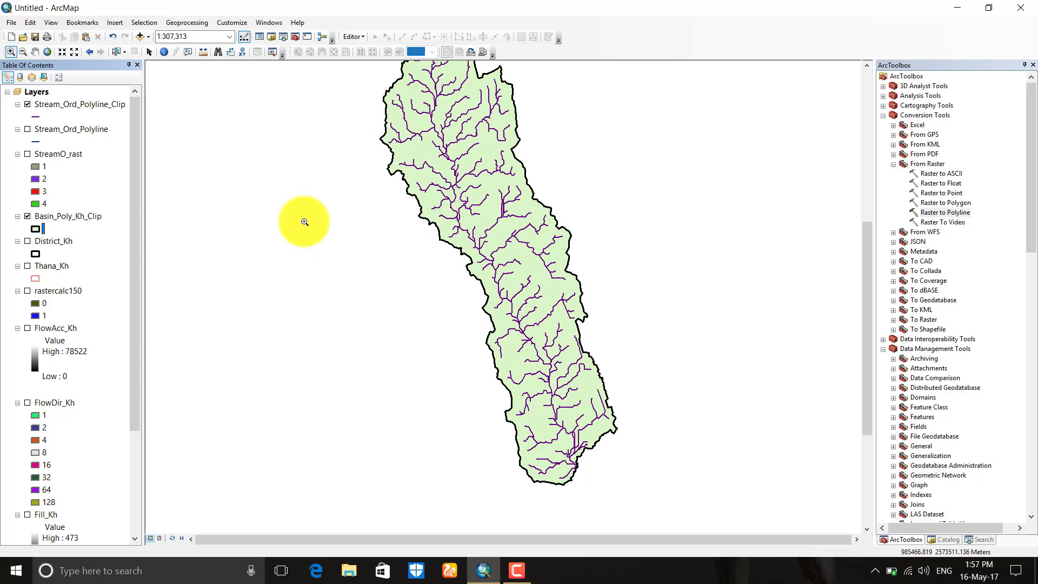
Step: Remove the District_Kh, Thana_Kh and rastercalc150 layers from the map
right_click(56, 243)
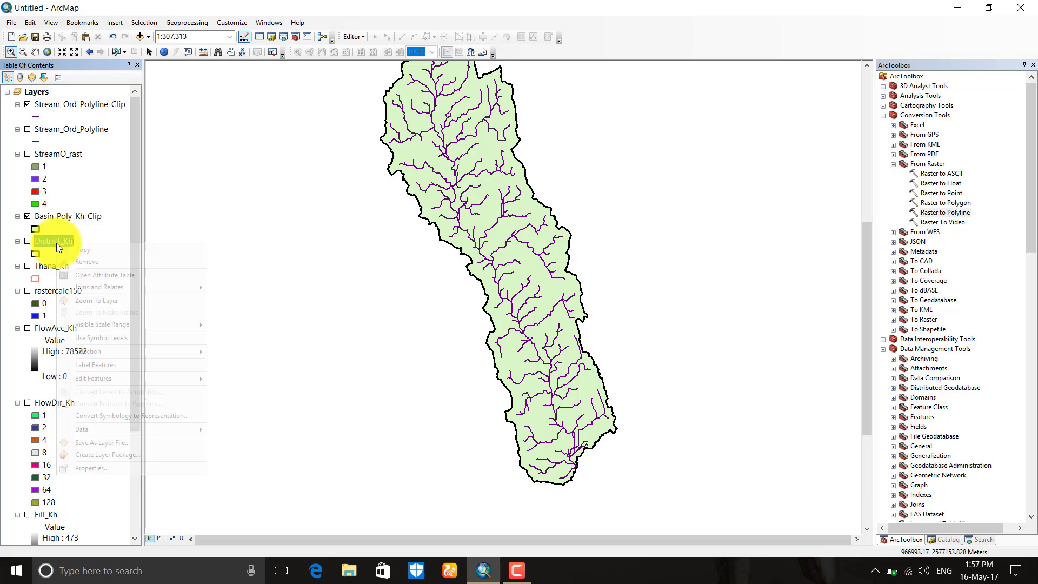
left_click(75, 262)
right_click(53, 243)
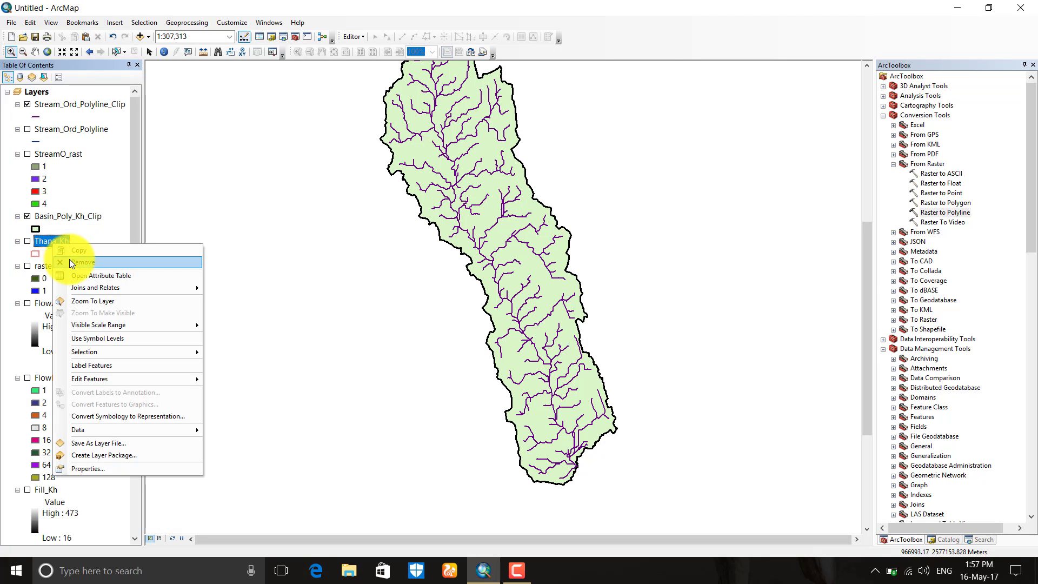
left_click(69, 262)
right_click(57, 238)
left_click(74, 260)
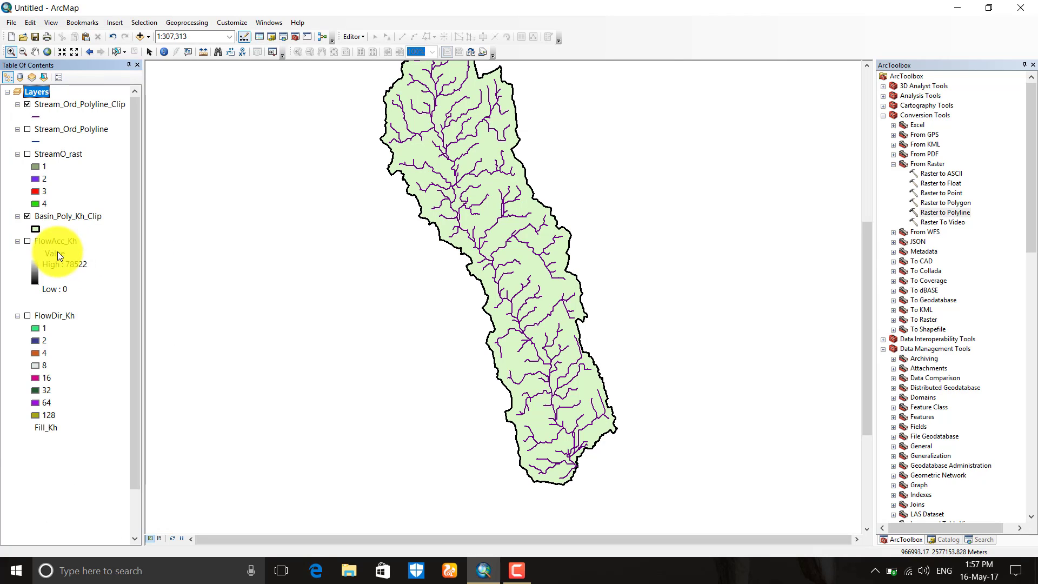
Step: Remove the FlowAcc_Kh, FlowDir_Kh, Fill_Kh and BD_DEM_projected_Clip layers from the map
right_click(56, 241)
left_click(71, 259)
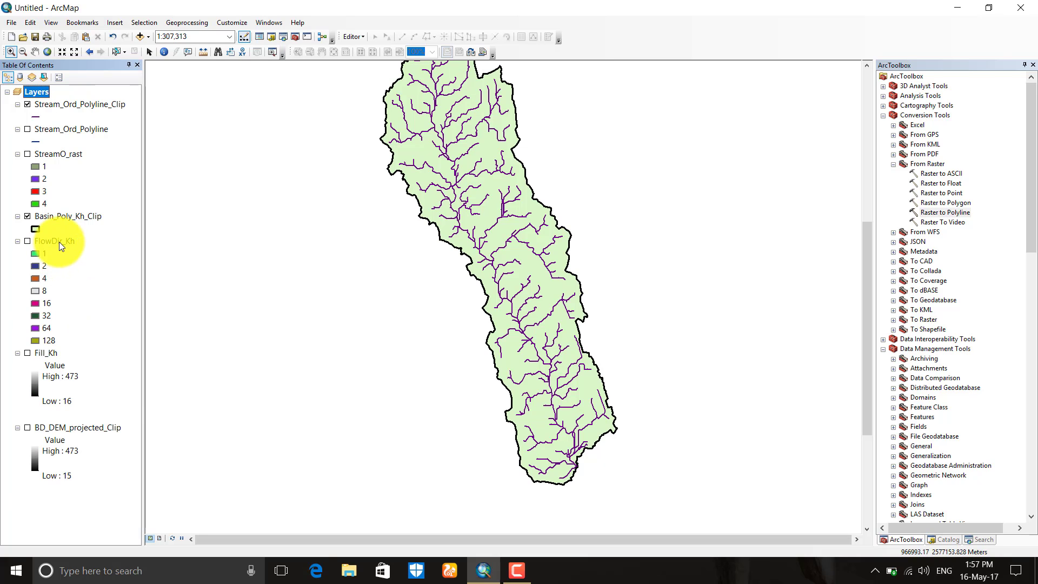
right_click(60, 242)
left_click(77, 259)
right_click(56, 239)
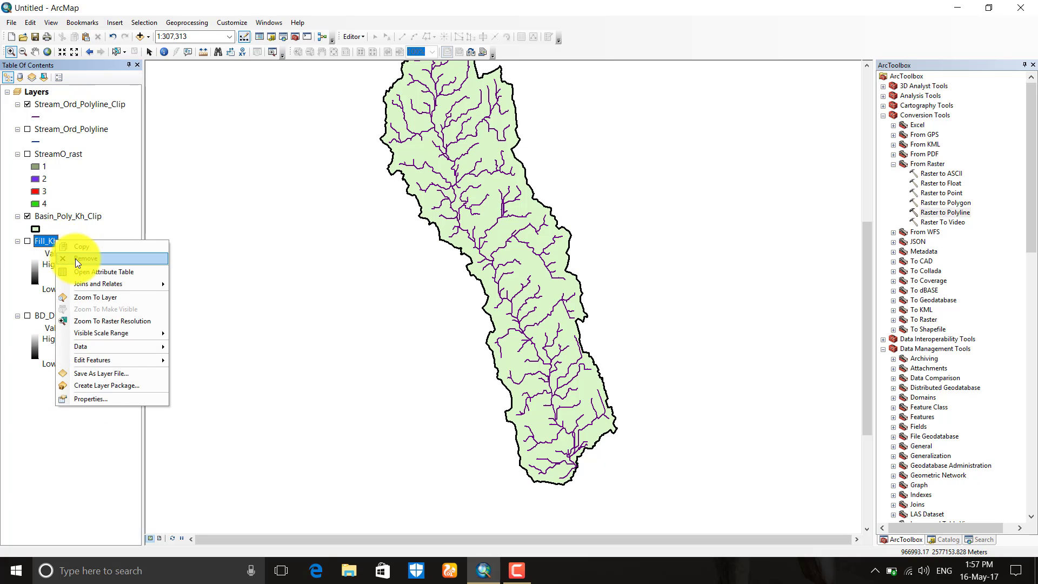
left_click(76, 258)
right_click(54, 244)
left_click(75, 259)
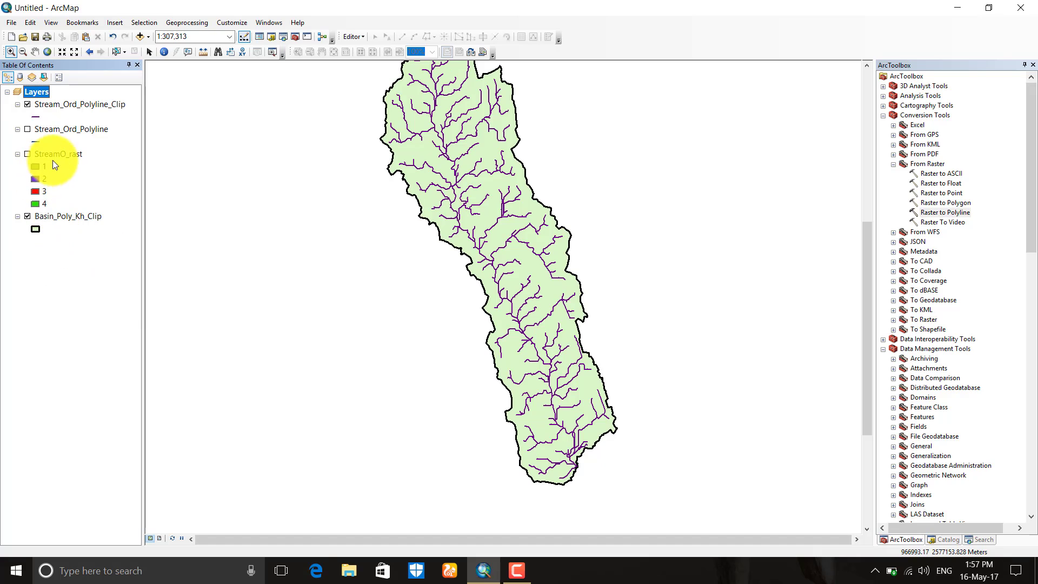
Step: Remove the StreamO_rast and Stream_Ord_Polyline layers and show the full extent of the remaining layers
right_click(58, 154)
left_click(69, 171)
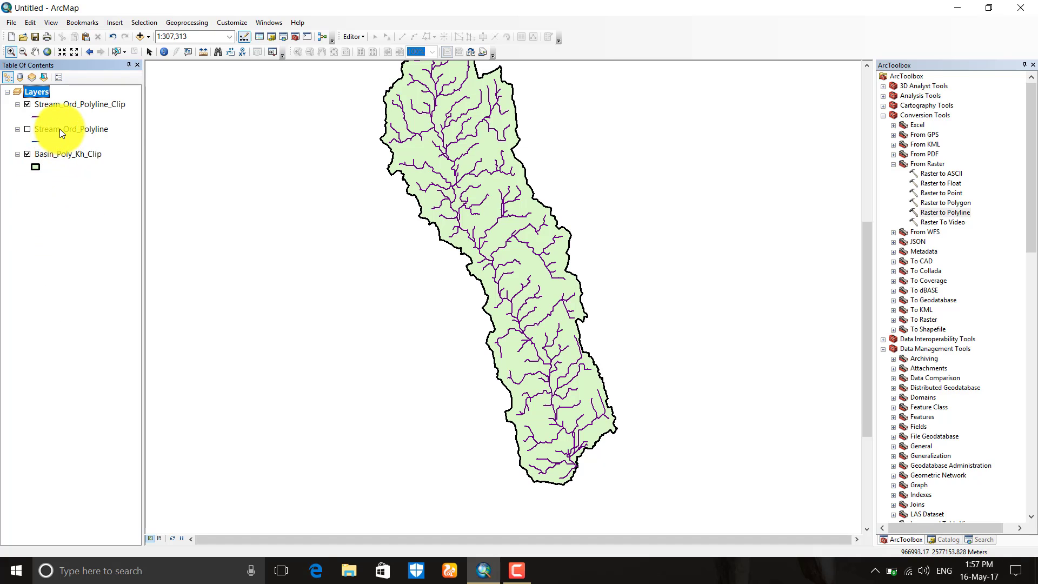
right_click(60, 129)
left_click(71, 144)
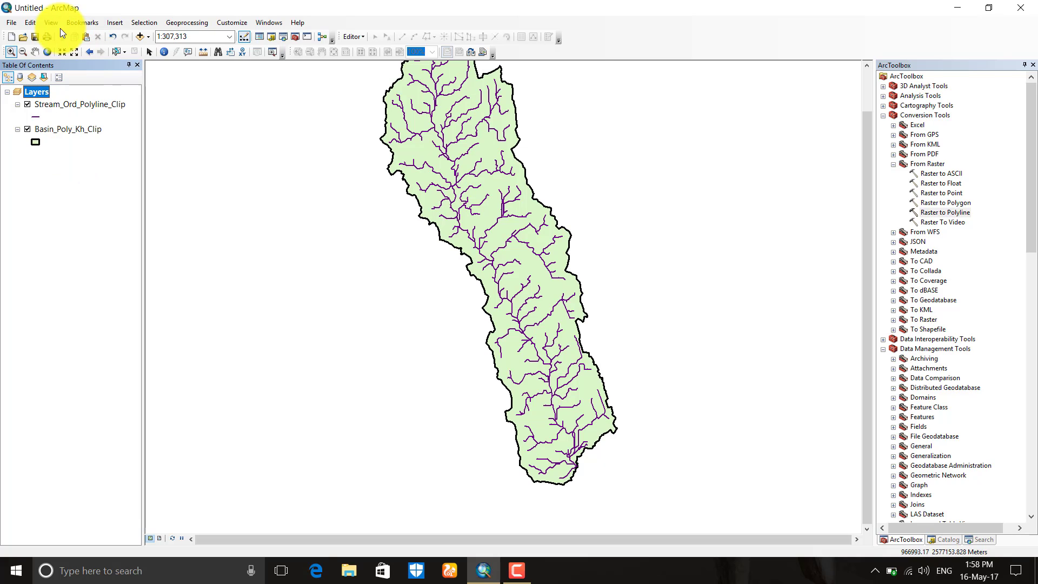
left_click(45, 49)
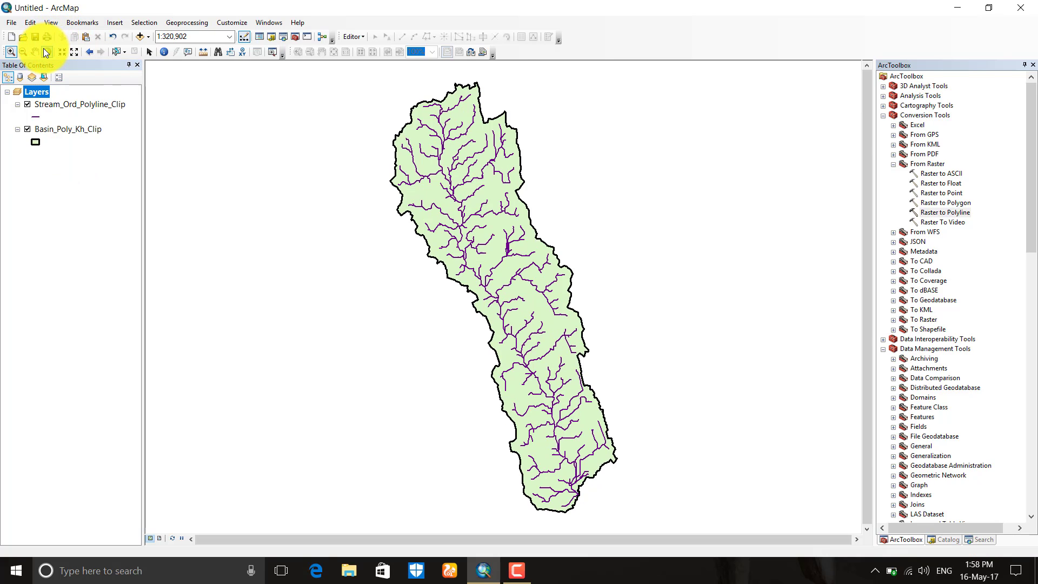
Step: Turn on labels for the Stream_Ord_Polyline_Clip features, using grid_code as the label field
right_click(56, 103)
left_click(109, 329)
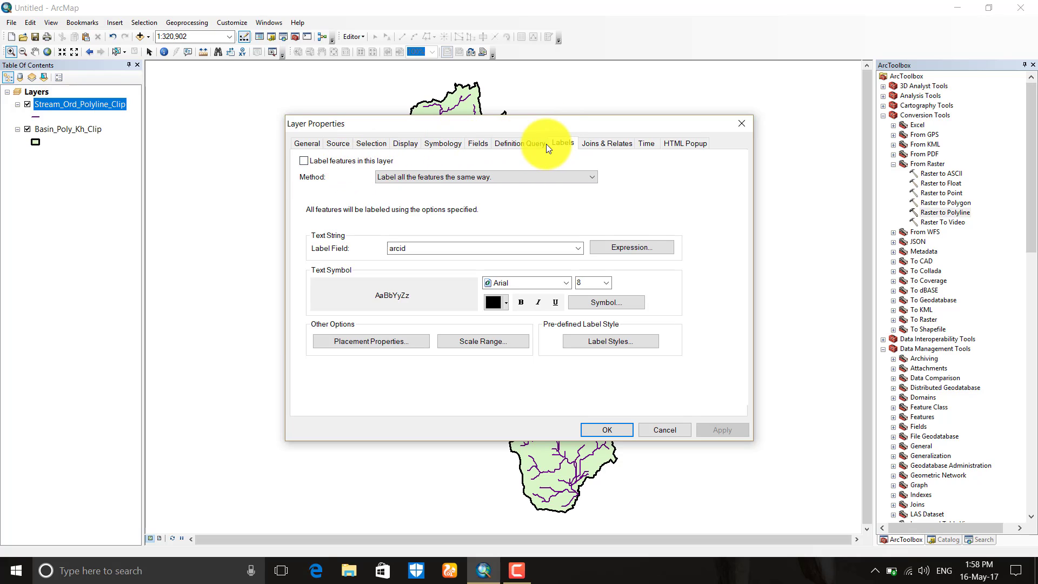
left_click(320, 160)
left_click(432, 249)
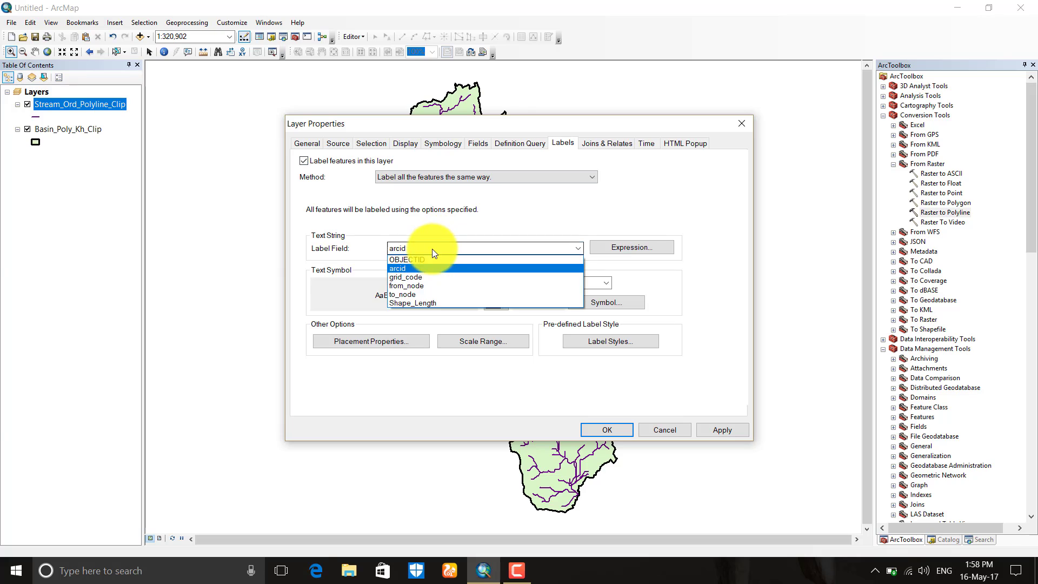
left_click(416, 277)
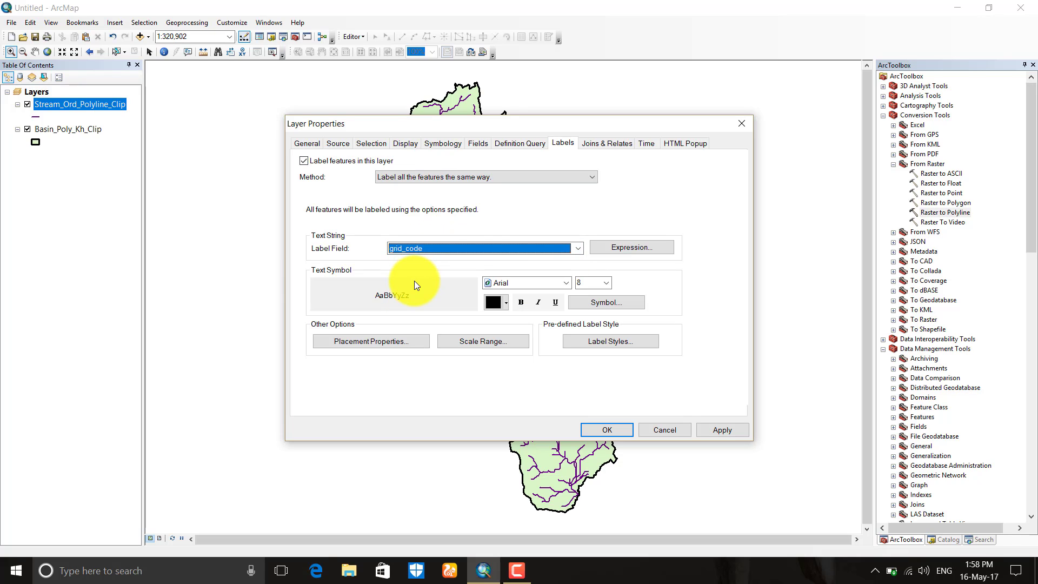
Step: Set the stream label font to bold Times New Roman and apply the labels
left_click(519, 284)
key("t")
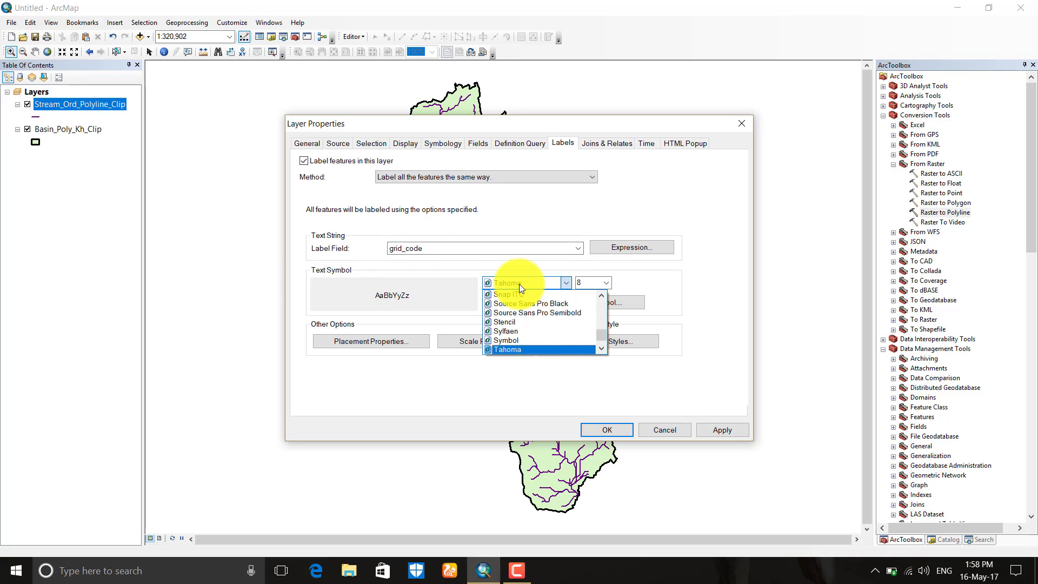
scroll(540, 332, "down", 1)
left_click(540, 339)
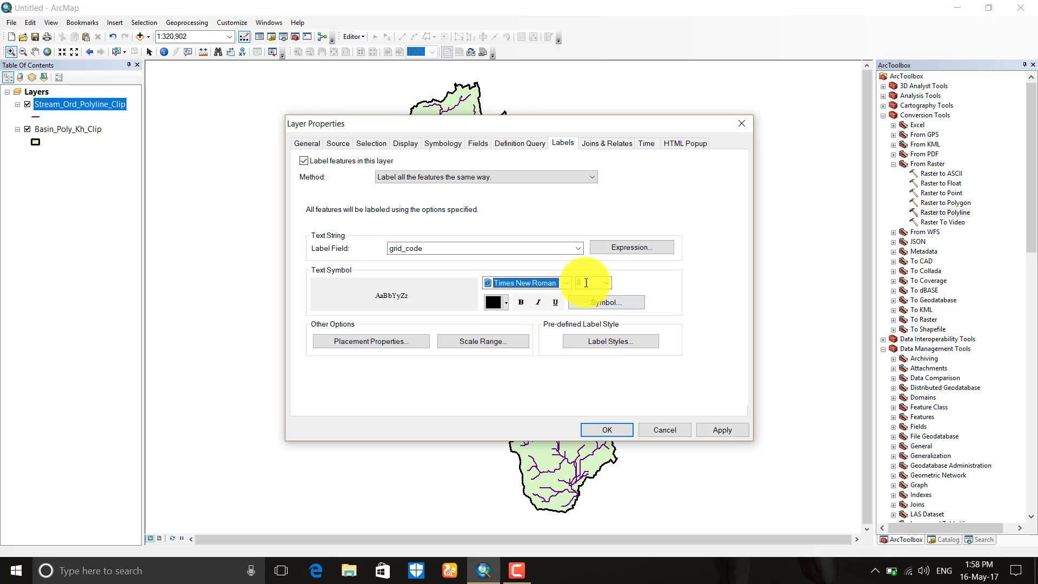
left_click(523, 304)
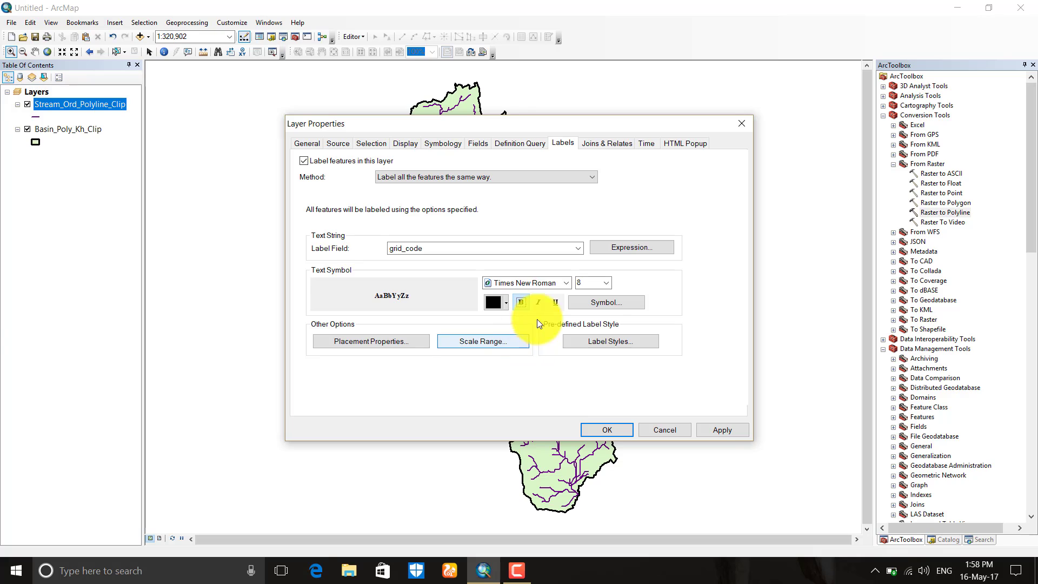
left_click(716, 430)
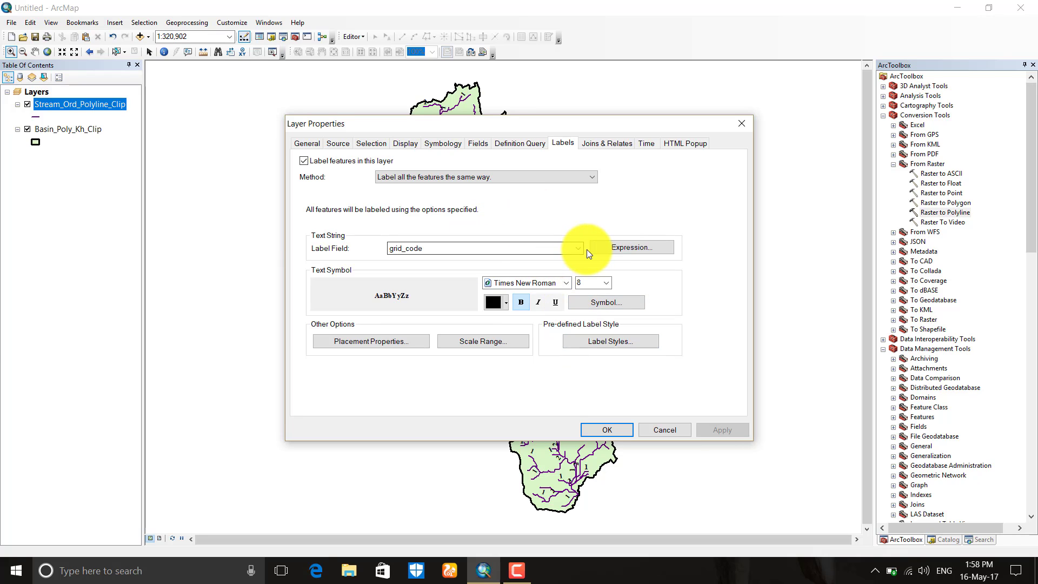
Step: Symbolize the clipped streams with graduated colors based on the grid_code value
left_click(452, 141)
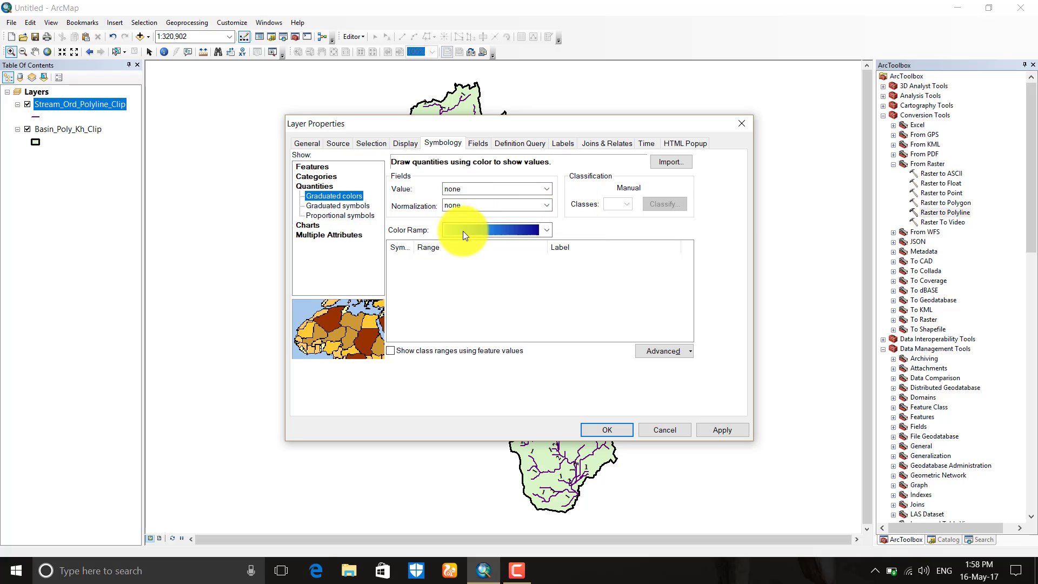
left_click(543, 192)
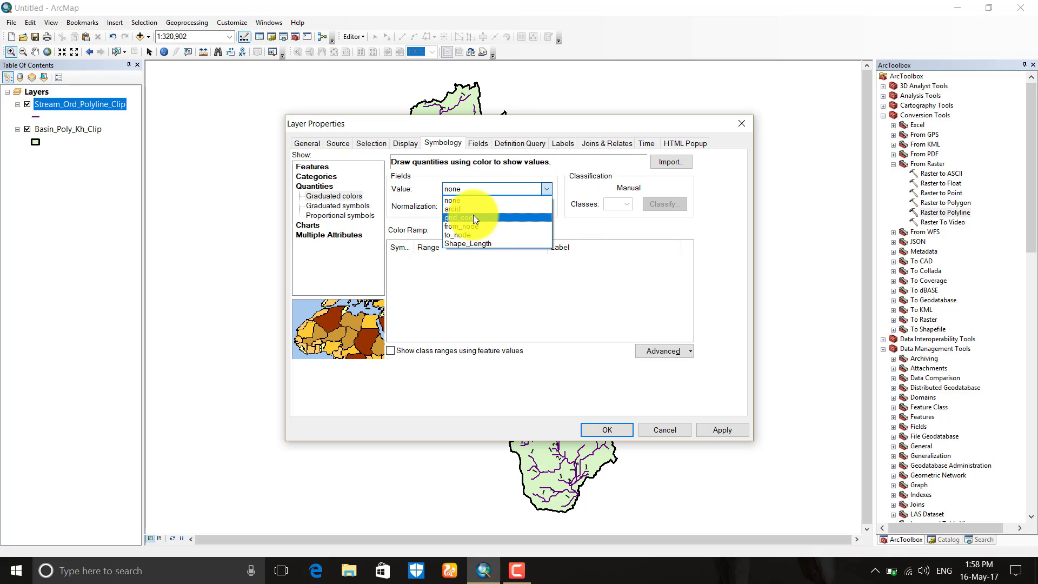
left_click(473, 215)
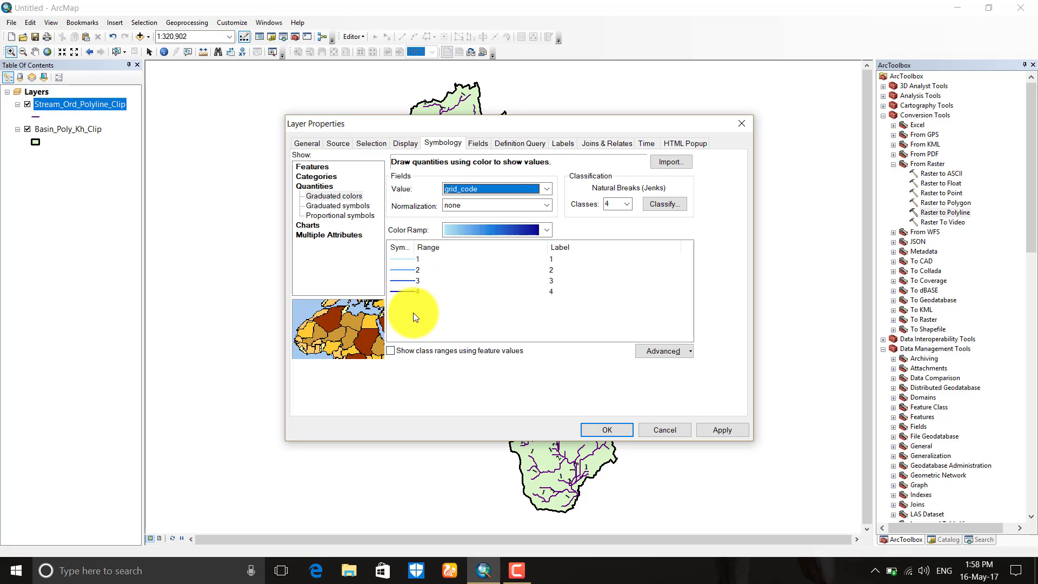
Step: Give the class 4 streams the River line symbol with a width of 2
double_click(397, 292)
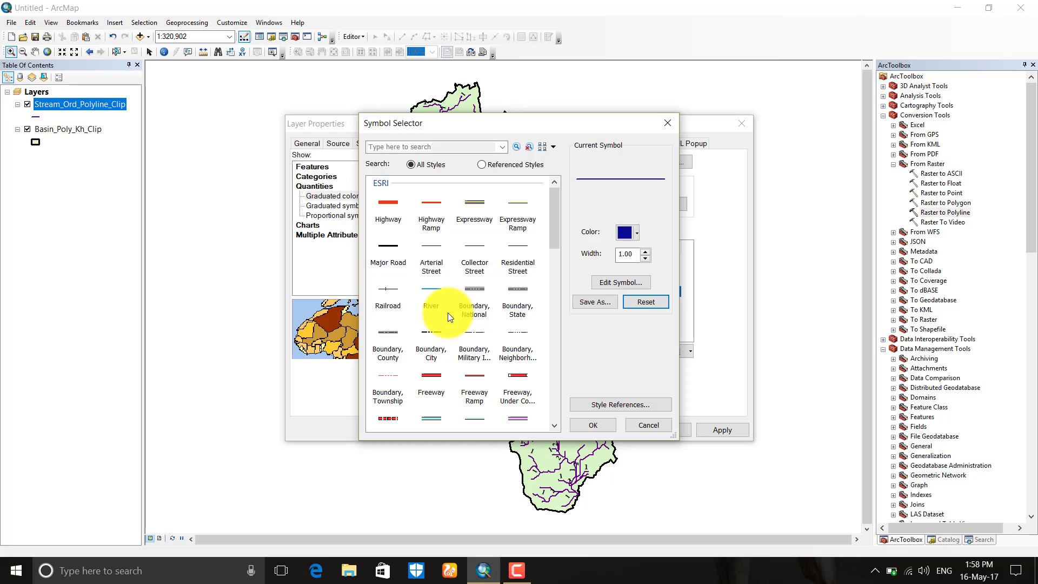
left_click(424, 305)
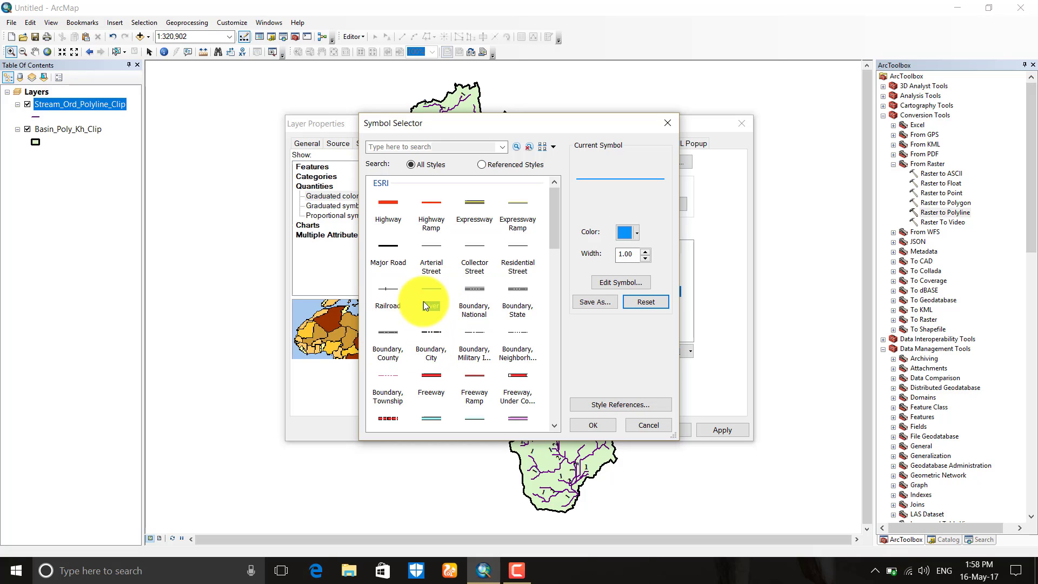
double_click(639, 253)
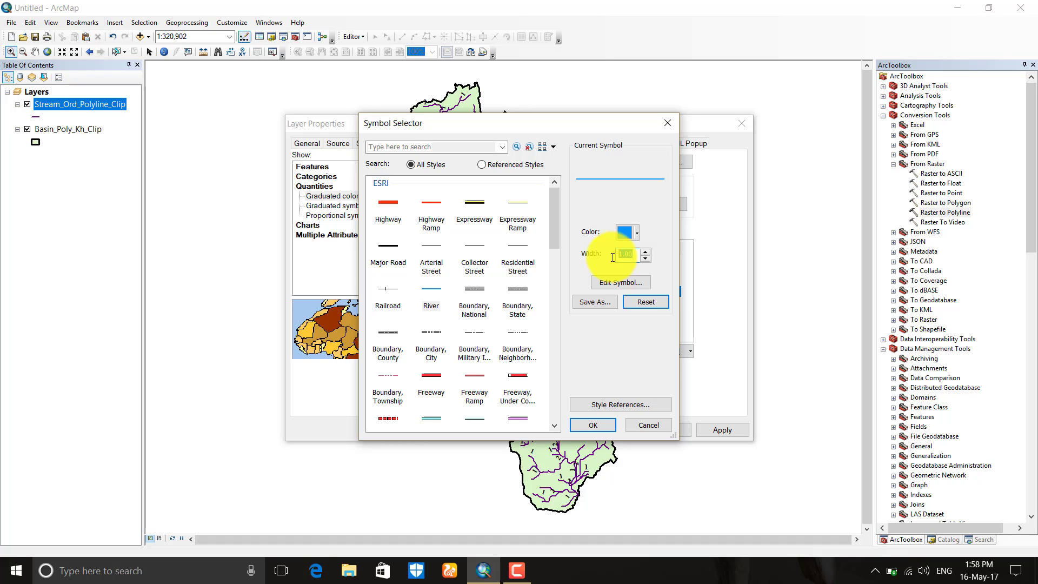
type("2")
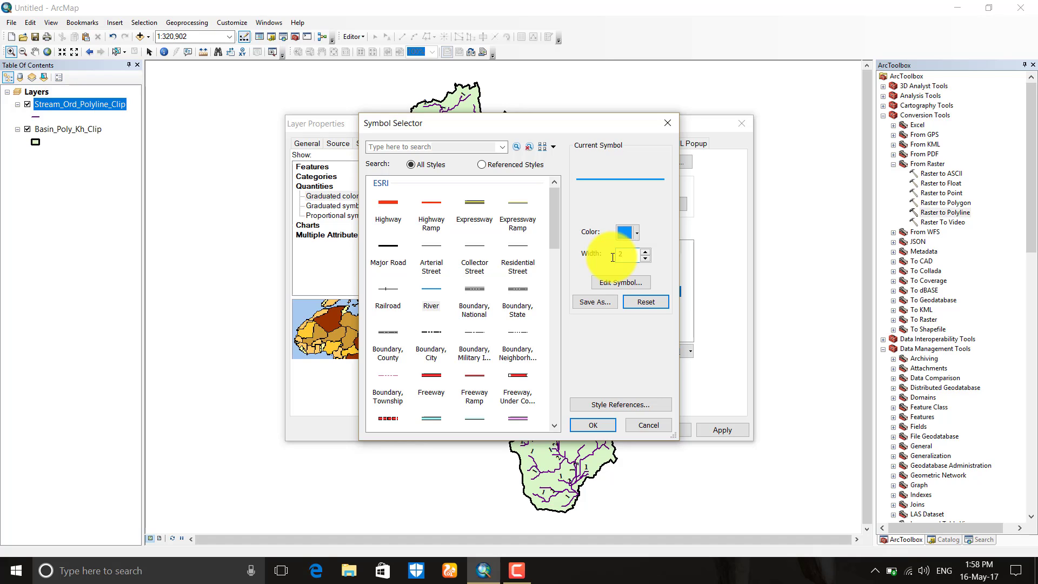
left_click(595, 425)
Step: Give the class 3 streams the River line symbol with a width of 1.5
double_click(404, 280)
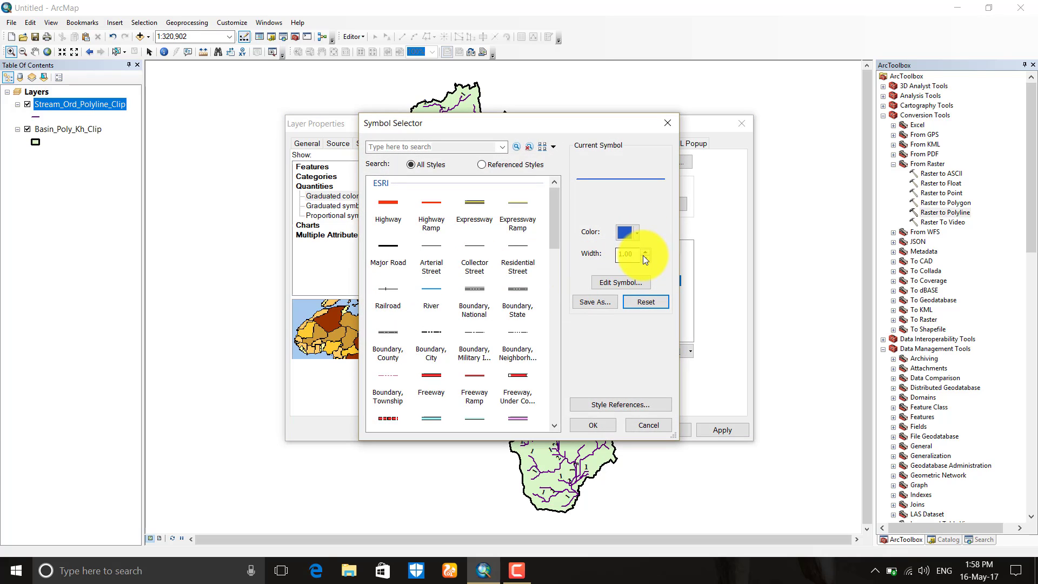
left_click(433, 292)
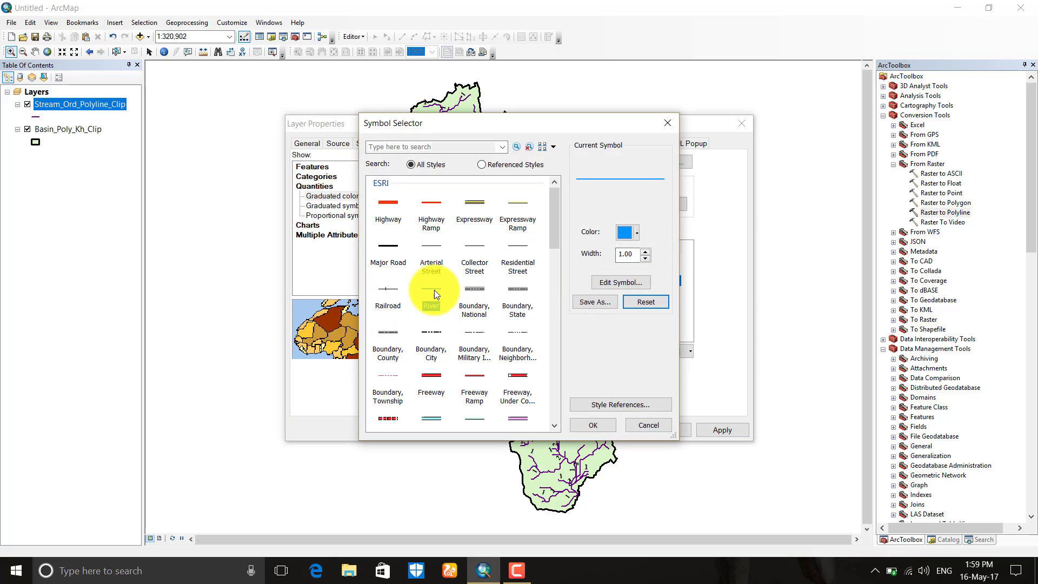
left_click_drag(634, 255, 606, 255)
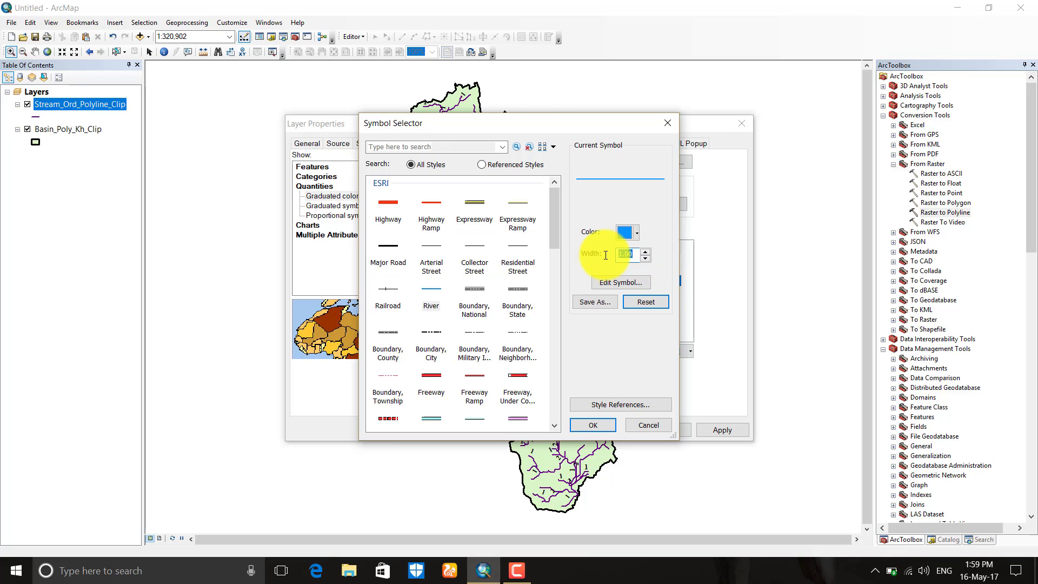
type("1.5")
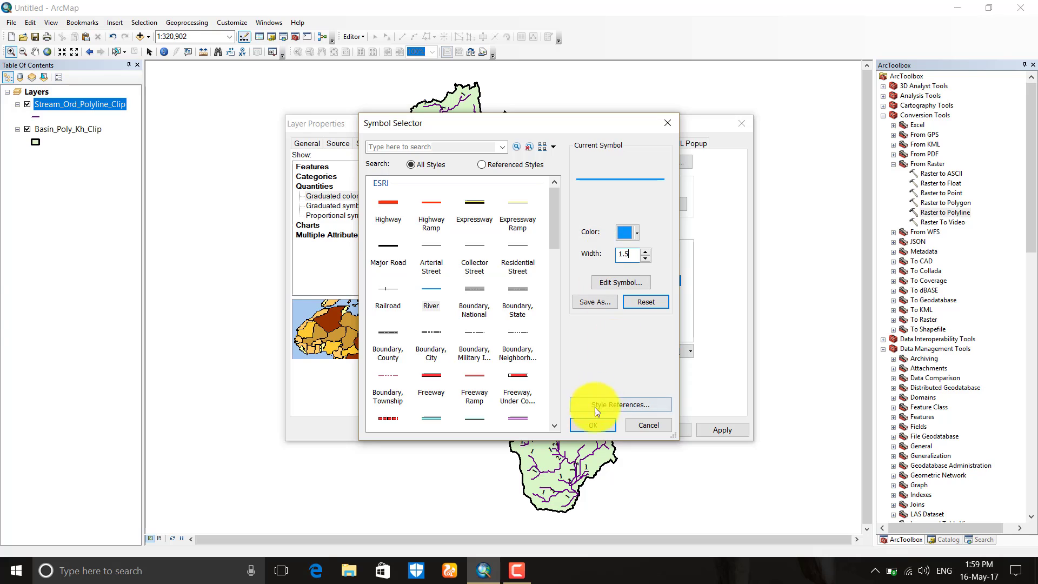
left_click(592, 424)
Step: Give the class 2 streams the River line symbol, keeping its width of 1.00
left_click(413, 270)
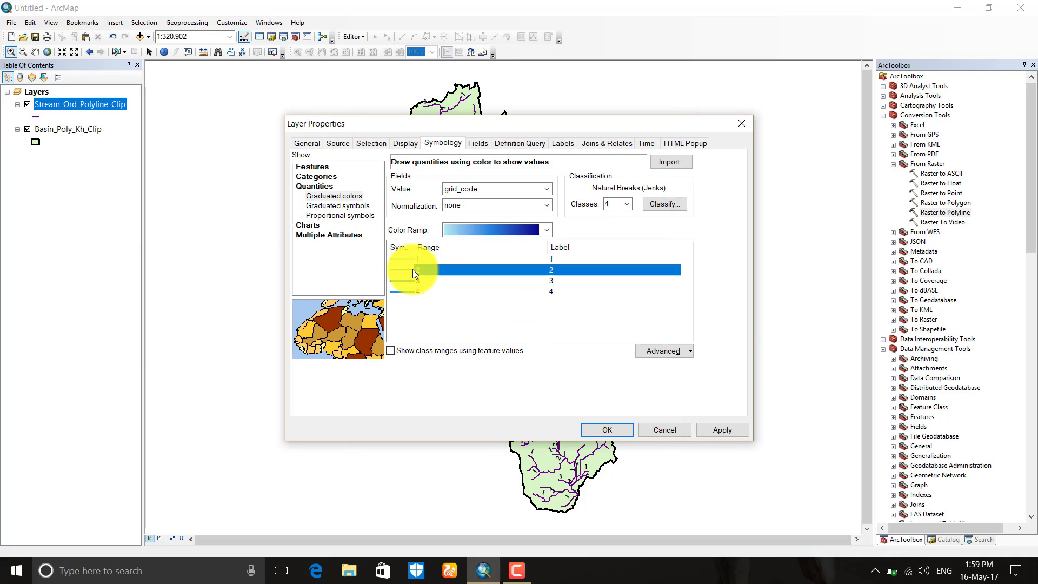
double_click(413, 269)
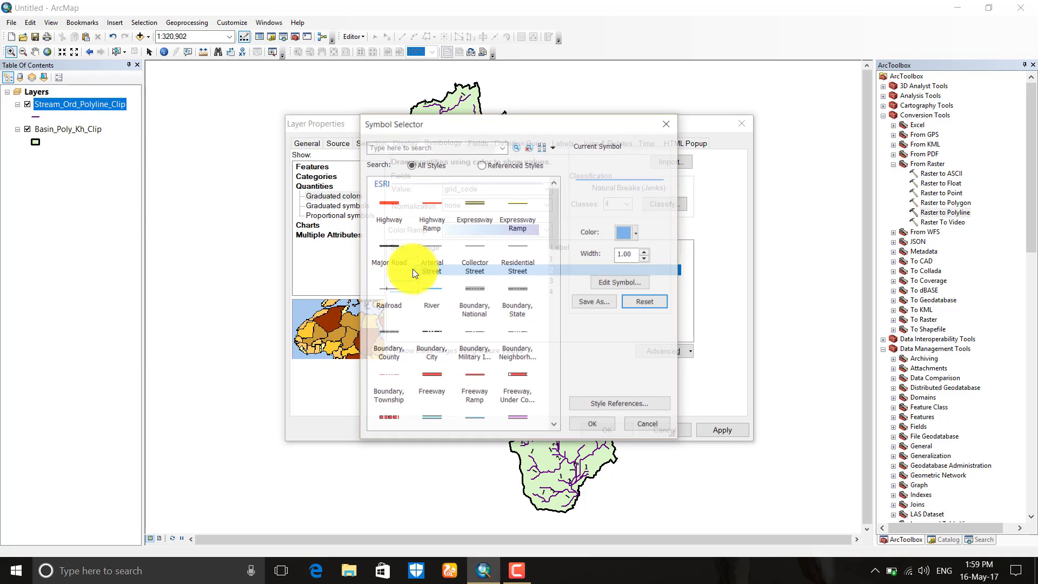
left_click(439, 287)
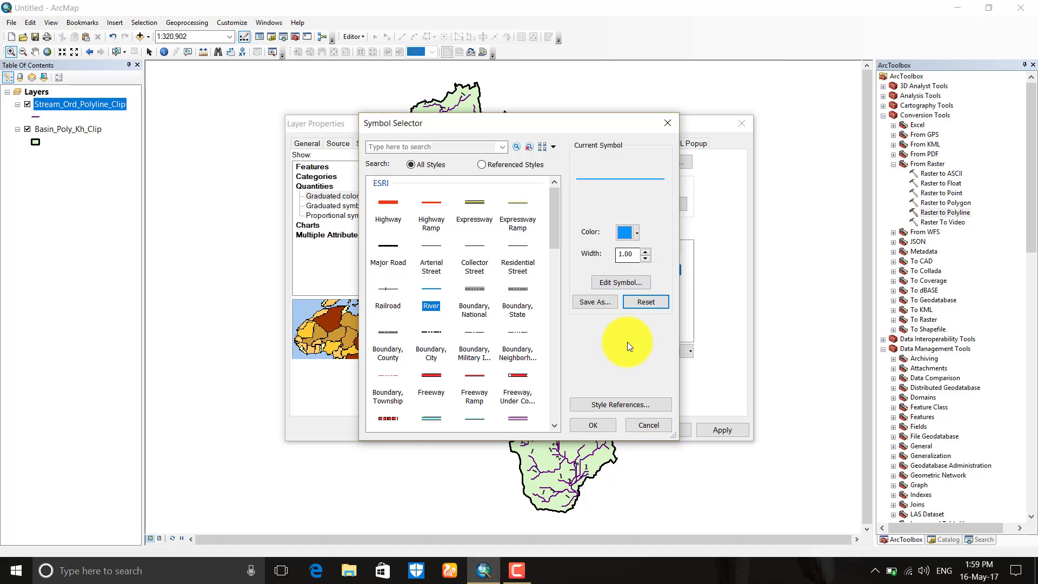
left_click(605, 421)
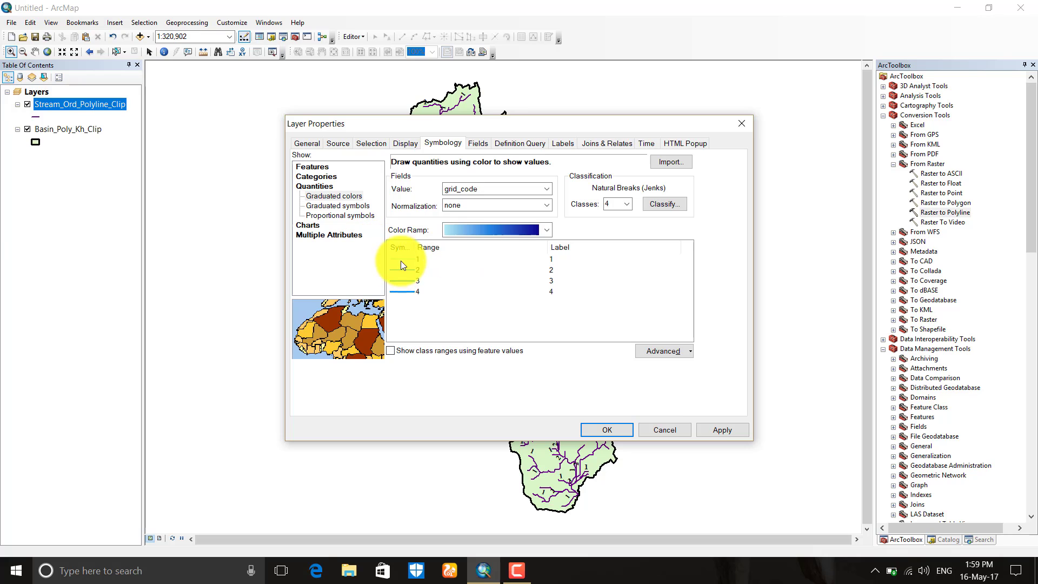
Step: Give the class 1 streams the River line symbol with a width of .5 and apply the symbology to the layer
left_click(442, 260)
double_click(403, 258)
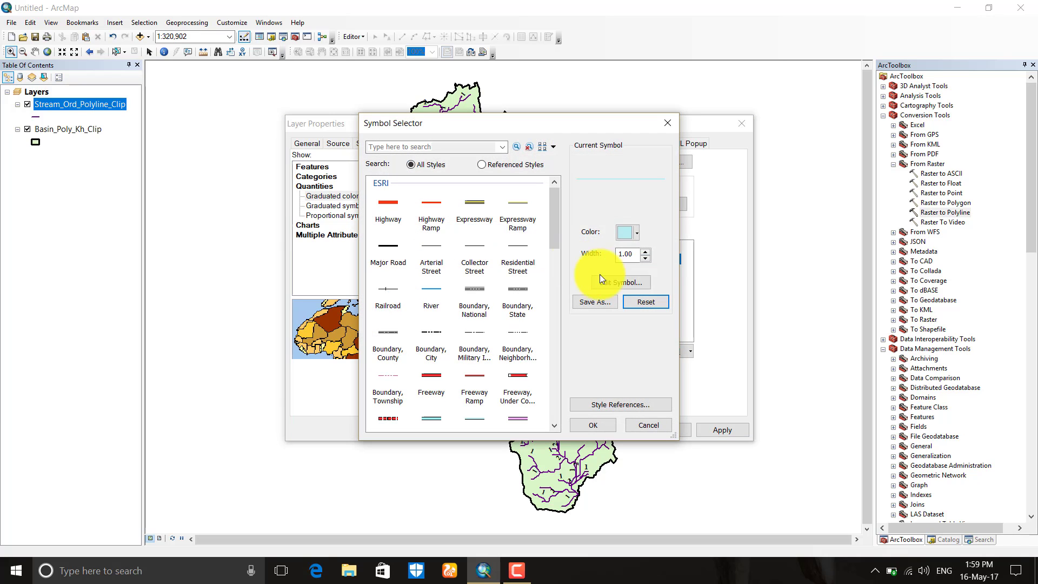
left_click(419, 287)
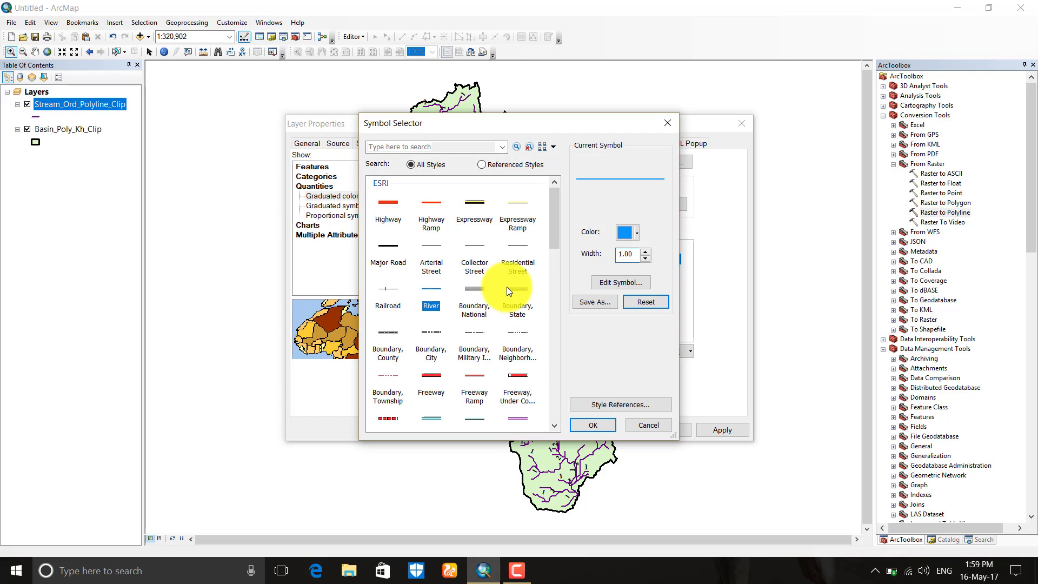
type(".5")
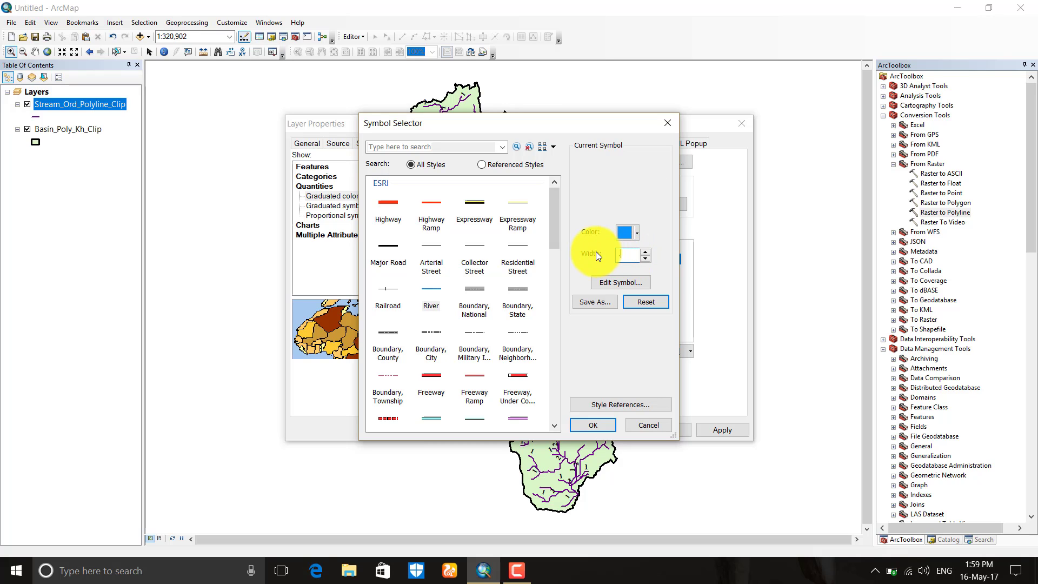
left_click(602, 428)
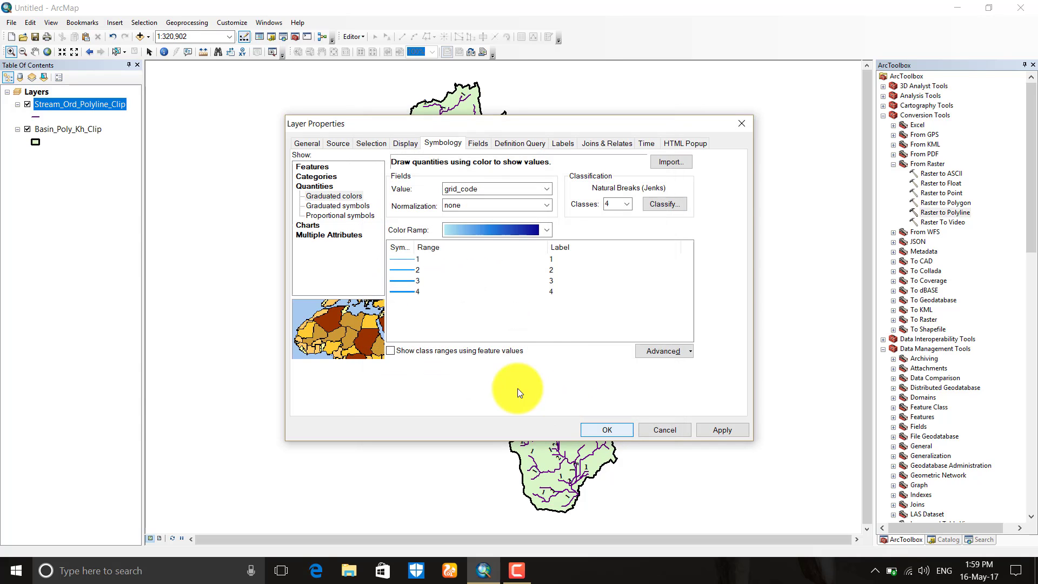
left_click(706, 426)
left_click(621, 427)
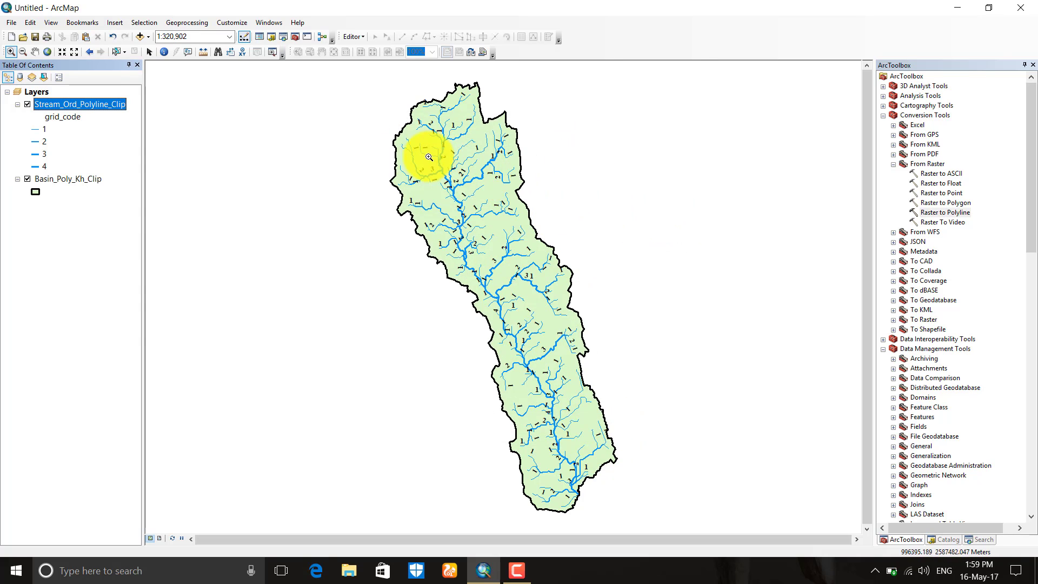
Step: Apply the lavender-to-dark-blue color ramp to the grid_code classes of Stream_Ord_Polyline_Clip
right_click(91, 105)
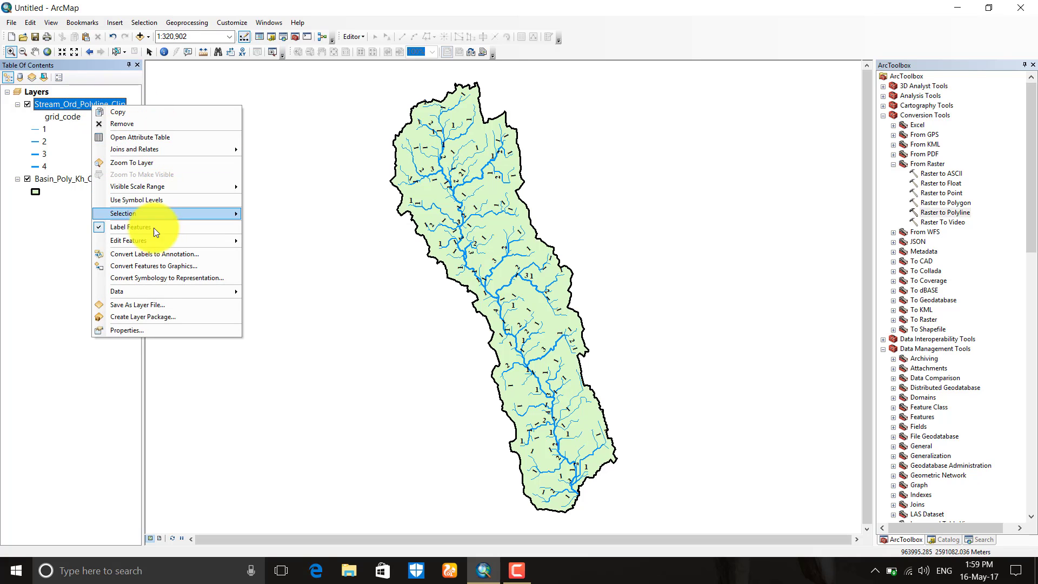
left_click(137, 331)
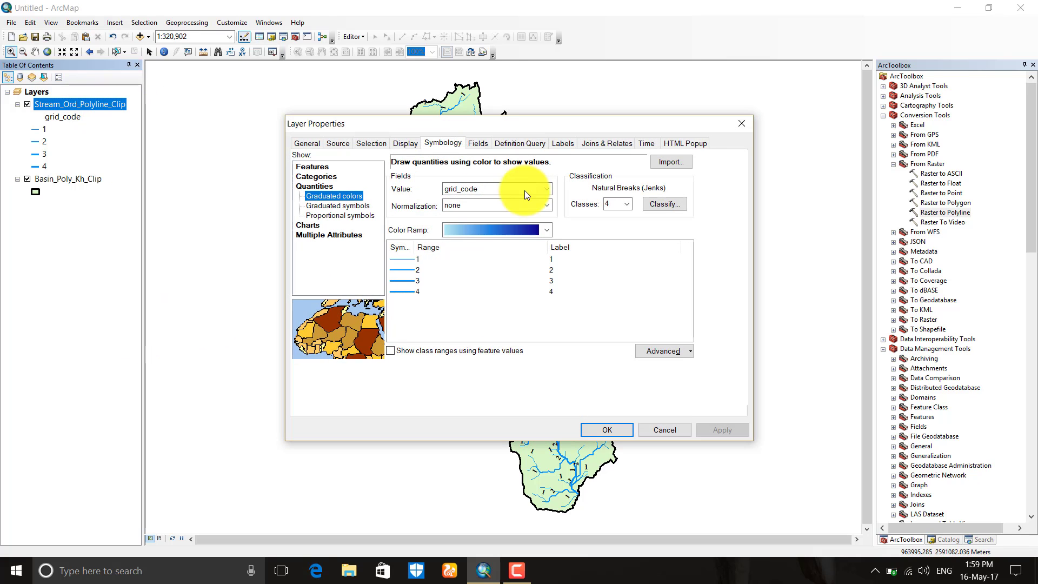
left_click(543, 229)
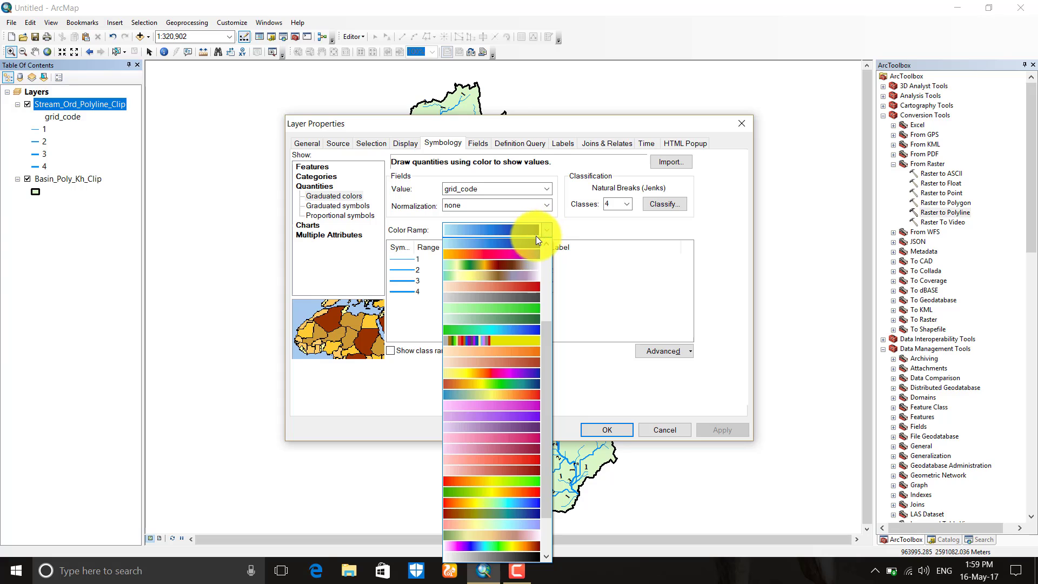
scroll(516, 261, "down", 3)
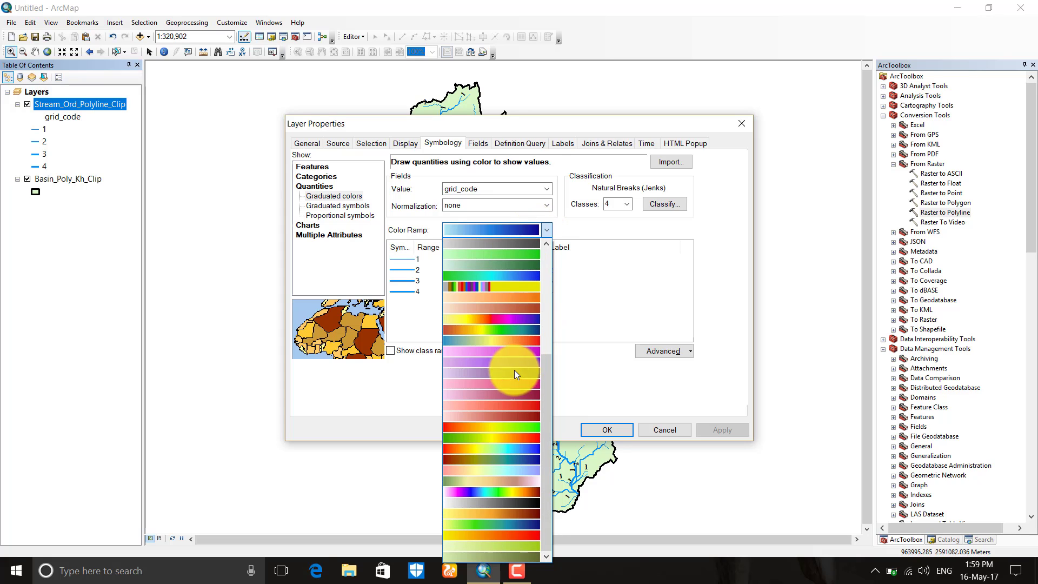
scroll(488, 258, "up", 5)
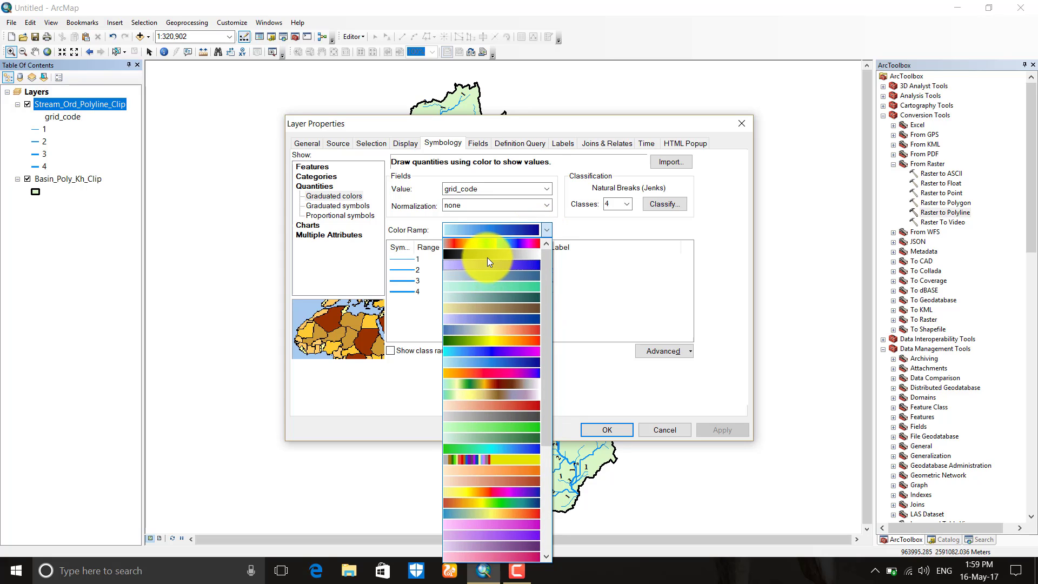
left_click(508, 320)
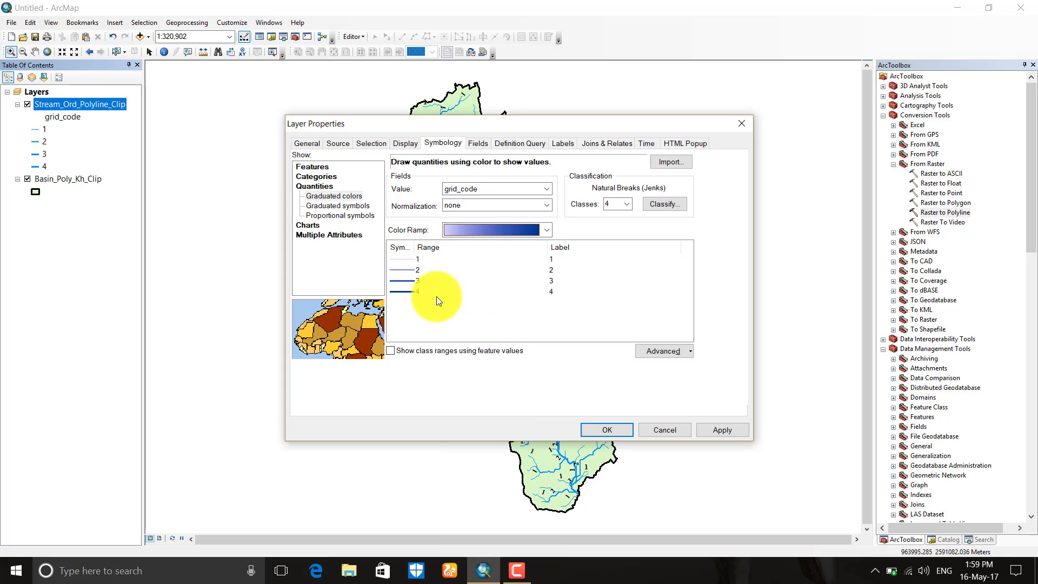
left_click(546, 230)
scroll(523, 284, "up", 5)
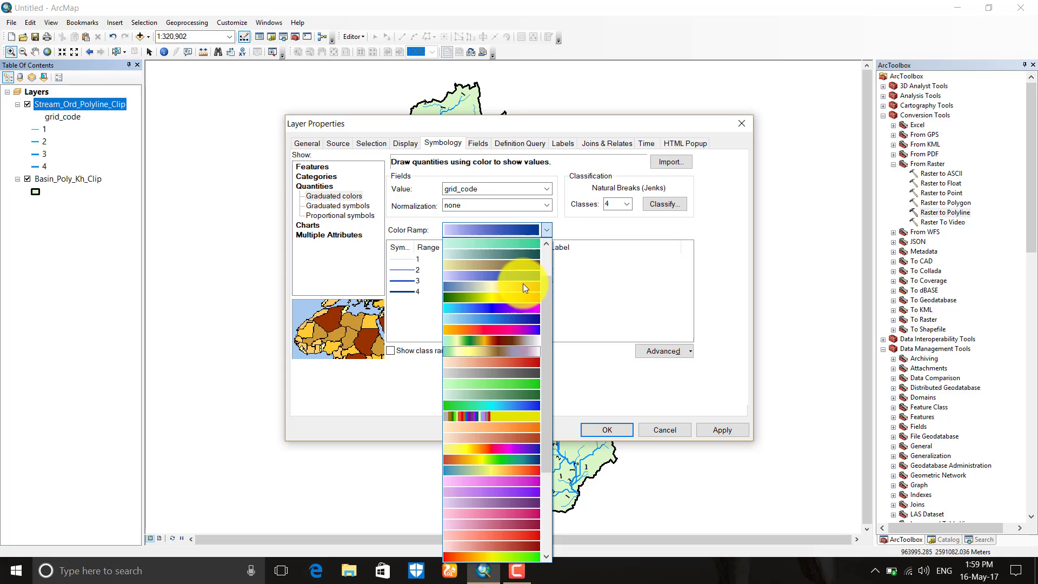
left_click(524, 320)
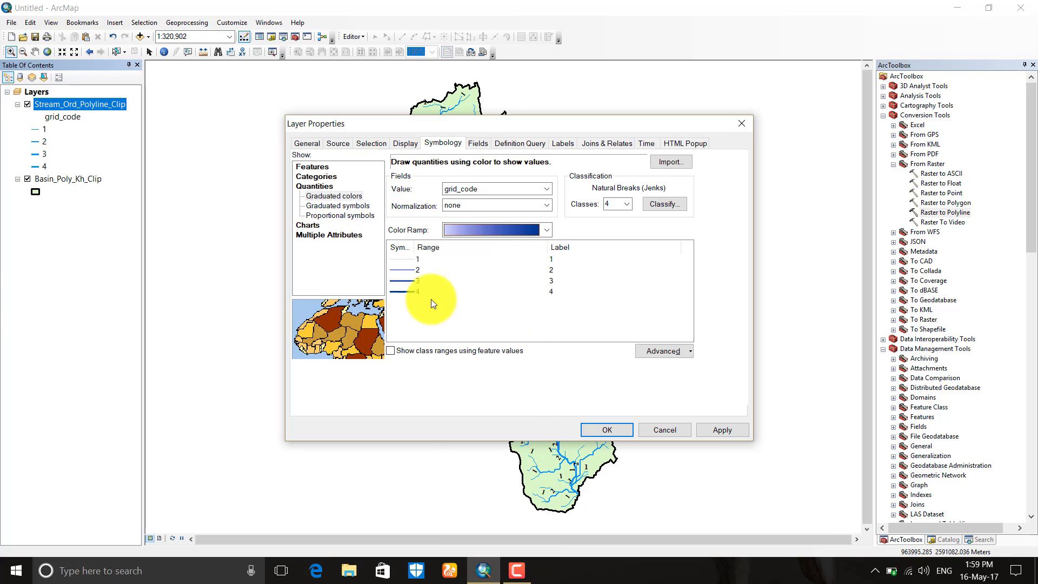
Step: Give the class 1 streams the River line symbol at width 1.00 and the class 2 streams the River symbol at width 1.5
double_click(408, 259)
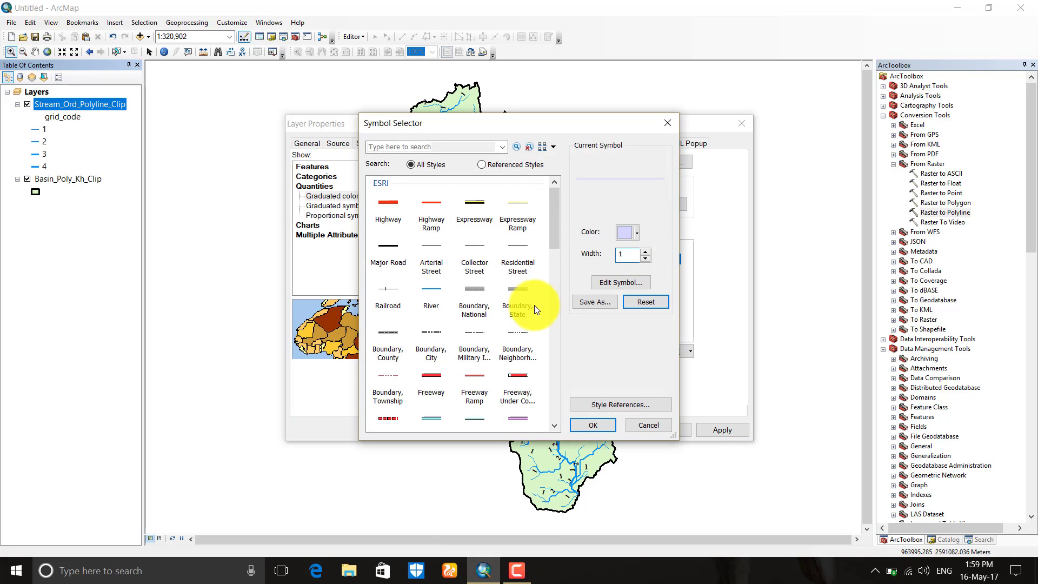
left_click(593, 425)
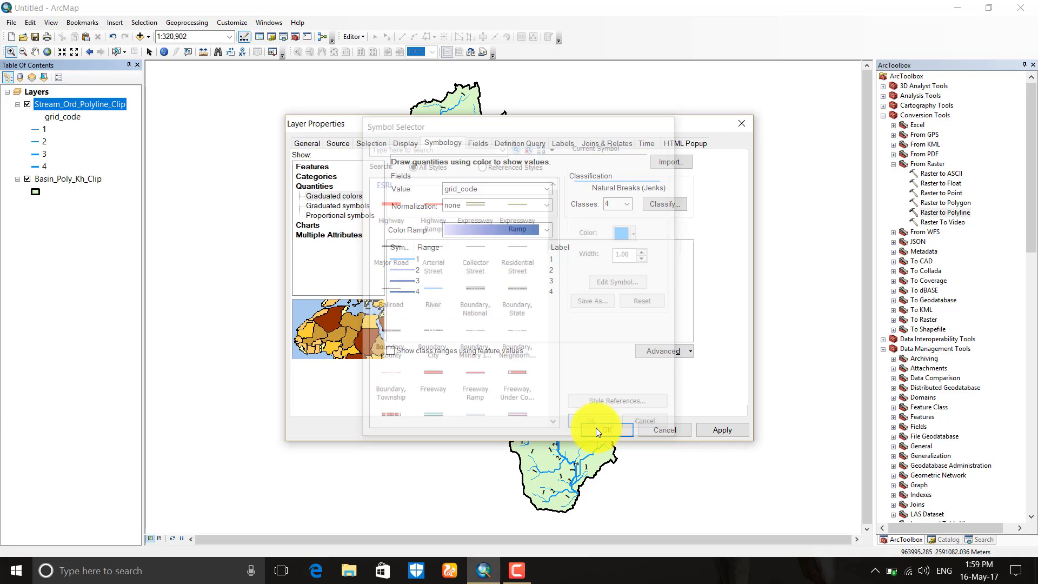
double_click(400, 270)
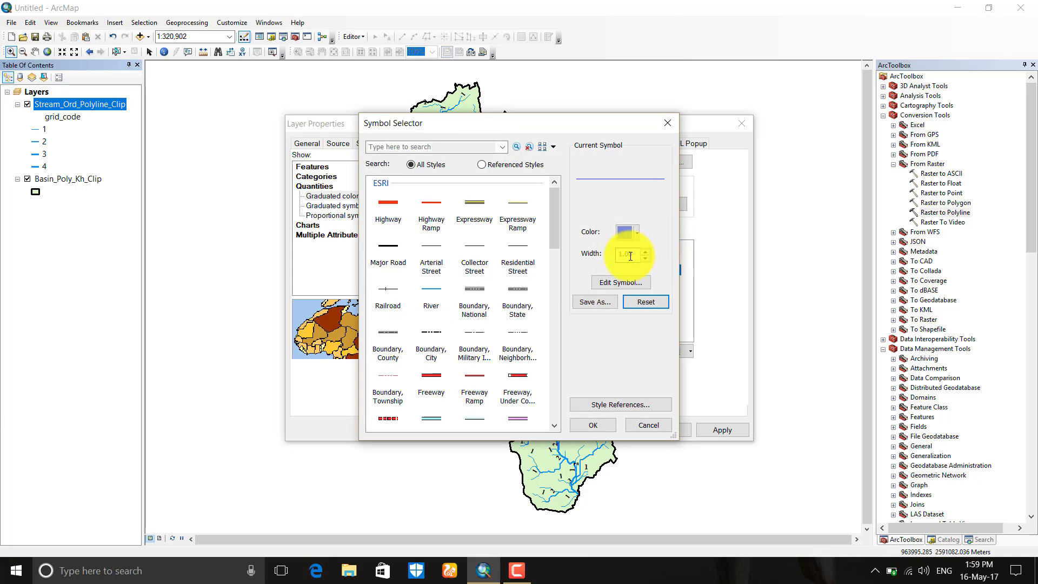
left_click(432, 290)
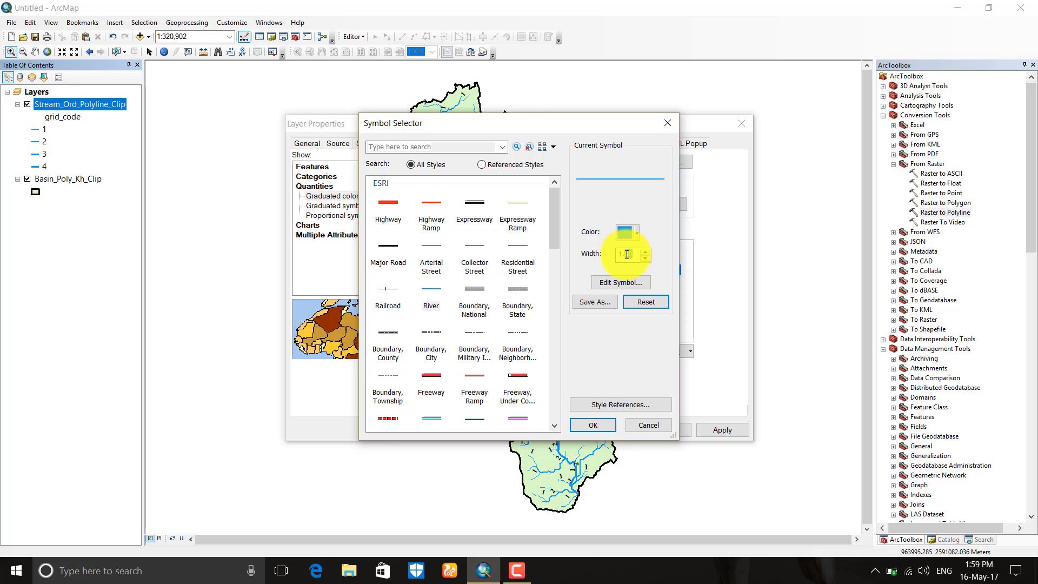
type("5")
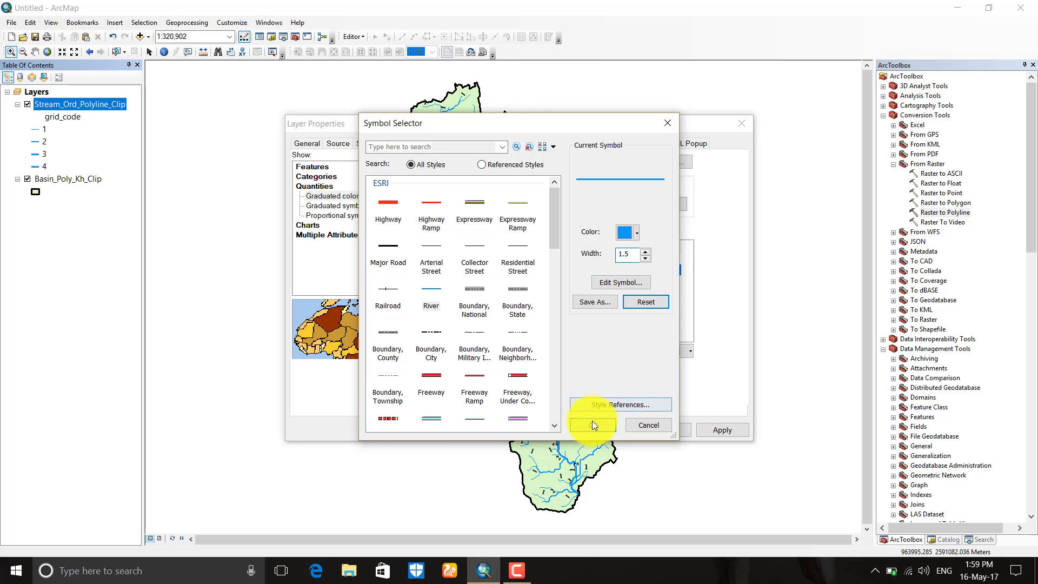
left_click(593, 425)
Step: Give the class 3 streams the River line symbol with a width of 2
double_click(408, 281)
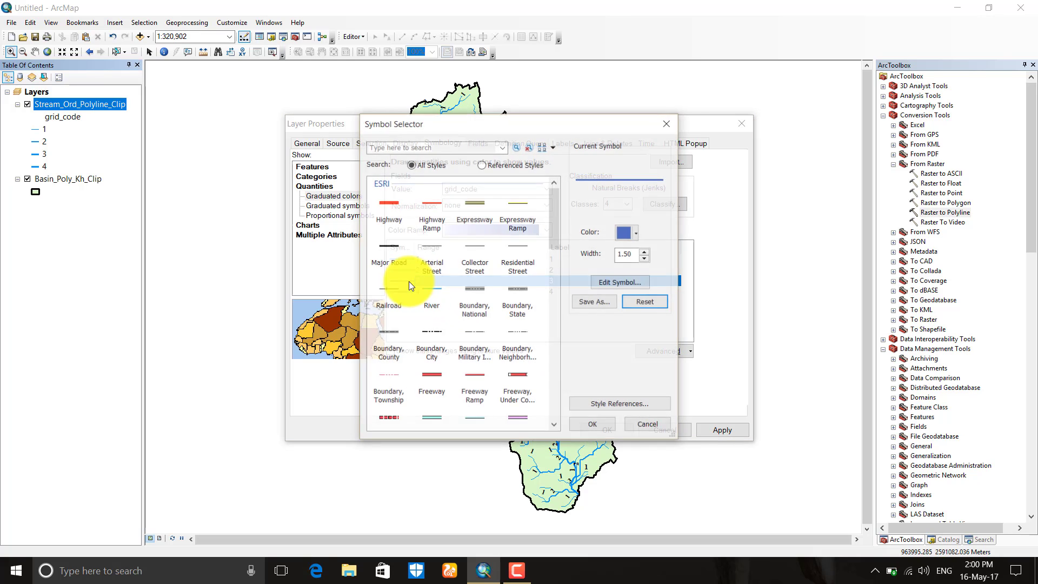
left_click(435, 289)
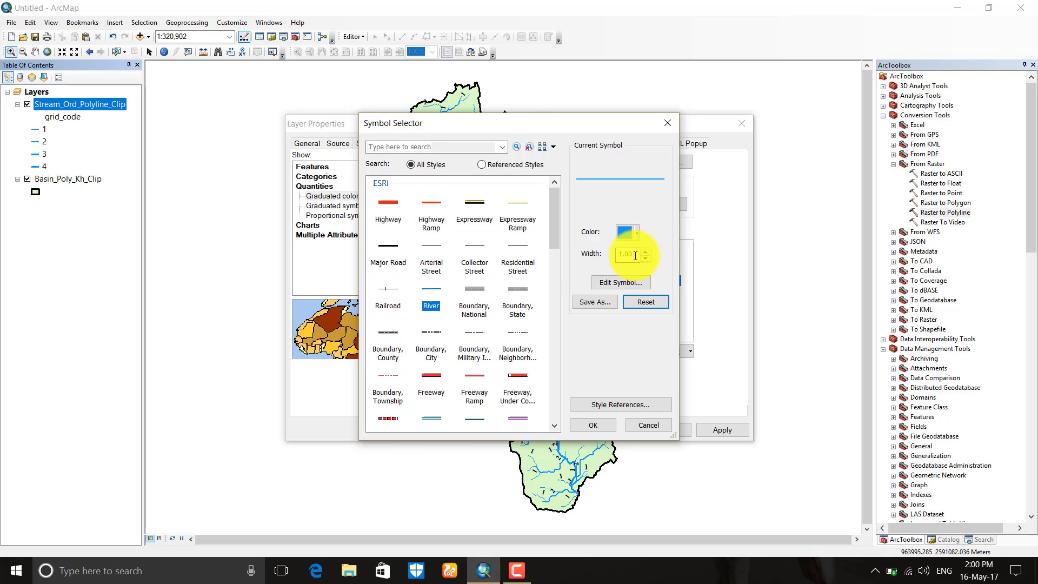
left_click_drag(636, 255, 615, 253)
type("3")
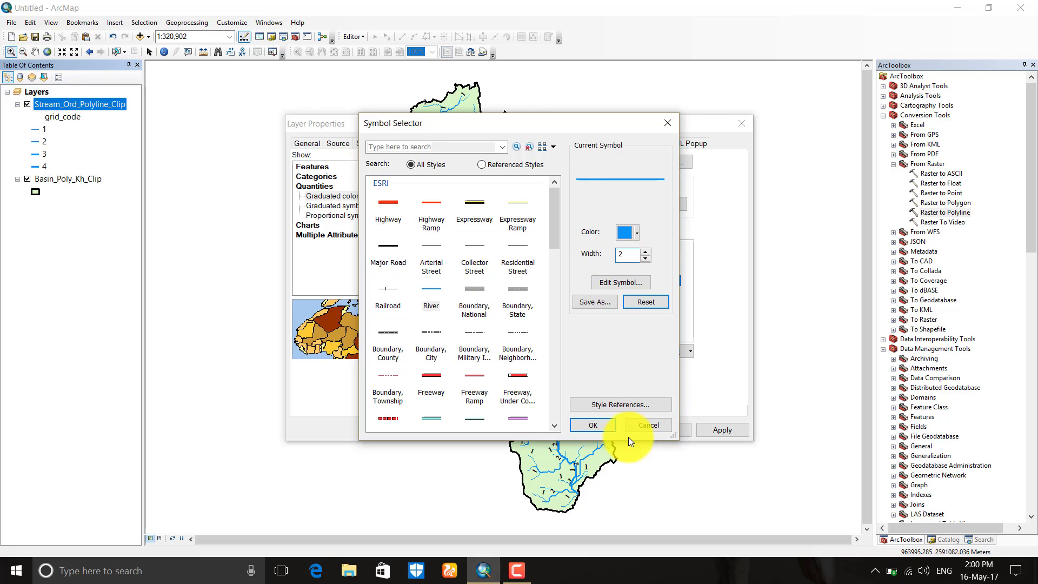
left_click(609, 421)
Step: Give the class 4 streams the River line symbol with a width of 2.5 and apply the symbology to the layer
double_click(403, 291)
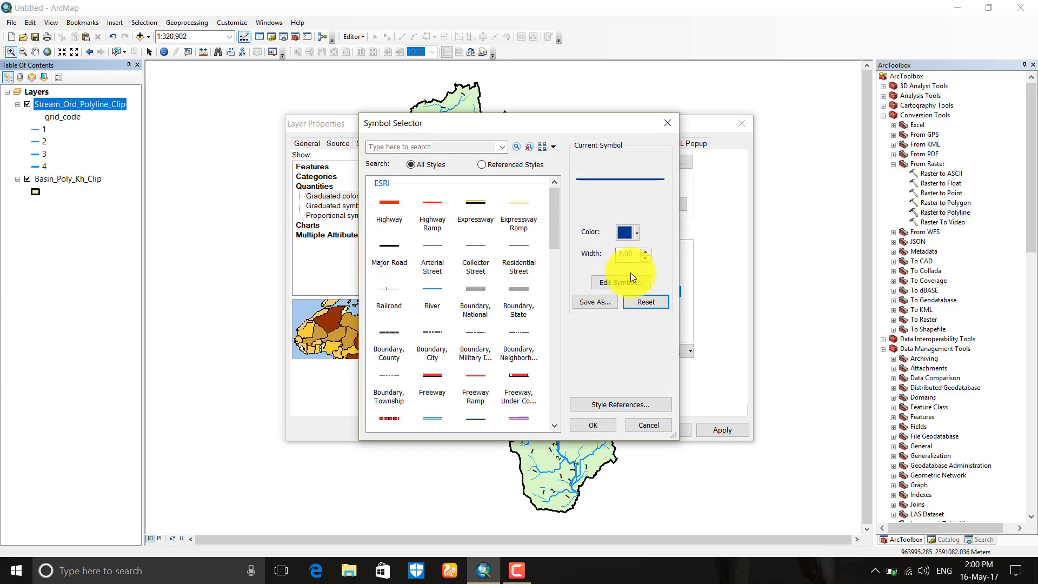
left_click(431, 287)
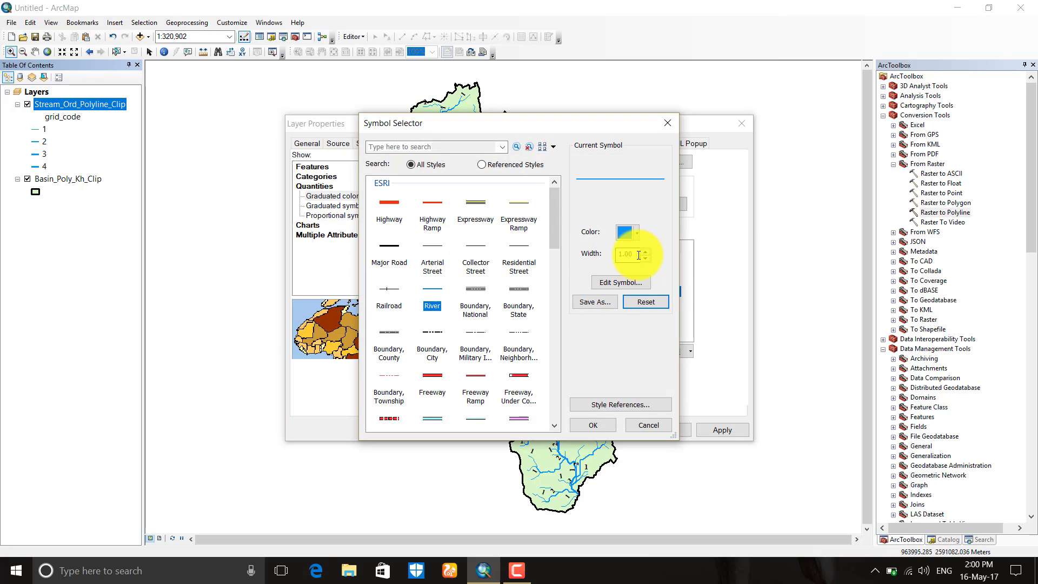
left_click_drag(643, 260, 593, 254)
type("2.5")
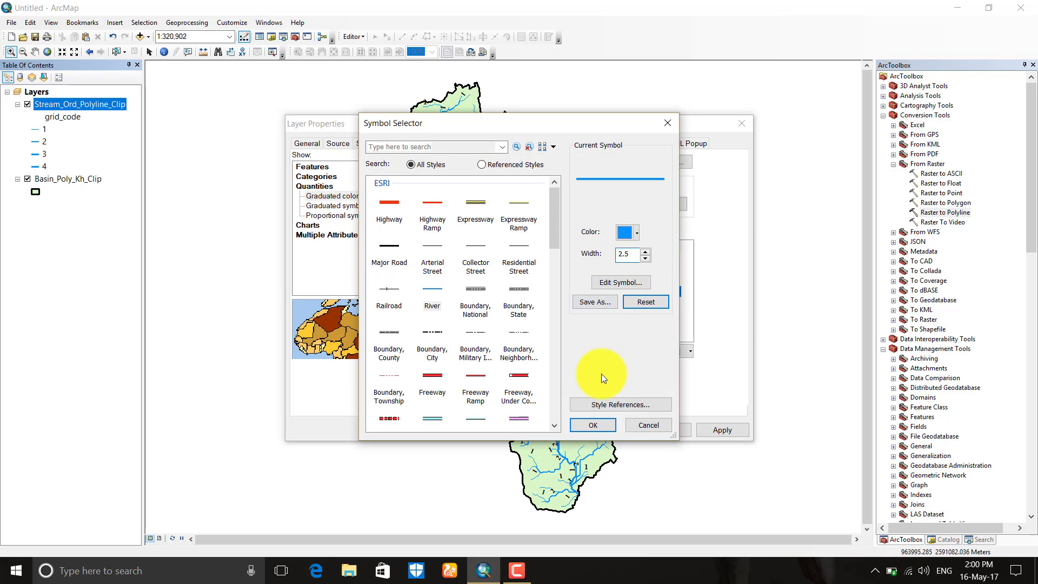
left_click(593, 424)
left_click(703, 423)
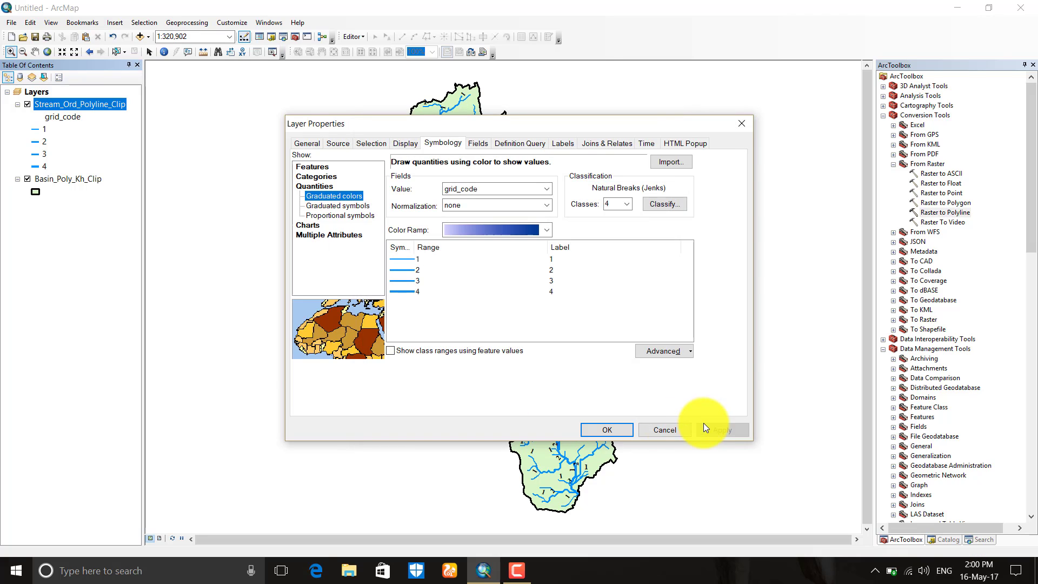
left_click(624, 427)
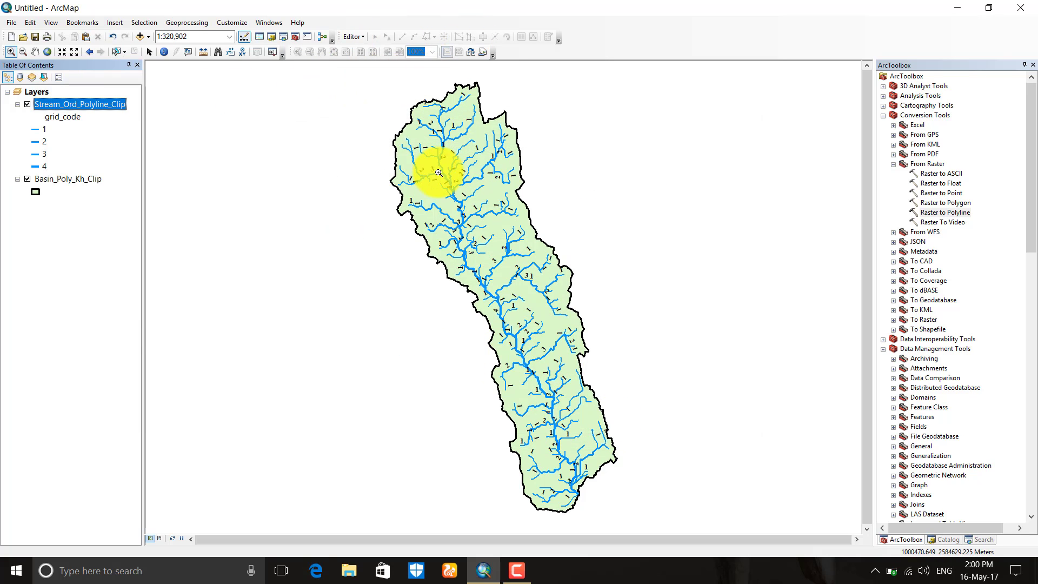
Step: Switch the map from data view to layout view to show the basin on the page
left_click(159, 539)
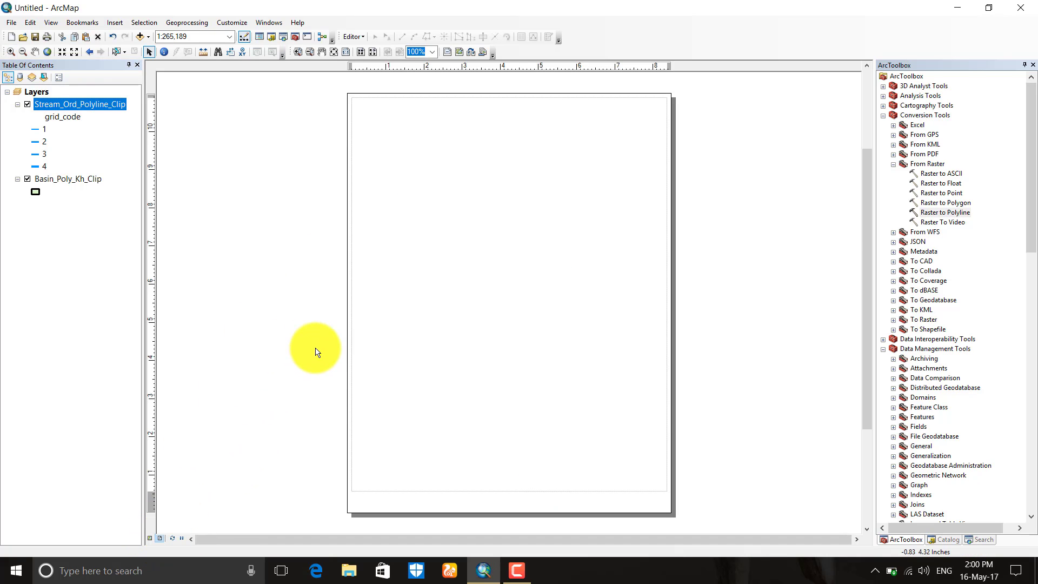
left_click(145, 51)
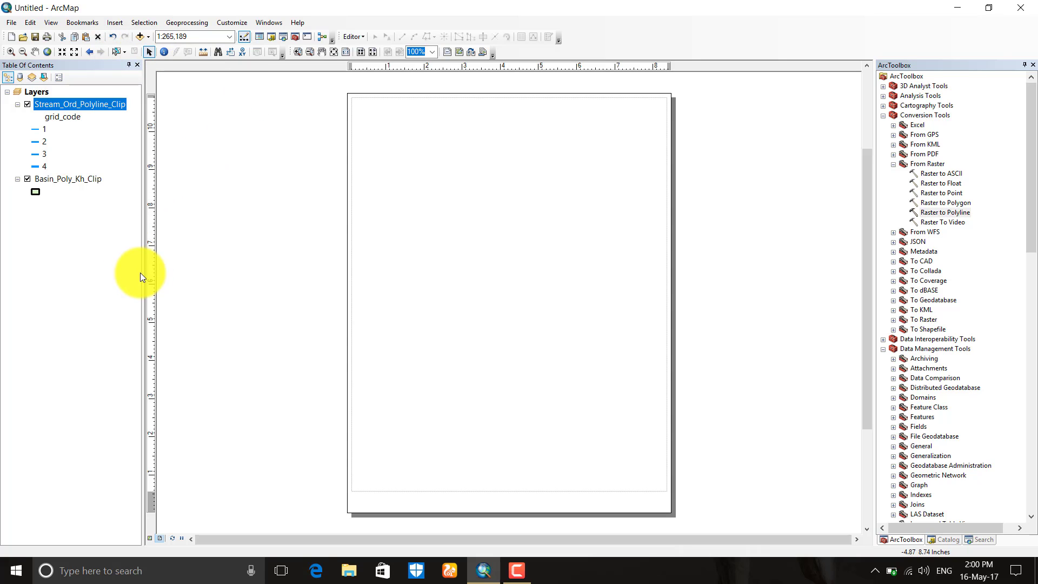
left_click(149, 538)
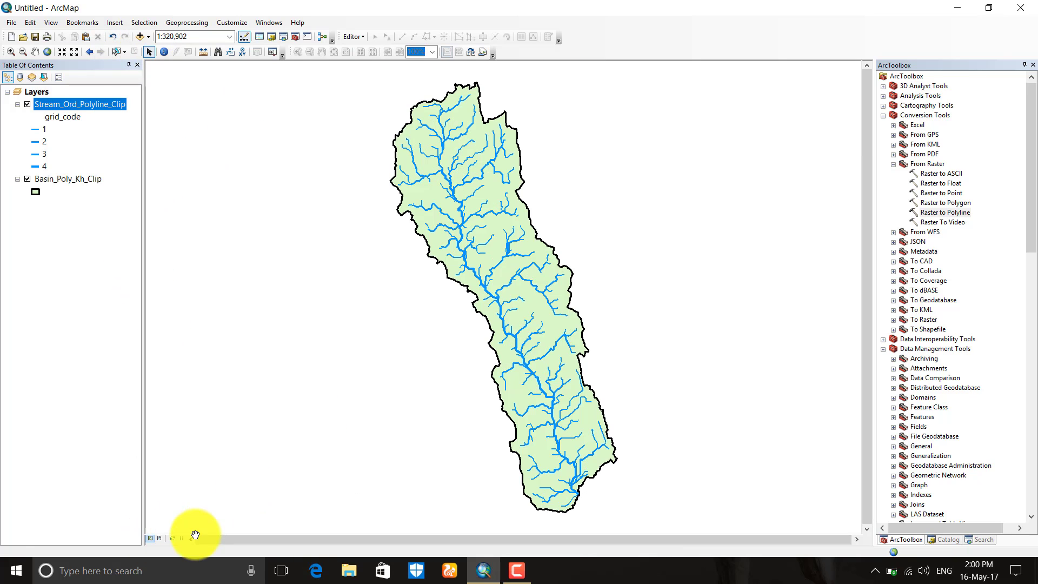
left_click(161, 538)
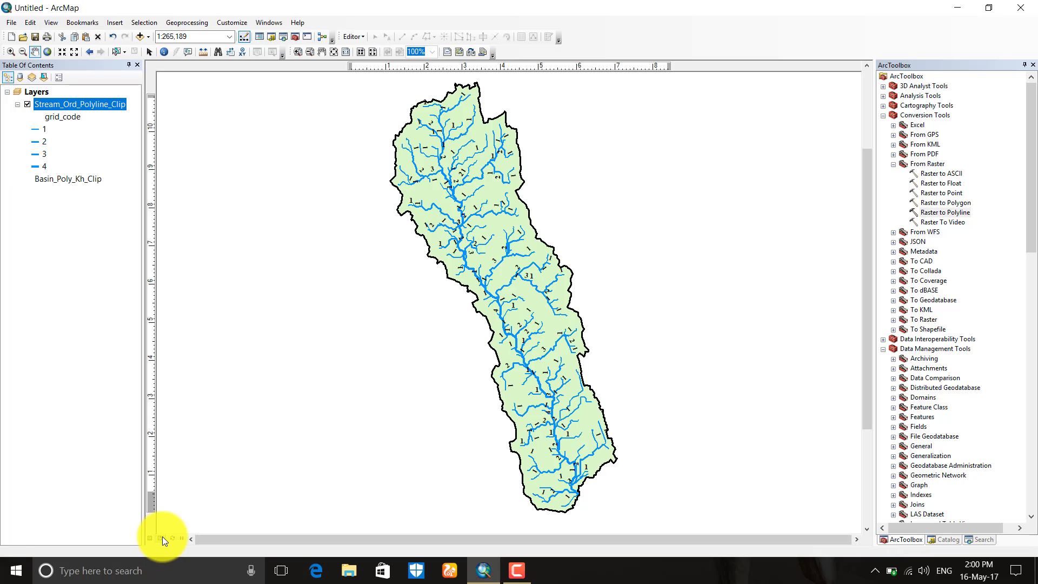
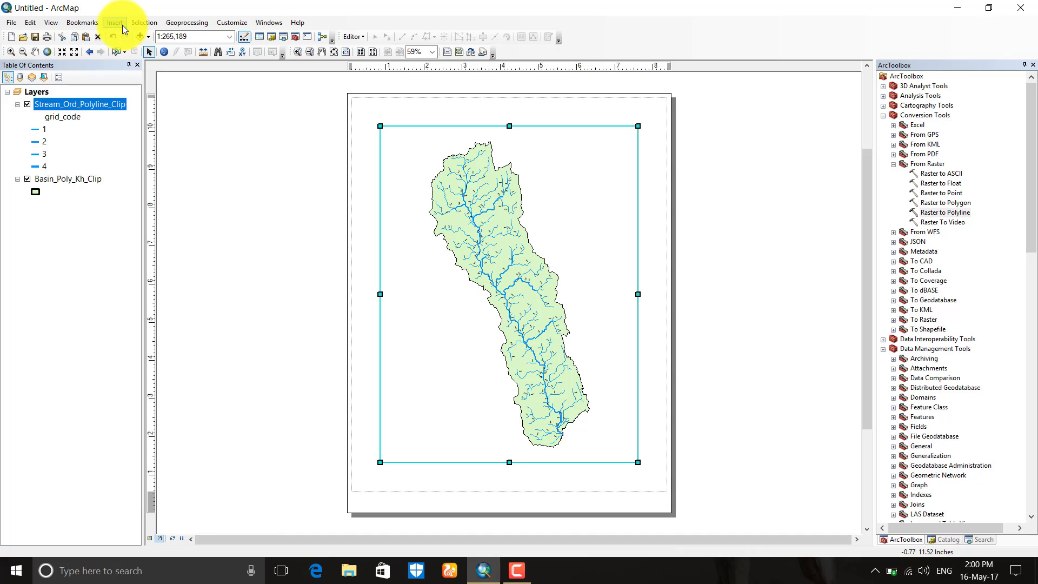
Step: Start a map legend that includes Stream_Ord_Polyline_Clip and Basin_Poly_Kh_Clip, and proceed to its title settings
left_click(122, 25)
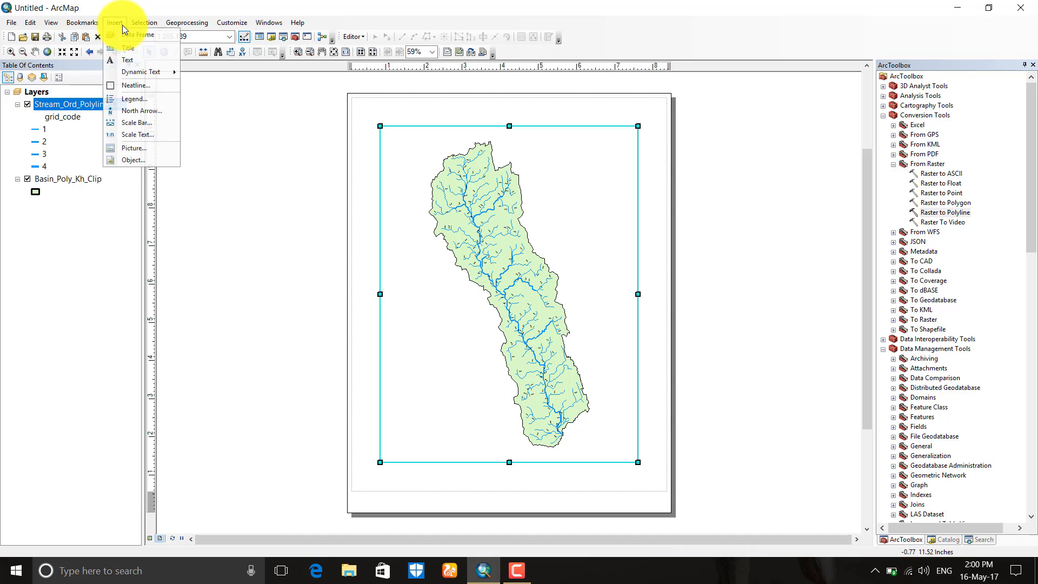
left_click(131, 100)
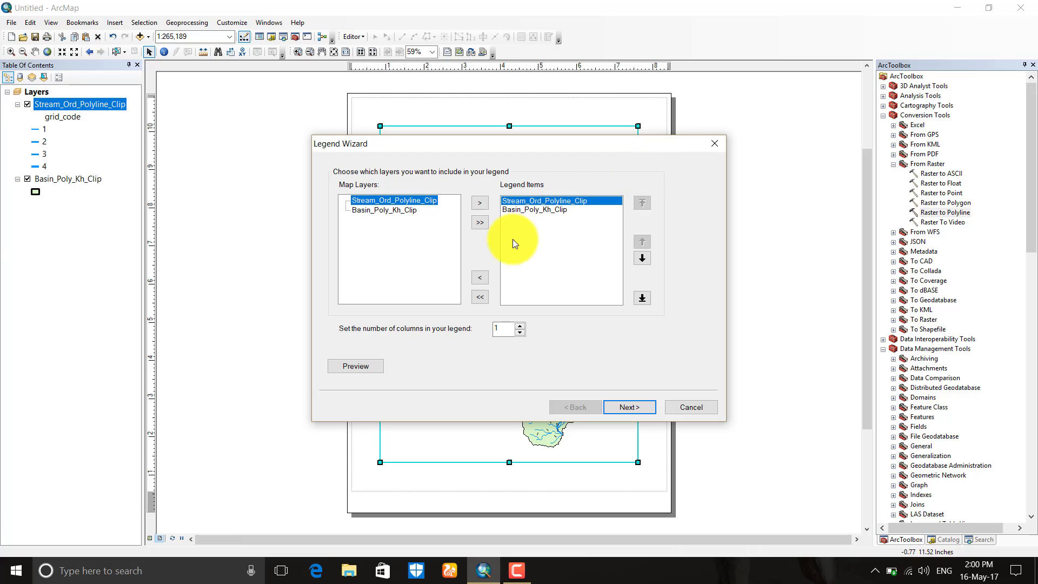
left_click(486, 297)
left_click(400, 199)
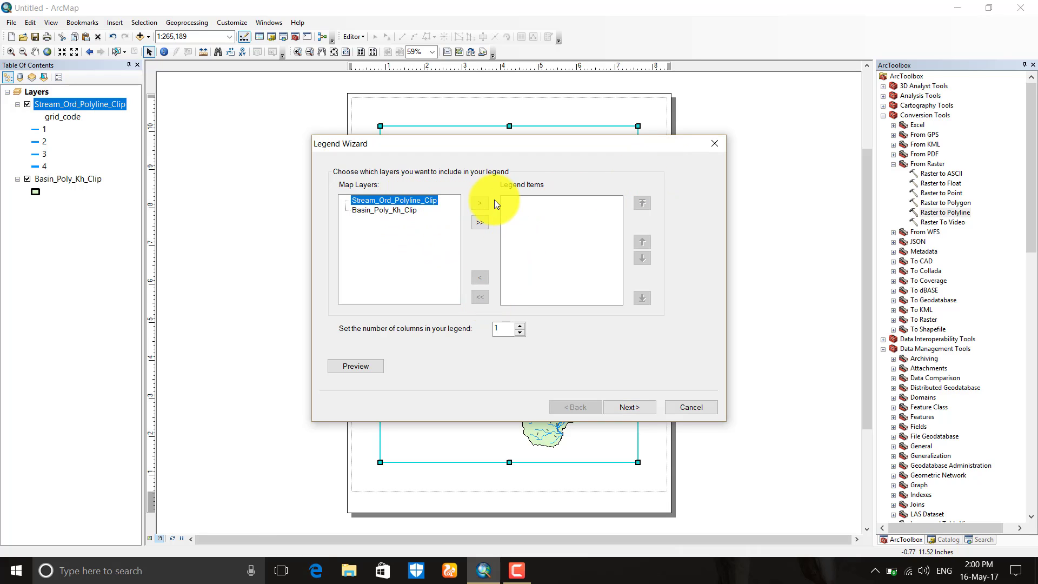
left_click(481, 202)
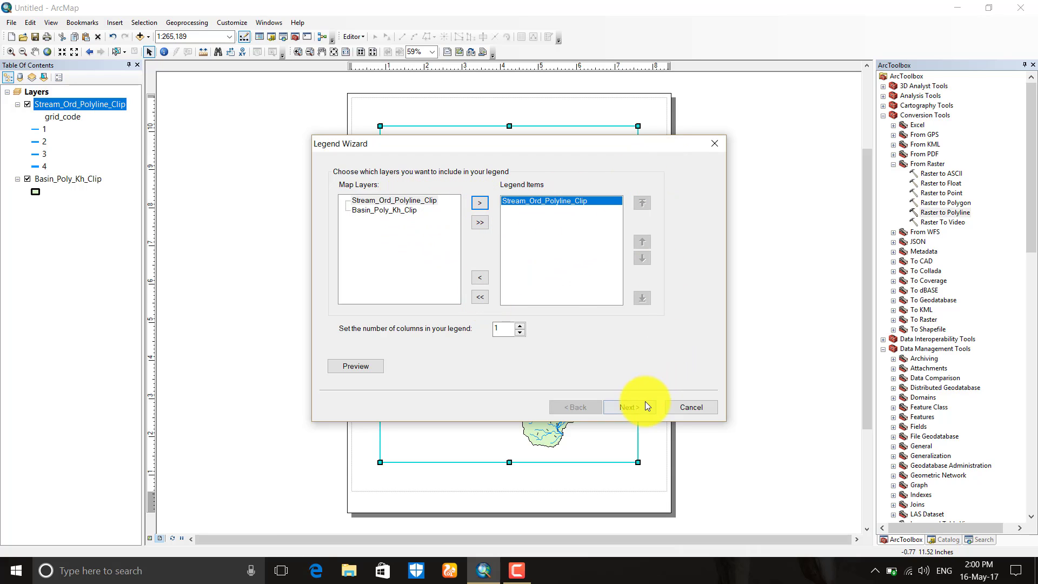
left_click(480, 222)
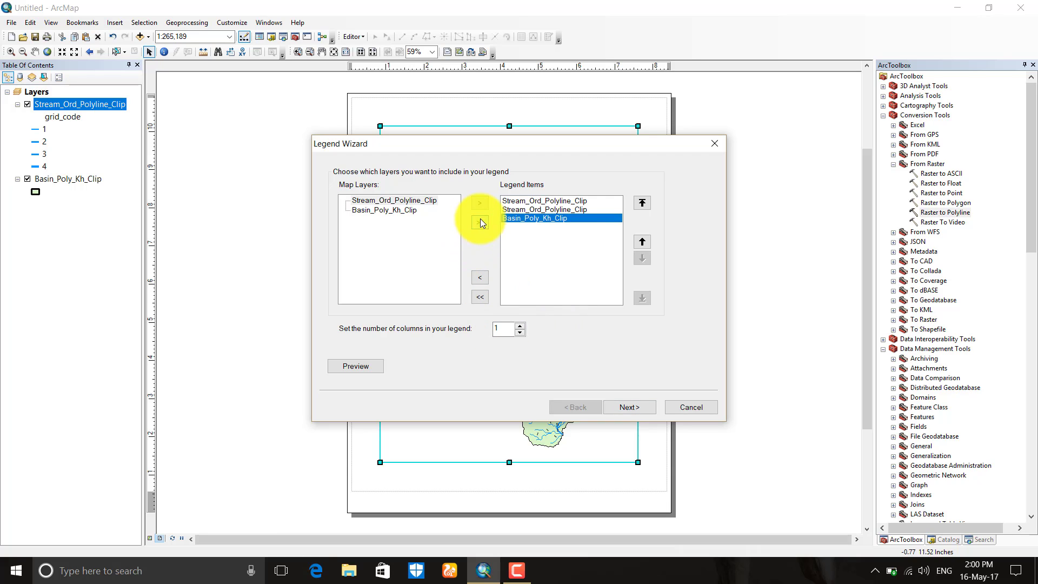
left_click(485, 297)
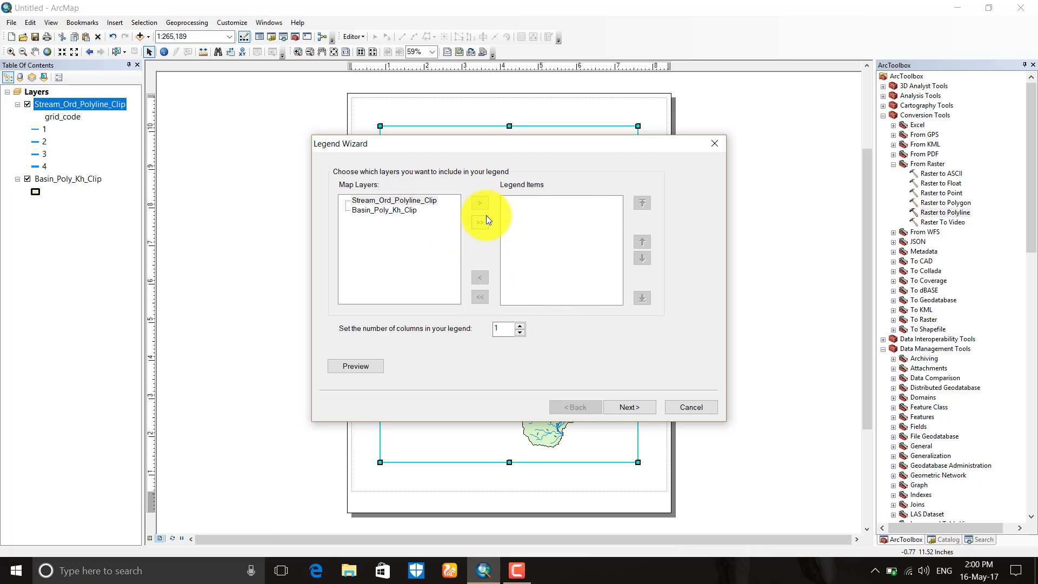
left_click(486, 217)
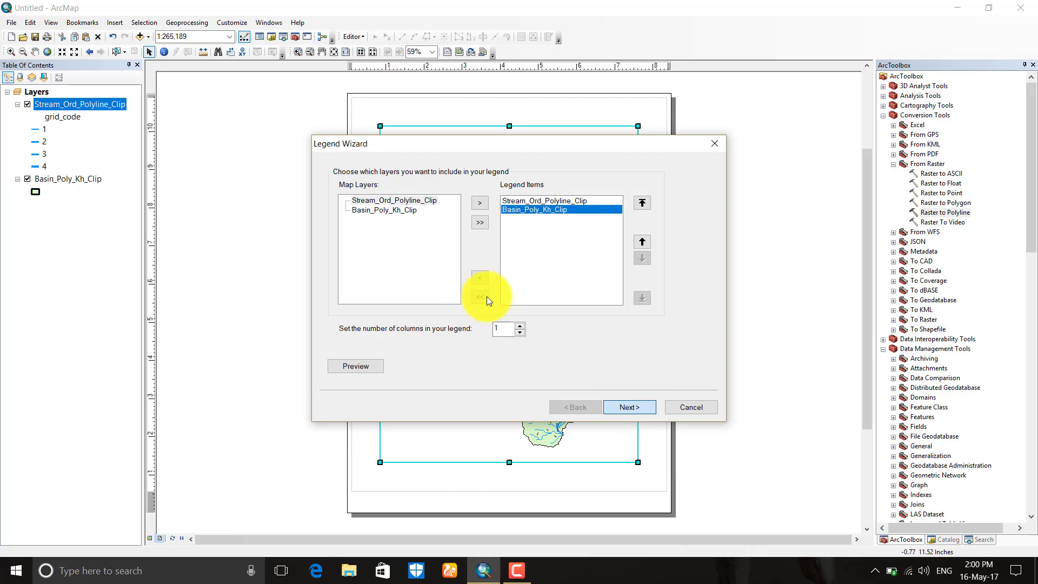
left_click(626, 411)
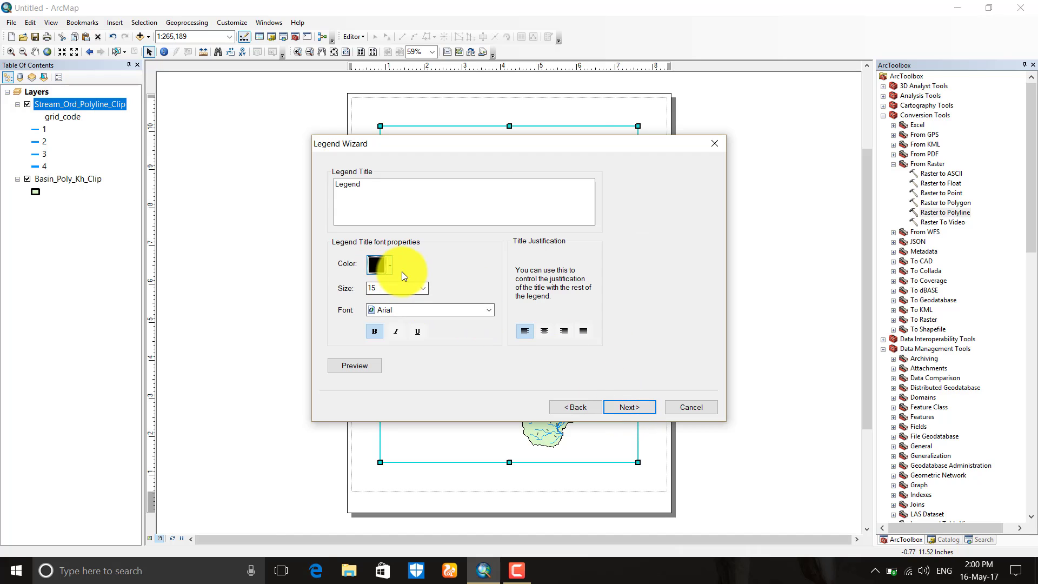
Step: Set the legend title font to Times New Roman and continue to the legend frame settings
left_click(435, 310)
key("t")
scroll(433, 323, "down", 1)
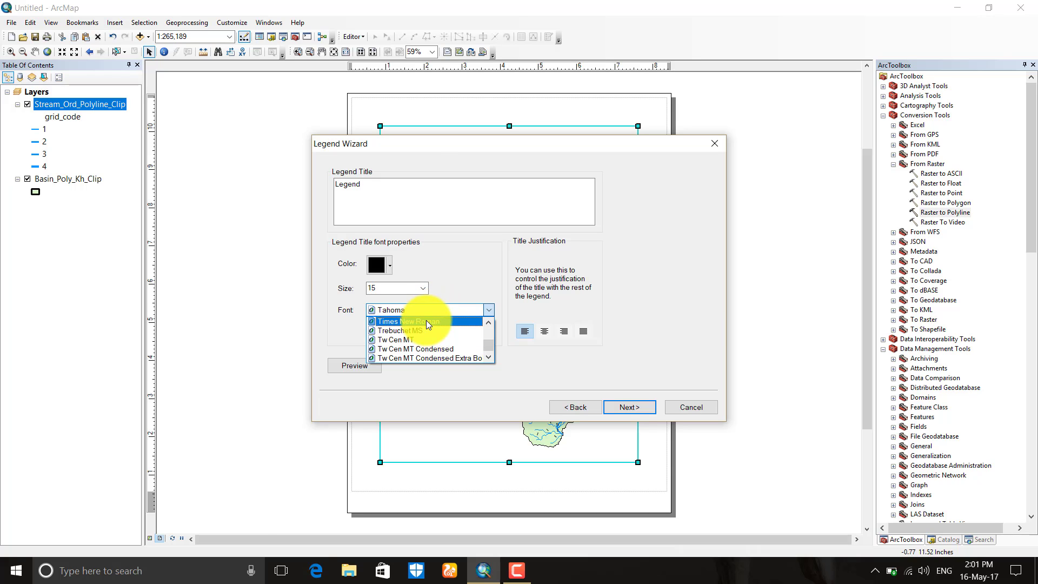
left_click(426, 320)
left_click(621, 406)
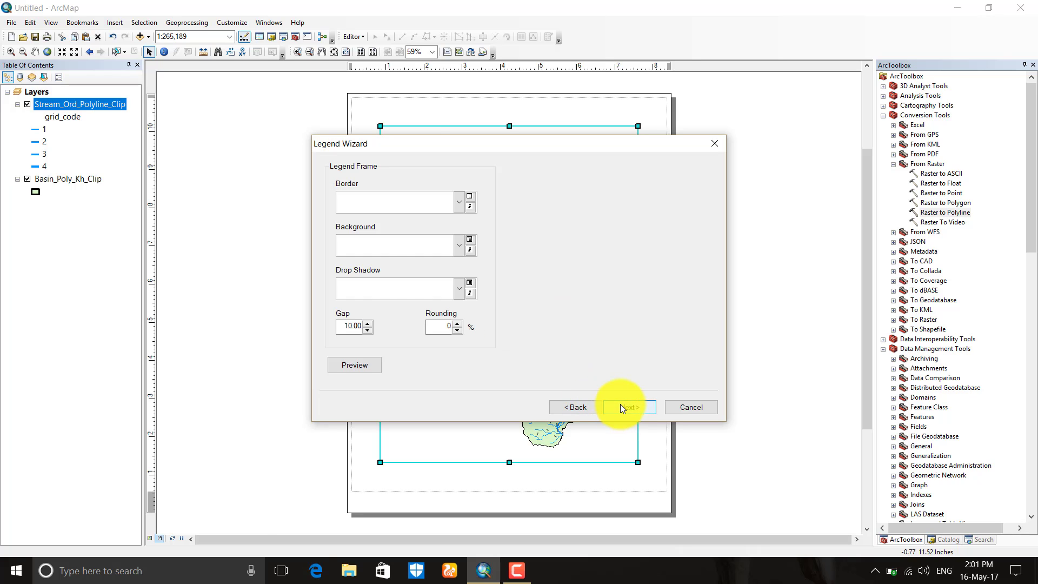
Step: Give the legend a thin black line border, finish creating it, and move it off the page beside the map's left edge
left_click(448, 199)
left_click(486, 222)
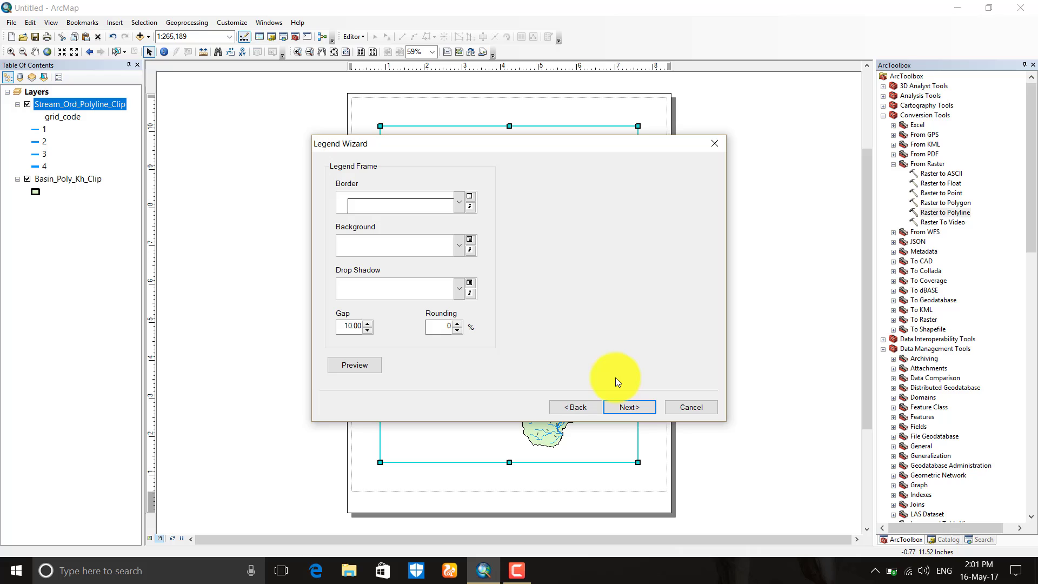
left_click(614, 404)
left_click(619, 406)
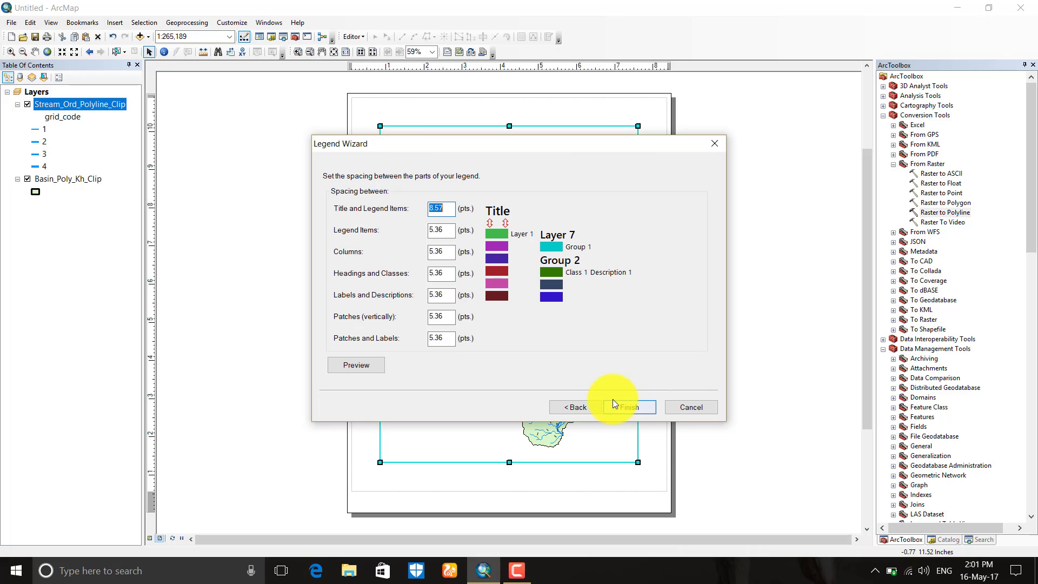
left_click(618, 407)
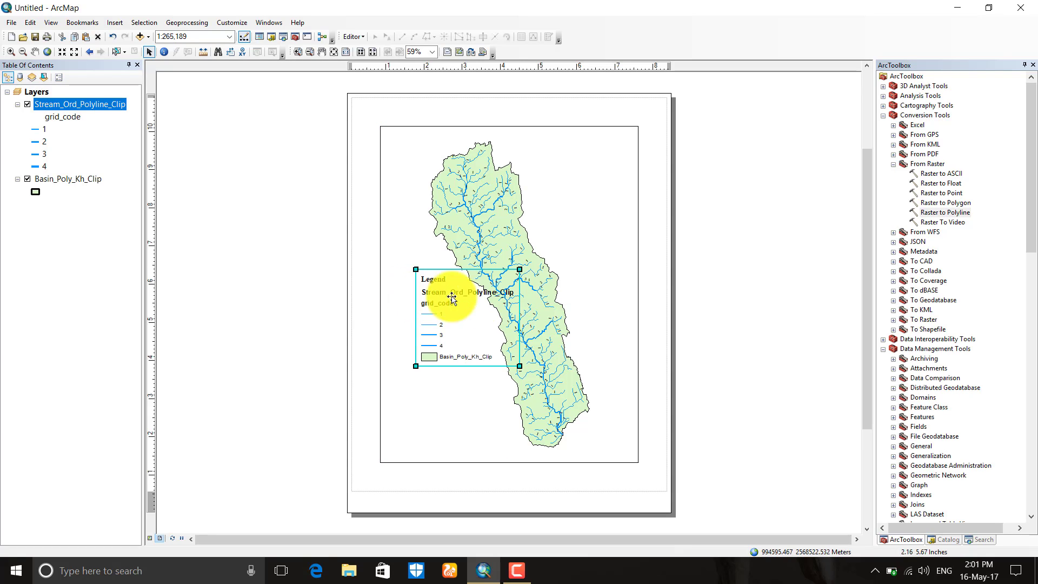
left_click_drag(468, 321, 255, 292)
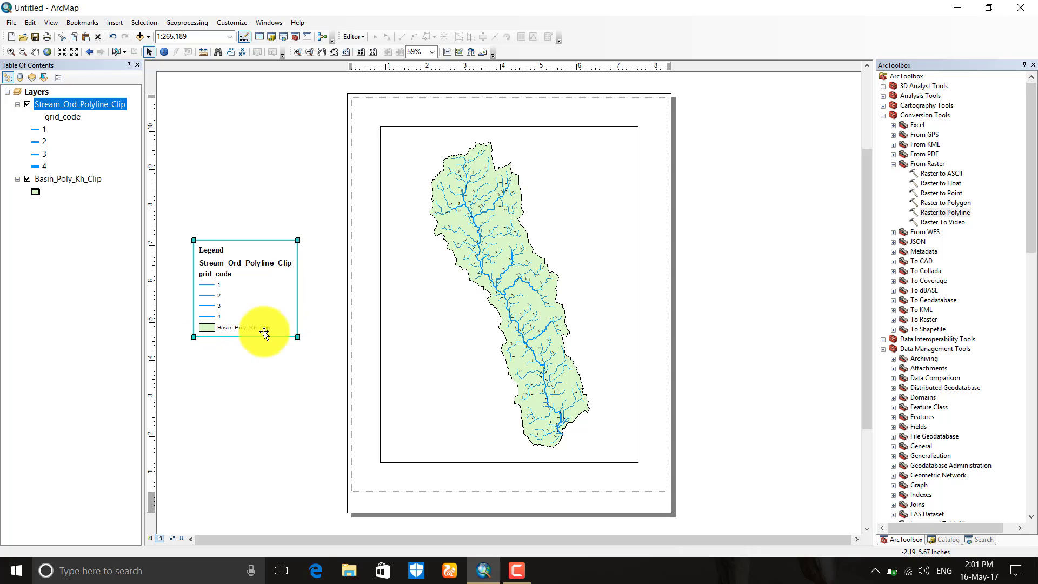
Step: Convert the legend to graphics and ungroup it into separate elements
right_click(230, 277)
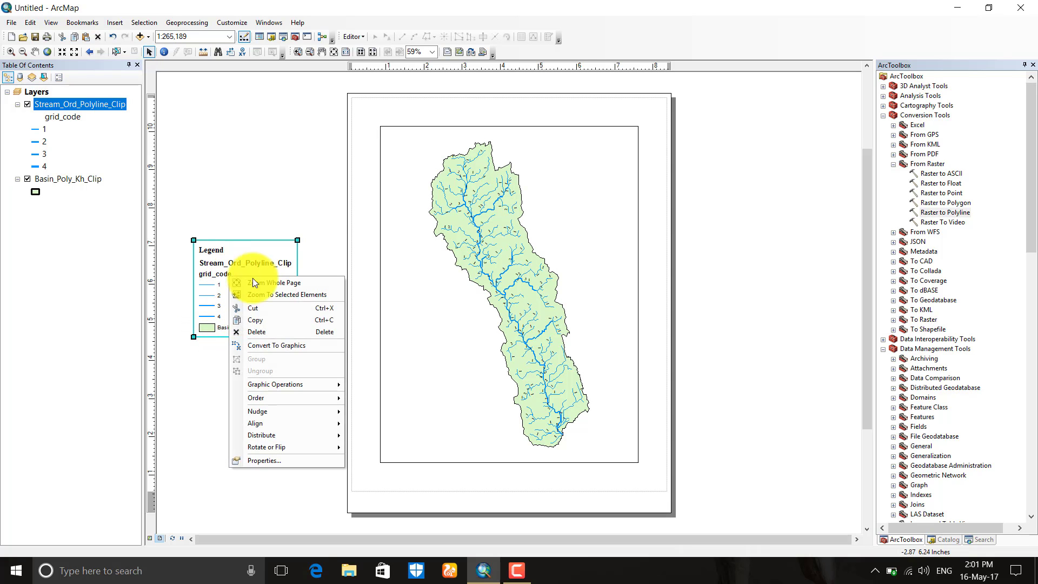
left_click(269, 346)
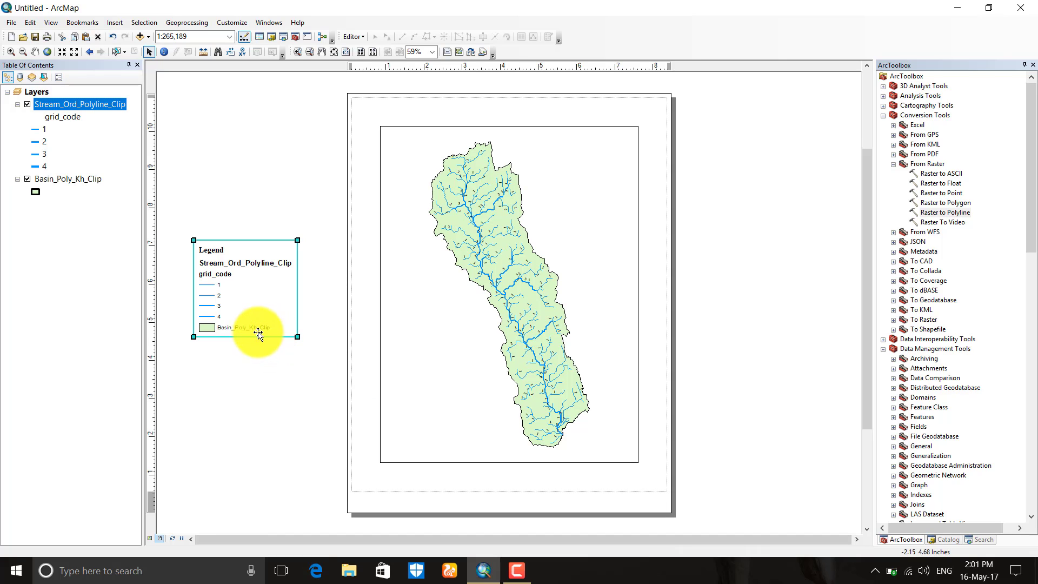
right_click(248, 287)
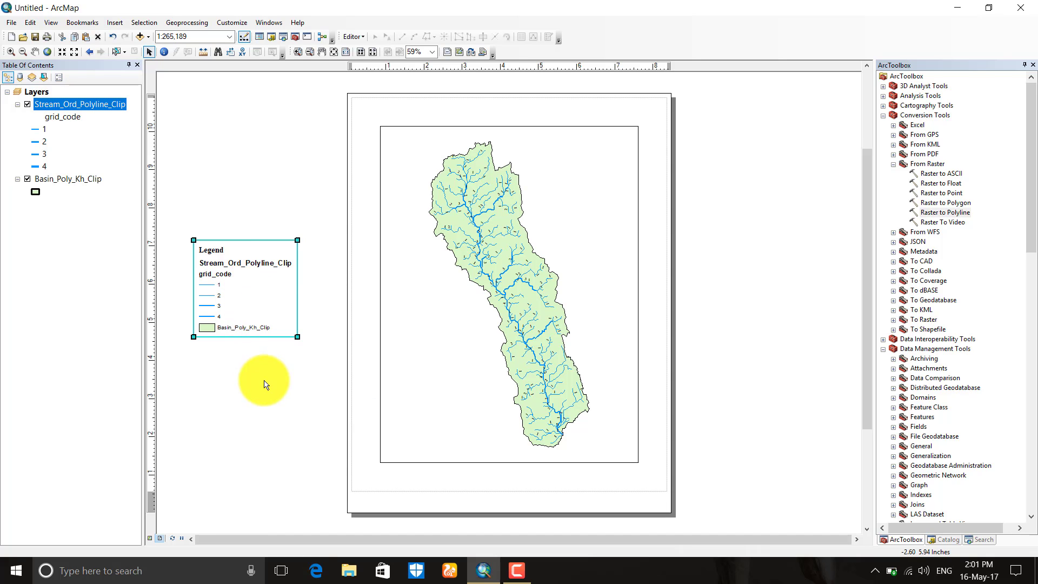
left_click(266, 379)
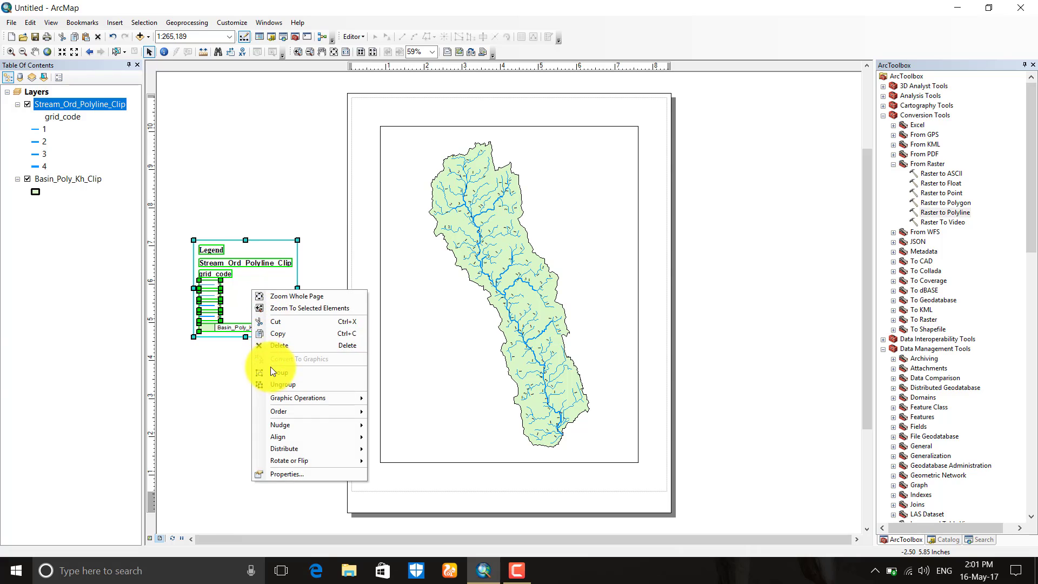
left_click(270, 381)
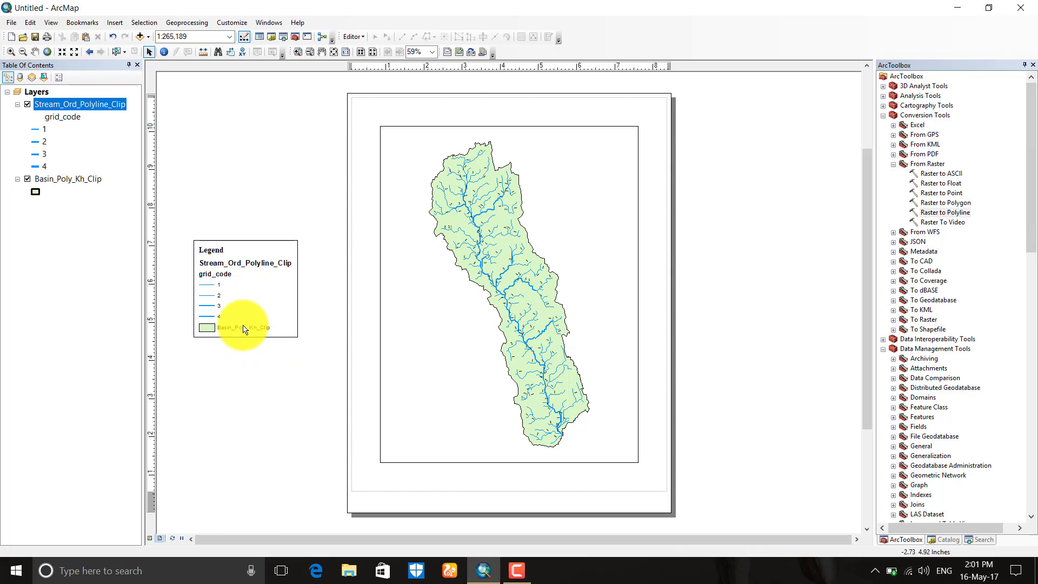
Step: Delete the Basin_Poly_Kh_Clip label with its patch and the Stream_Ord_Polyline_Clip heading from the legend
key("Delete")
left_click(211, 327)
key("Delete")
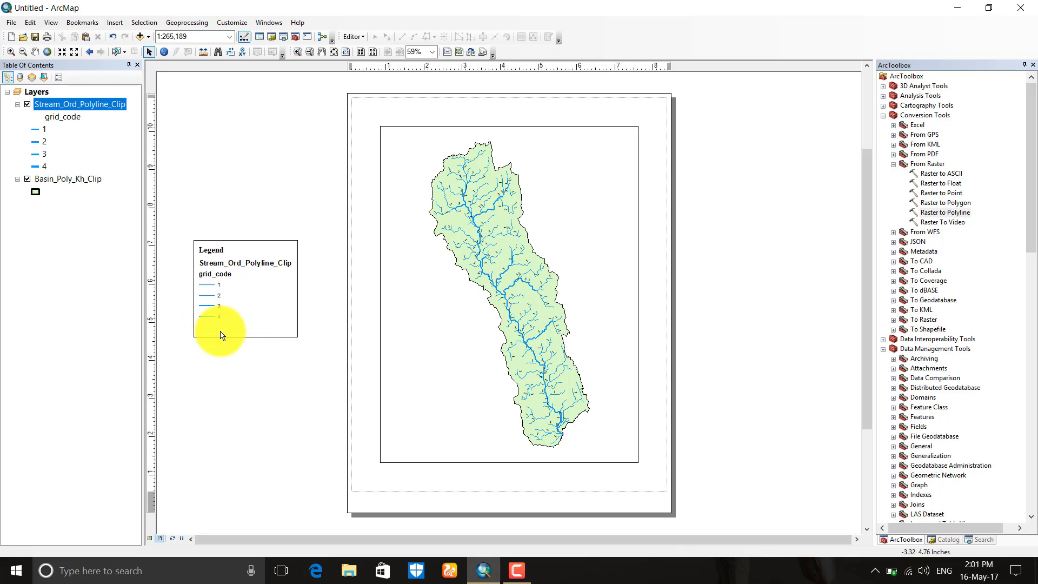
left_click(211, 252)
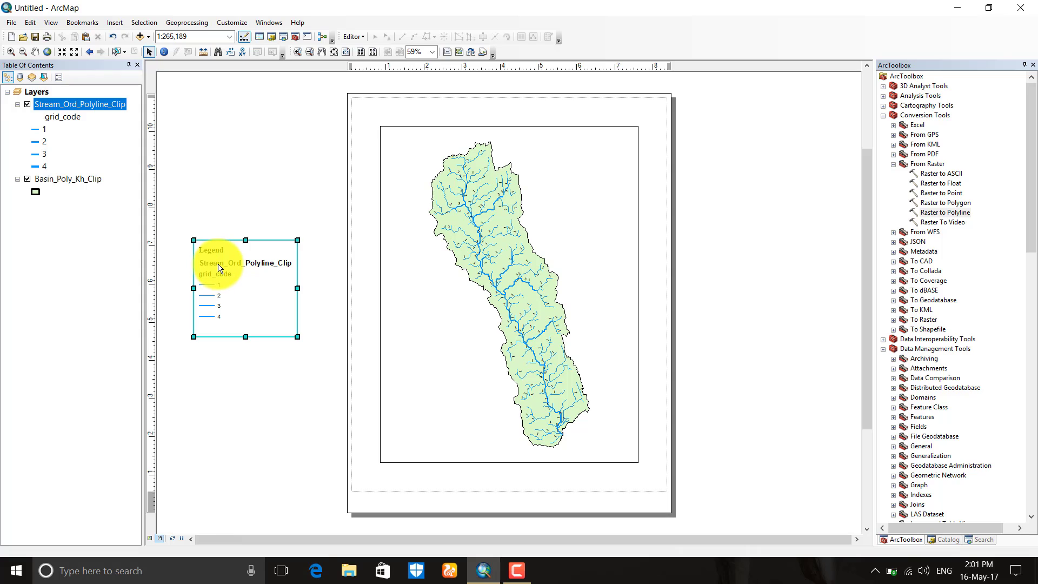
left_click_drag(236, 292, 234, 293)
left_click(241, 263)
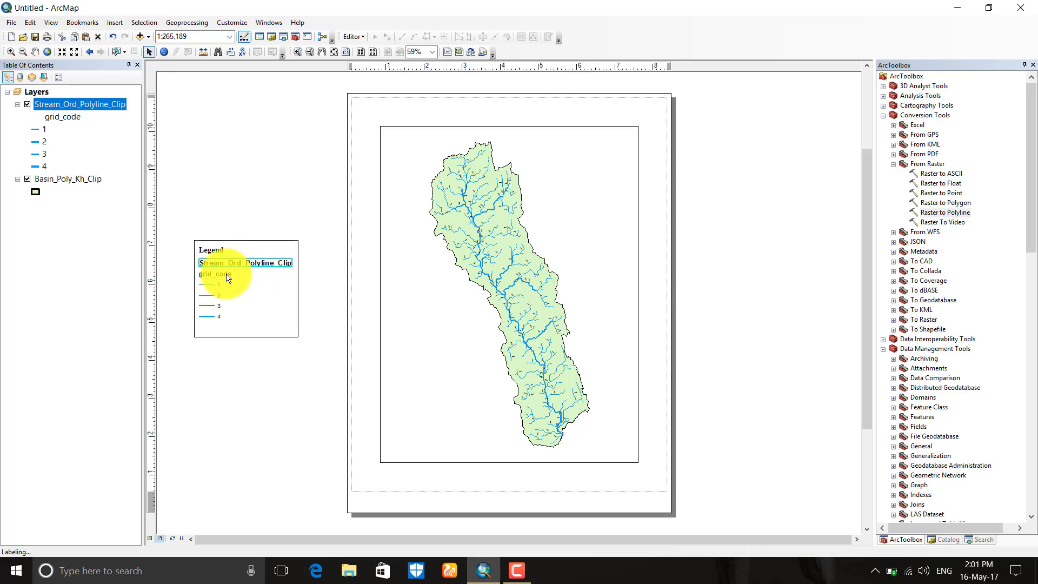
key("Delete")
left_click(227, 278)
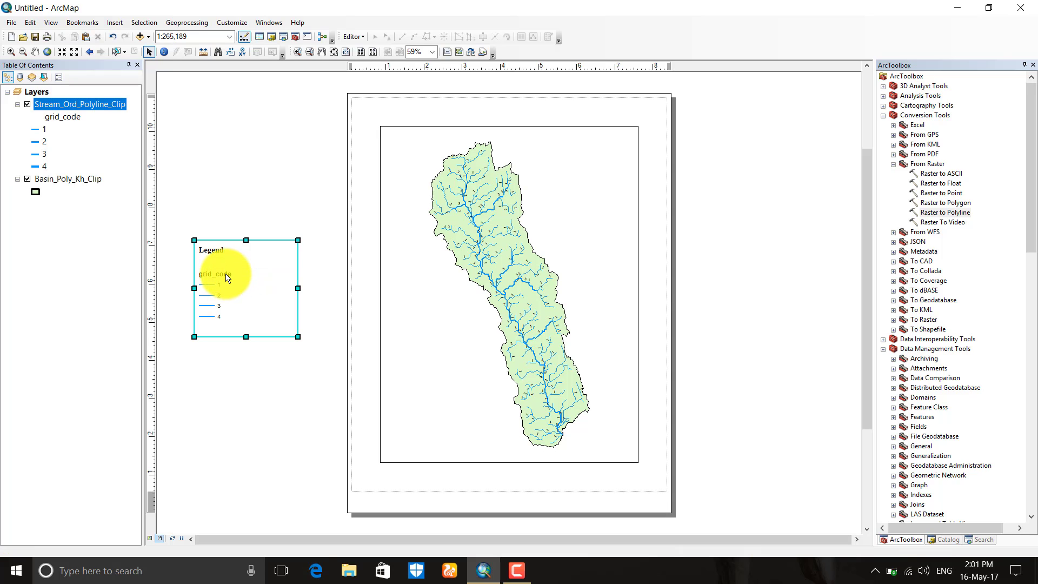
left_click(228, 276)
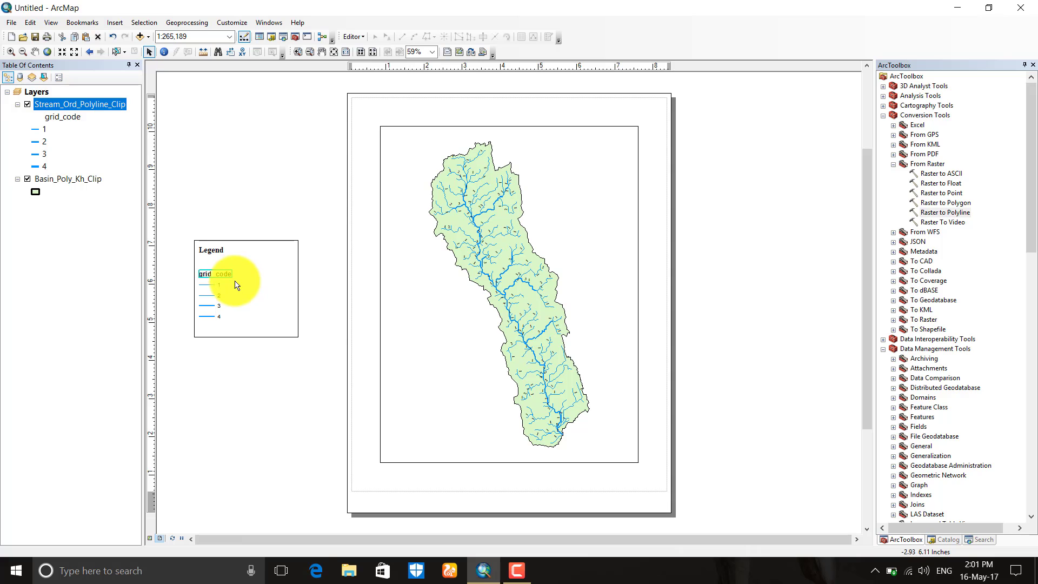
right_click(228, 276)
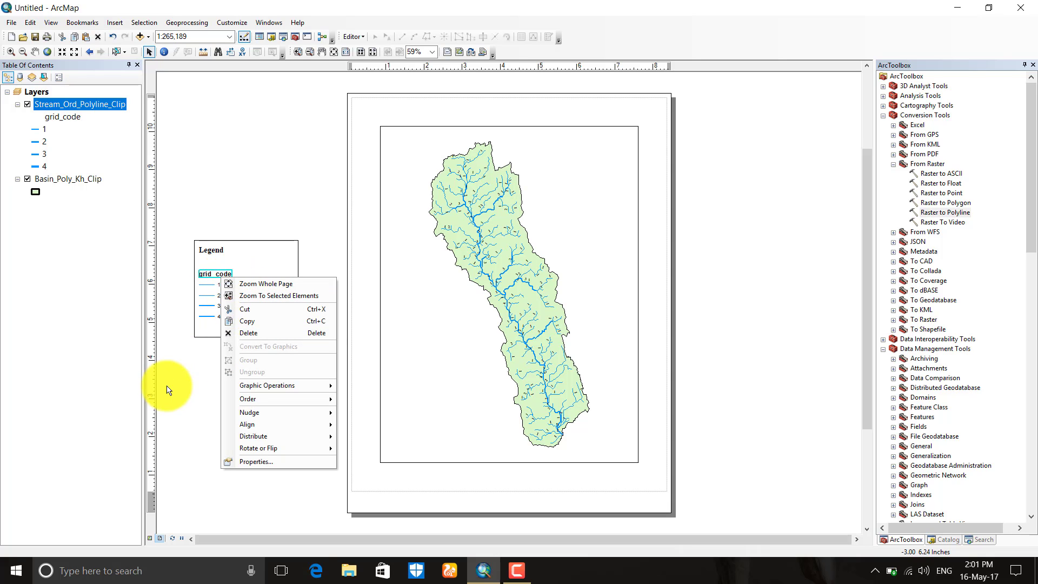
left_click(204, 407)
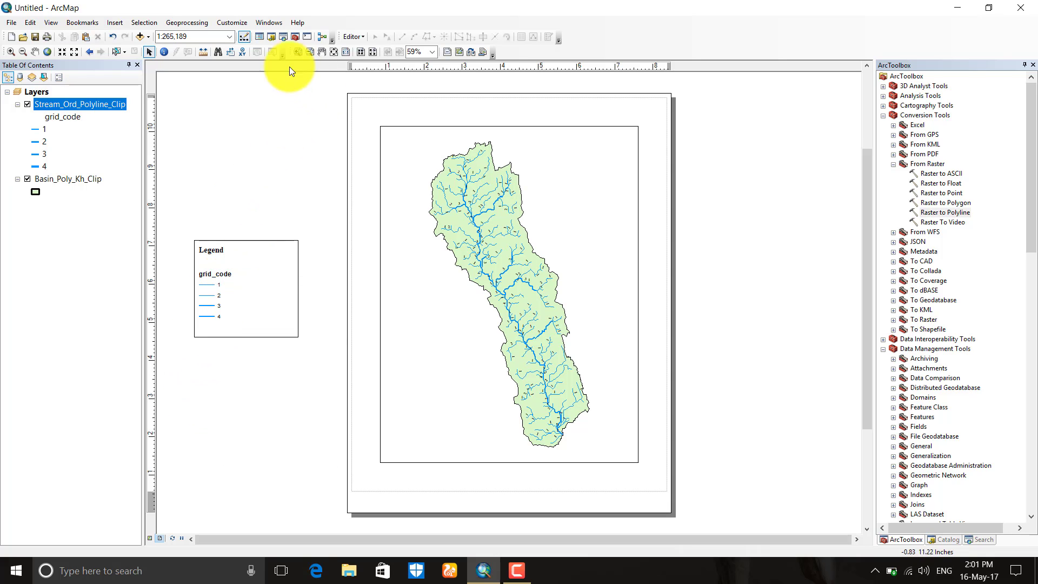
Step: Change the text of the legend title to LEGEND in capitals
left_click(297, 51)
left_click_drag(170, 227, 316, 388)
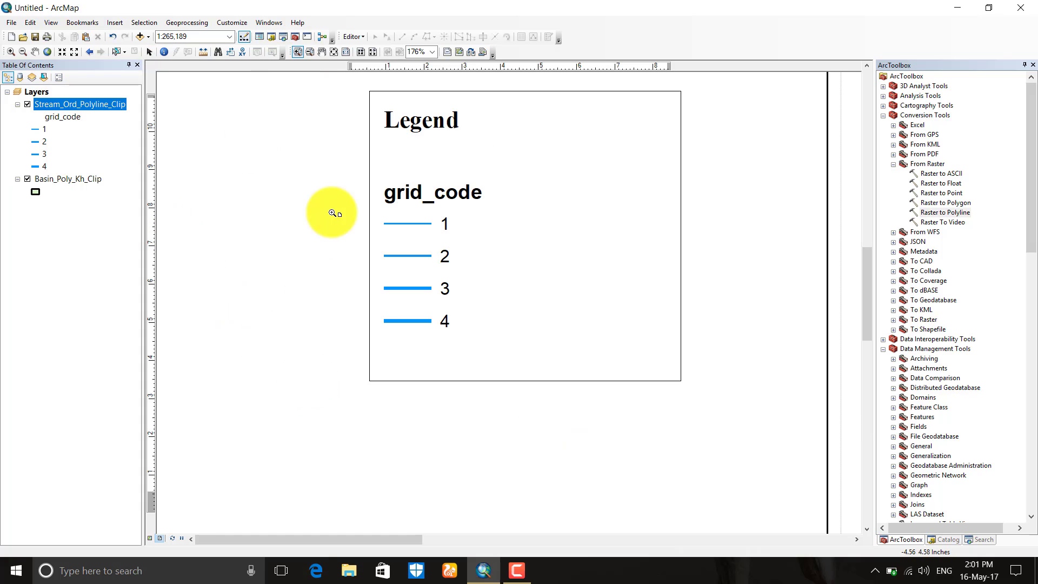
left_click(151, 51)
double_click(409, 193)
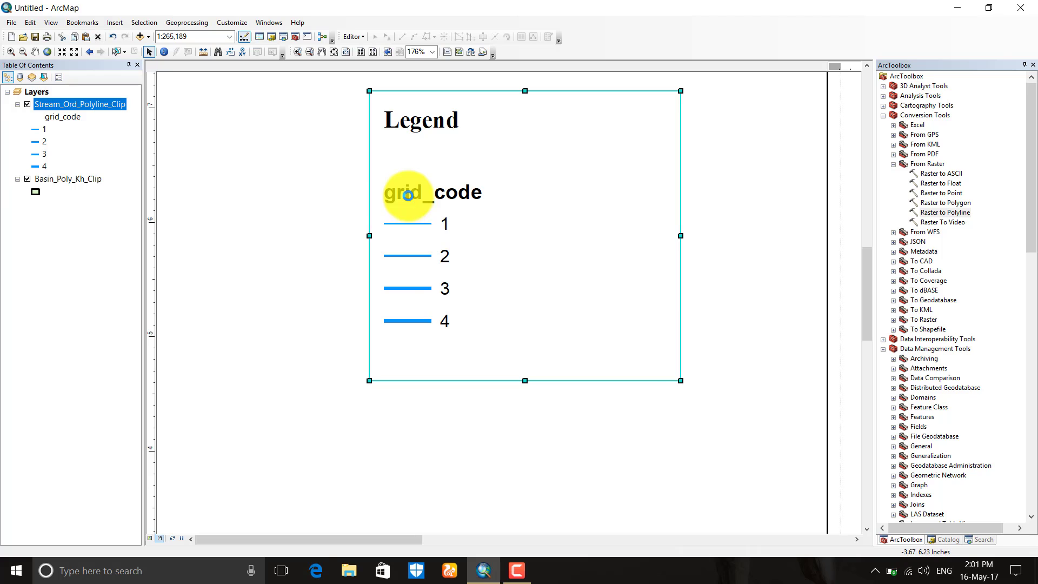
left_click(416, 116)
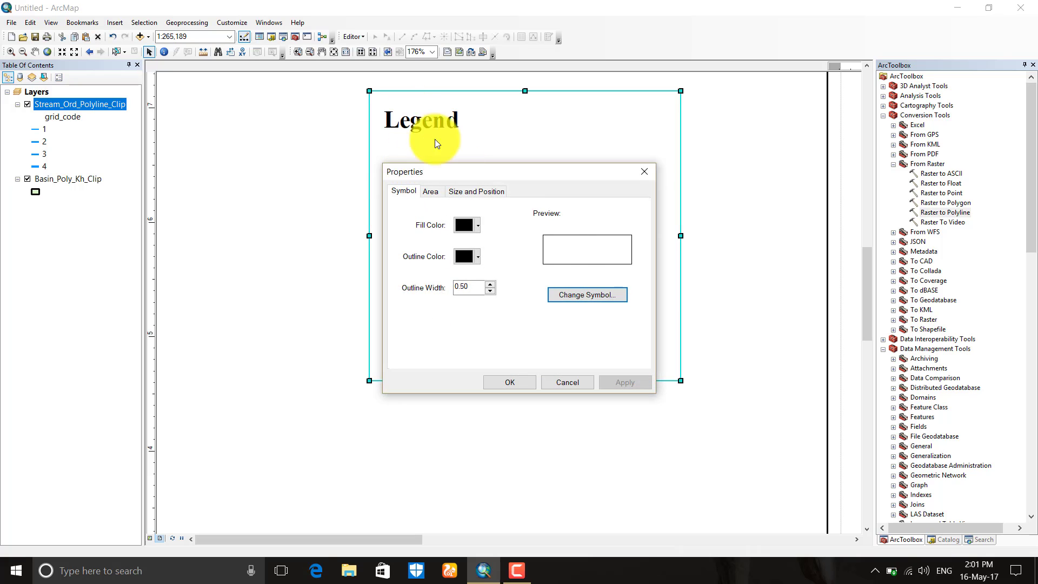
left_click(569, 383)
left_click(438, 126)
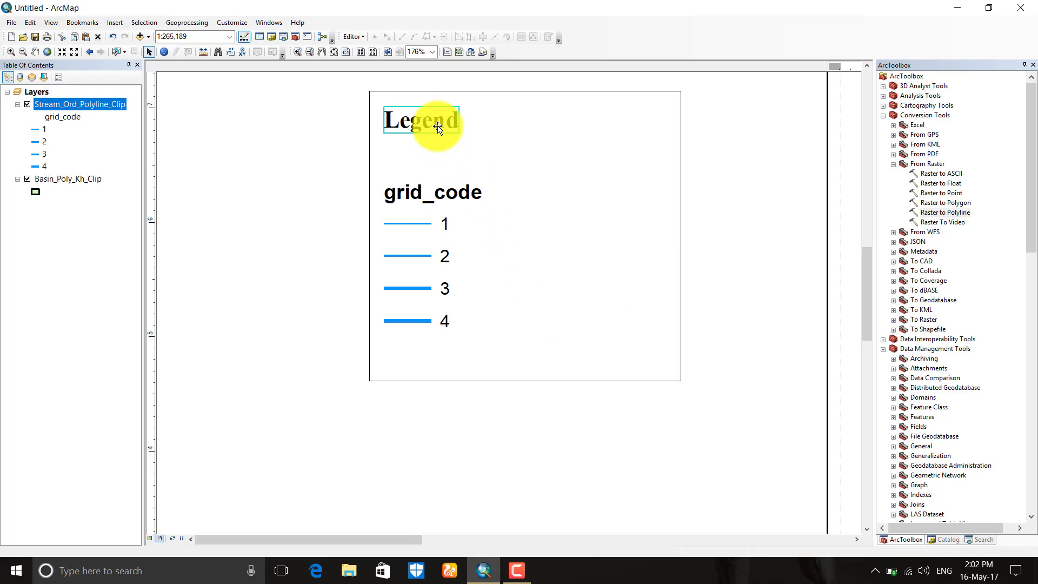
right_click(438, 126)
left_click(485, 309)
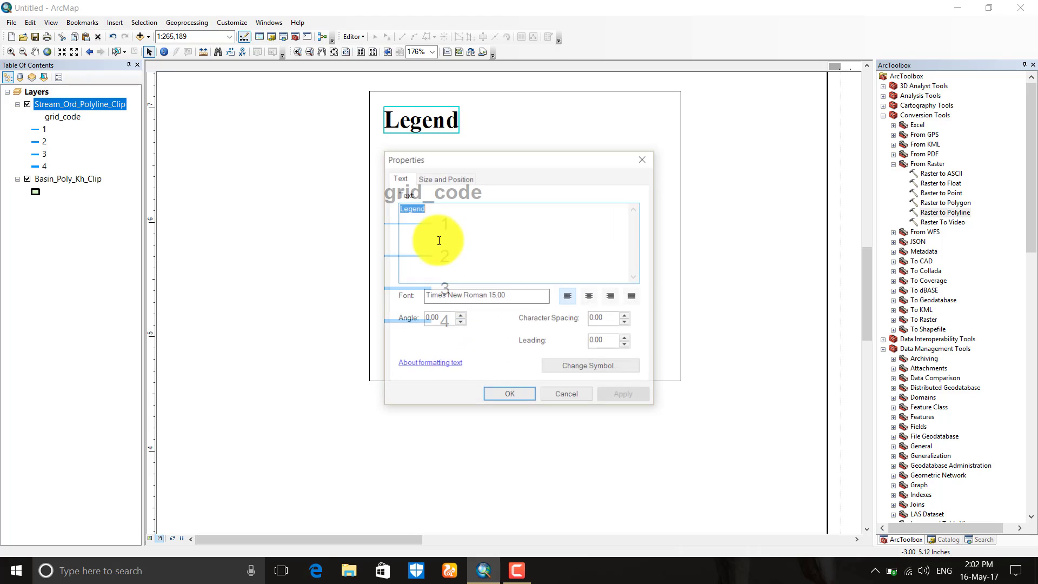
type("LEGEND")
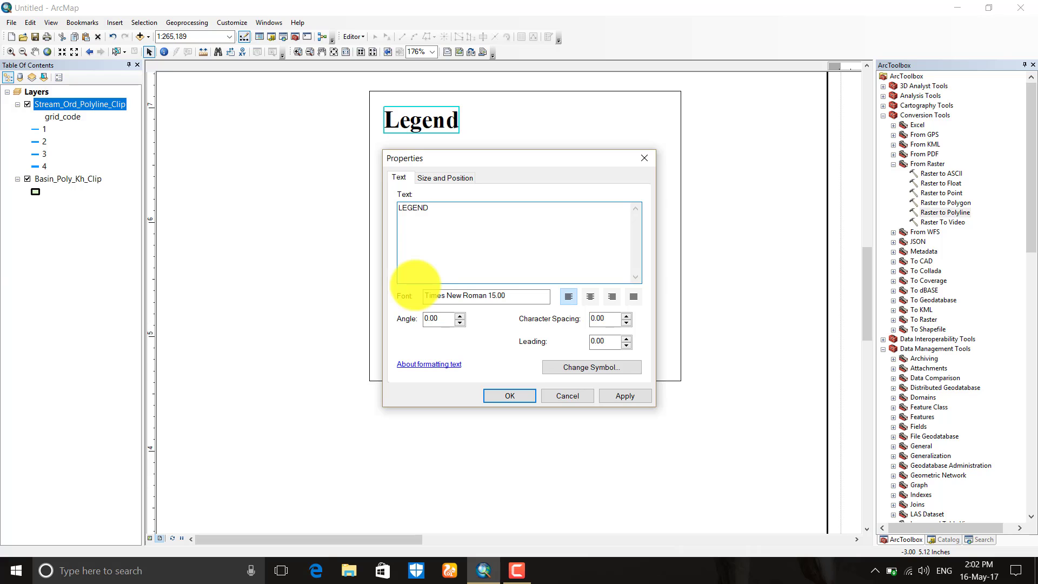
Step: Set the LEGEND title to non-bold Times New Roman at size 13 and center it along the top of the legend frame
left_click(562, 366)
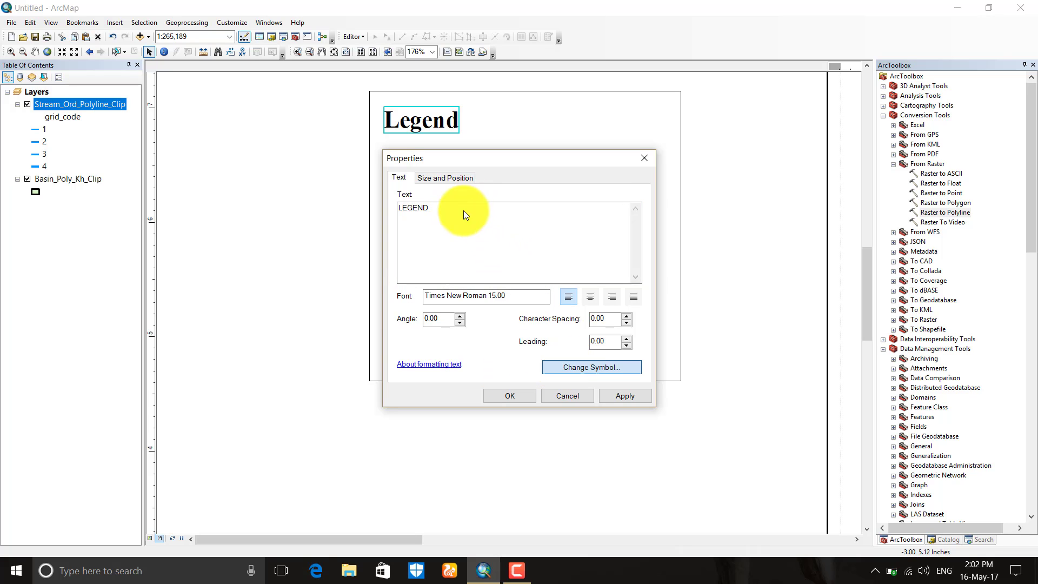
left_click(420, 218)
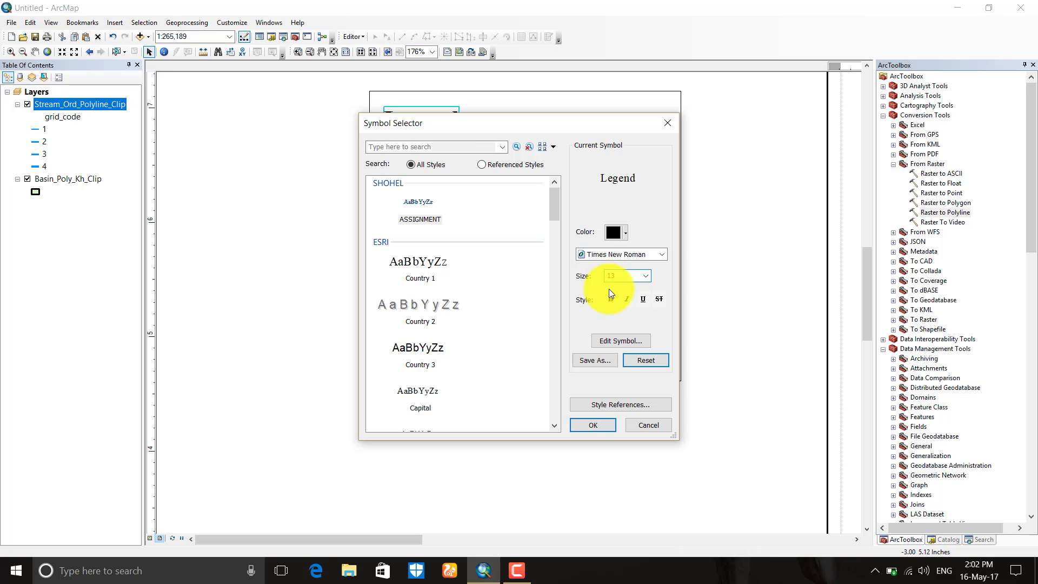
left_click(592, 427)
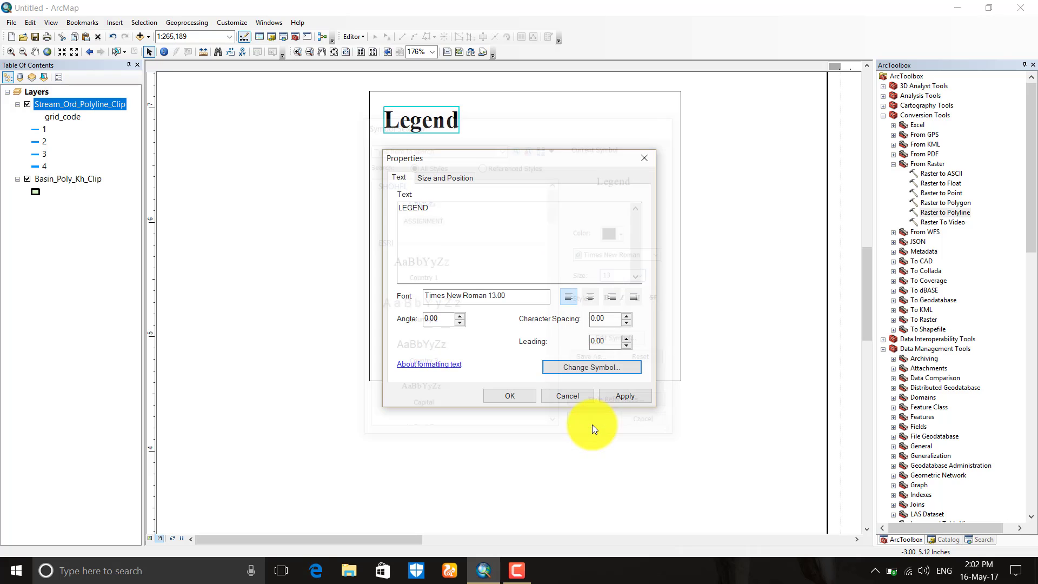
left_click(618, 398)
left_click(522, 398)
left_click_drag(424, 132, 540, 110)
Step: Change the text of the grid_code heading in the legend to Stream Order
left_click(426, 193)
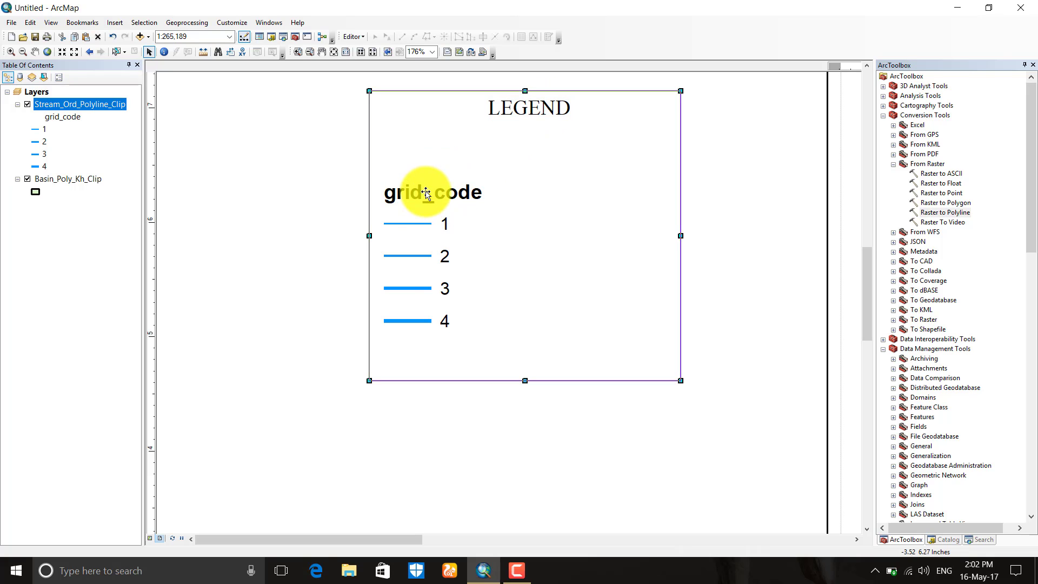
left_click(431, 195)
right_click(434, 199)
left_click(484, 375)
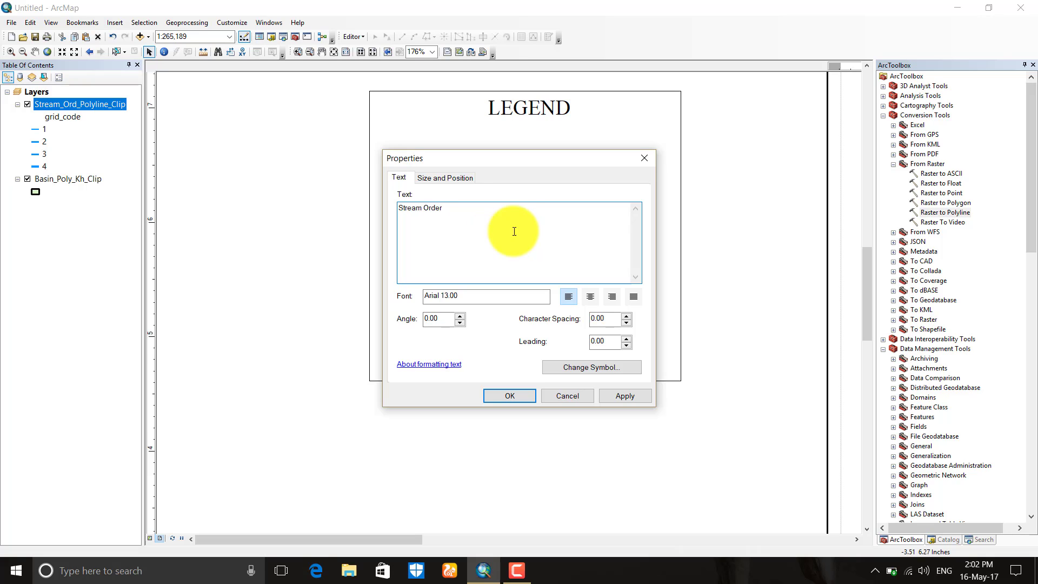
Step: Set the Stream Order heading to non-bold Arial at size 13 and move it up directly beneath the LEGEND title
left_click(575, 368)
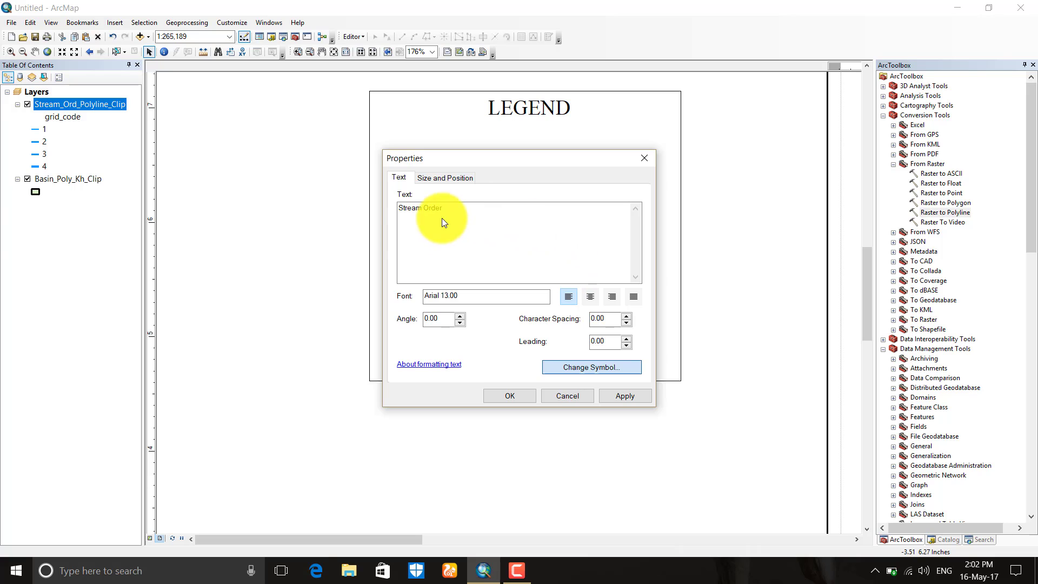
left_click(417, 219)
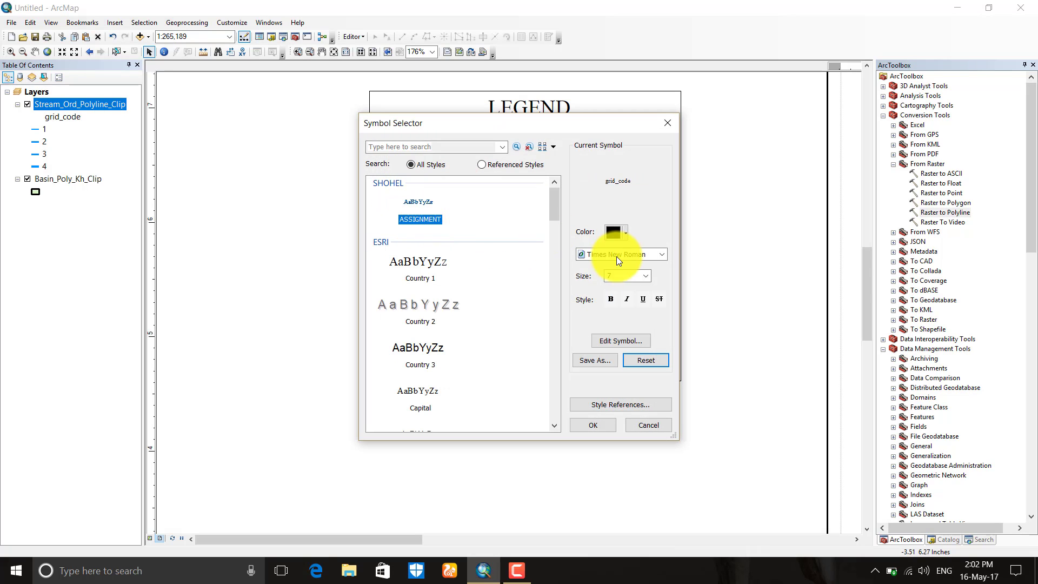
left_click(623, 276)
type("13")
key("Return")
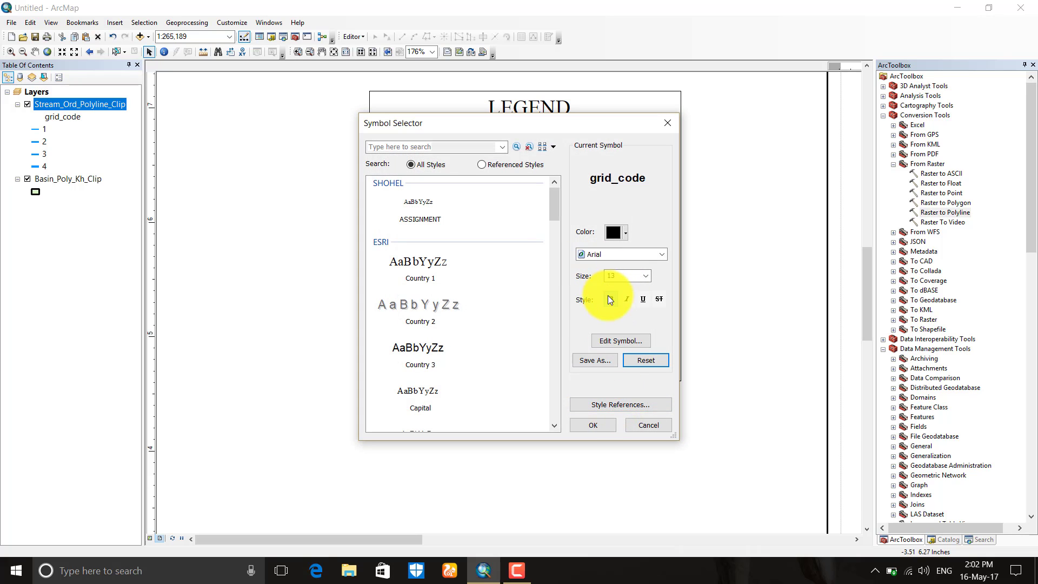
left_click(610, 299)
left_click(603, 423)
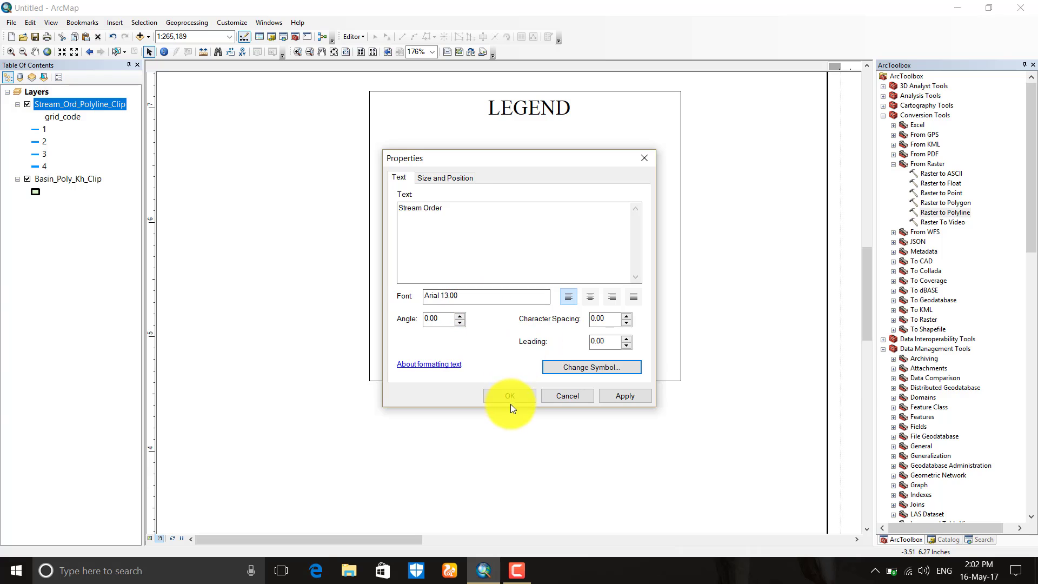
left_click(514, 396)
left_click_drag(463, 186, 454, 138)
Step: Apply the ASSIGNMENT text style (Times New Roman) at size 13 to the legend label 1
left_click(468, 286)
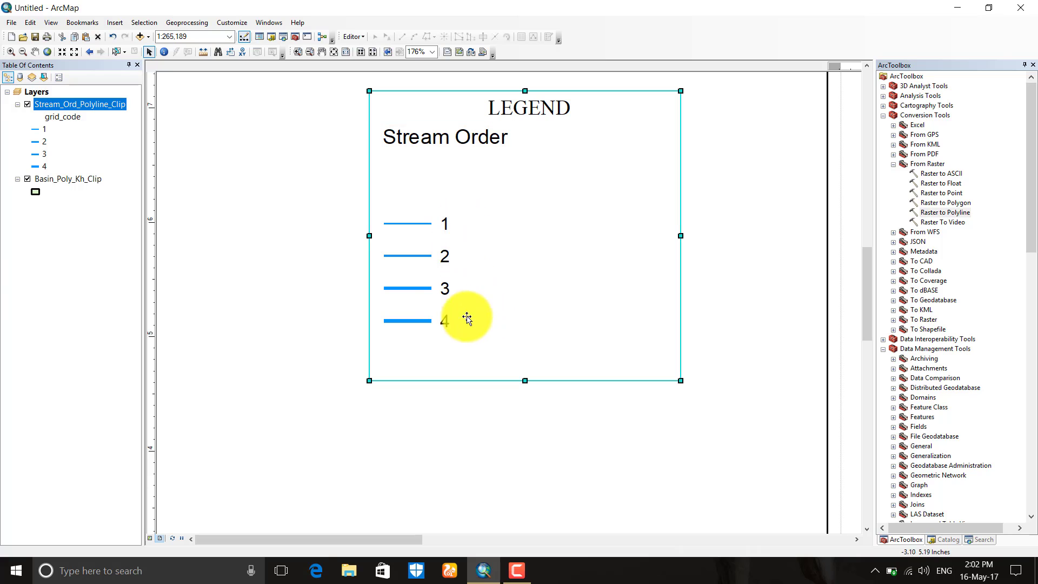
left_click(447, 225)
right_click(452, 229)
left_click(477, 410)
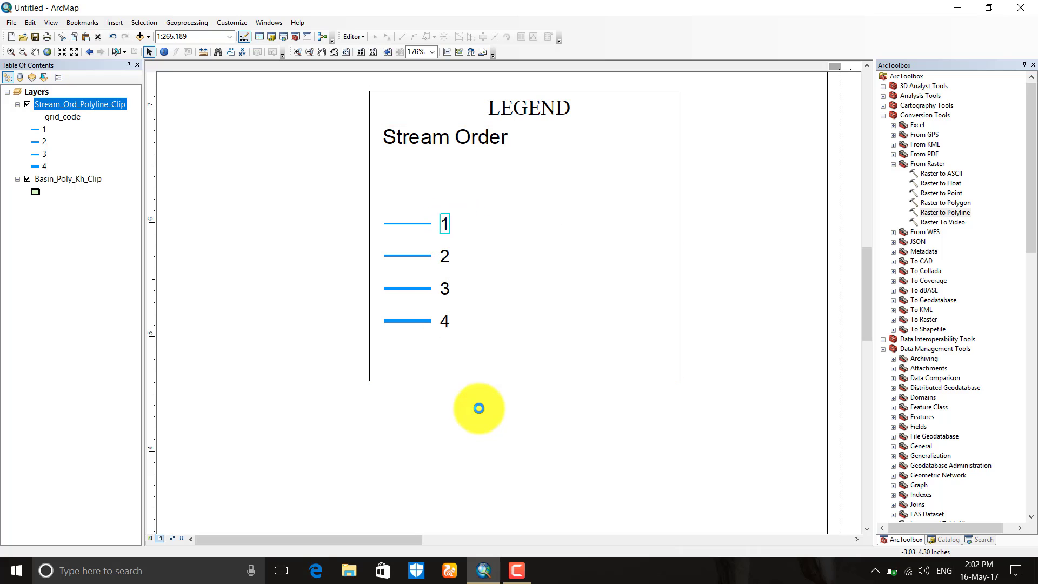
left_click(588, 365)
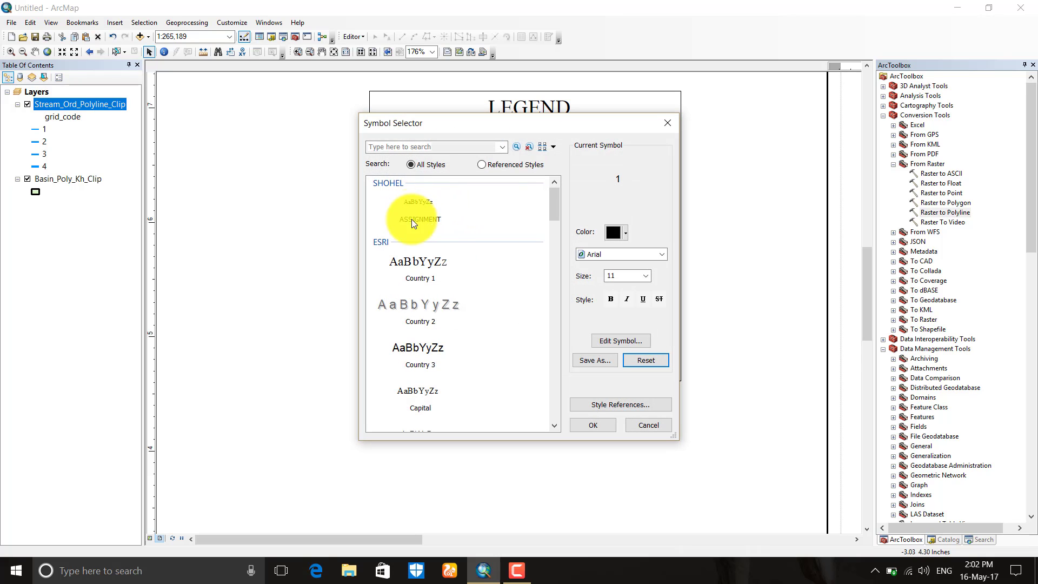
left_click(412, 218)
left_click(615, 273)
type("13")
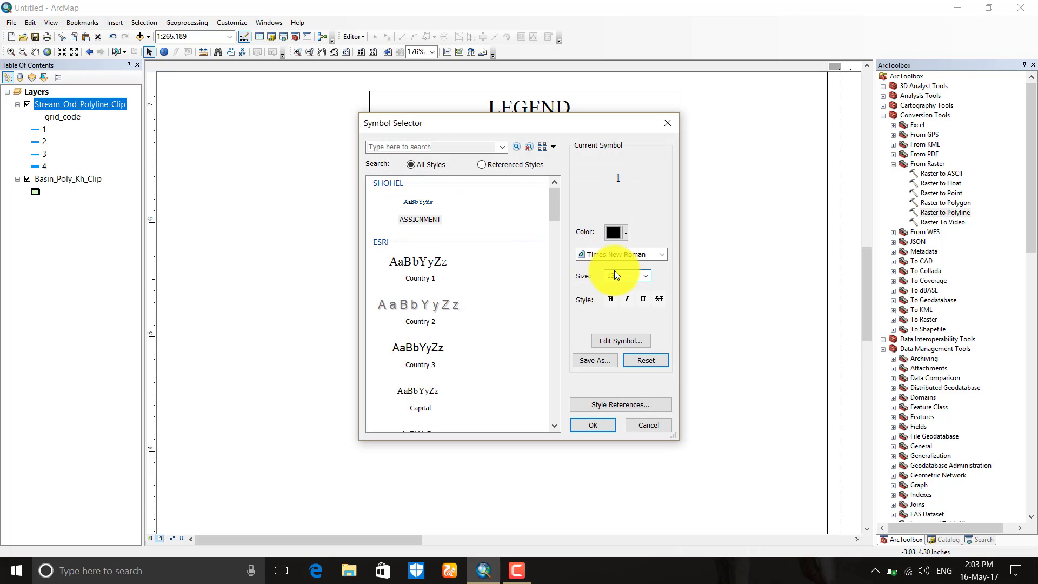
key("Return")
left_click(517, 395)
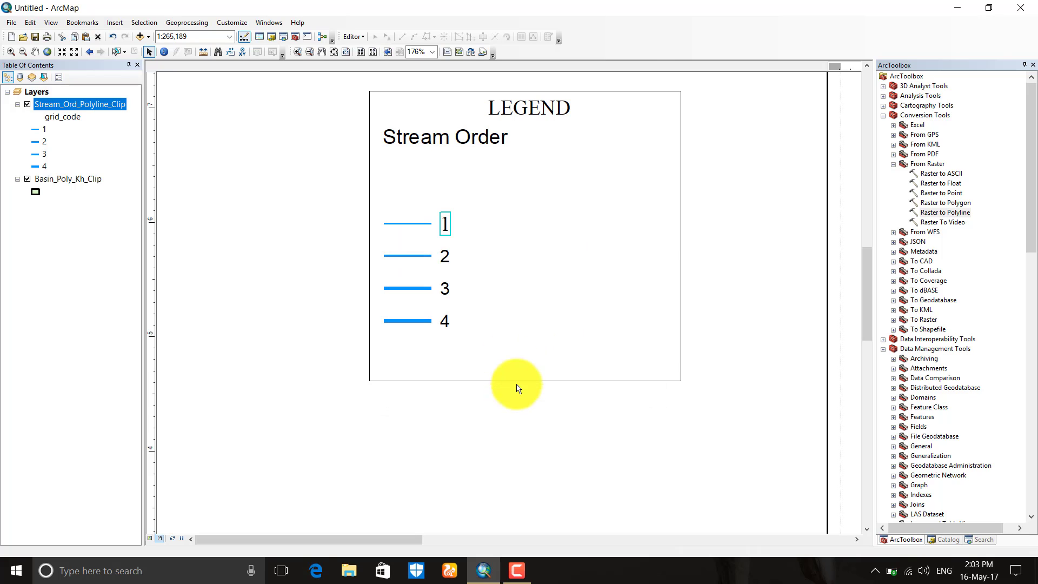
Step: Apply the ASSIGNMENT text style at size 13 to the legend label 2
left_click(446, 261)
right_click(444, 261)
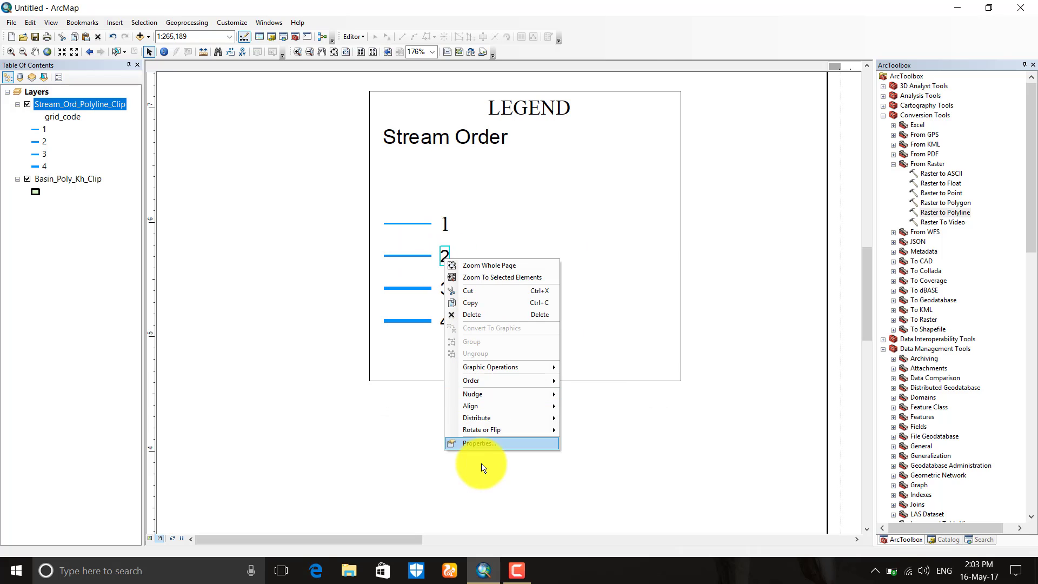
left_click(481, 443)
left_click(468, 237)
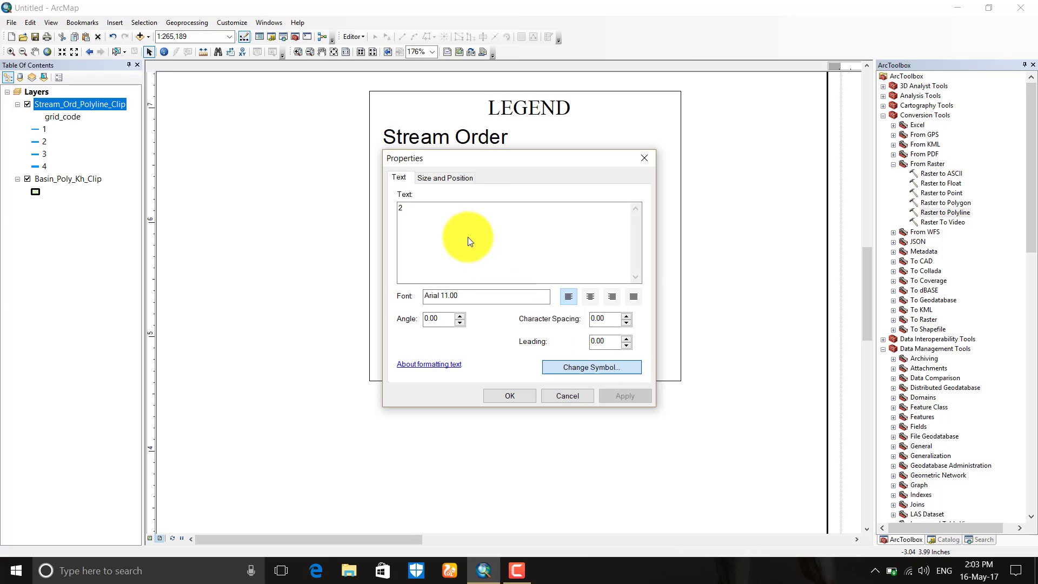
left_click(452, 222)
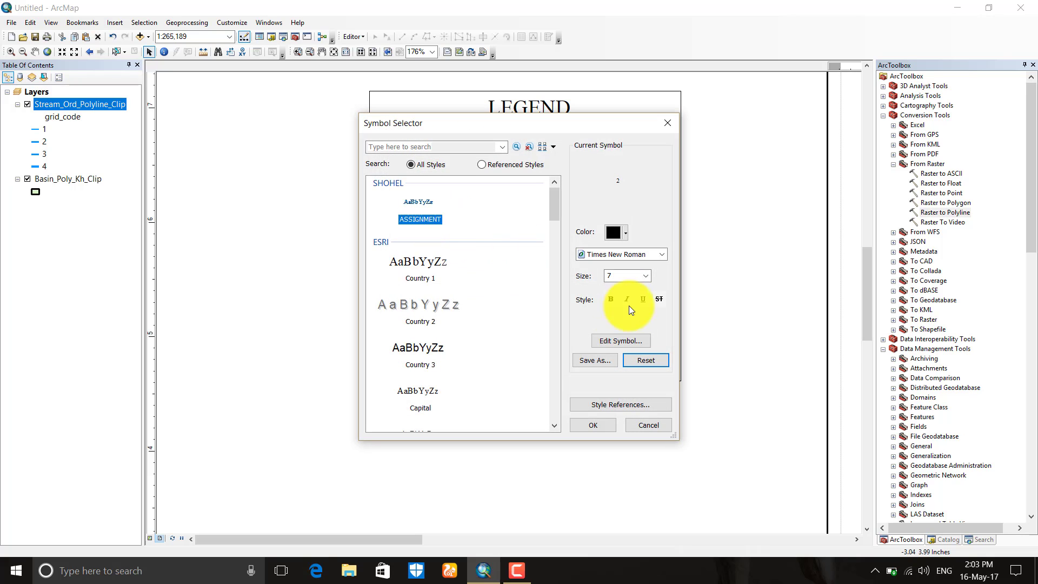
left_click(619, 276)
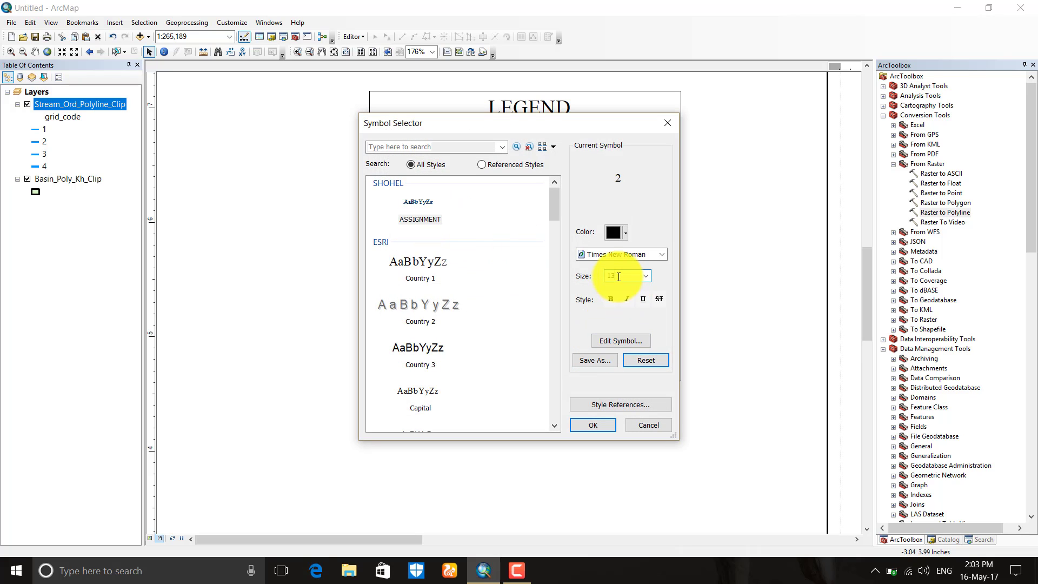
type("13")
key("Return")
left_click(510, 396)
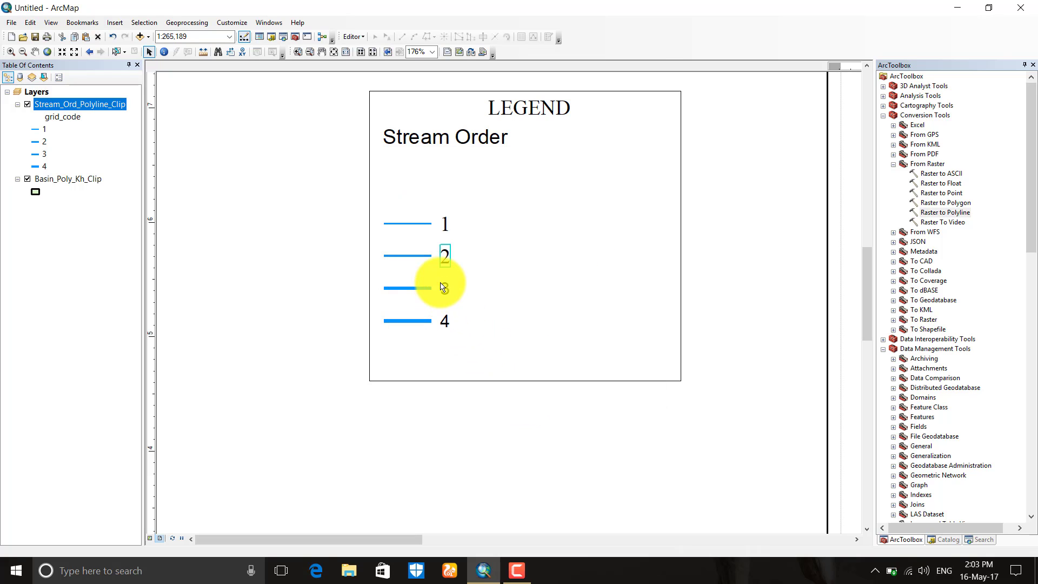
Step: Apply the ASSIGNMENT text style at size 13 to the legend label 3
left_click(444, 287)
right_click(445, 290)
left_click(492, 475)
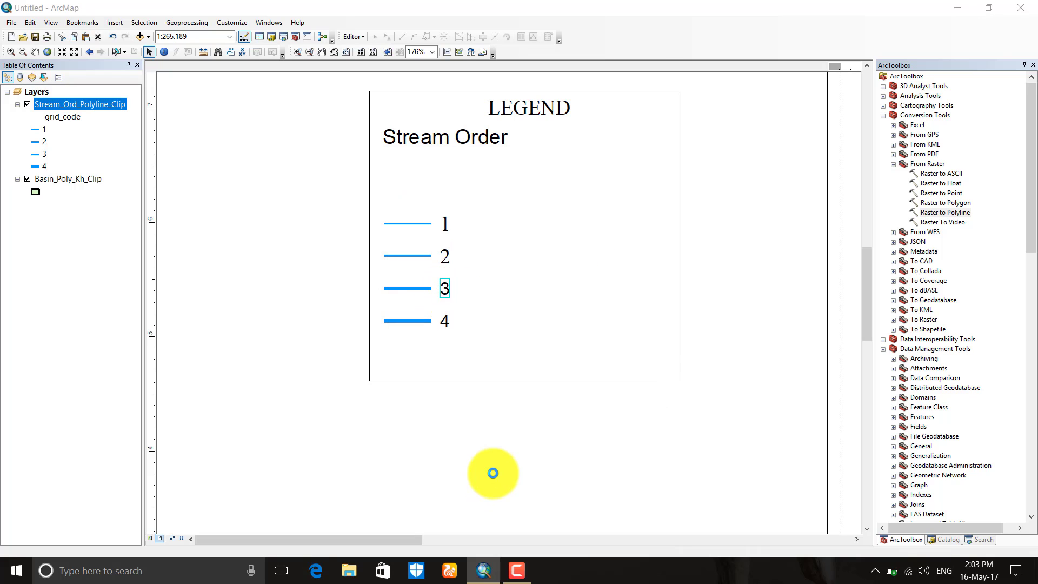
left_click(563, 367)
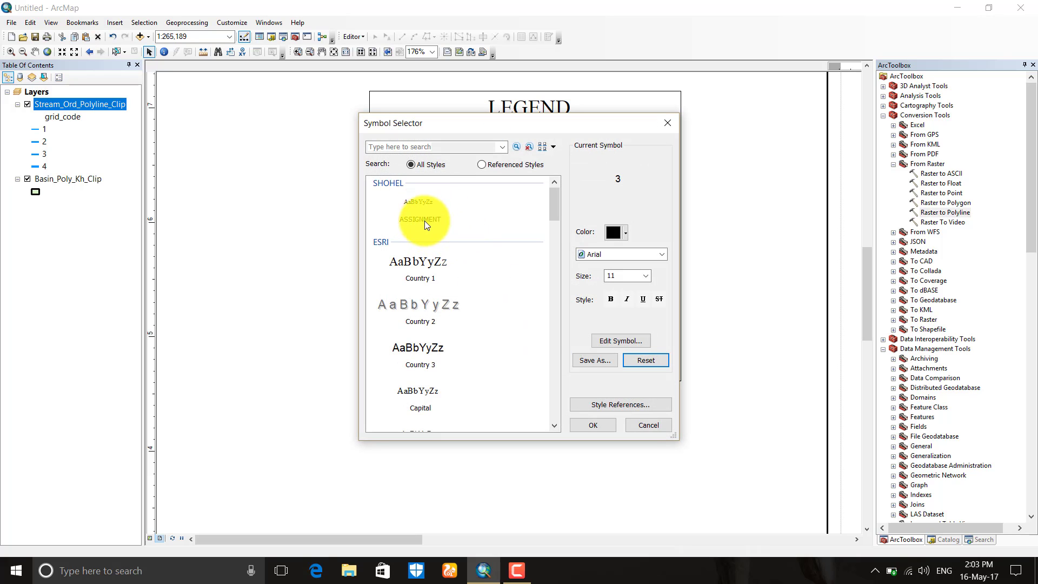
left_click(424, 220)
left_click(619, 275)
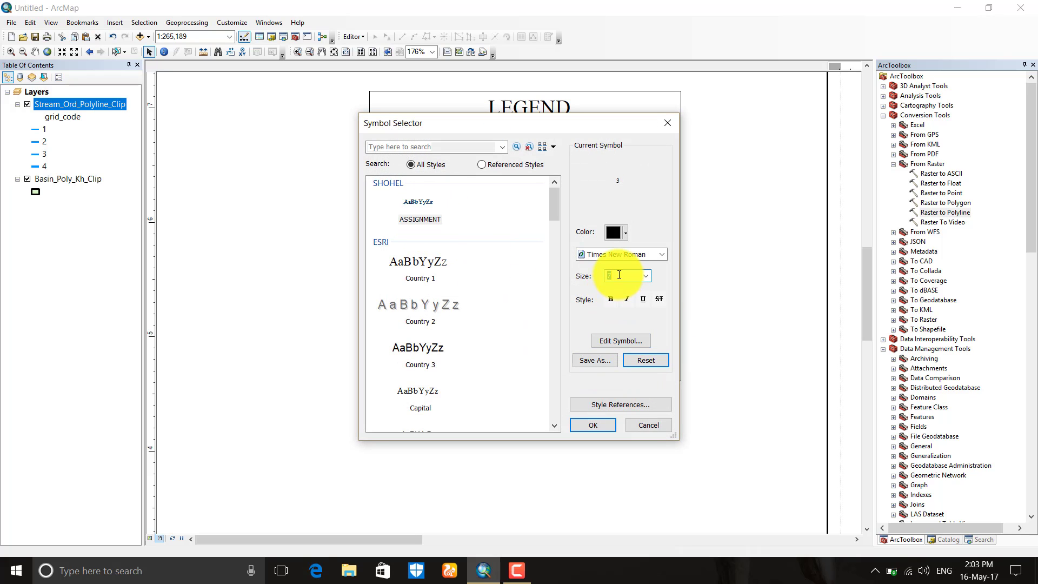
key("Return")
left_click(509, 389)
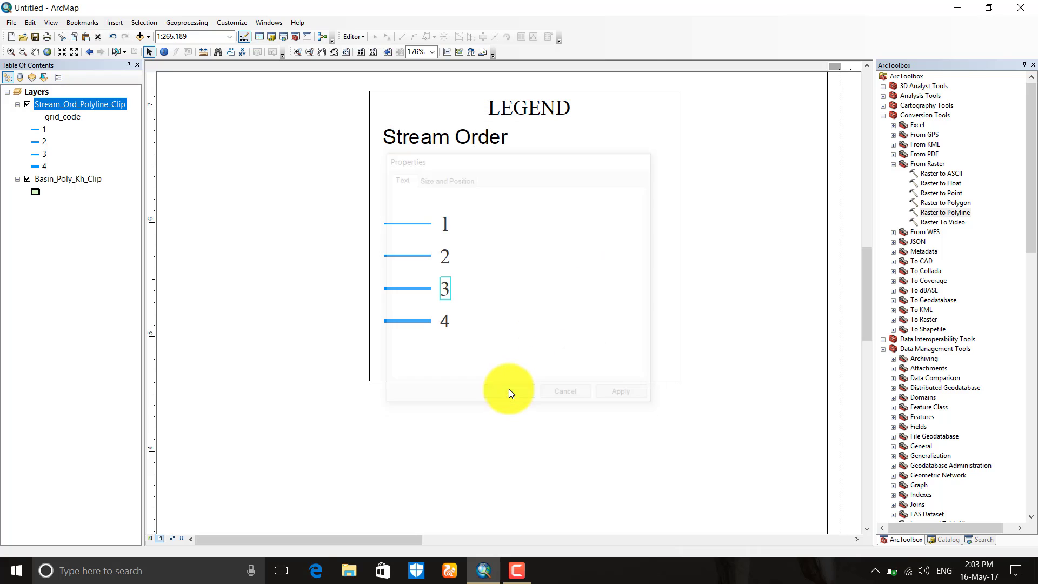
Step: Apply the ASSIGNMENT text style at size 13 to the legend label 4
left_click(450, 325)
right_click(449, 323)
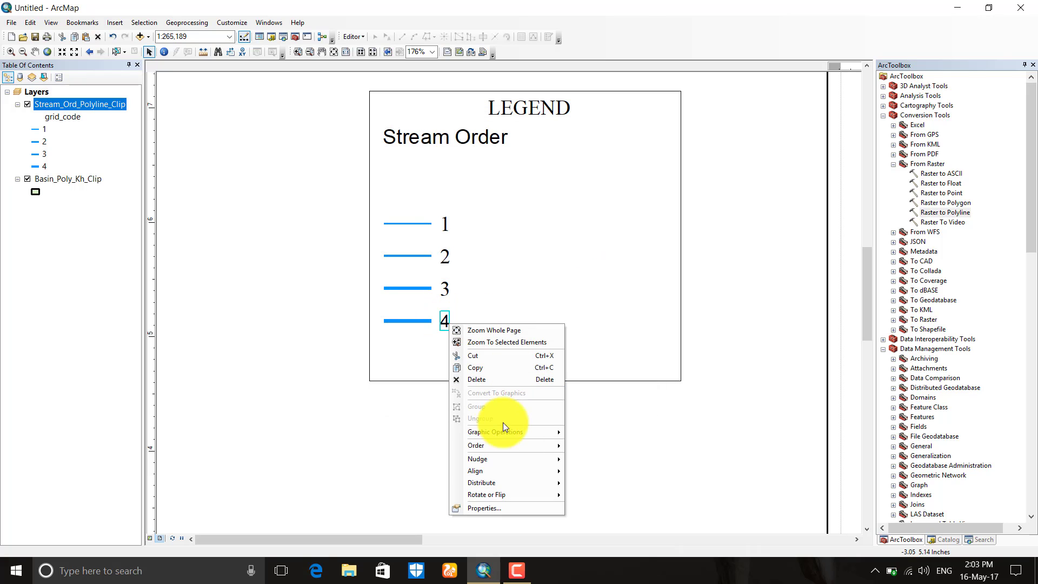
left_click(494, 503)
left_click(597, 364)
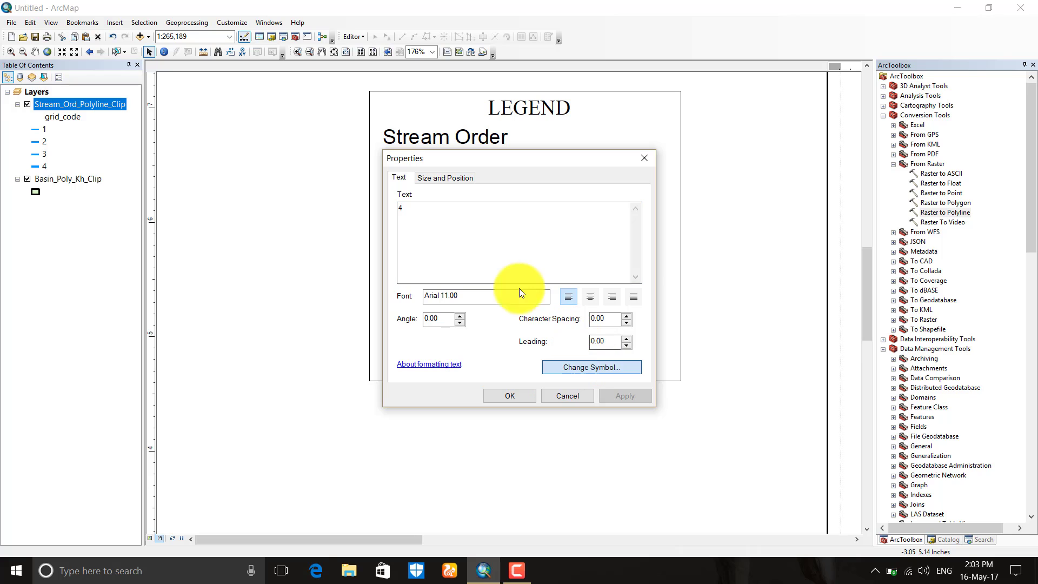
left_click(438, 222)
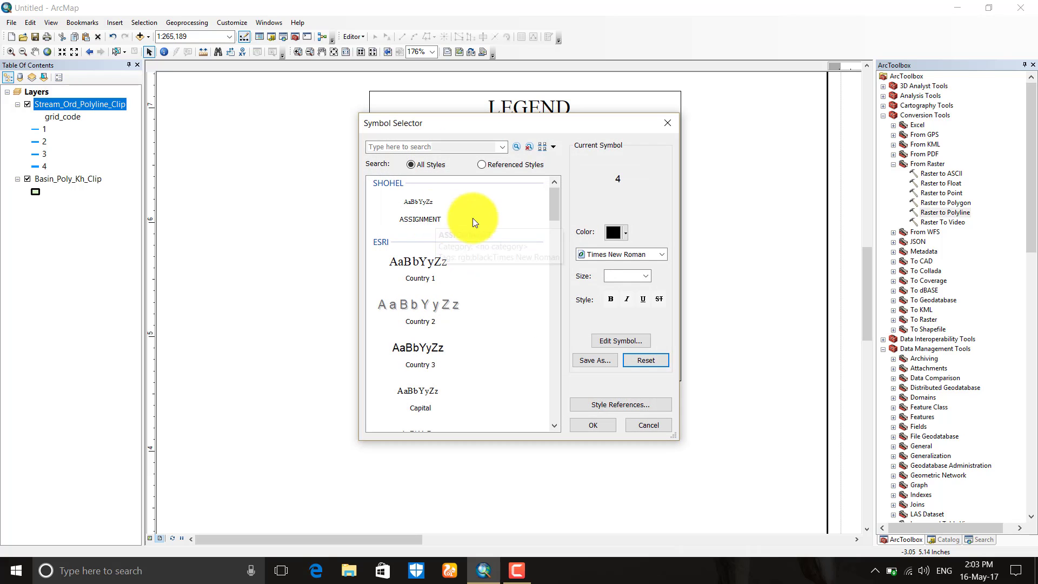
double_click(632, 280)
type("1")
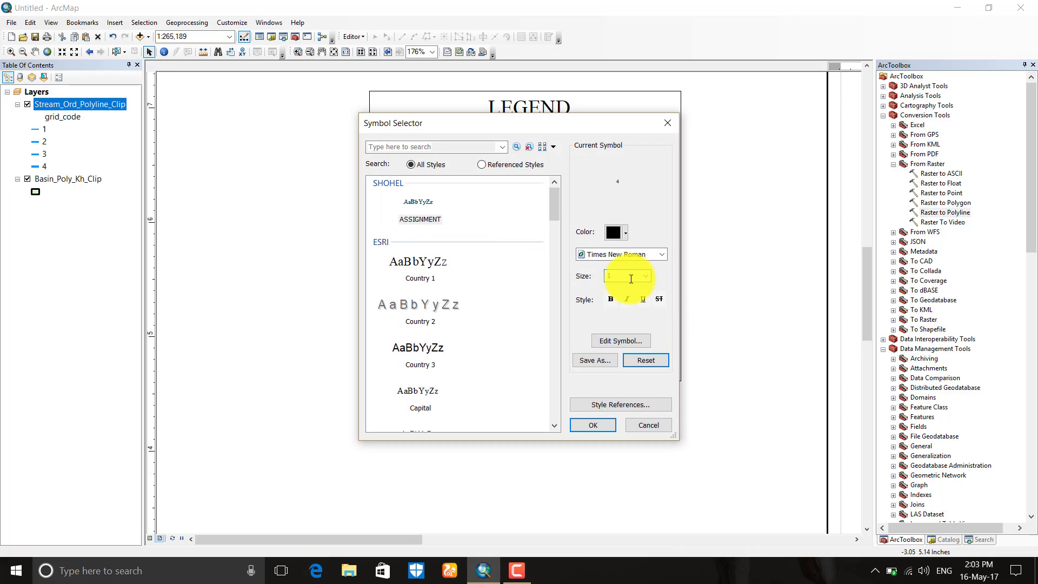
type("3")
key("Return")
left_click(509, 396)
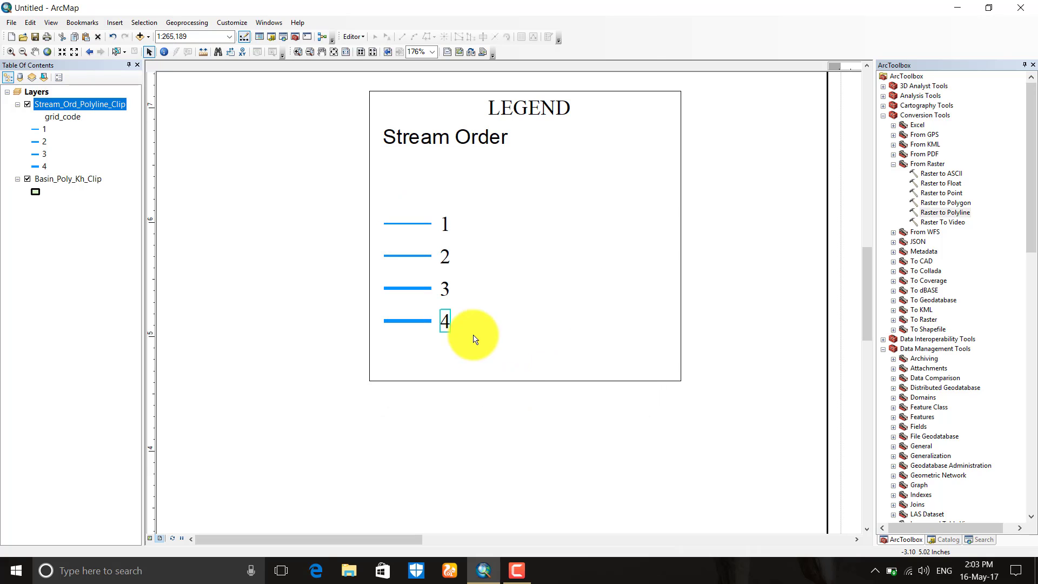
Step: Group the four stream line symbols with their number labels and move the group up directly beneath the Stream Order heading
left_click(417, 255)
left_click_drag(334, 203, 510, 341)
right_click(429, 257)
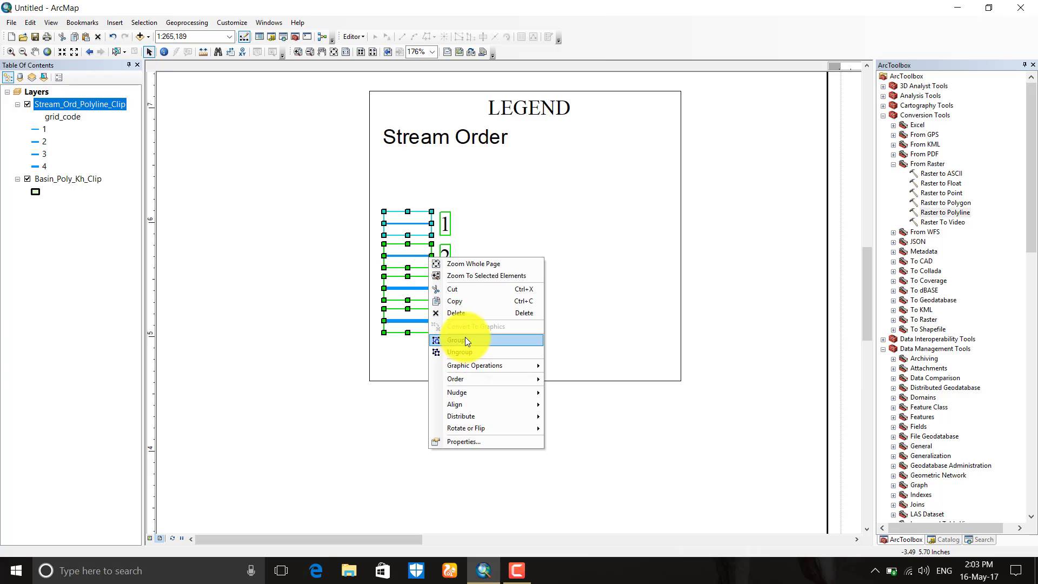
left_click(464, 339)
left_click(426, 241)
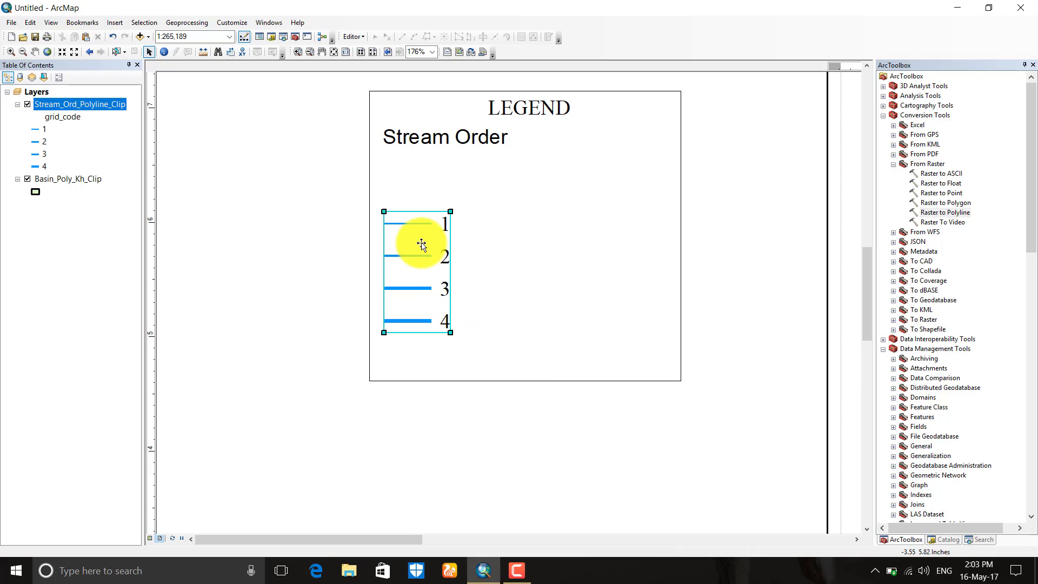
left_click_drag(413, 243, 415, 211)
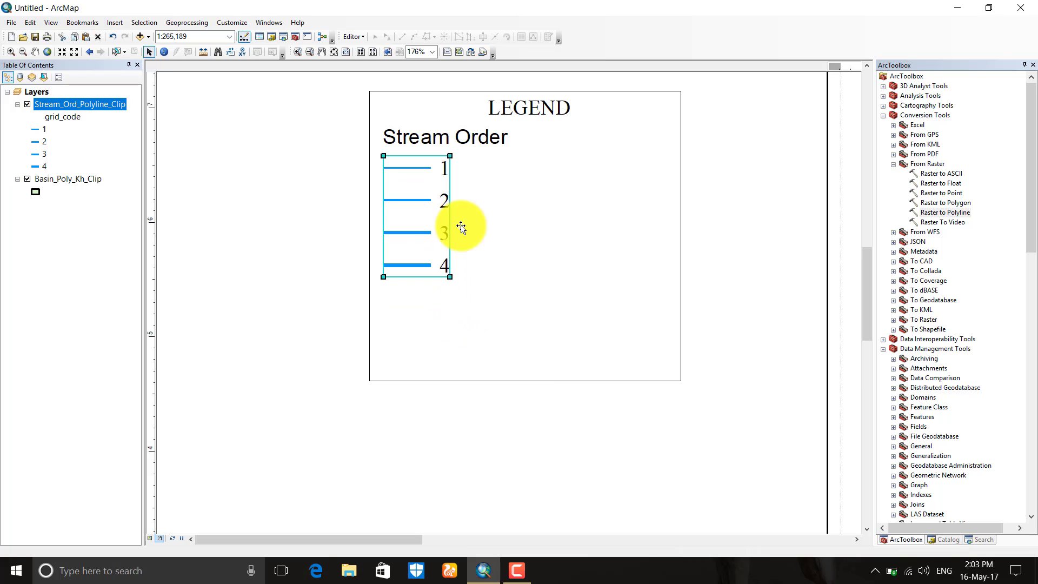
Step: Shrink the legend frame in height and width so it closely fits the Stream Order heading and the four line entries
left_click(487, 248)
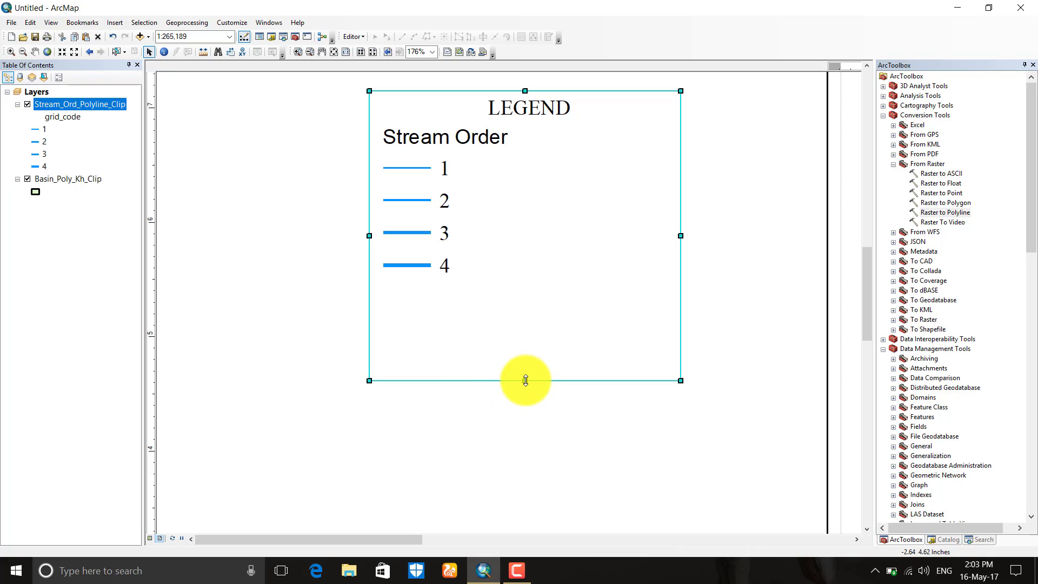
left_click_drag(526, 380, 520, 282)
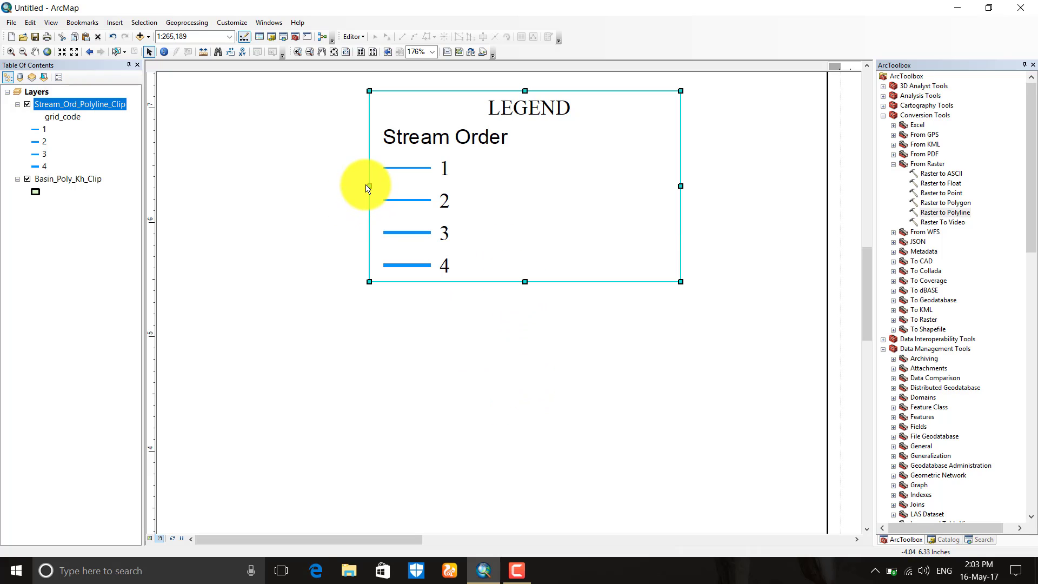
left_click(368, 188)
left_click(370, 185)
left_click_drag(369, 186, 372, 186)
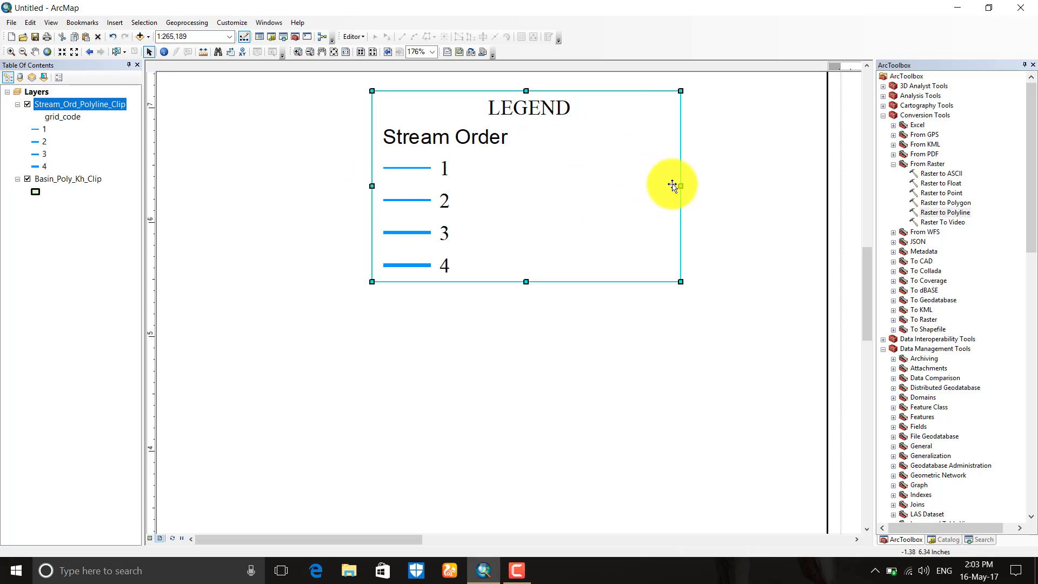
left_click_drag(680, 185, 518, 187)
double_click(436, 115)
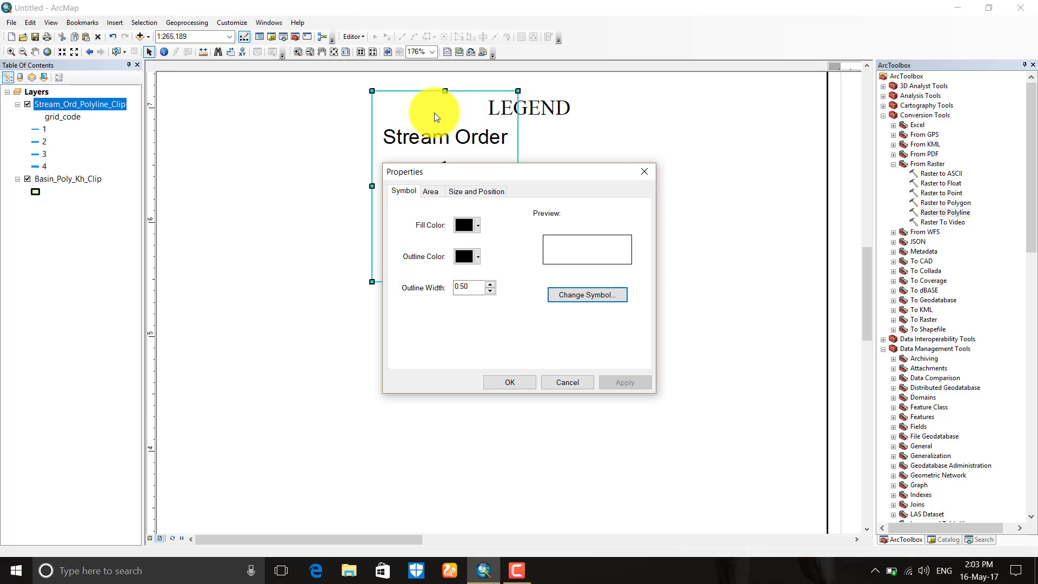
left_click(644, 172)
Step: Center the LEGEND title within the narrowed frame and group all legend elements into one object
left_click_drag(505, 105, 270, 21)
left_click(573, 319)
right_click(448, 188)
left_click(464, 251)
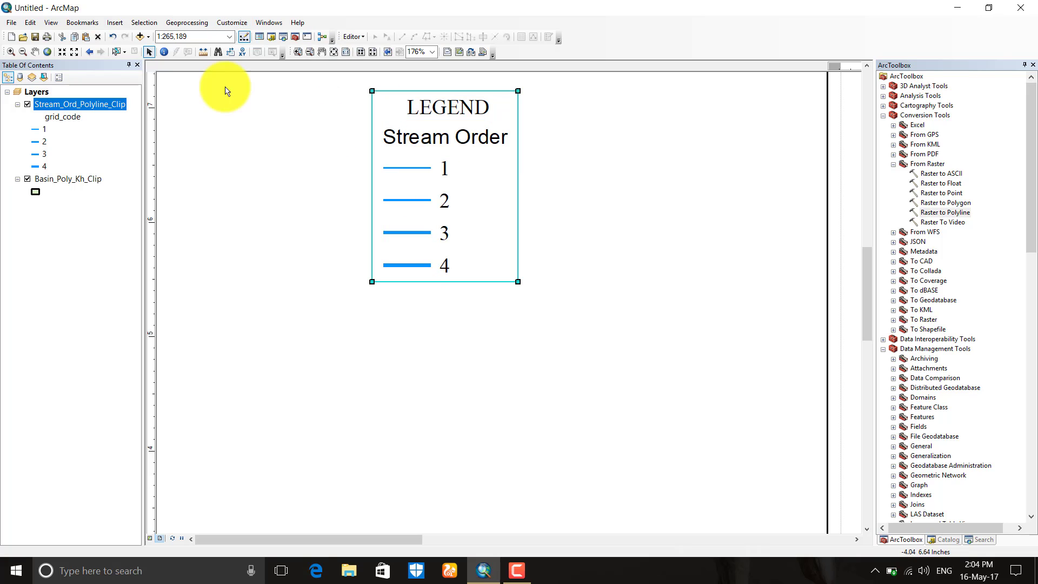
Step: Move the grouped legend into the empty lower-left area of the map frame, beside the basin
left_click_drag(465, 222, 811, 324)
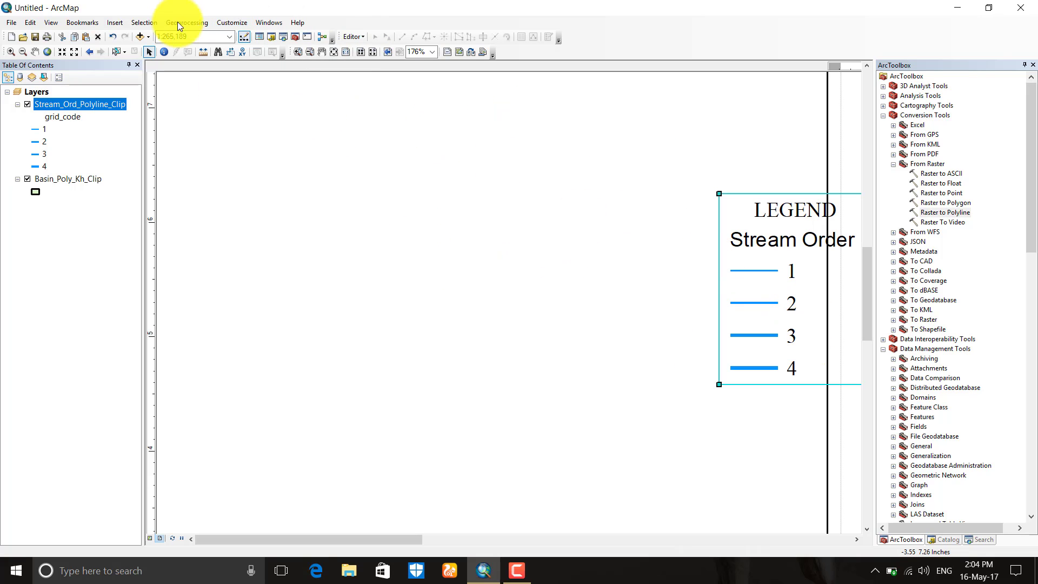
left_click(334, 52)
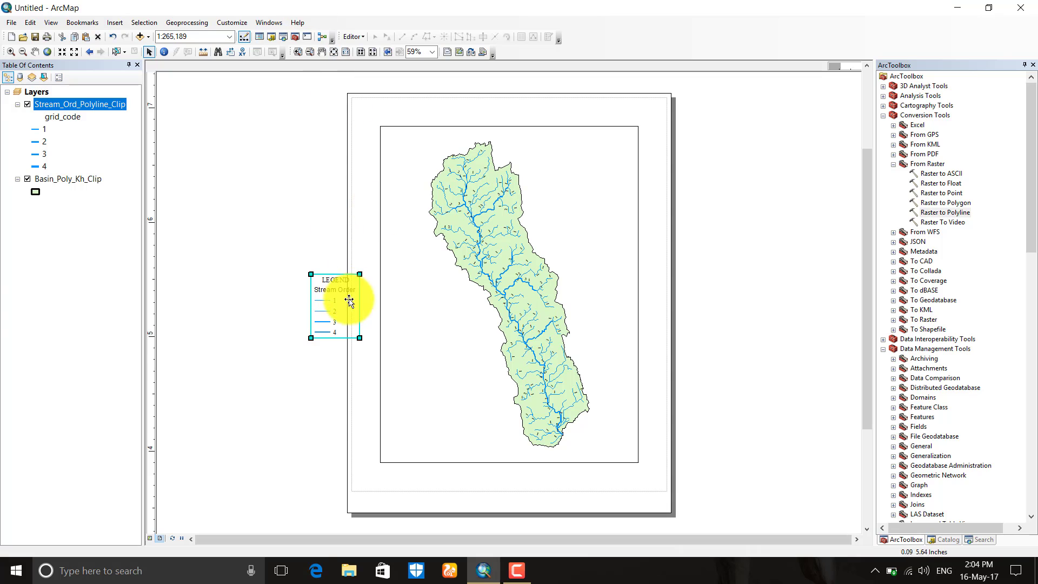
left_click_drag(343, 310, 443, 395)
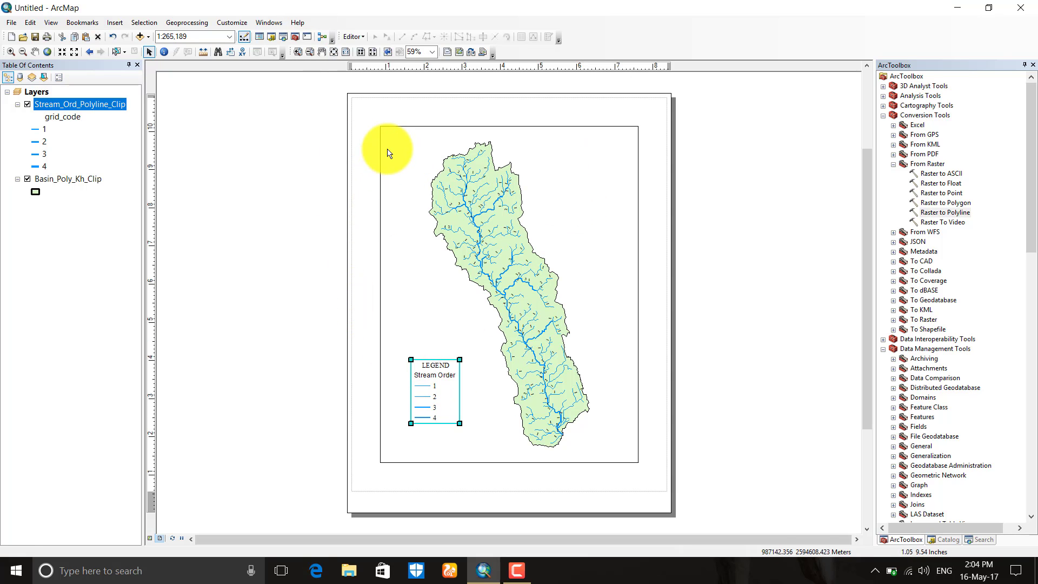